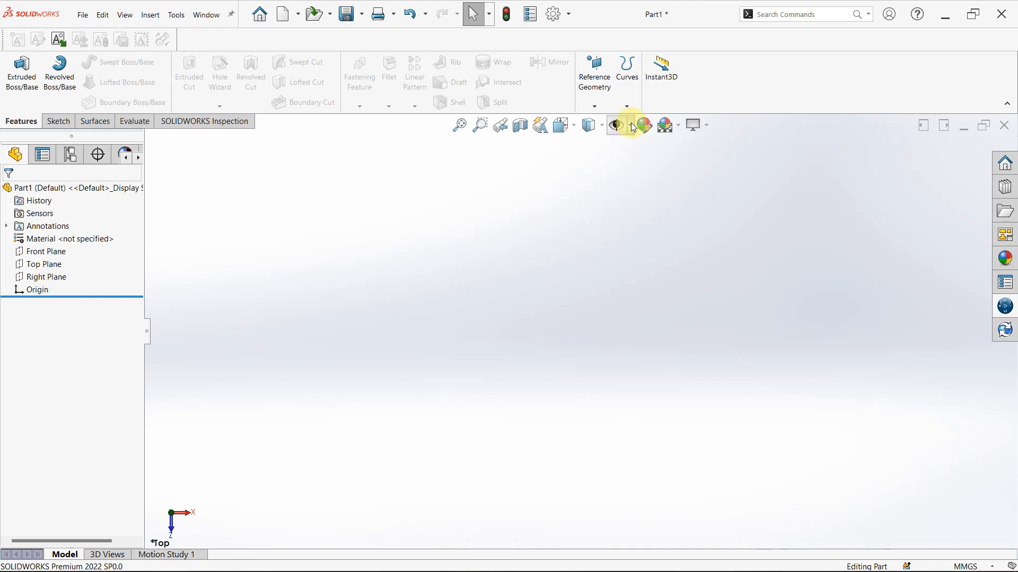
Start a reference plane offset 10 mm from the Top Plane
click(594, 85)
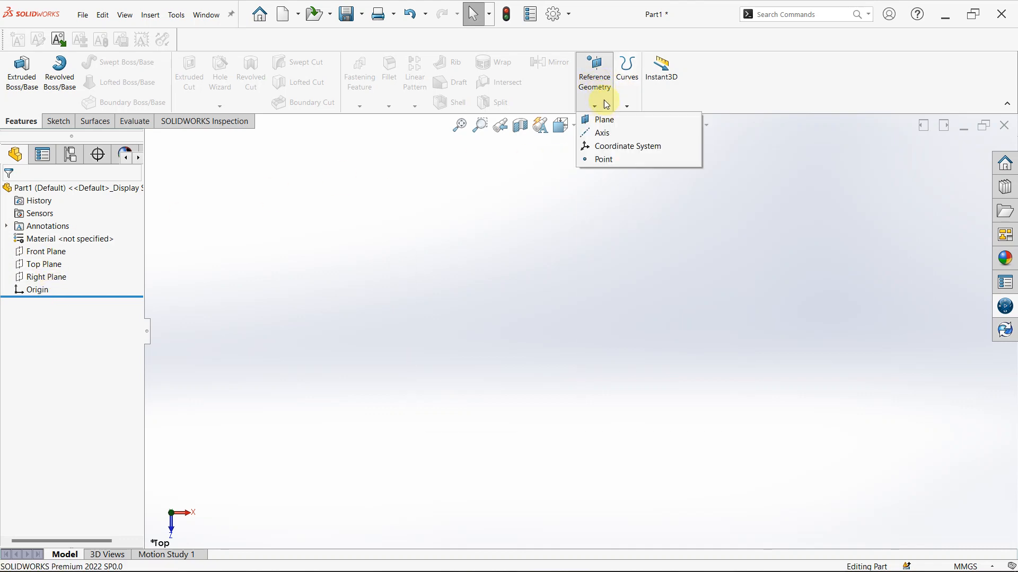
click(19, 118)
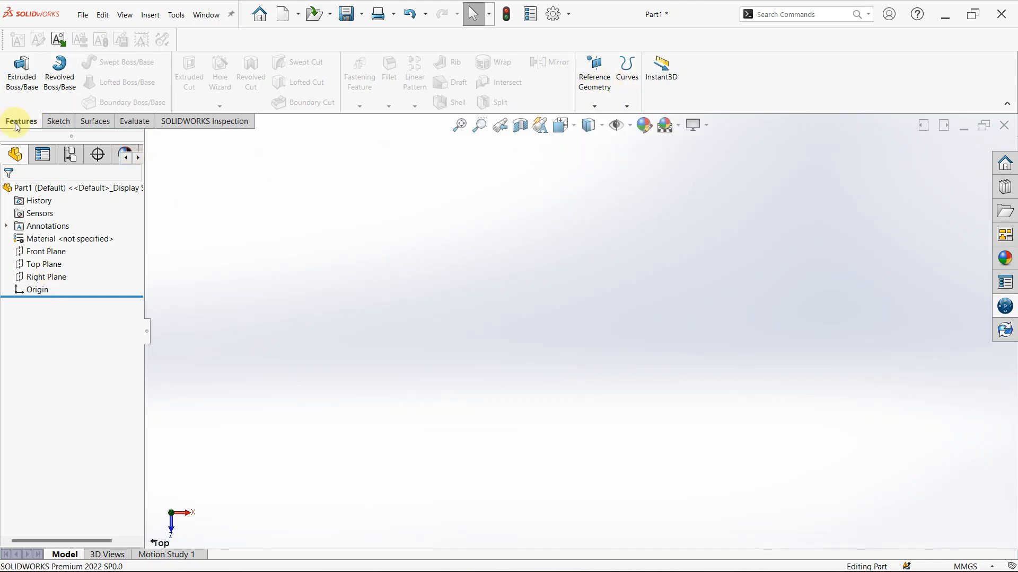
click(594, 86)
click(601, 126)
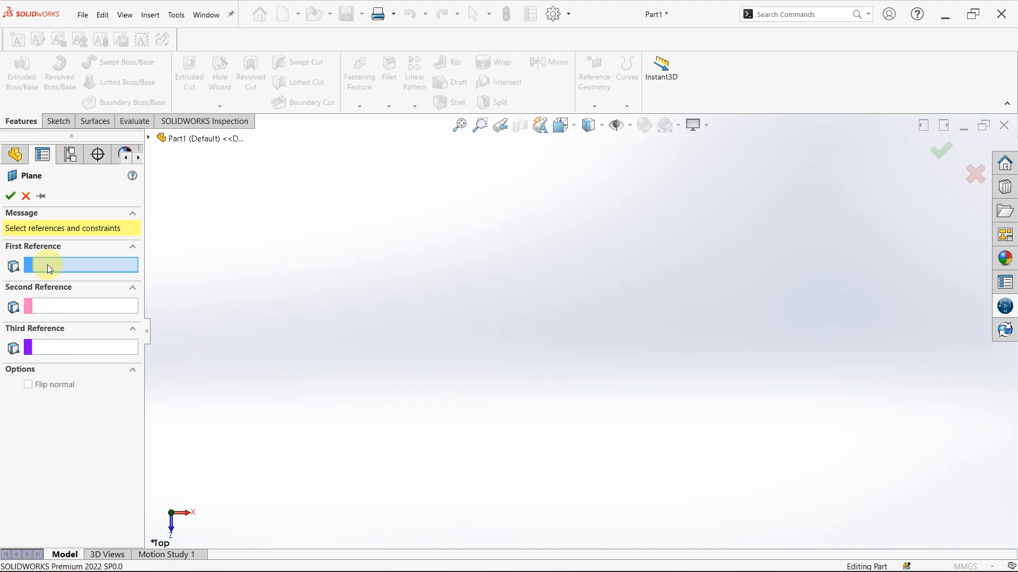
click(151, 139)
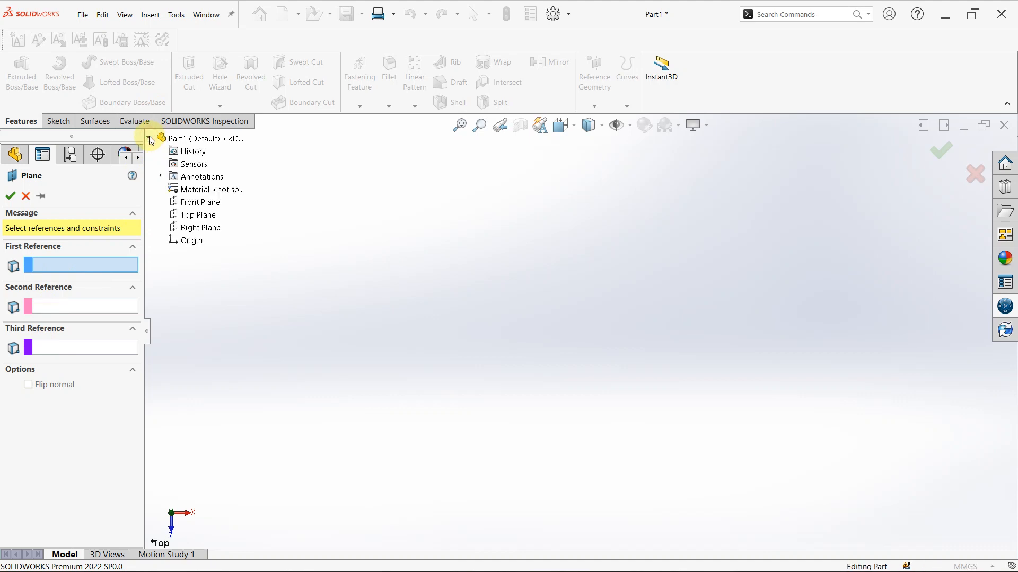
click(194, 215)
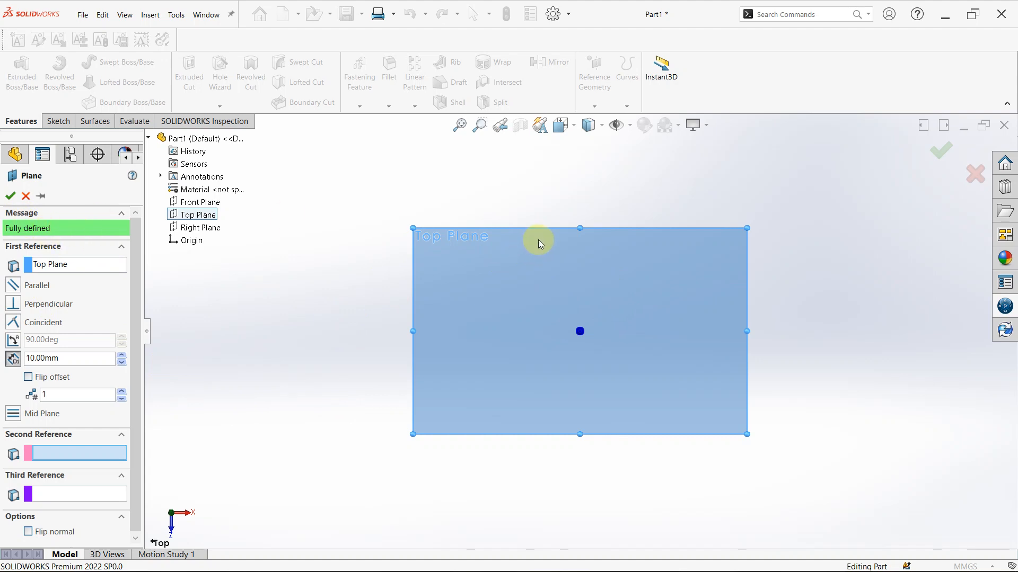
middle_drag(539, 241, 434, 311)
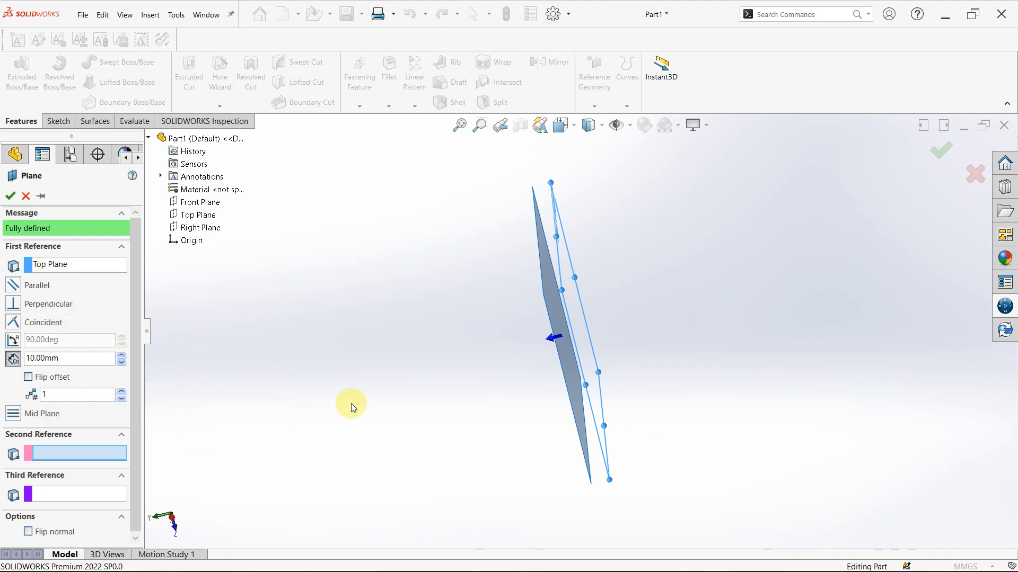
Set the number of offset planes to 5, try the flipped offset direction, and create the planes unflipped
click(103, 394)
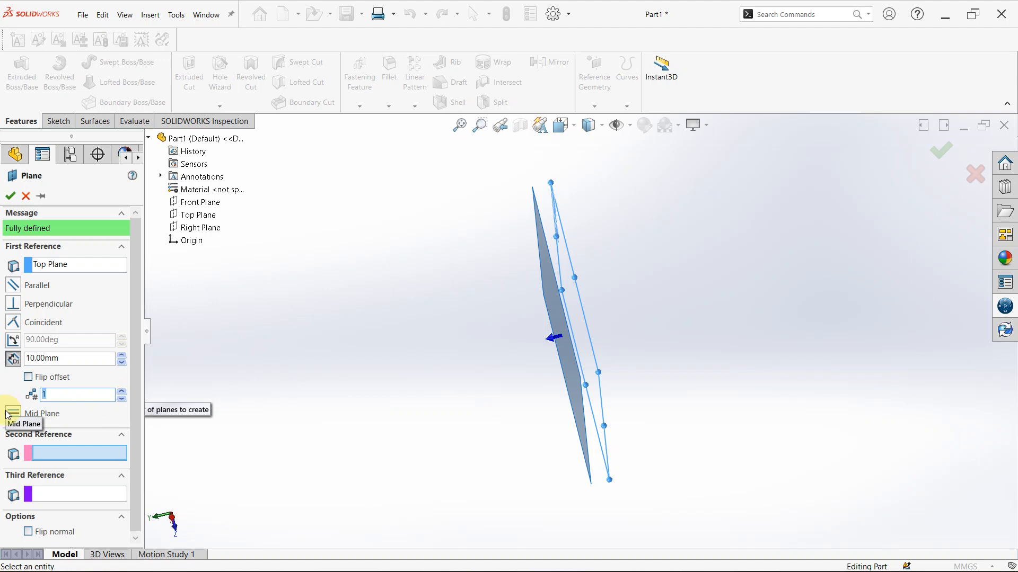
text(5)
key(Return)
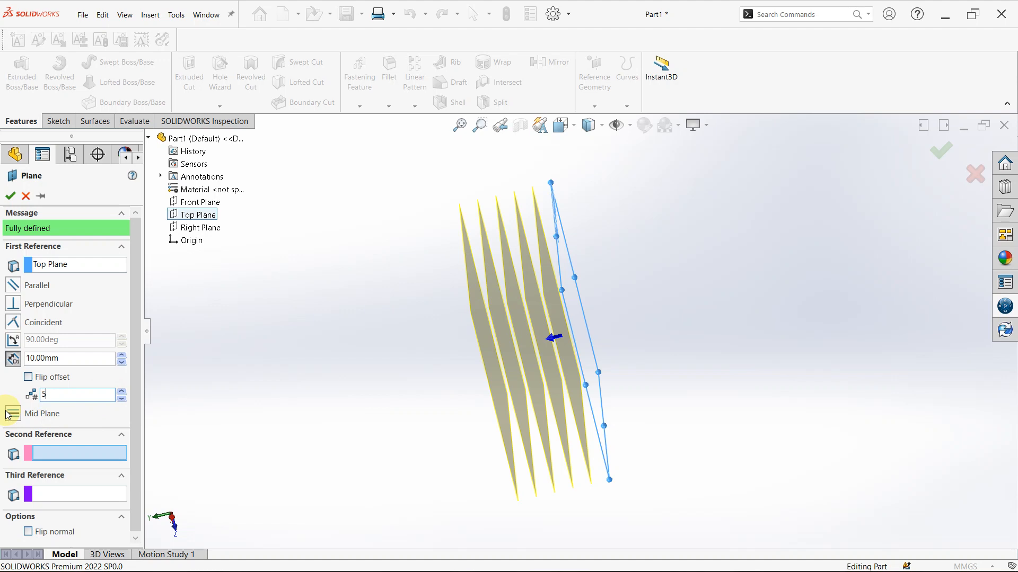
click(29, 377)
click(29, 378)
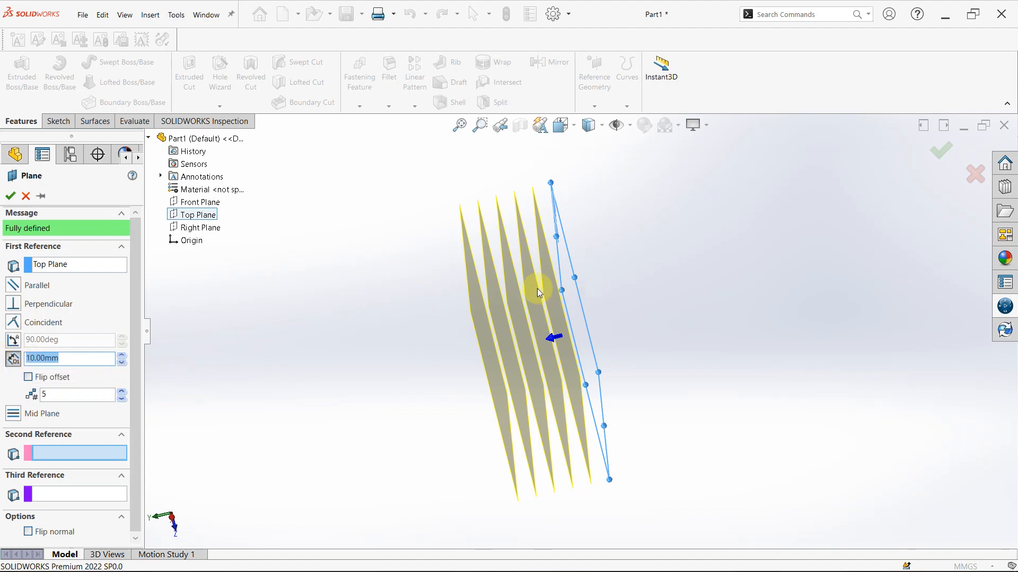
middle_drag(536, 288, 600, 302)
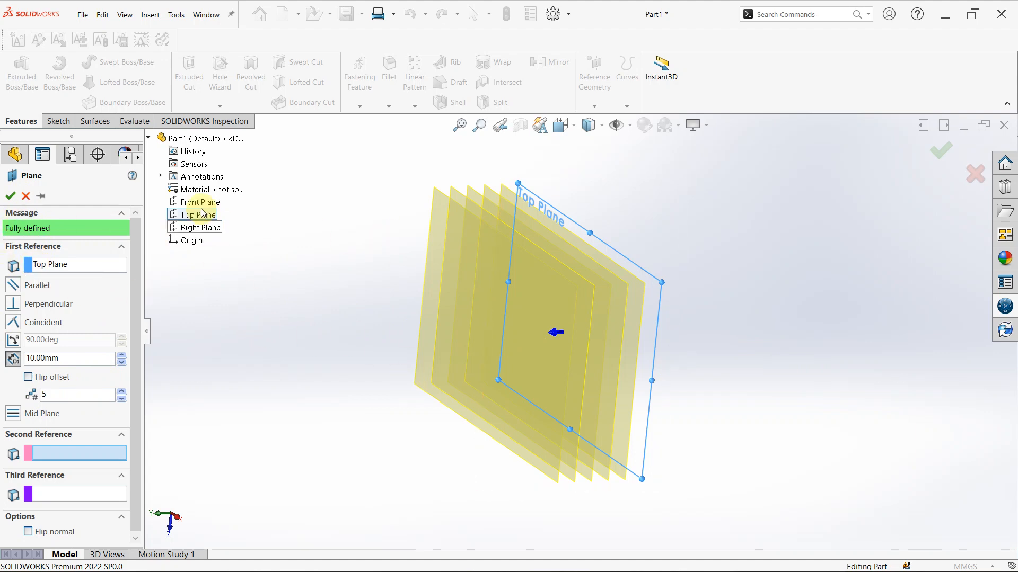
click(11, 200)
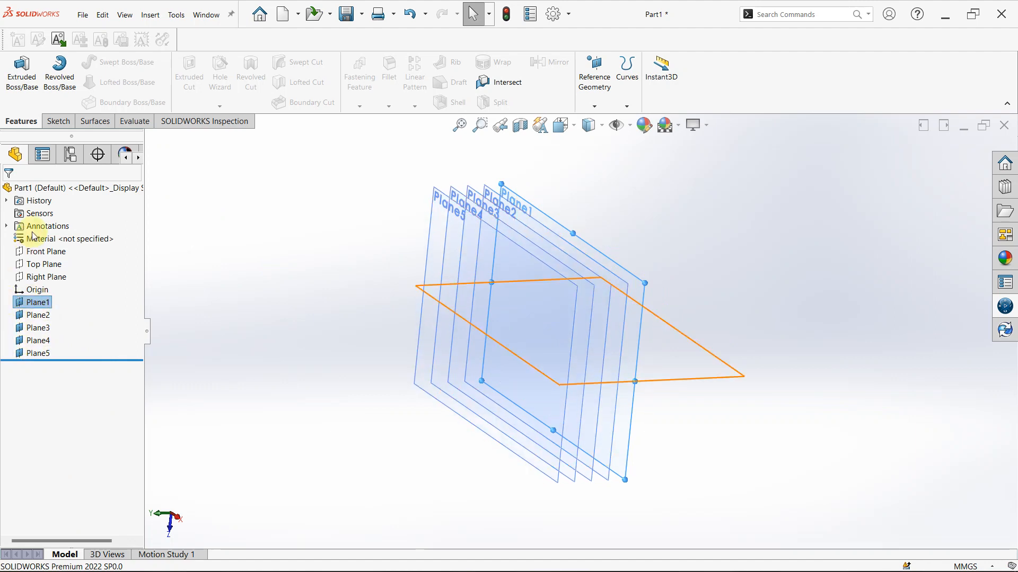
Delete all five offset planes from the part
drag(2, 298, 74, 359)
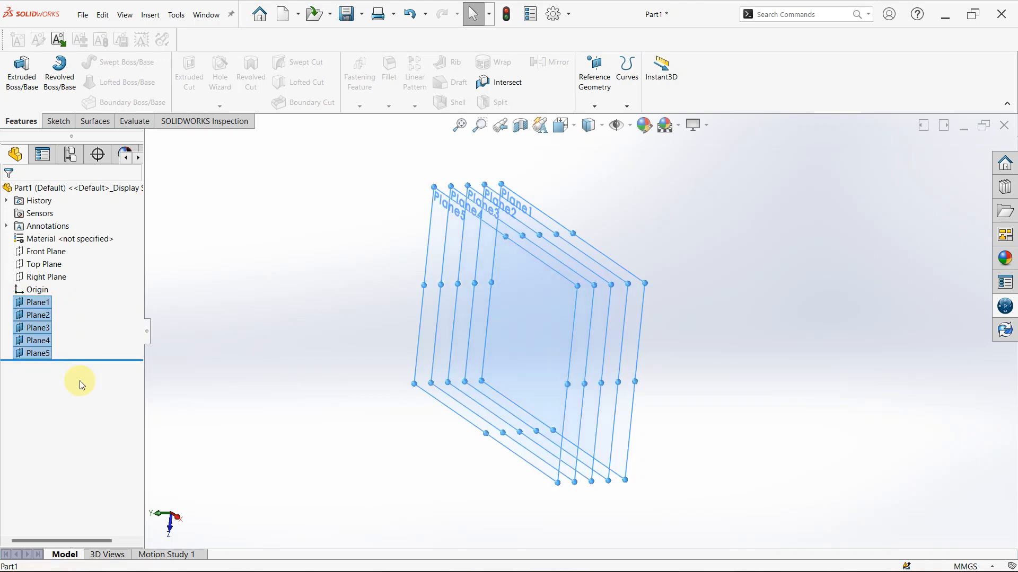
key(Delete)
key(Return)
key(Return)
key(Return)
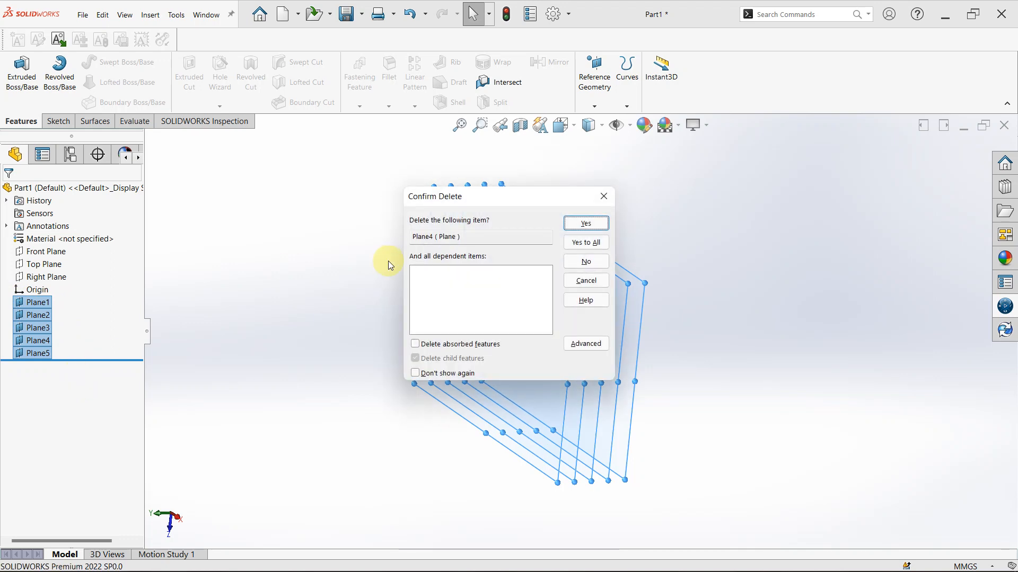
click(598, 243)
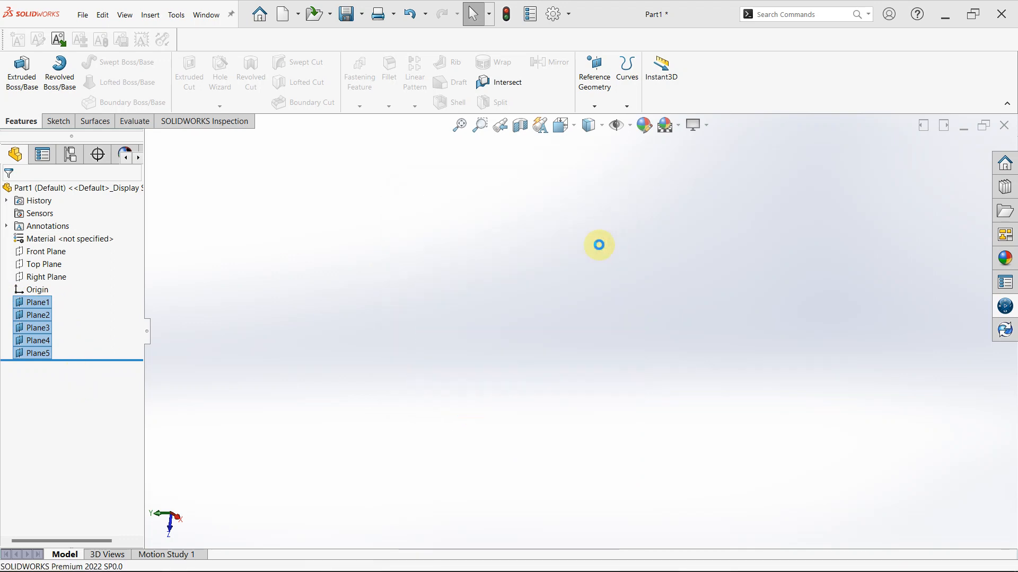
Sketch a vertical line about 113 mm long across the origin on the Top Plane and exit the sketch
click(23, 264)
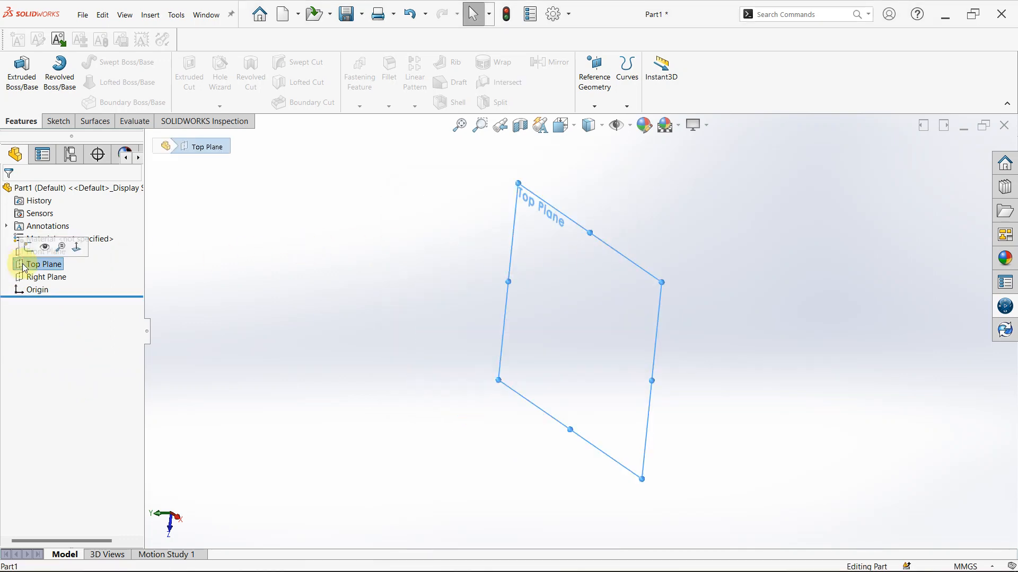
click(27, 247)
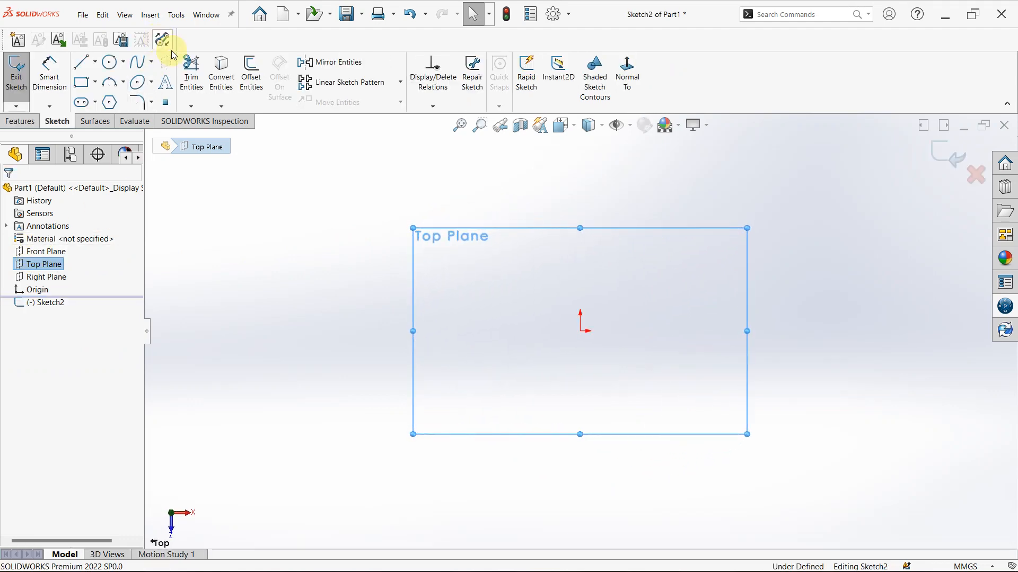
click(84, 62)
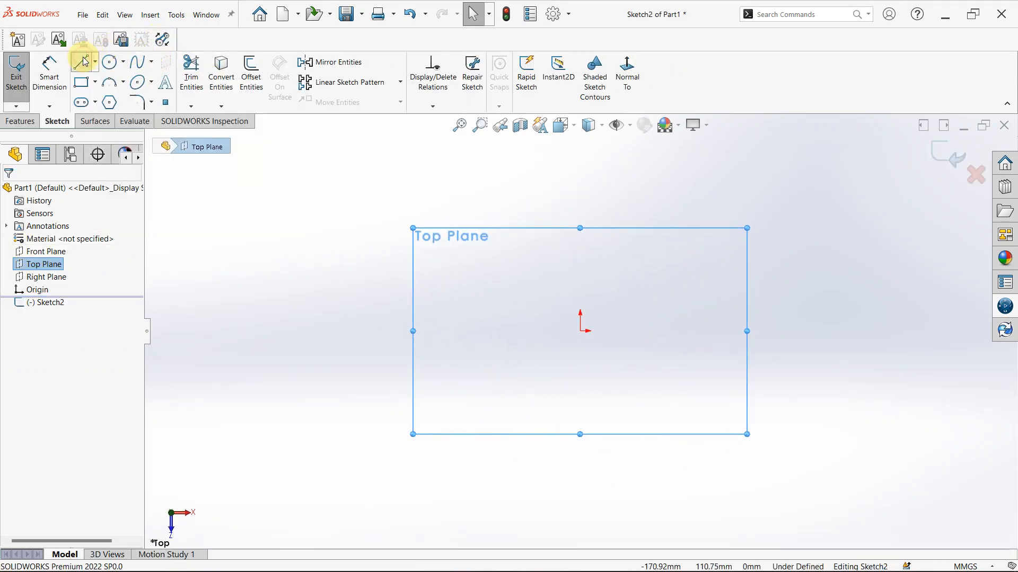
click(580, 228)
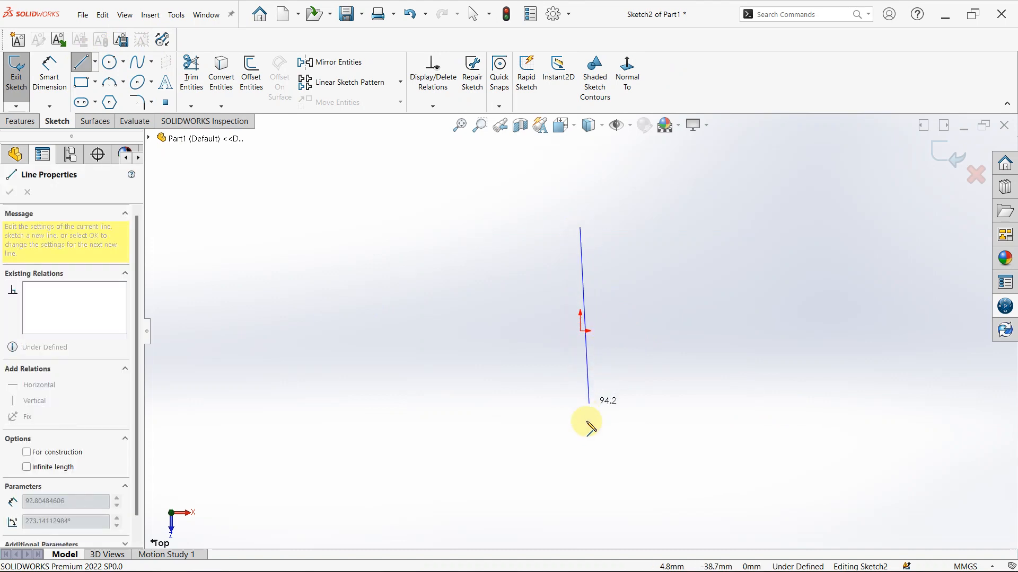
click(580, 439)
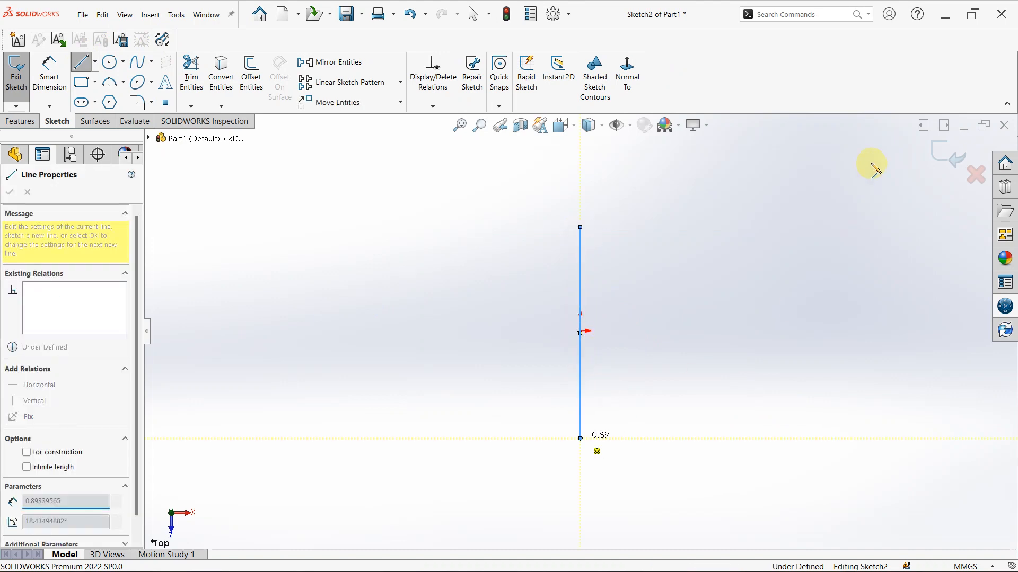
click(946, 153)
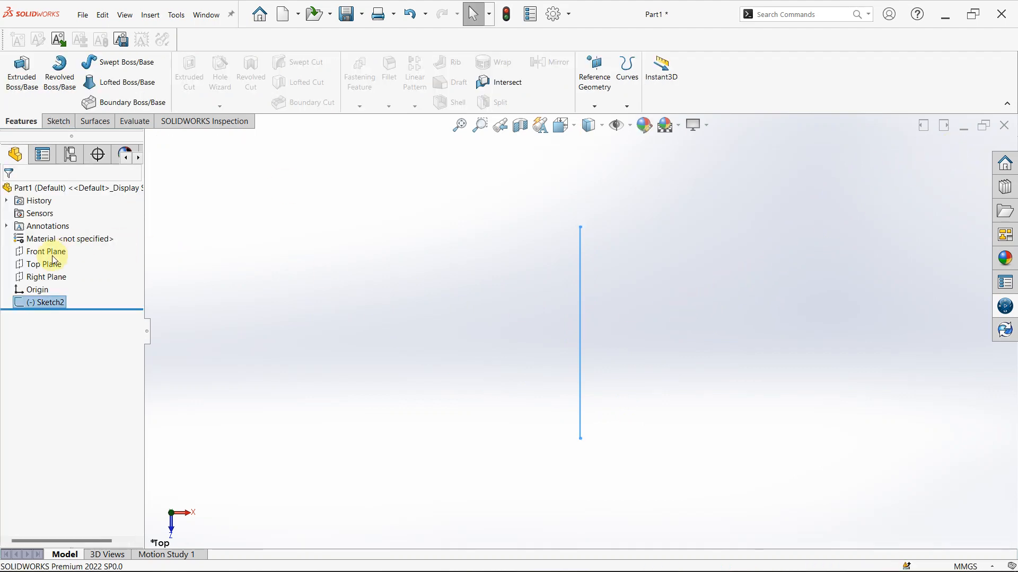
Show the Top Plane and start a reference plane coincident with the sketched line, using the Top Plane as second reference
click(51, 269)
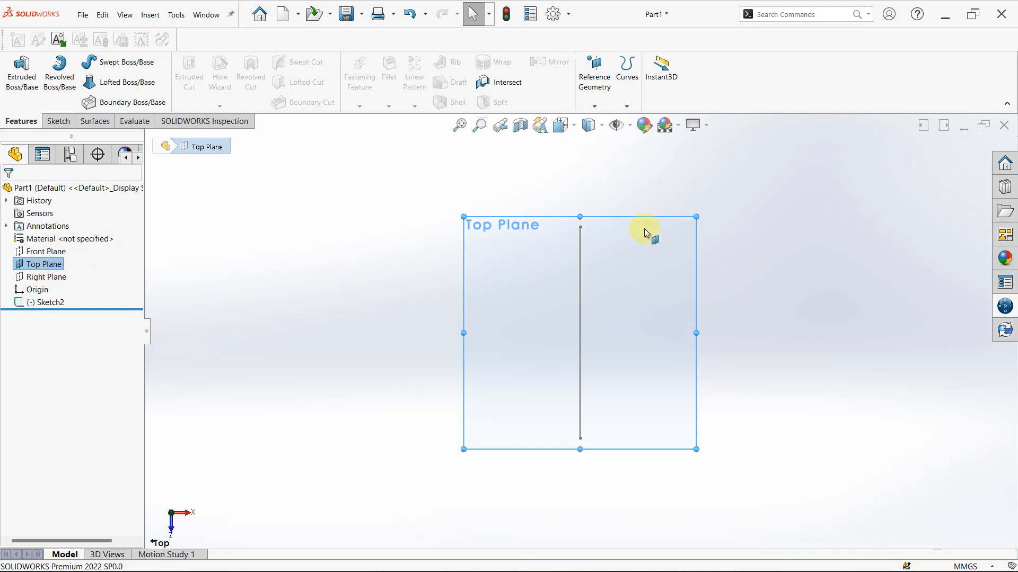
click(715, 225)
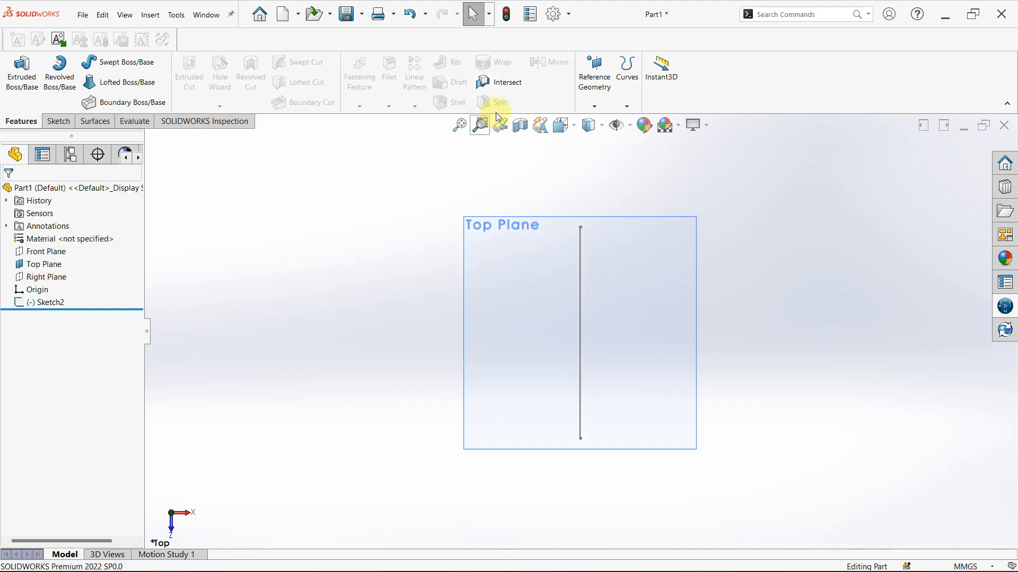
click(600, 113)
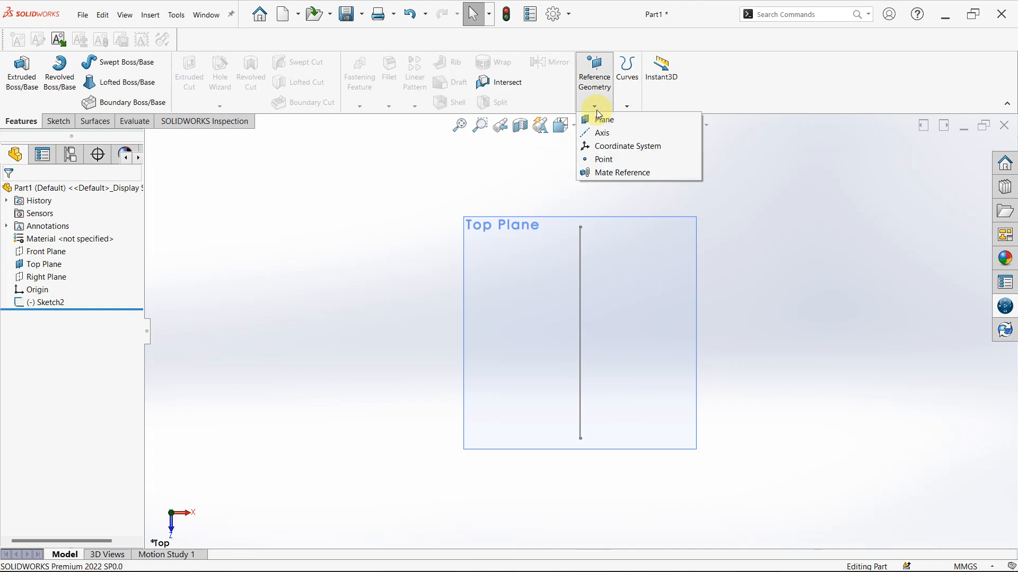
click(600, 121)
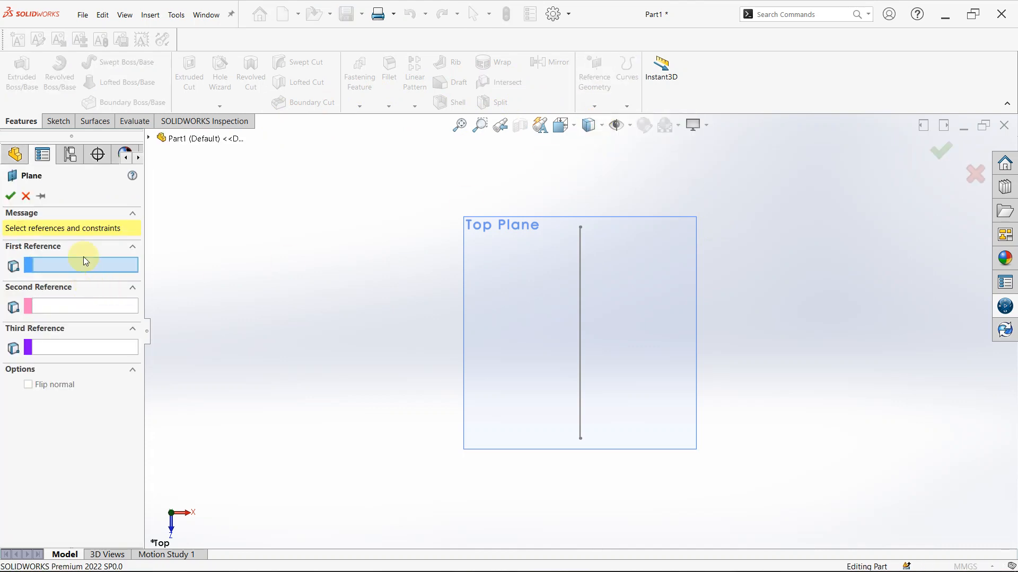
click(579, 321)
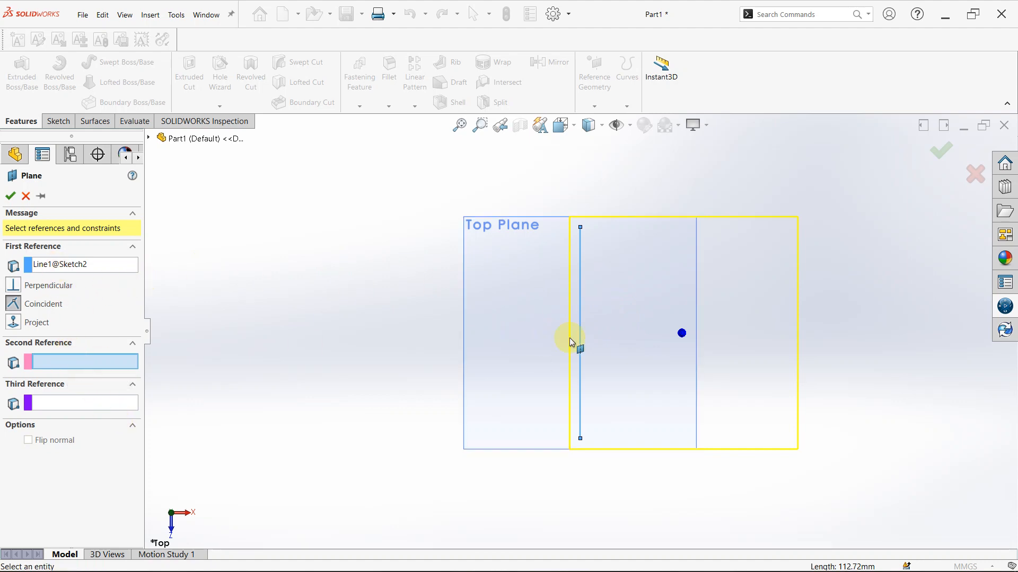
click(518, 269)
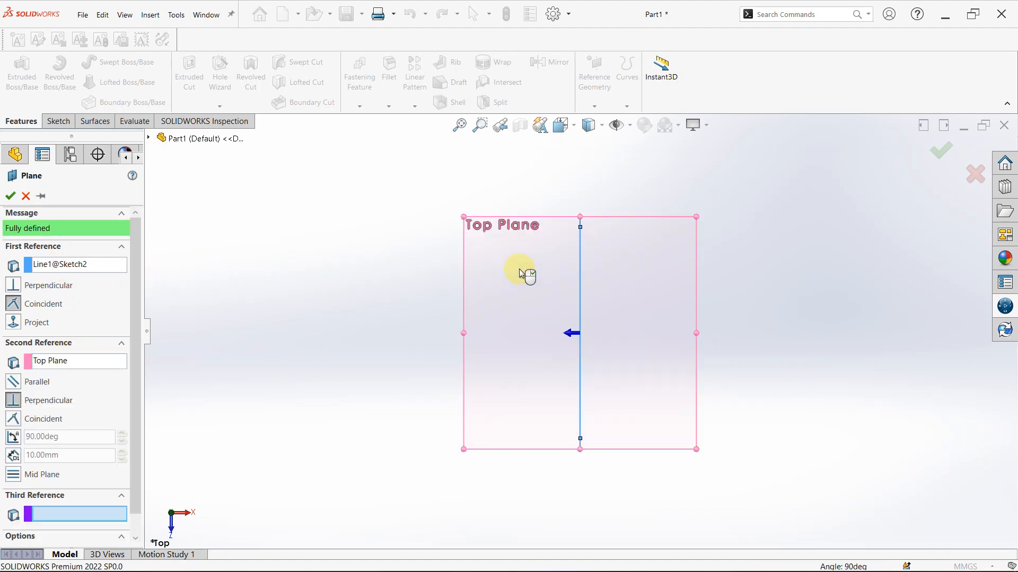
Remove the Top Plane from the second reference and select it again
middle_drag(825, 330, 753, 326)
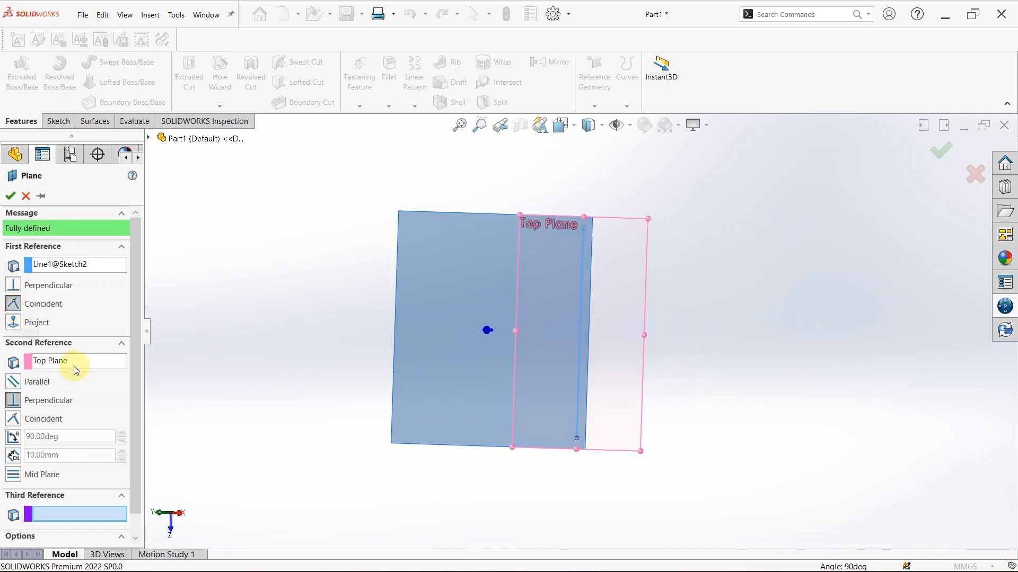
right_click(73, 361)
click(108, 371)
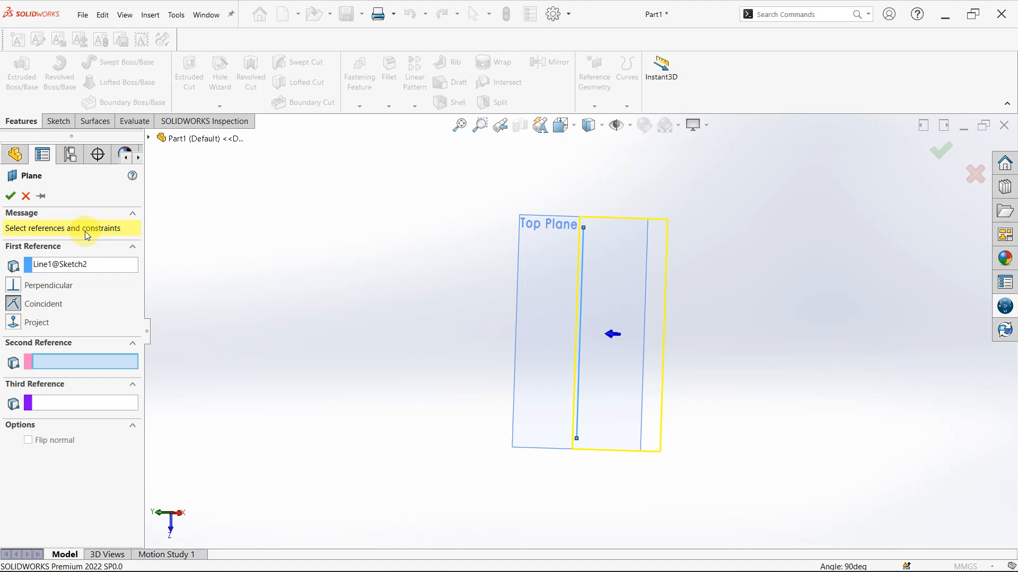
click(552, 235)
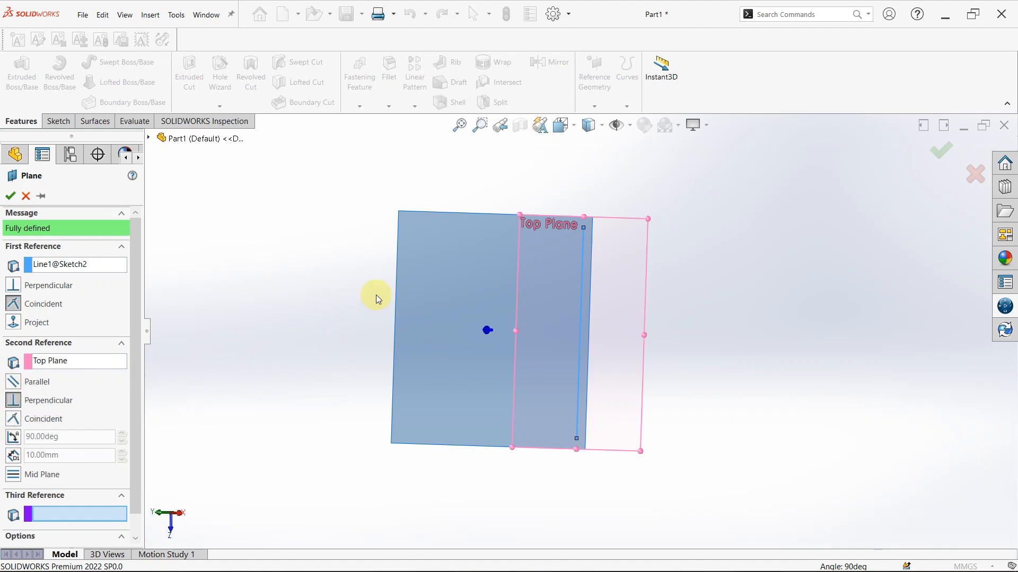
Define the new plane by an angle of 45 degrees to the Top Plane
click(14, 437)
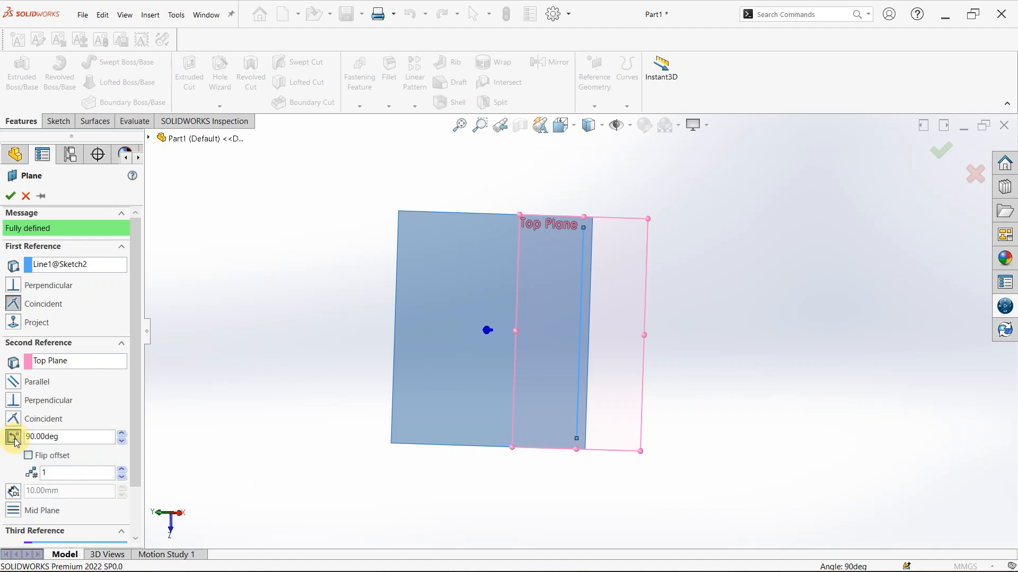
click(74, 439)
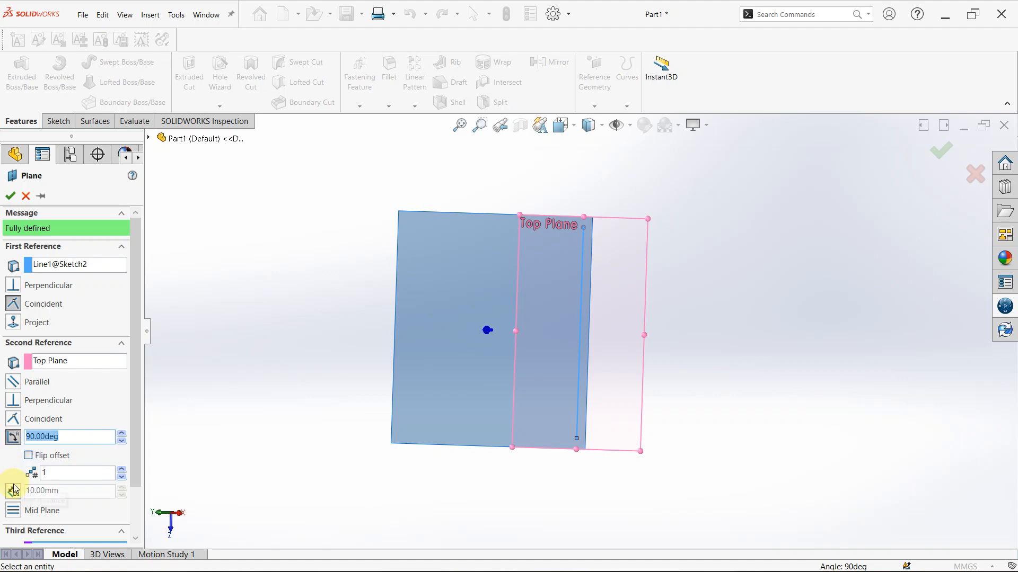
text(45)
key(Return)
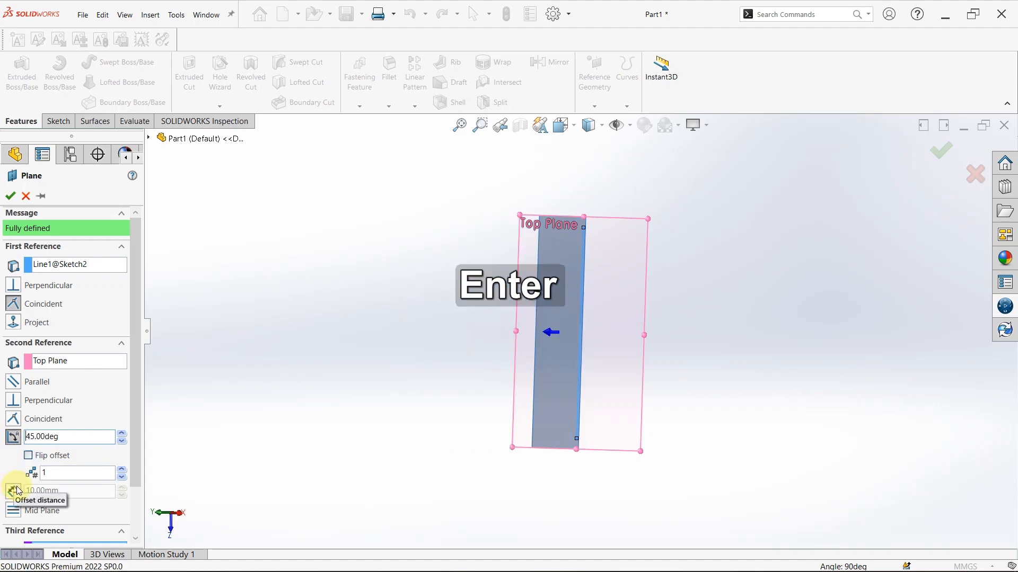
Flip the angled plane's offset direction back and forth to compare both sides, leaving it unflipped
middle_drag(627, 482, 672, 292)
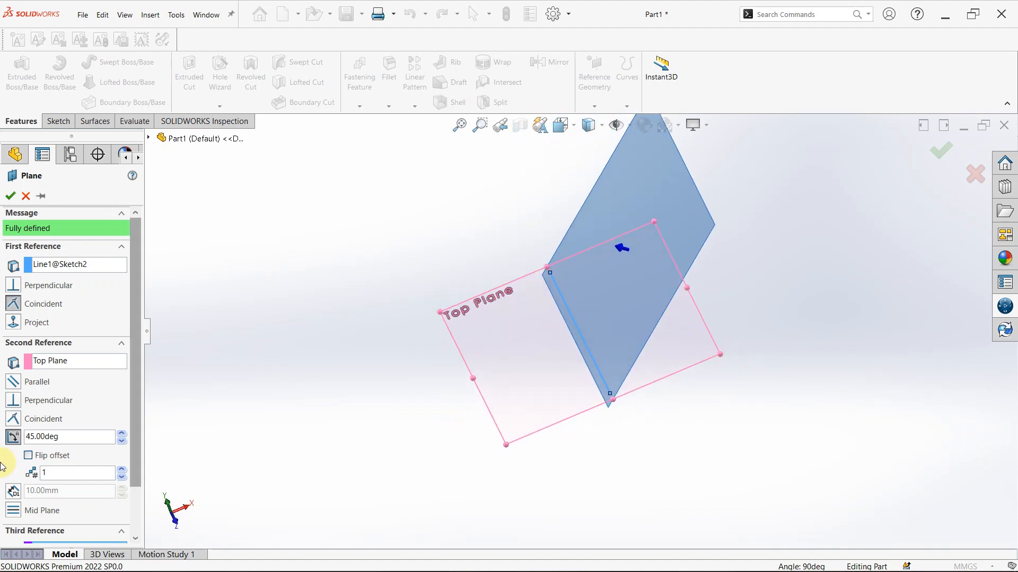
click(29, 456)
click(28, 457)
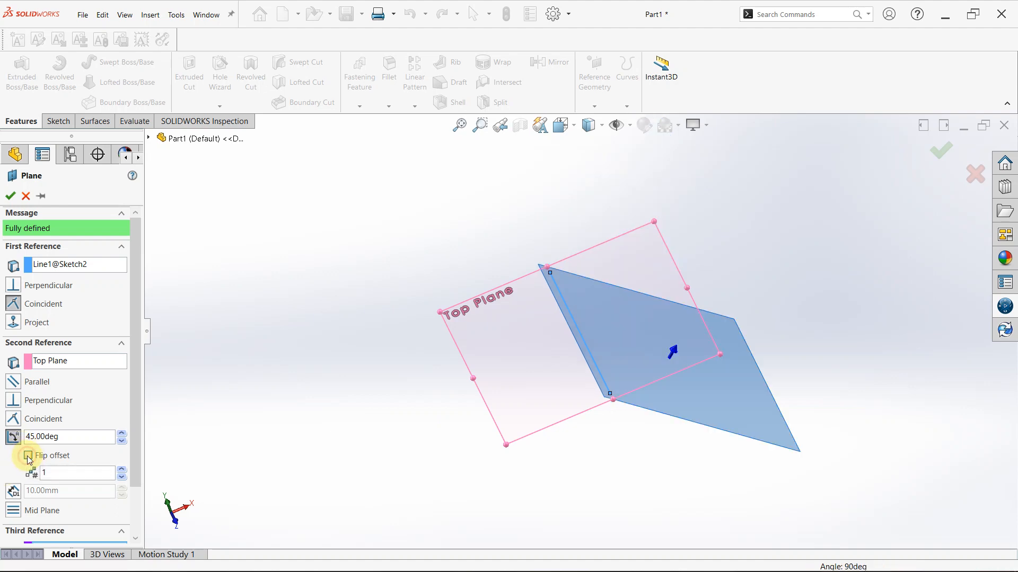
click(29, 457)
click(28, 457)
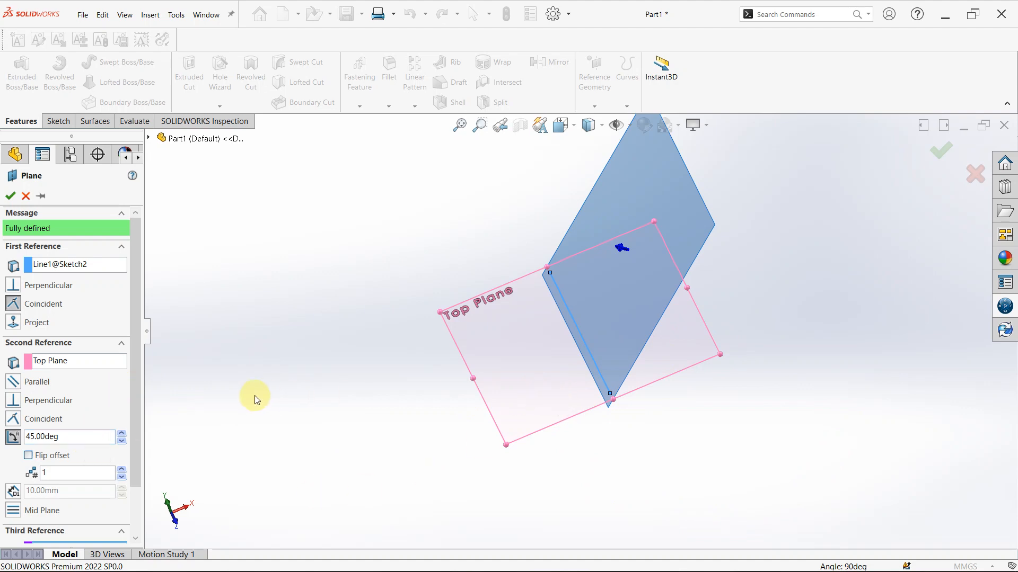
Set the new plane's angle to the Top Plane to 200 degrees
click(88, 436)
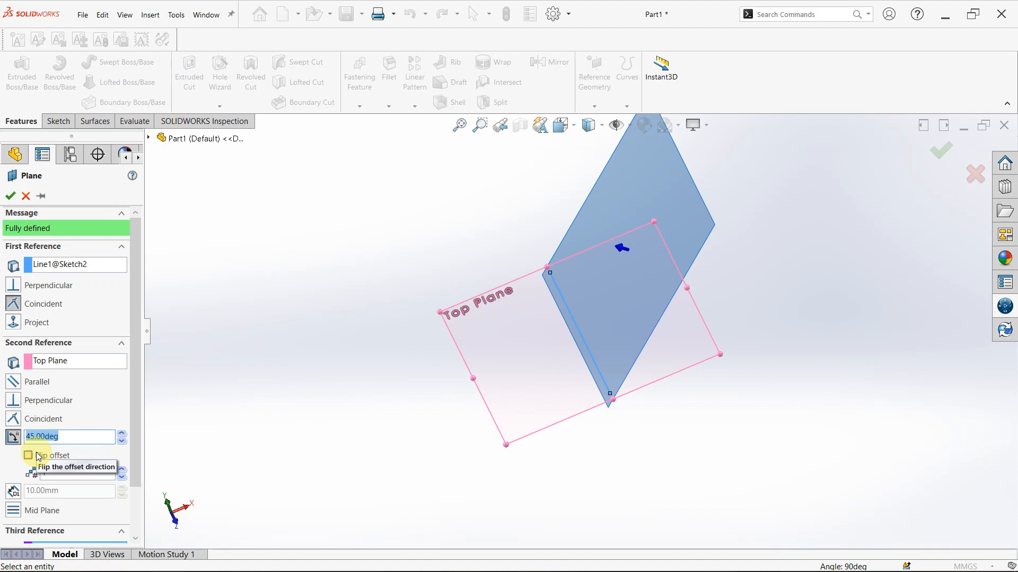
text(200)
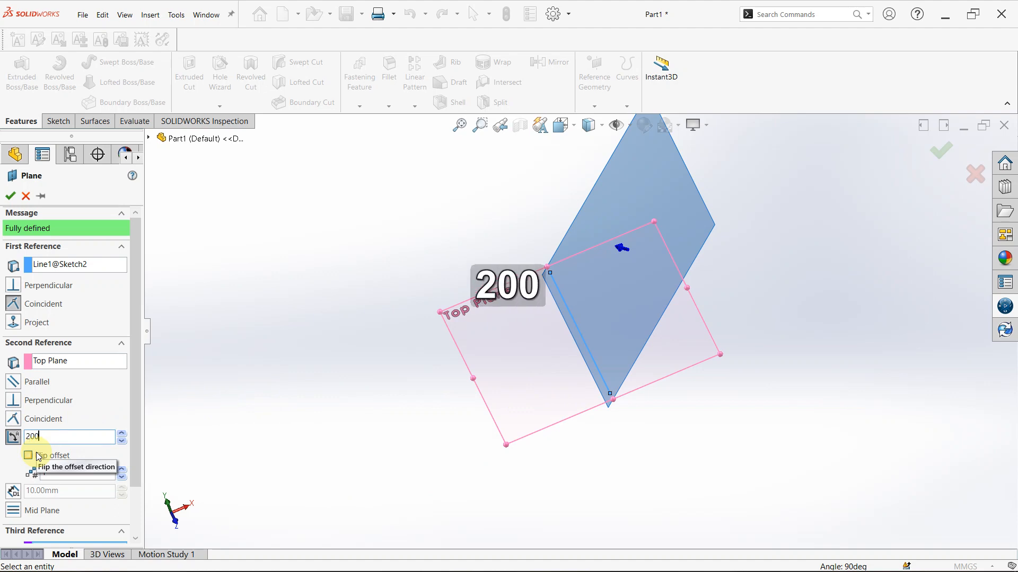
key(Return)
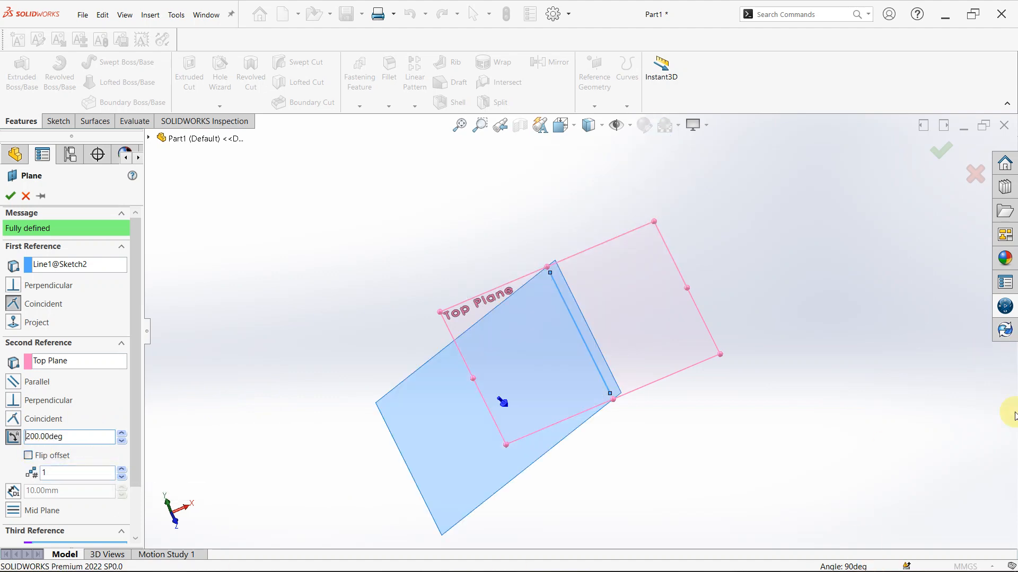
Flip the offset direction of the angled plane and accept the plane
click(29, 457)
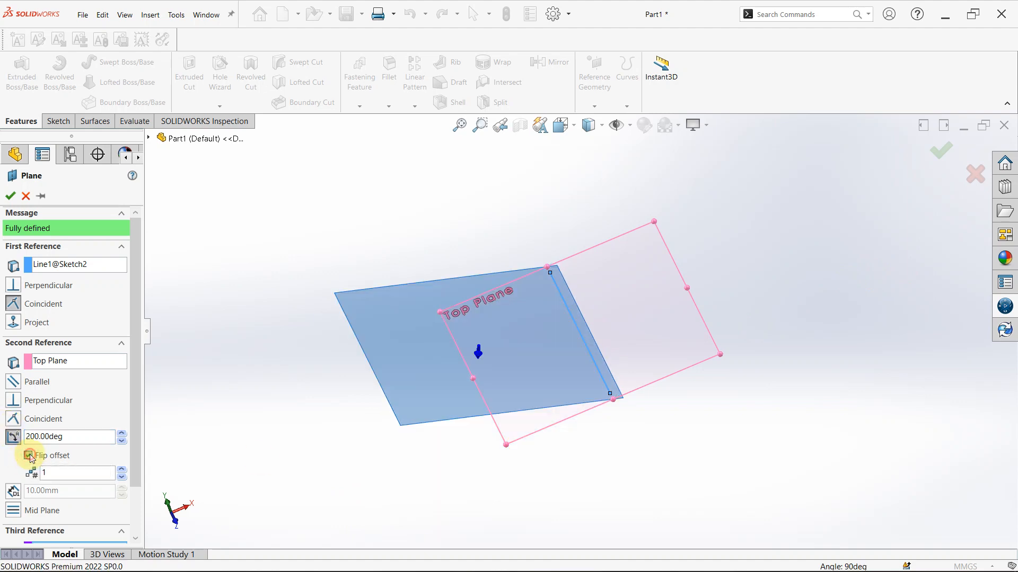
click(28, 456)
click(28, 456)
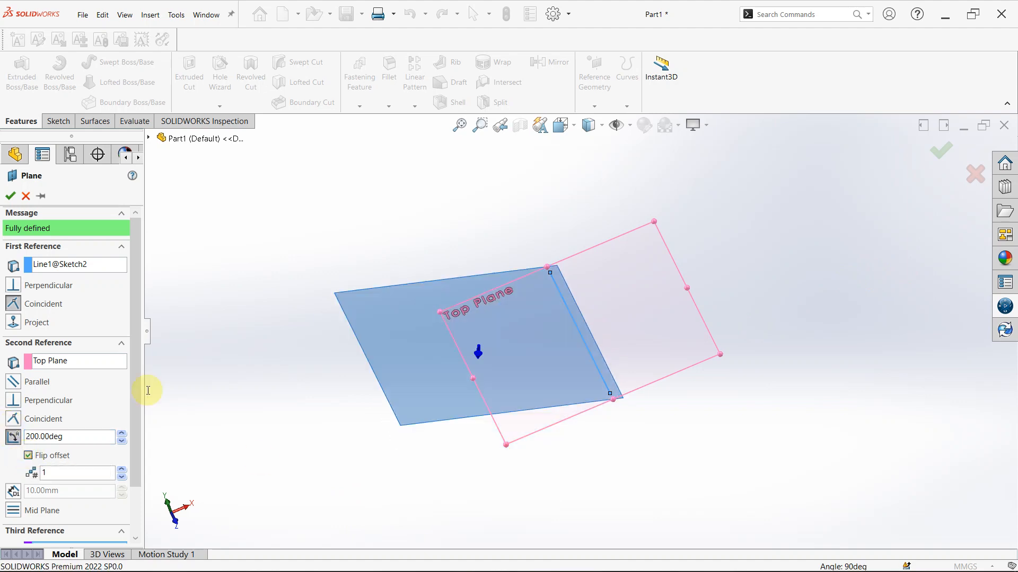
middle_drag(502, 297, 476, 415)
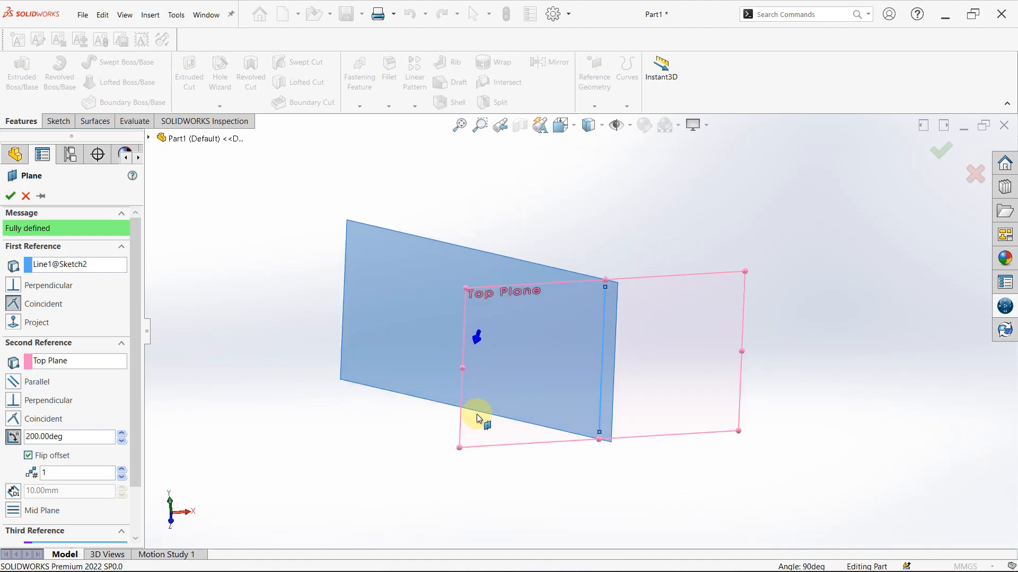
click(10, 197)
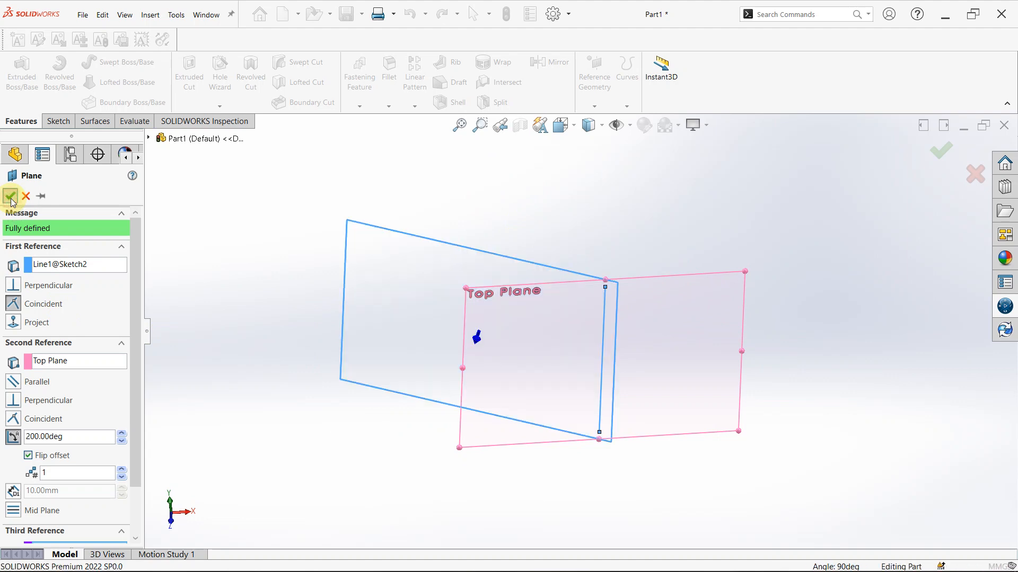
Sketch a circle of about 16.4 mm radius on the new angled plane, centred about 70 mm directly above the origin, and close the sketch
middle_drag(472, 335, 504, 291)
click(429, 285)
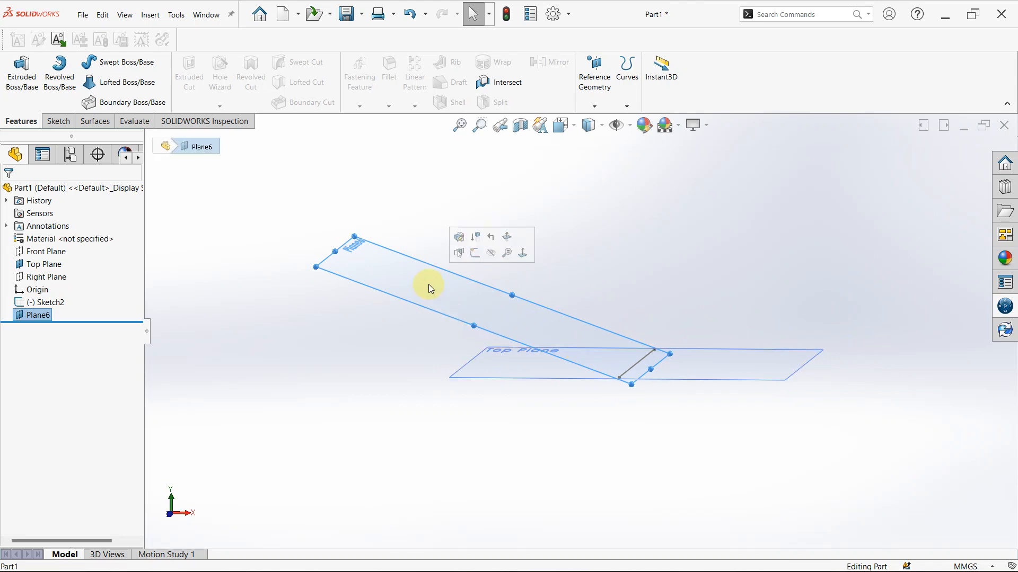
click(476, 249)
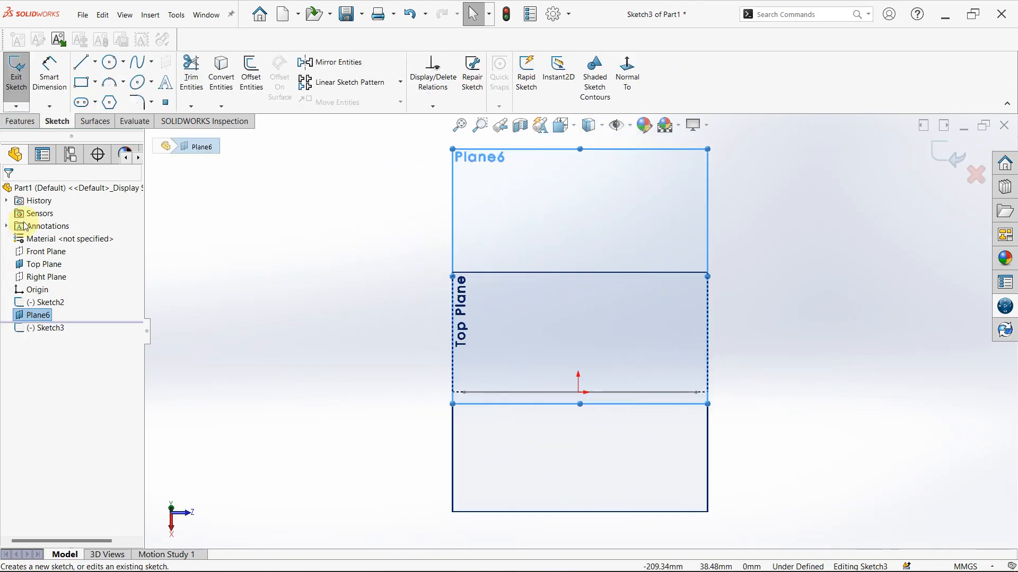
click(138, 80)
click(111, 62)
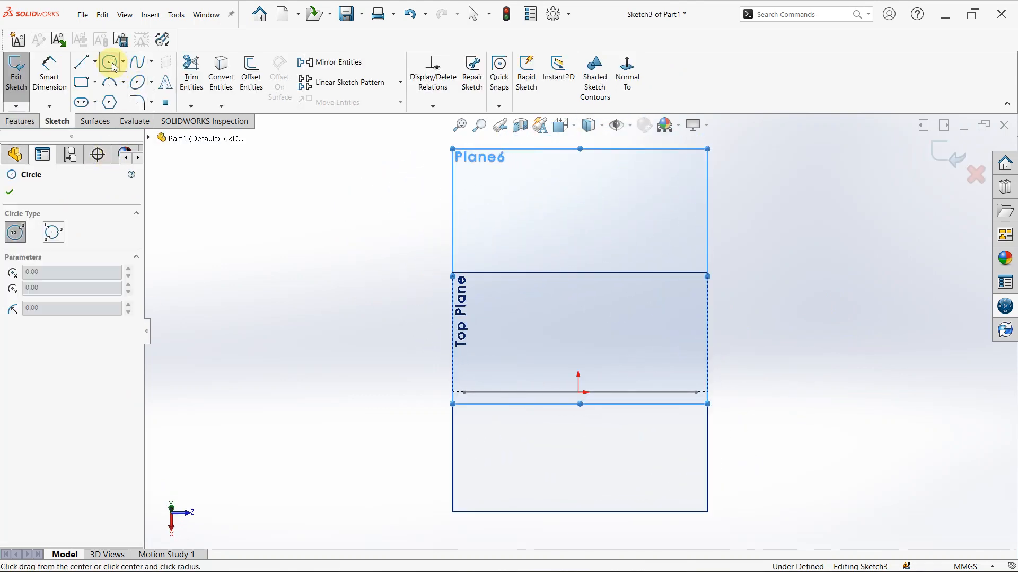
click(577, 248)
click(557, 221)
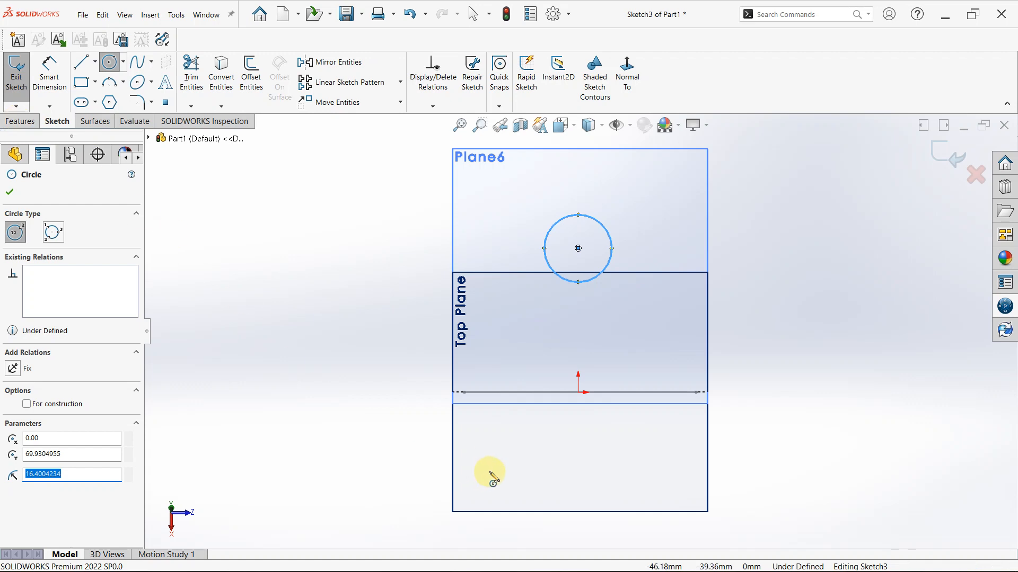
click(936, 157)
Examine the circle on the angled plane from several directions, including an edge-on view comparing the plane's tilt with the Top Plane
mouse_move(738, 398)
middle_down()
mouse_move(780, 347)
mouse_move(650, 392)
mouse_move(527, 517)
mouse_move(498, 498)
middle_up()
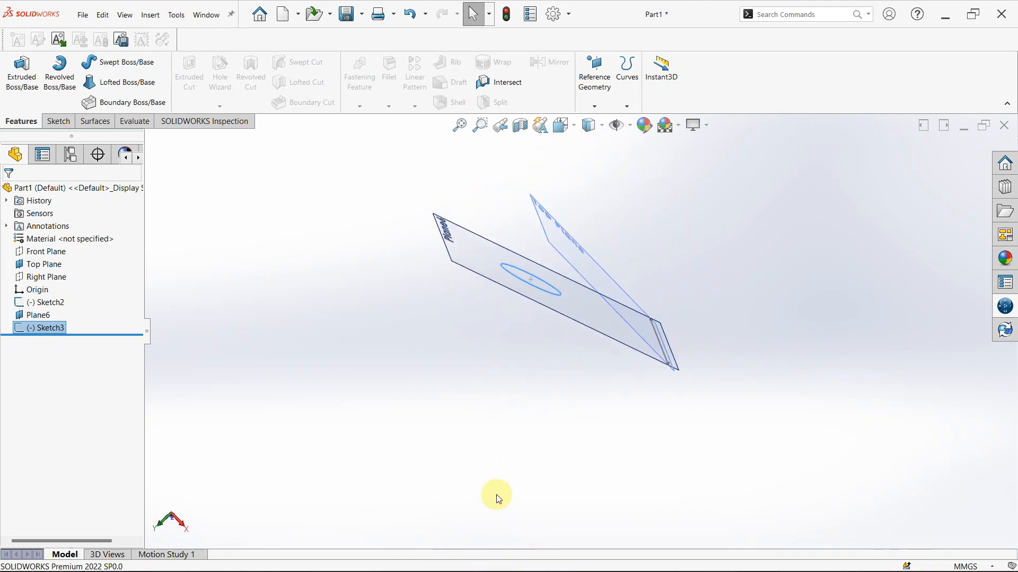
scroll(580, 332, up, 3)
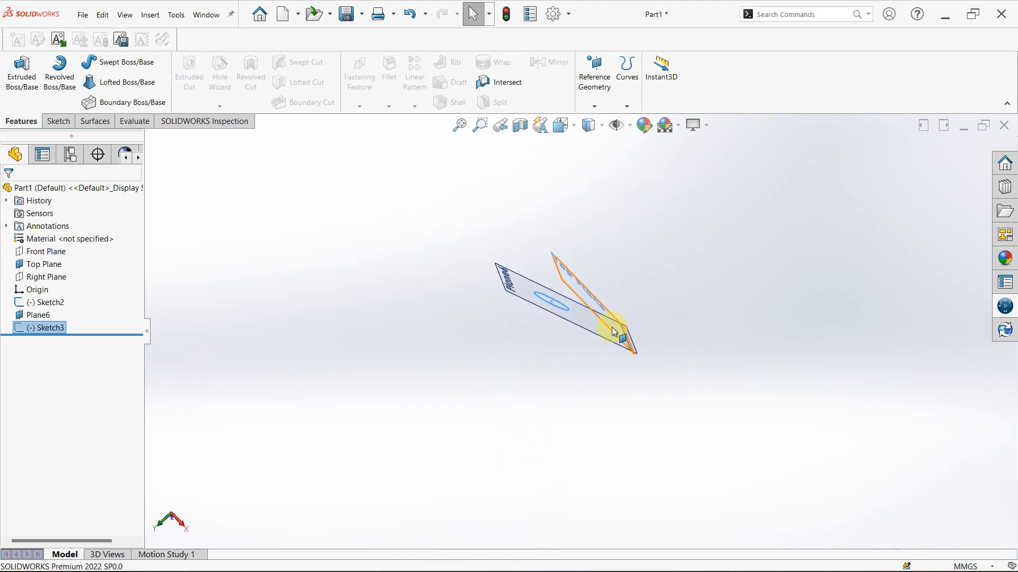
middle_drag(493, 325, 589, 294)
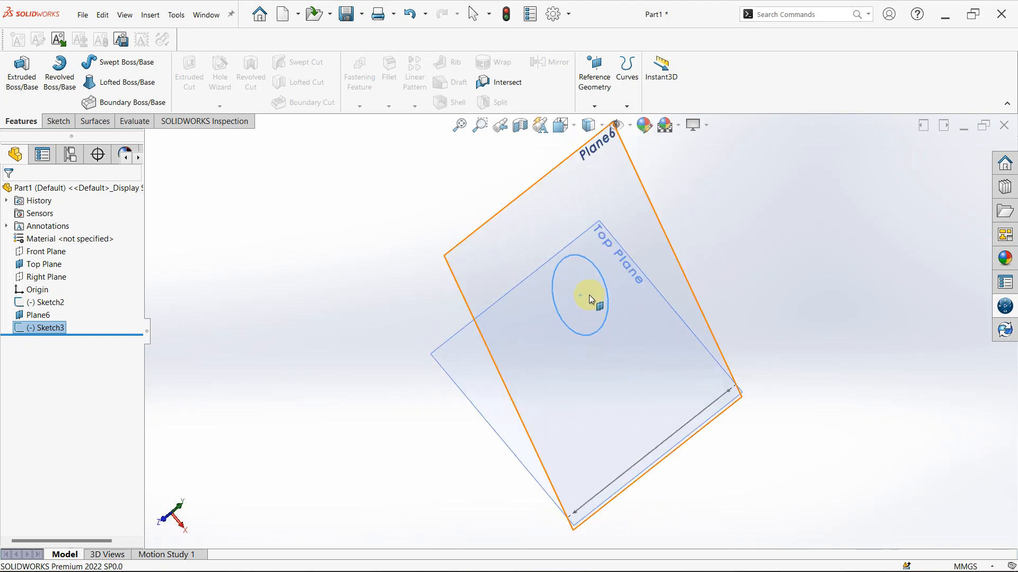
key(space)
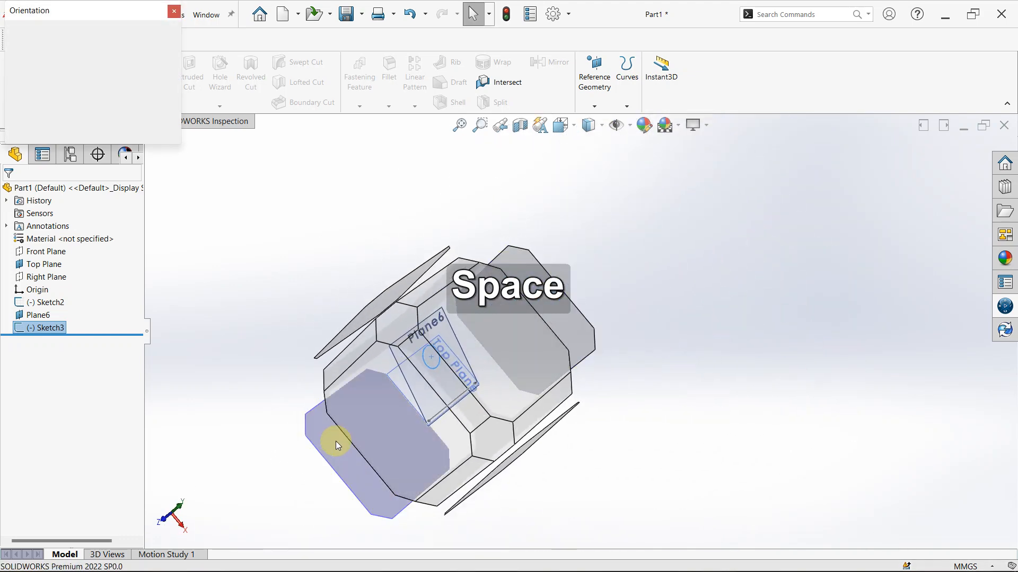
click(388, 403)
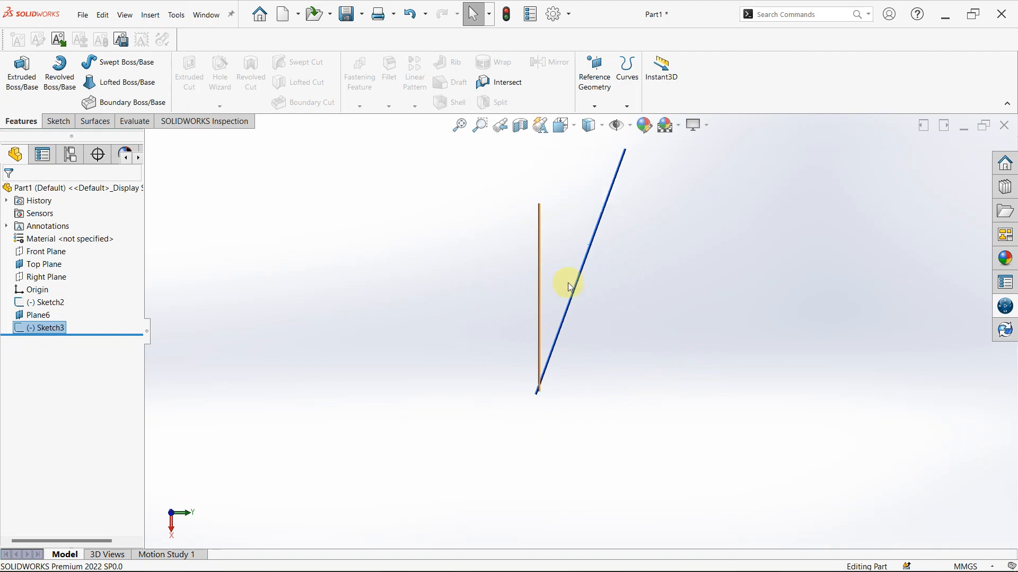
middle_drag(594, 233, 631, 251)
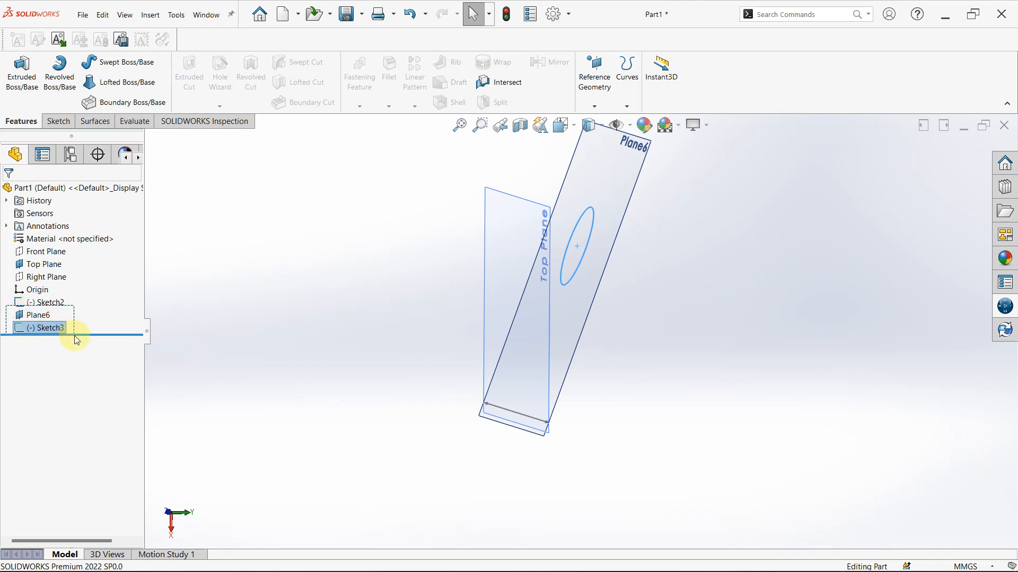
Delete the angled plane together with its circle sketch, keeping the line sketch
drag(75, 336, 78, 333)
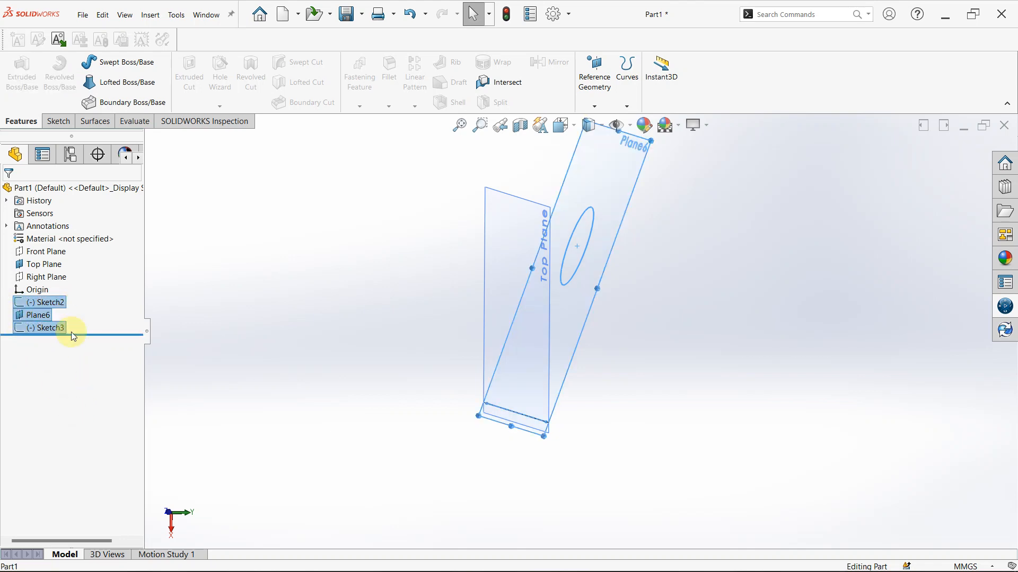
click(260, 306)
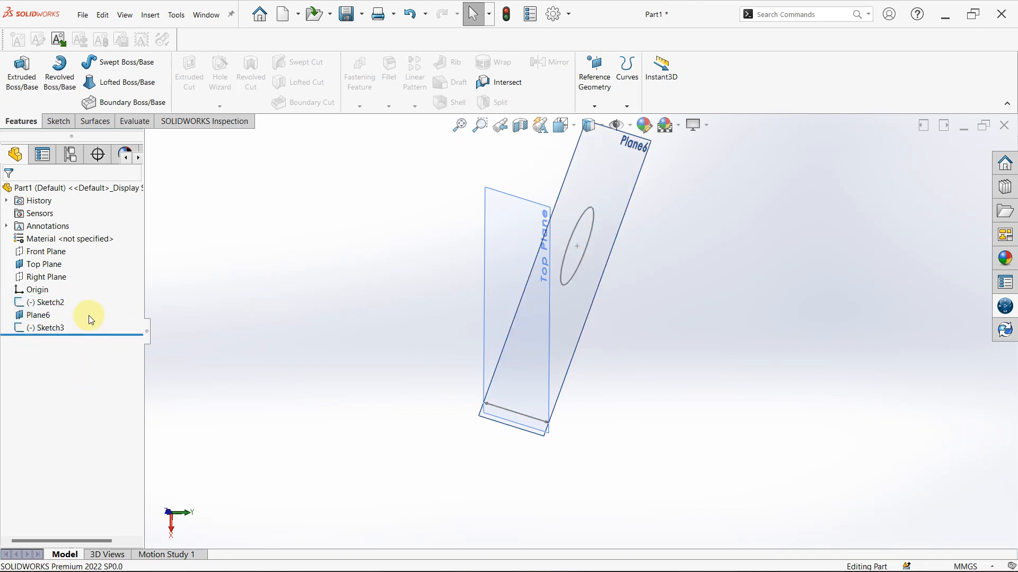
ctrl+click(21, 316)
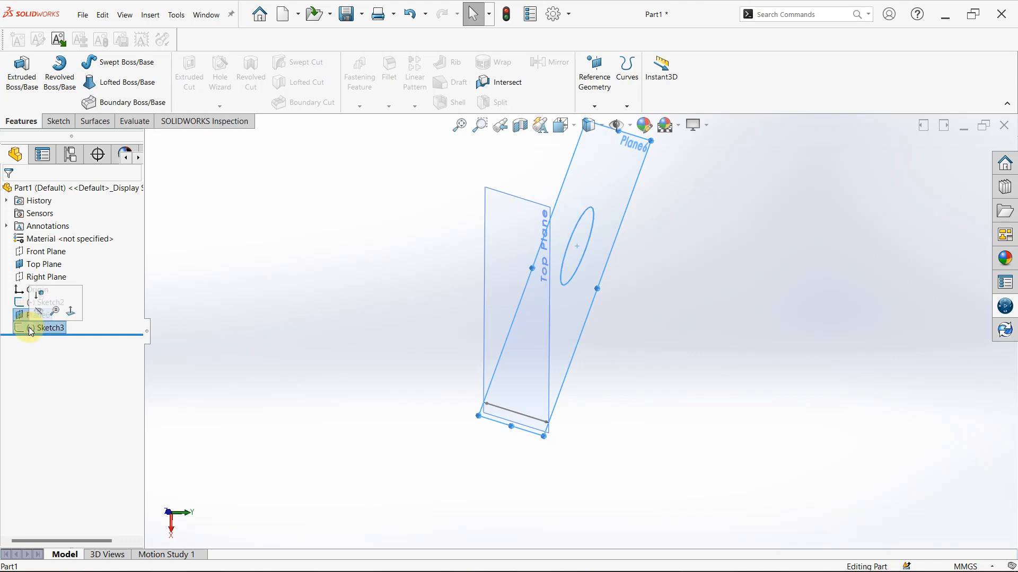
key(Delete)
key(Return)
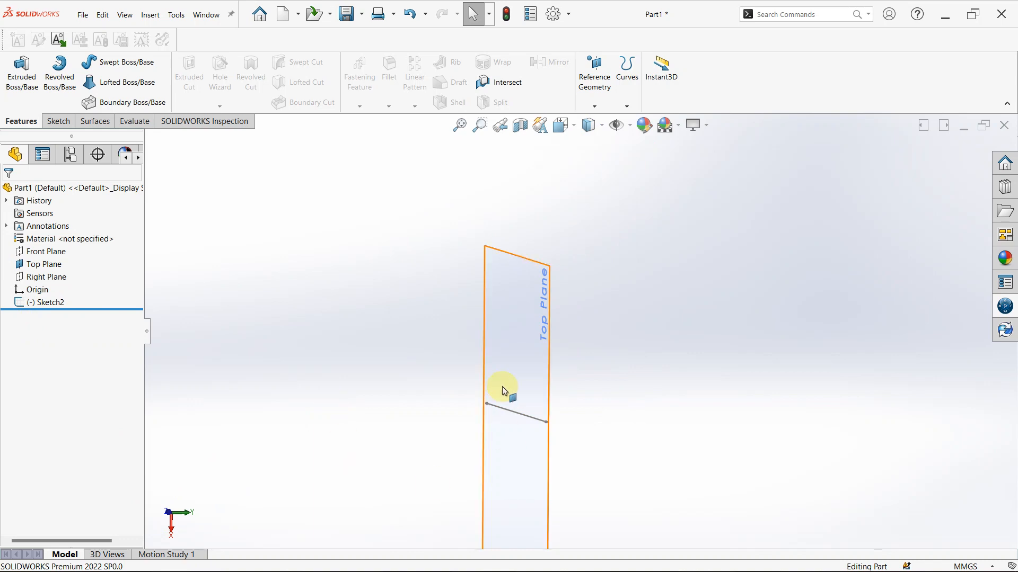
Create a reference plane perpendicular to the sketched line and coincident with the line's endpoint
mouse_move(501, 386)
middle_down()
mouse_move(439, 291)
mouse_move(579, 329)
mouse_move(586, 368)
mouse_move(518, 330)
middle_up()
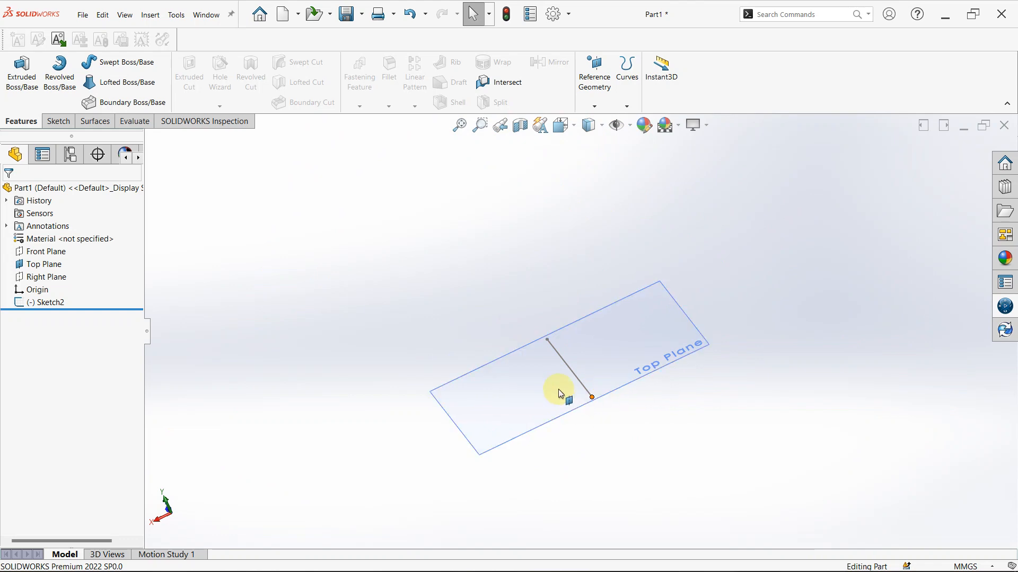
click(595, 83)
click(620, 125)
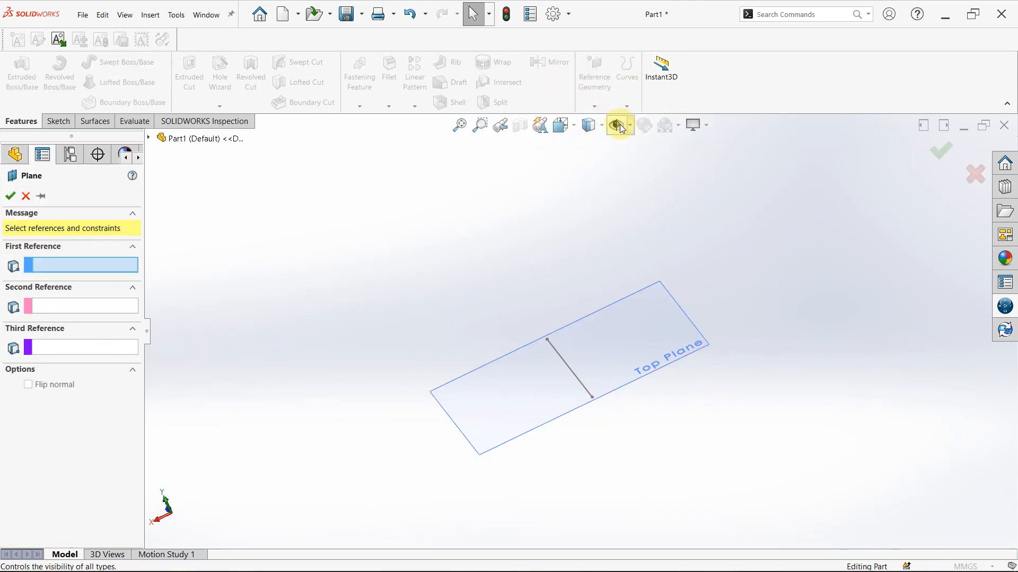
click(577, 376)
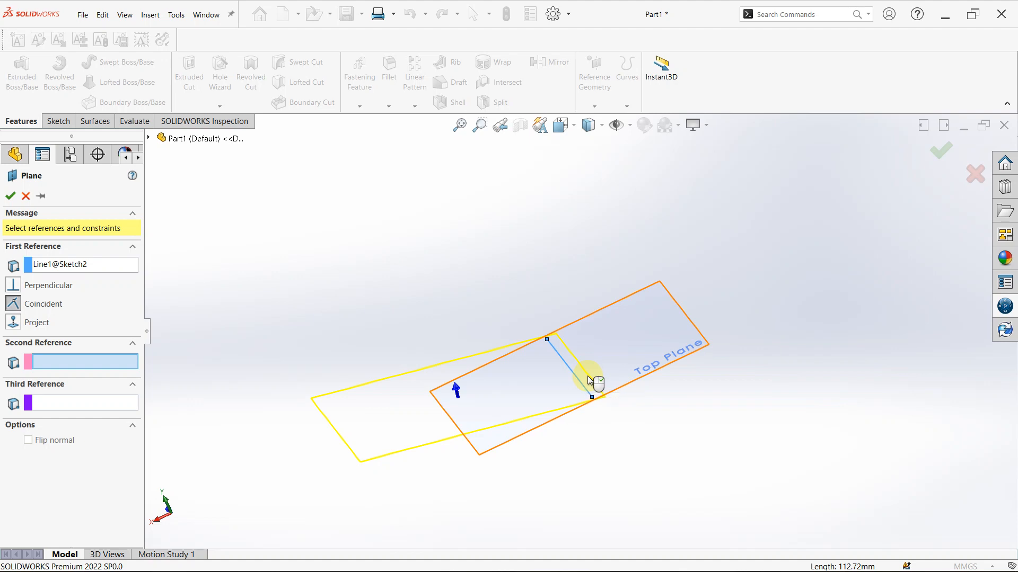
scroll(582, 475, down, 2)
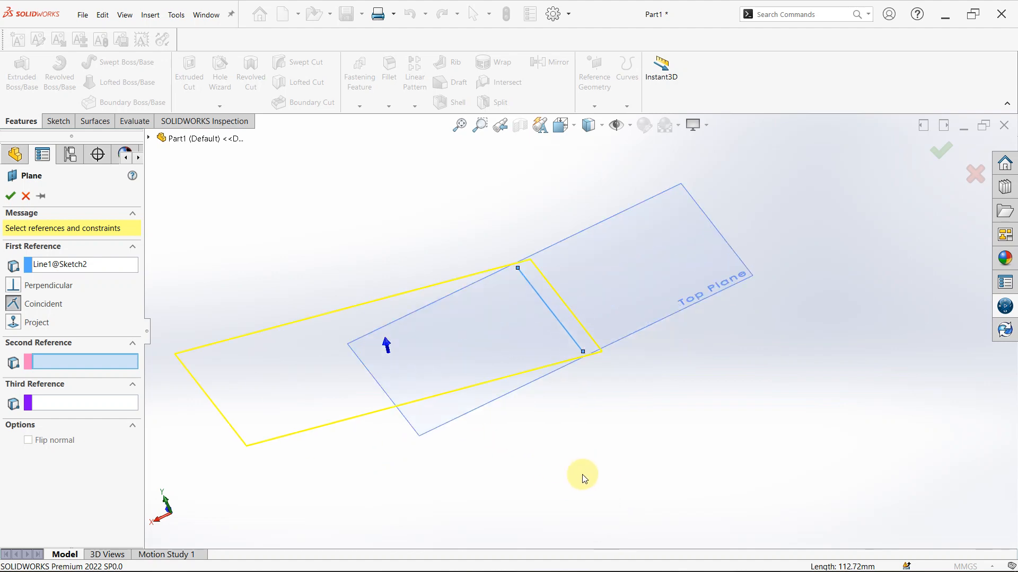
click(582, 361)
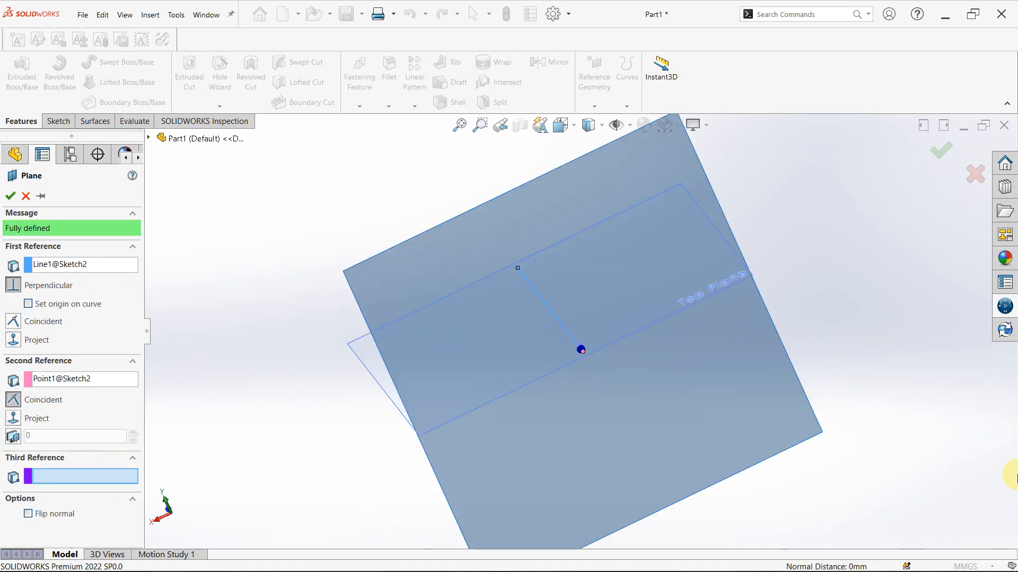
mouse_move(1013, 477)
middle_down()
mouse_move(1015, 435)
mouse_move(988, 358)
mouse_move(911, 432)
mouse_move(893, 484)
mouse_move(937, 374)
middle_up()
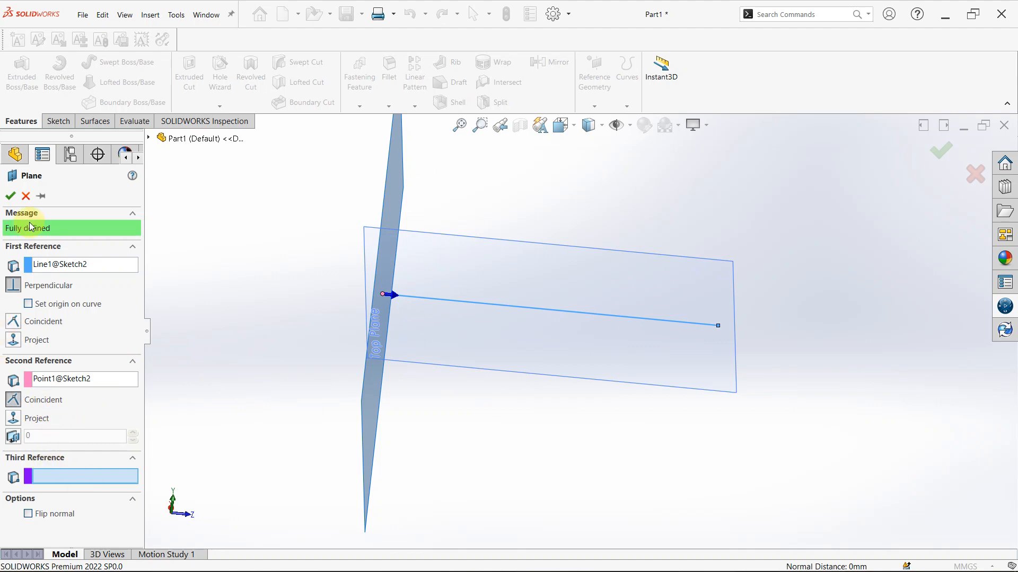
click(15, 197)
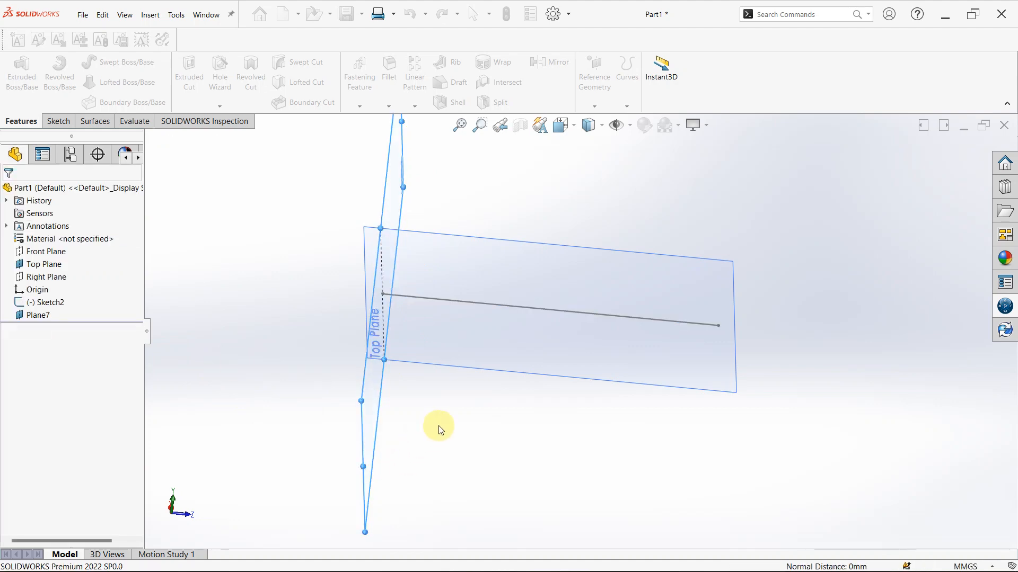
Delete the perpendicular plane and the line sketch from the part
middle_drag(431, 395, 528, 456)
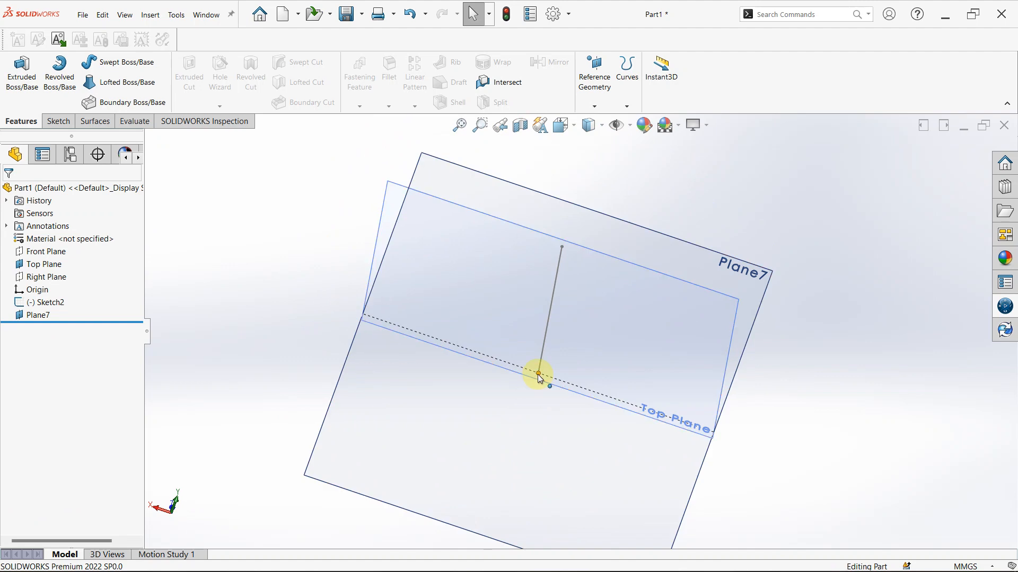
scroll(538, 374, up, 2)
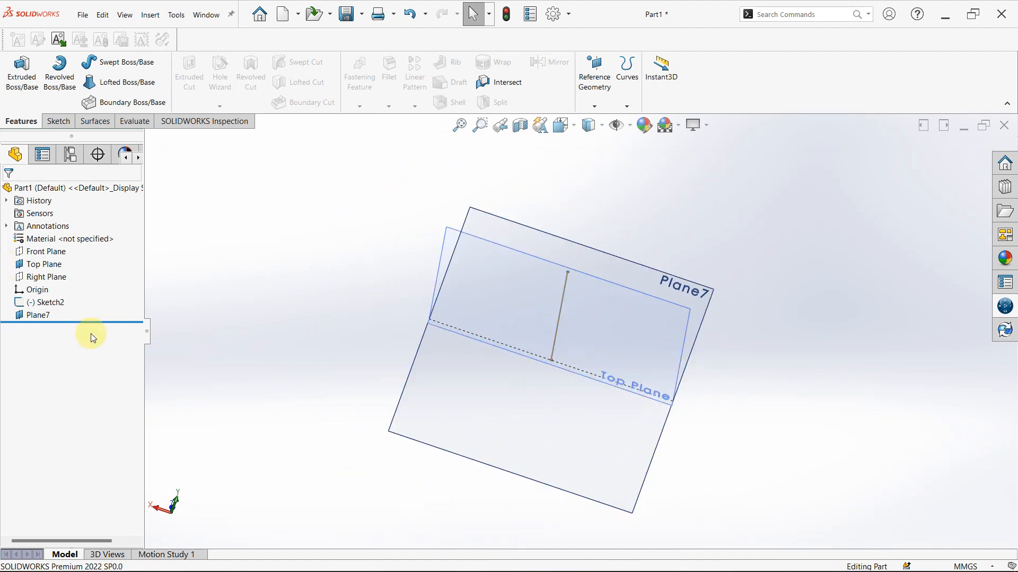
click(38, 316)
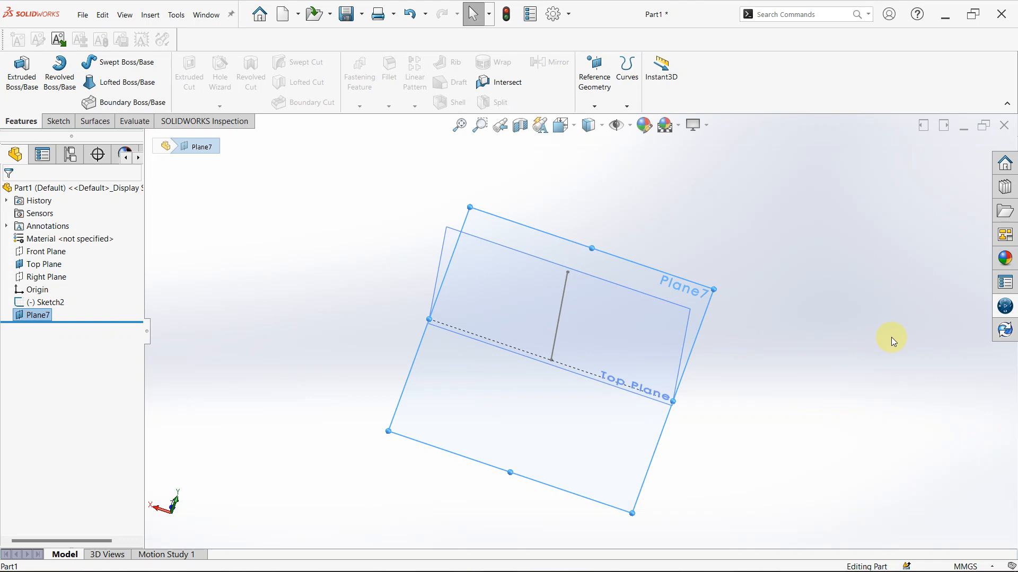
key(Delete)
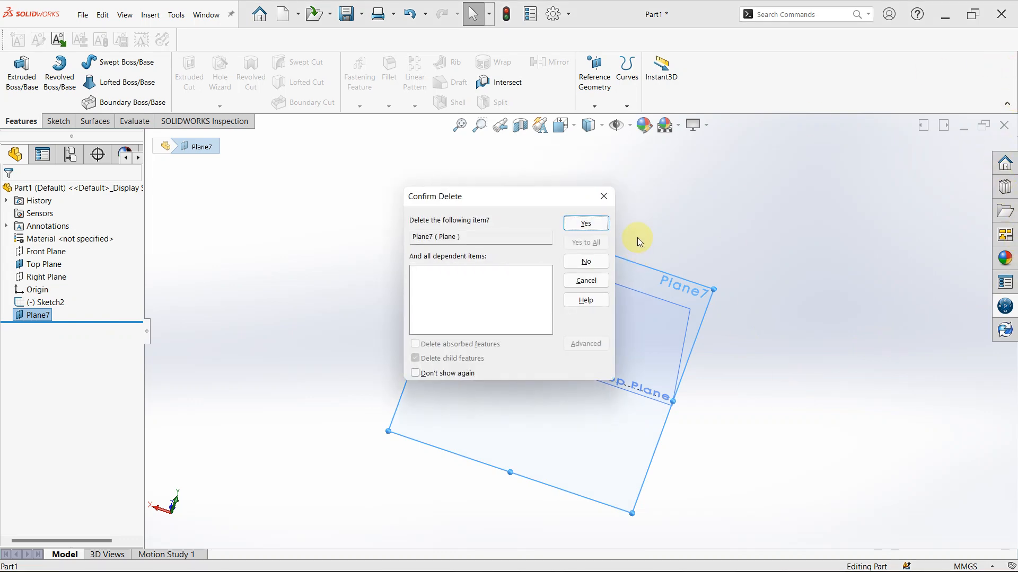
click(582, 224)
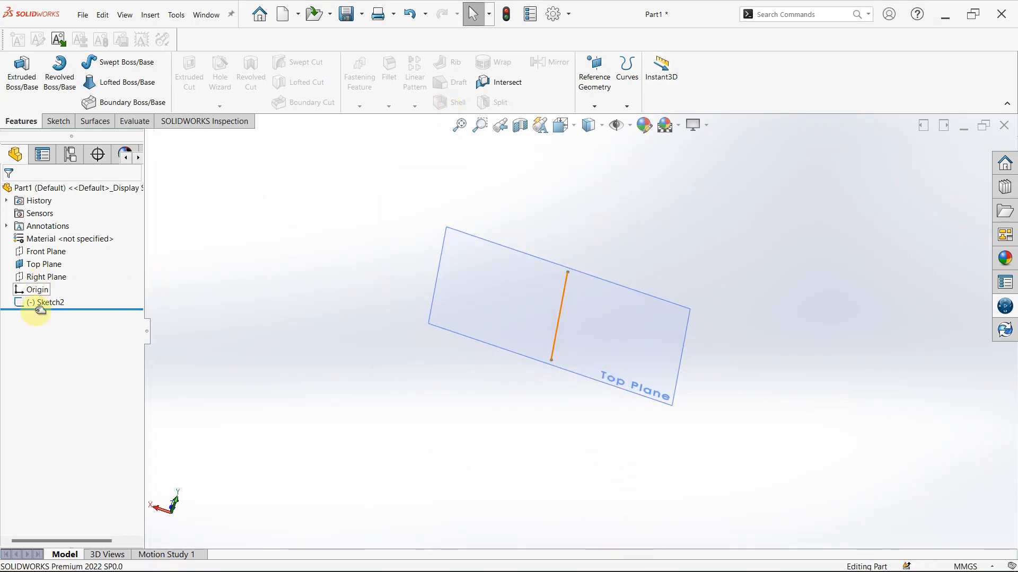
key(Delete)
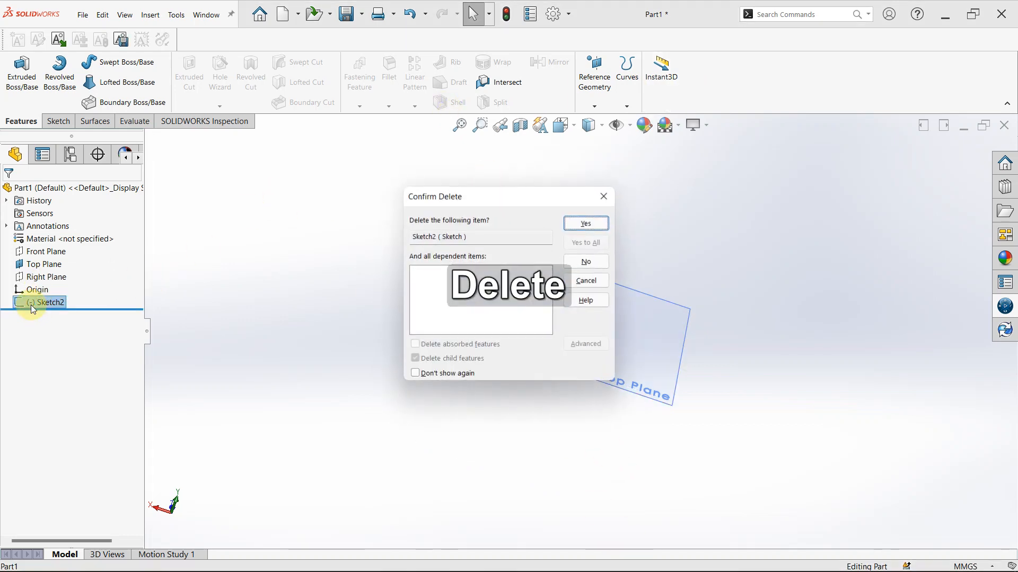
key(Return)
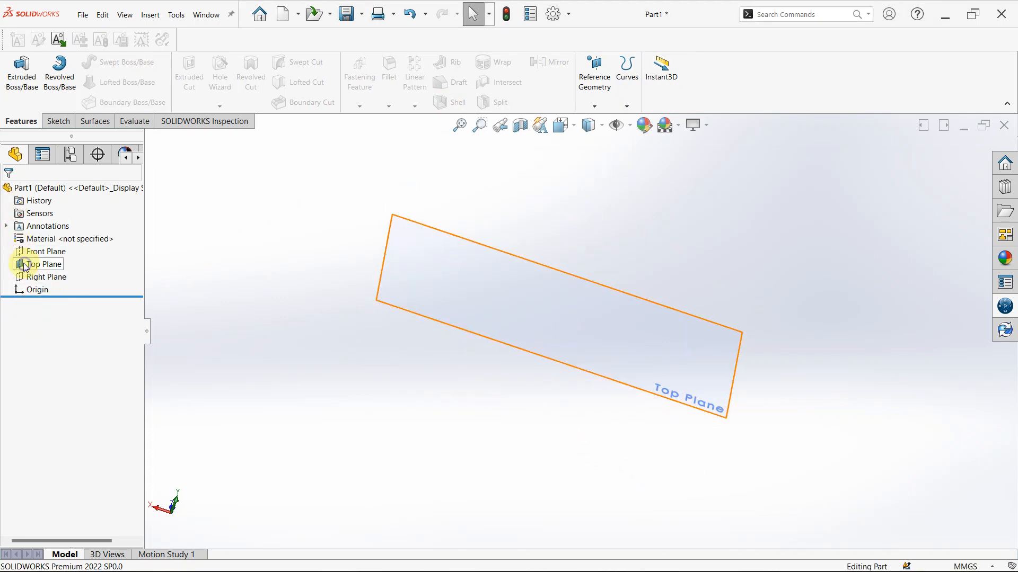
On the Top Plane, sketch a three-point arc of about 122 mm radius starting at the origin, and pull its free end outward
right_click(25, 266)
click(51, 250)
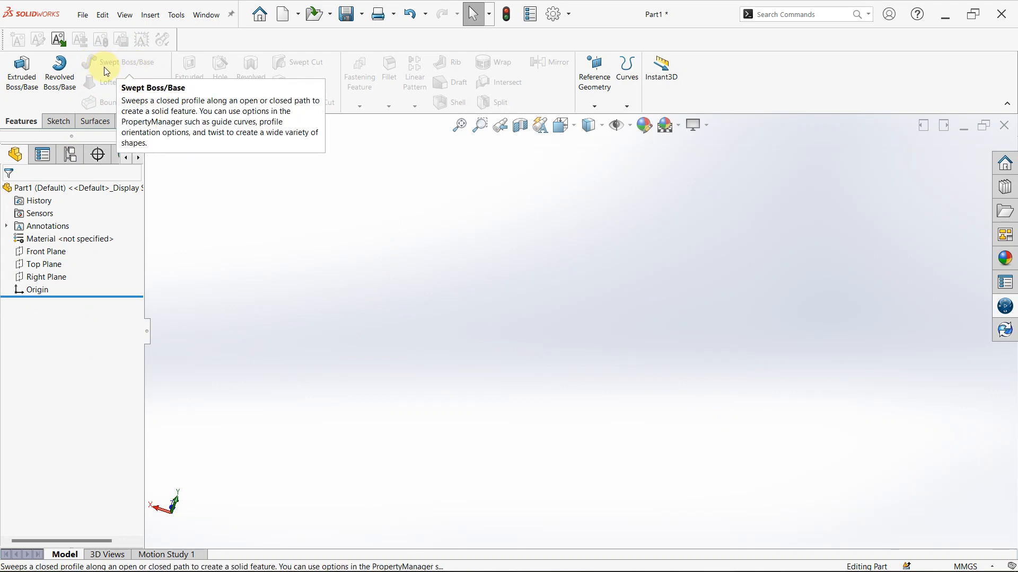
click(48, 265)
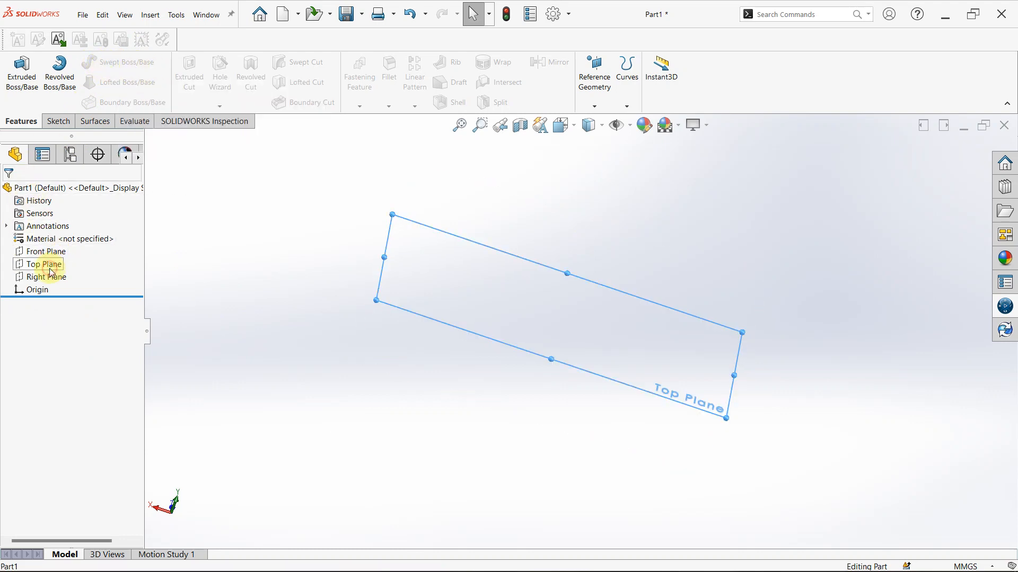
click(58, 257)
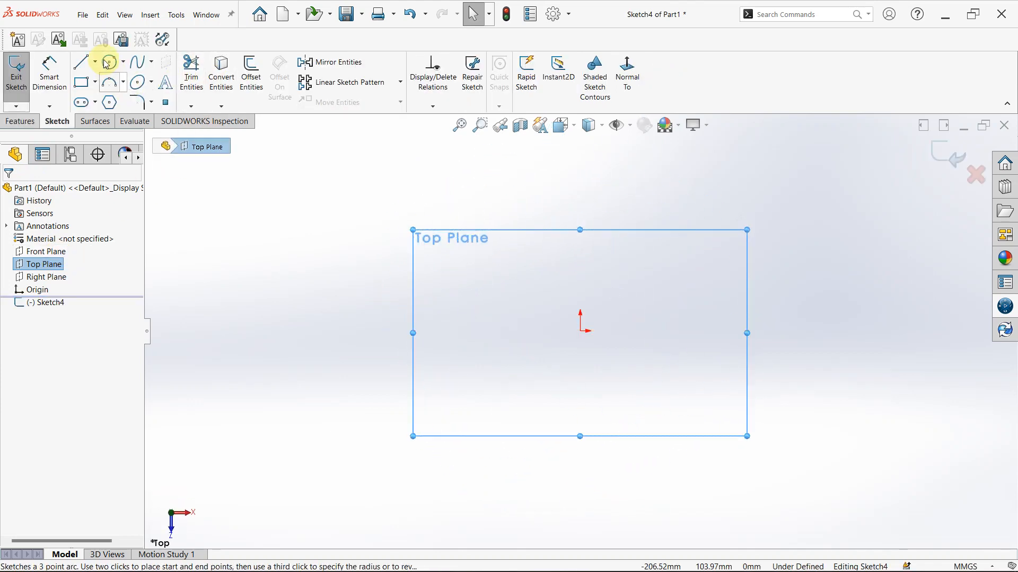
click(80, 66)
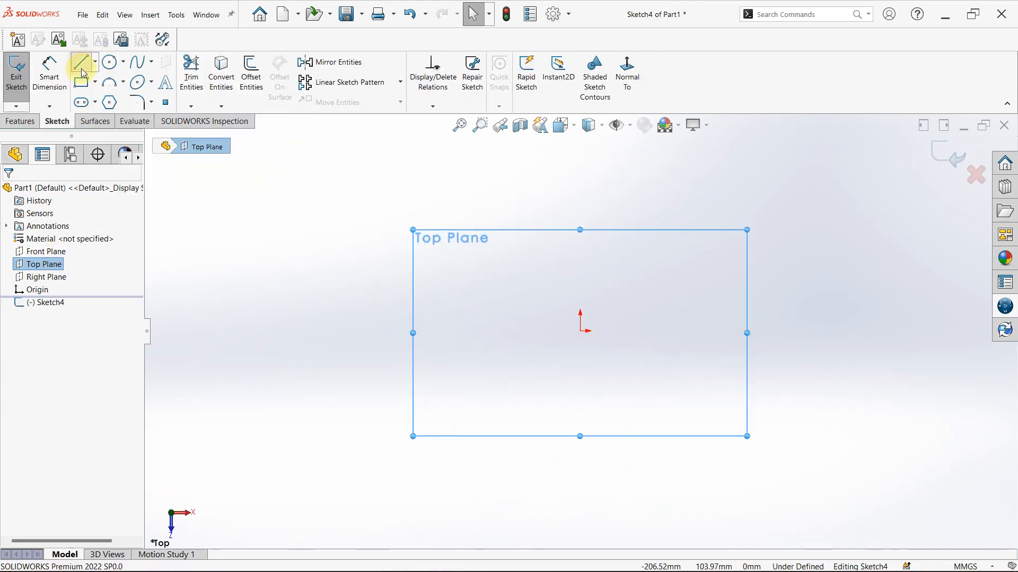
click(106, 82)
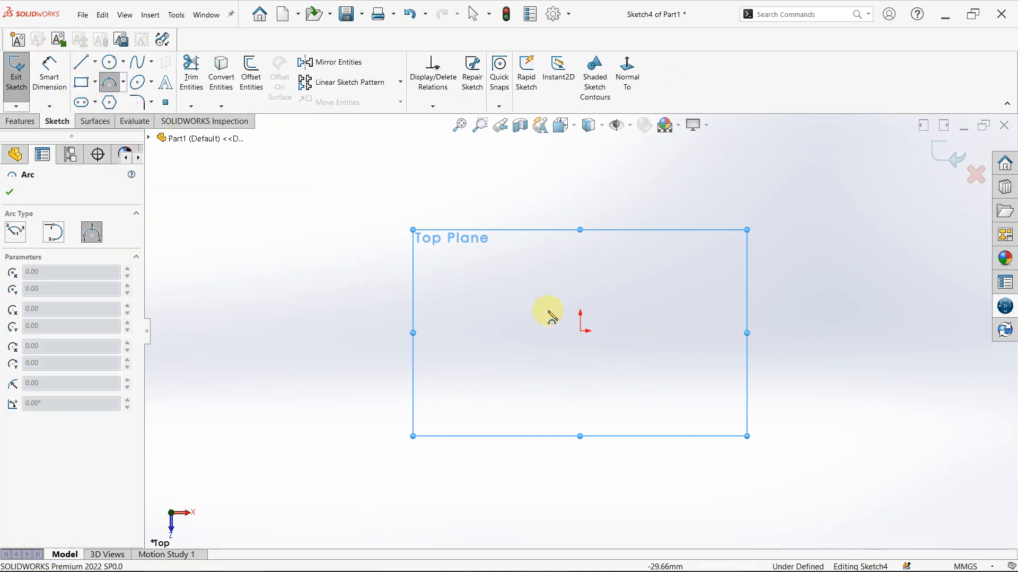
click(583, 332)
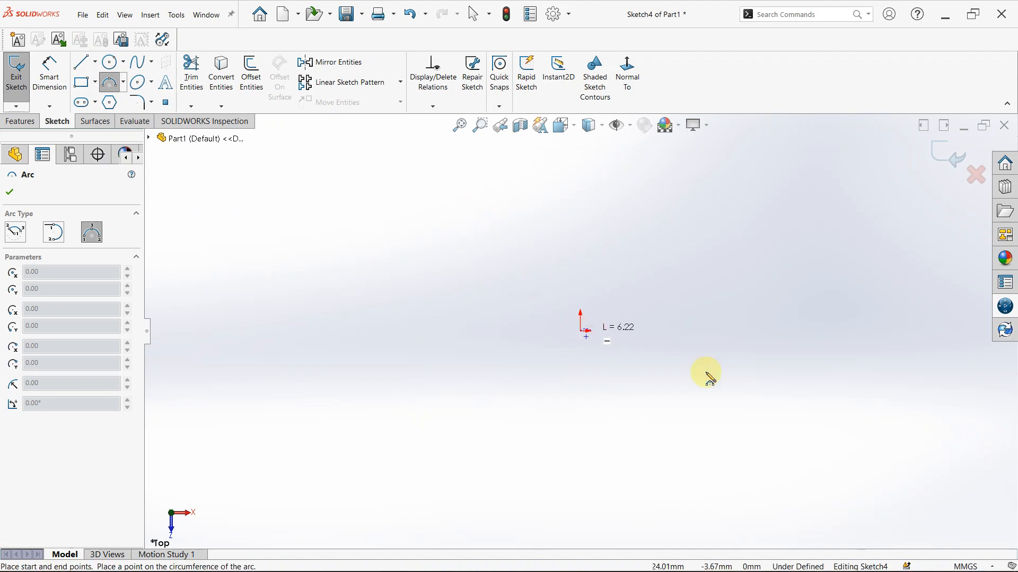
click(682, 432)
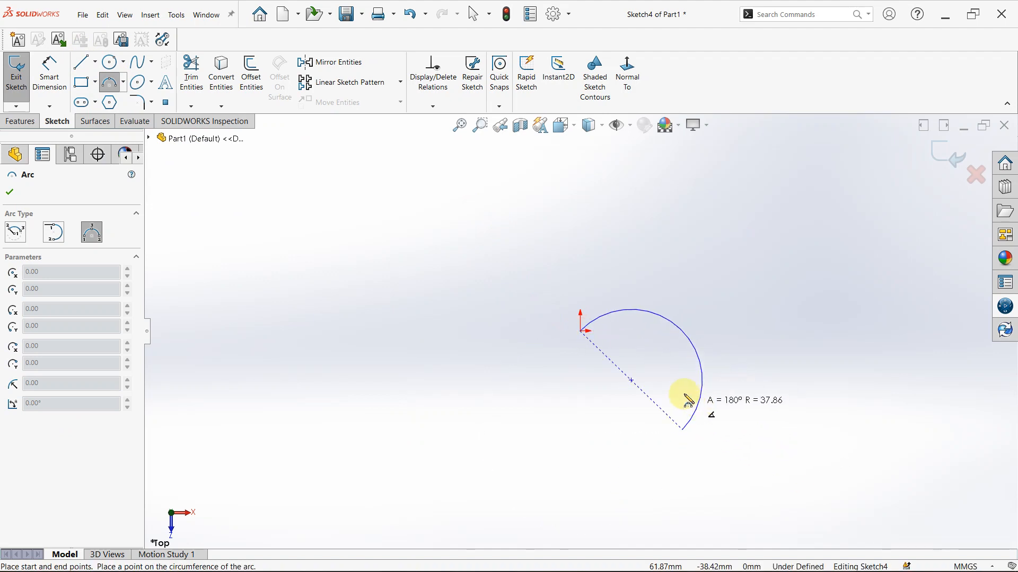
click(658, 396)
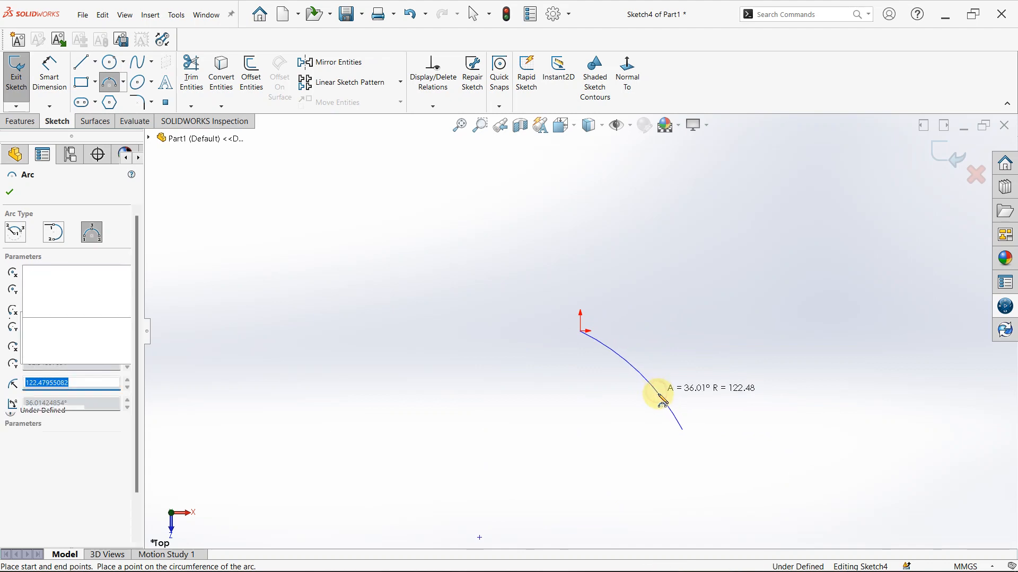
key(Escape)
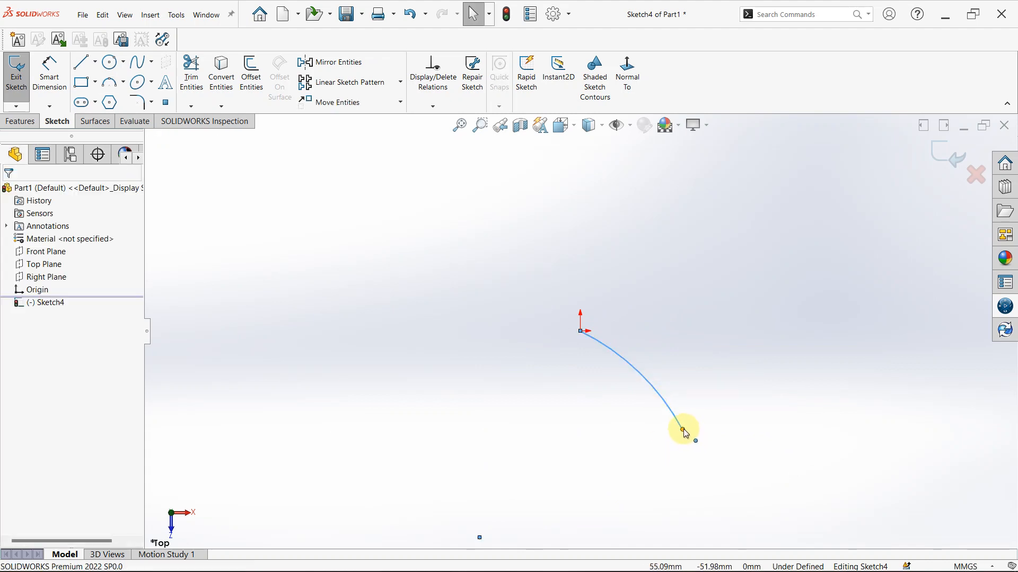
drag(682, 430, 751, 473)
Dimension the arc's radius and set it to 130 mm
right_drag(704, 360, 715, 318)
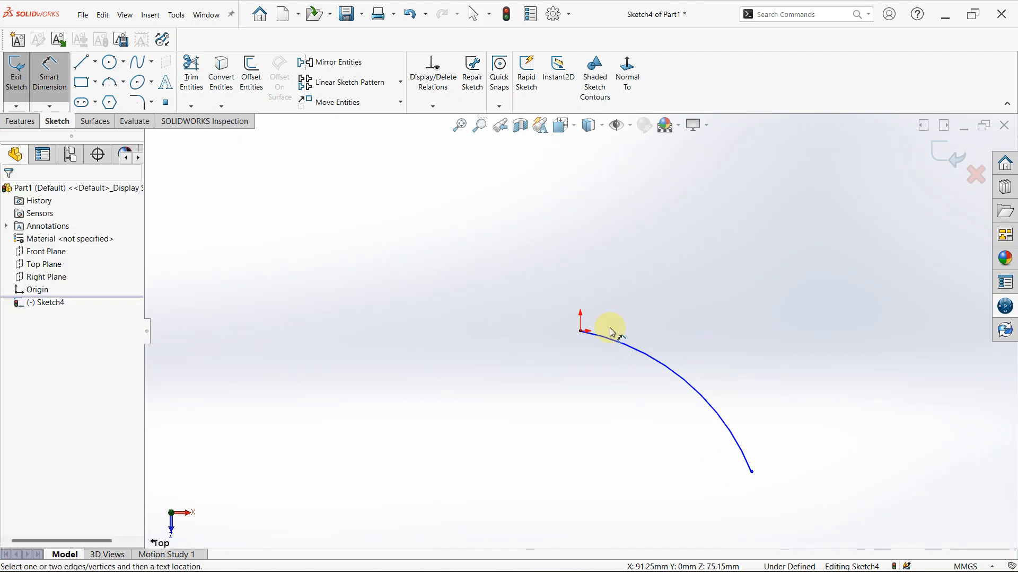
click(632, 354)
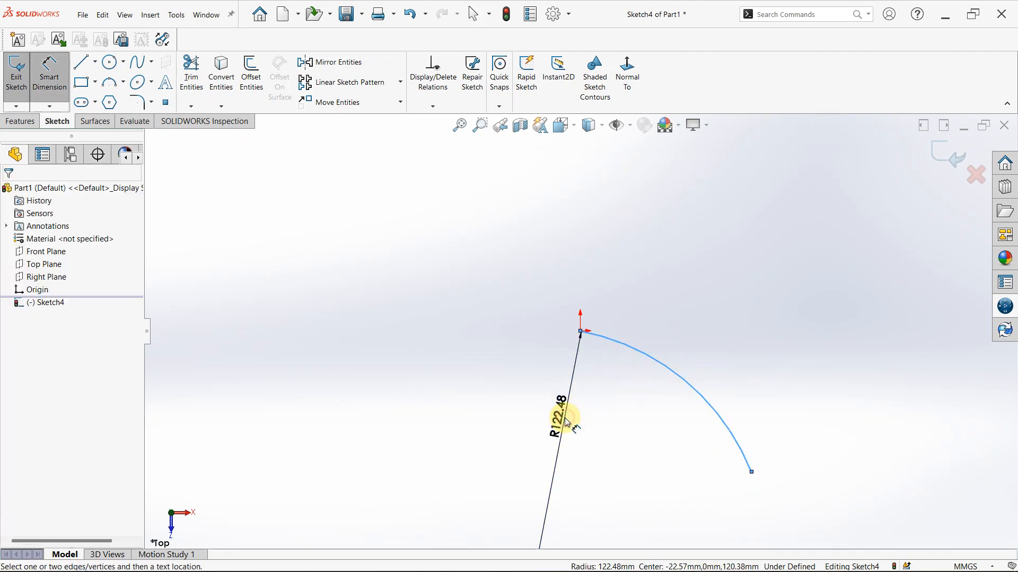
click(565, 421)
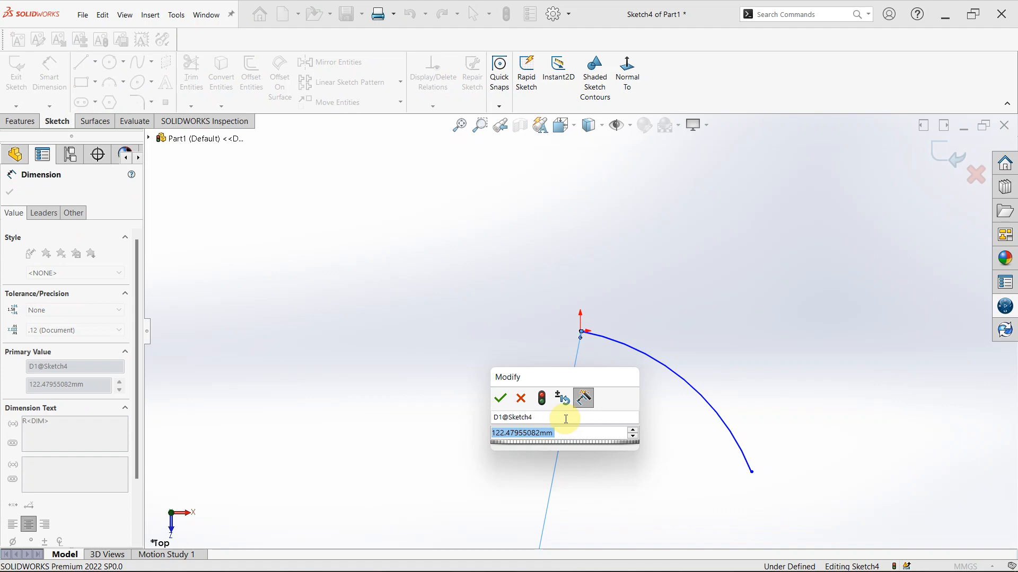
text(130)
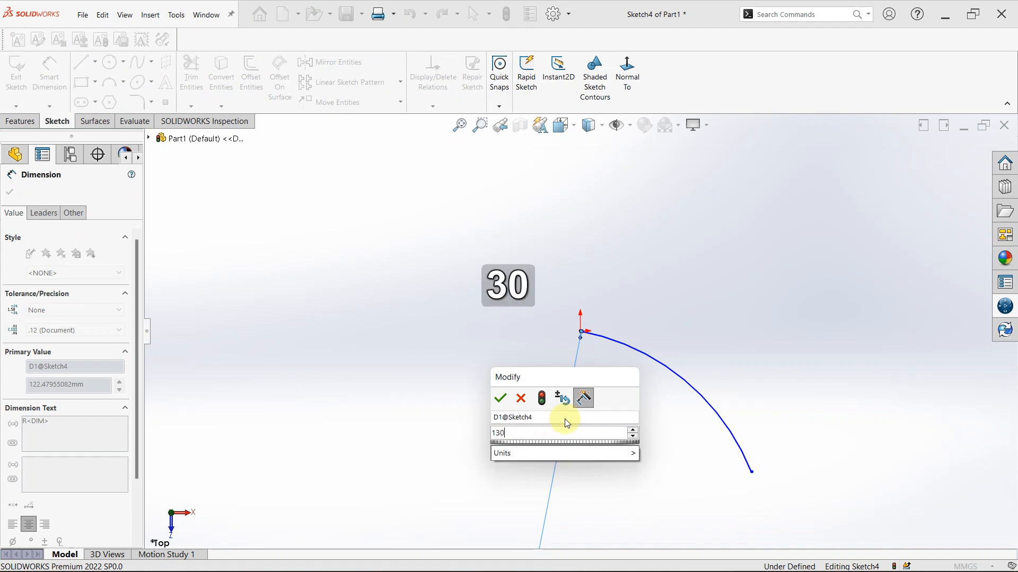
key(Return)
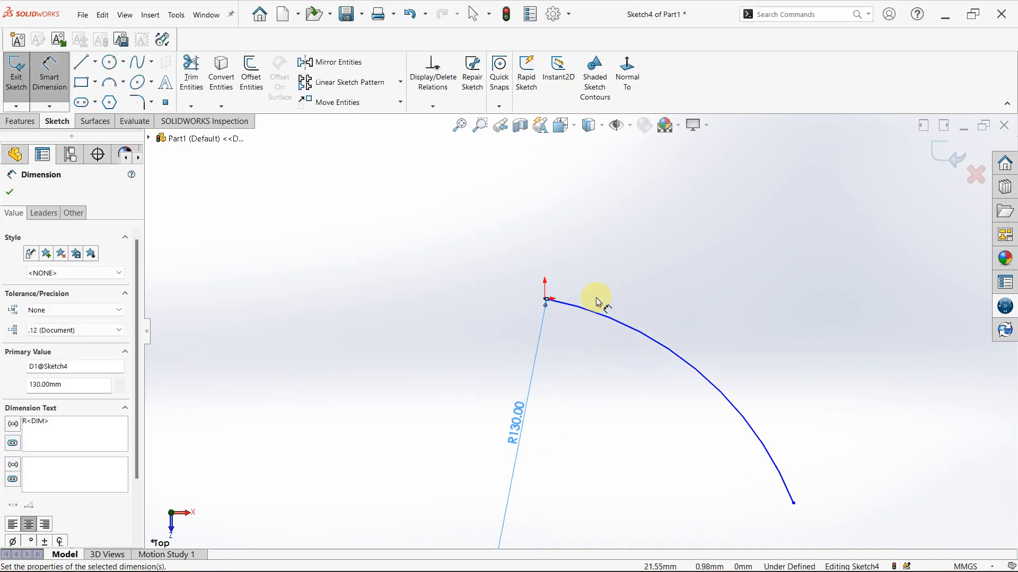
Dimension the straight-line distance between the arc's two endpoints and set it to 200 mm
click(546, 301)
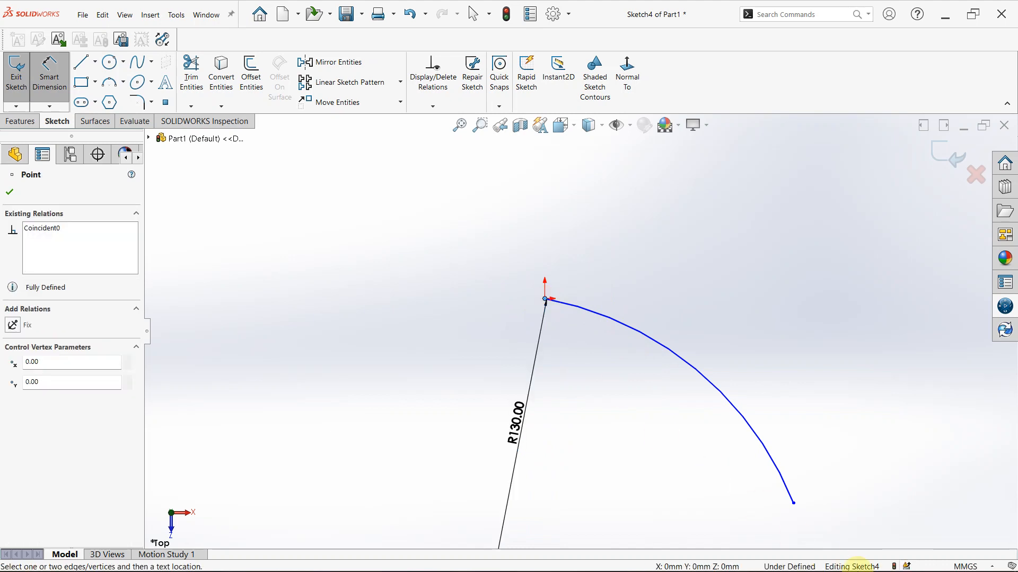
click(795, 507)
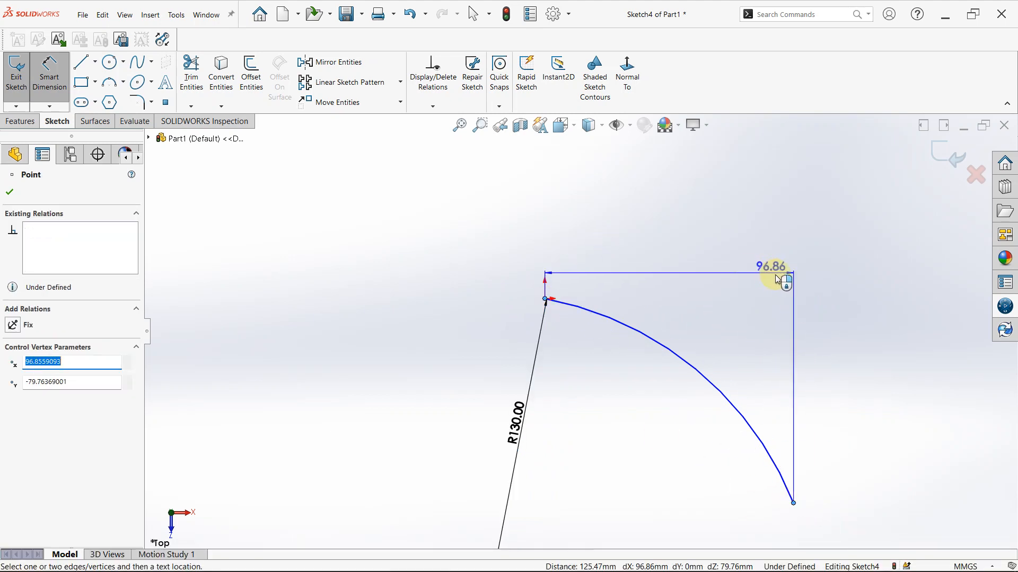
click(805, 289)
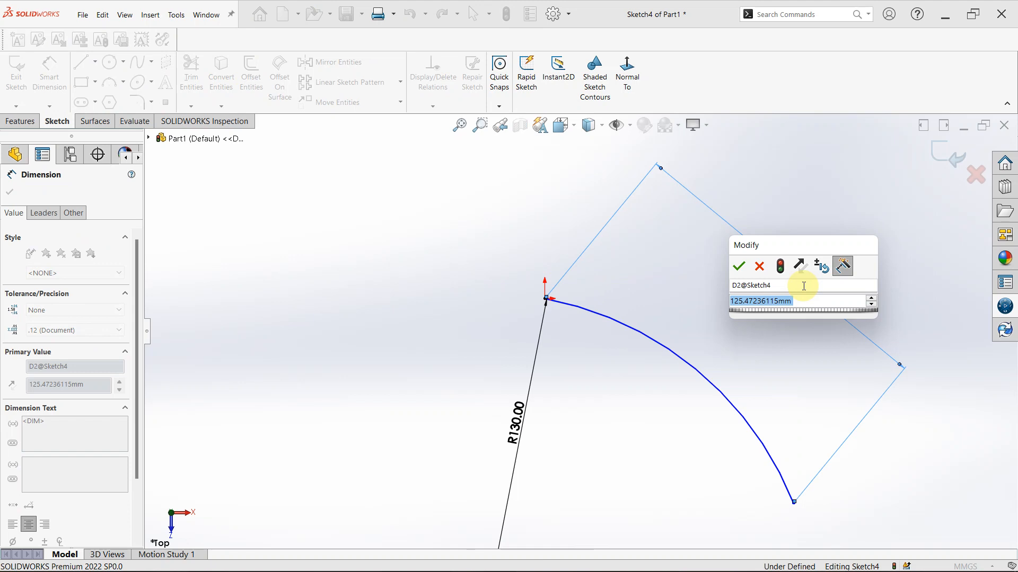
text(200)
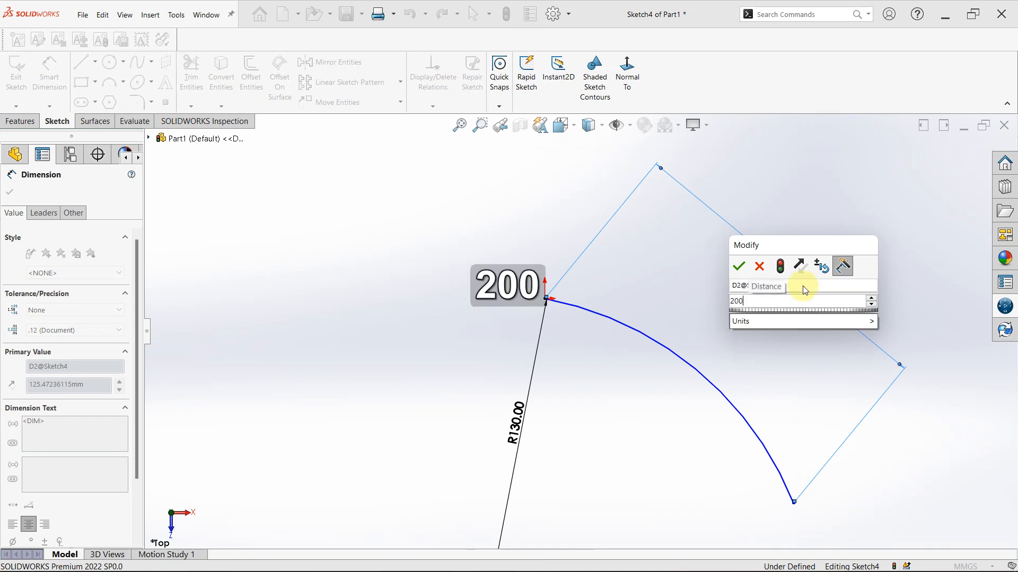
key(Return)
scroll(784, 414, up, 7)
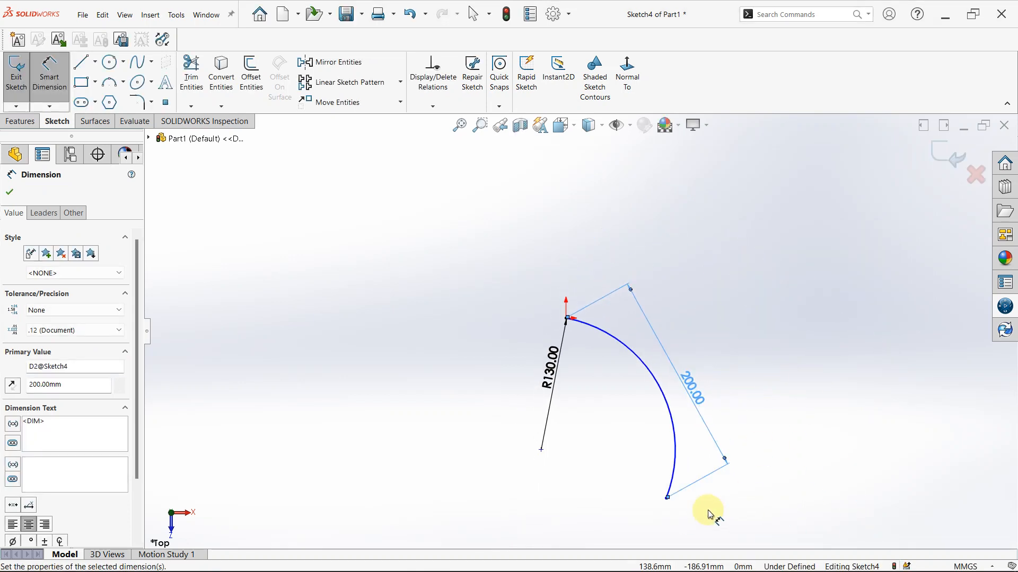
scroll(607, 451, down, 3)
key(Escape)
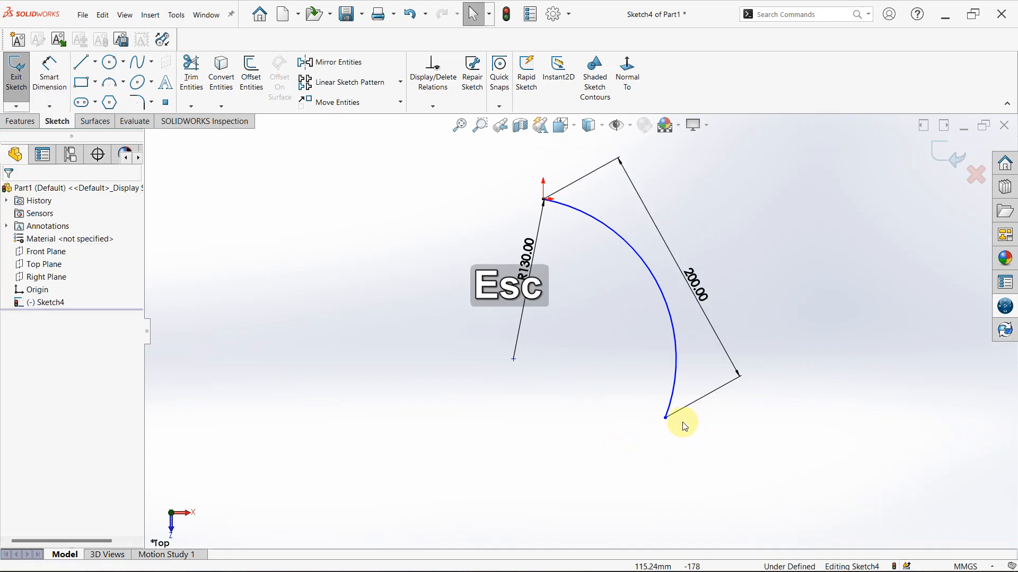
Swing the arc's free end around the origin until it lies to the right of and below it, with the arc bulging upward
drag(702, 412, 715, 444)
drag(667, 421, 822, 353)
click(822, 354)
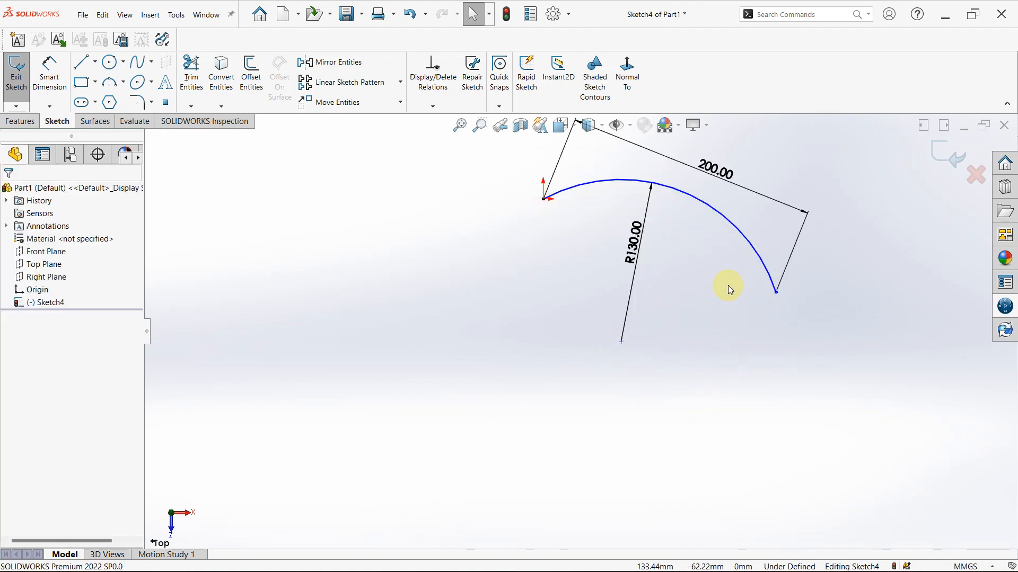
drag(775, 298, 768, 310)
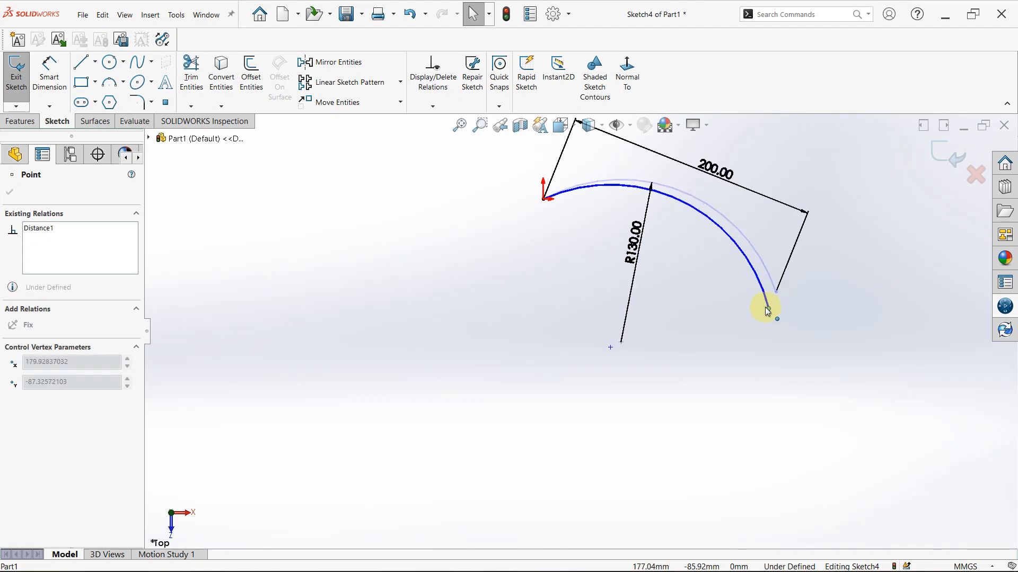
Add a horizontal dimension between the arc's endpoints below the arc and set it to 200 mm
right_drag(696, 417, 706, 366)
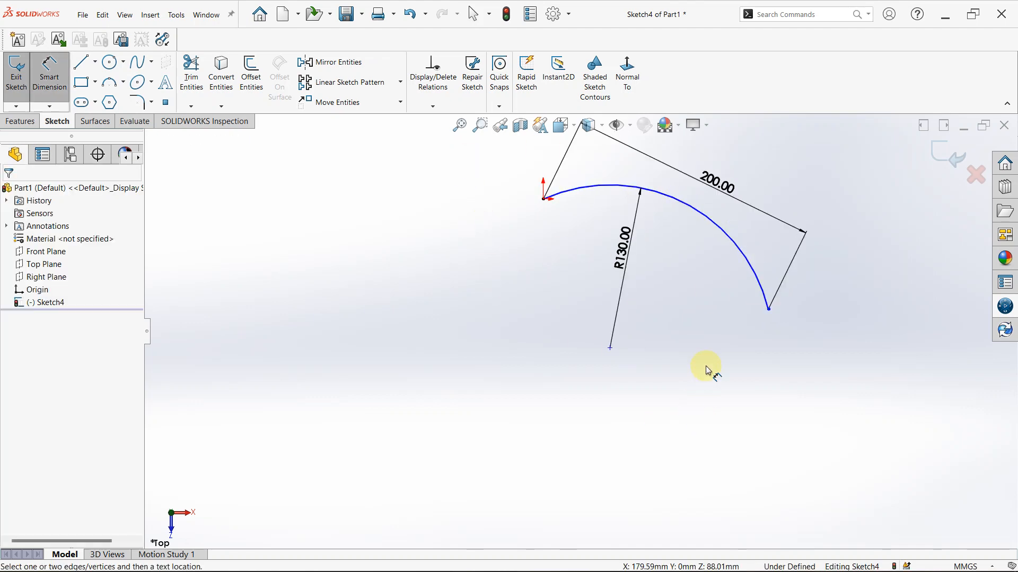
click(546, 202)
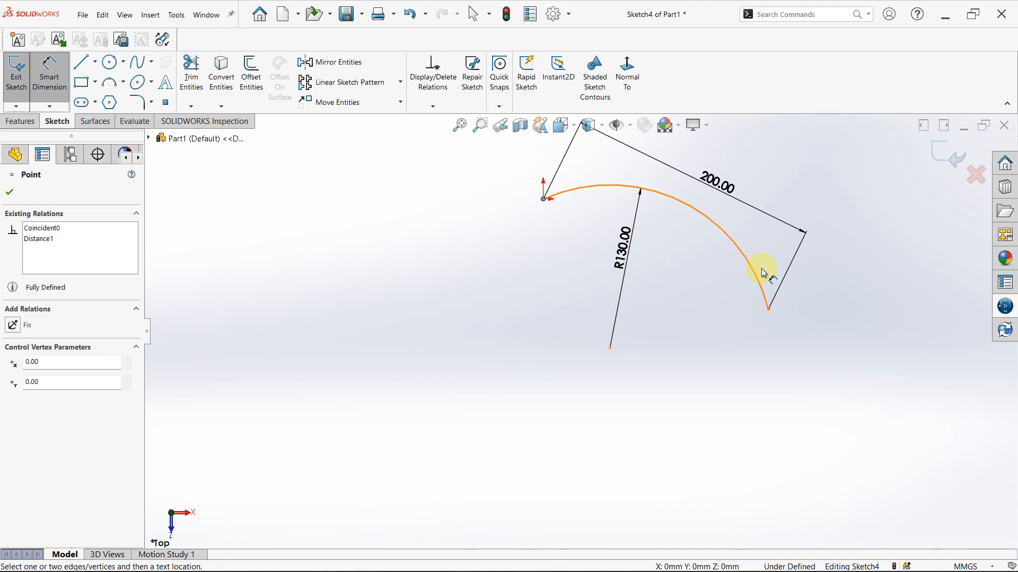
click(768, 310)
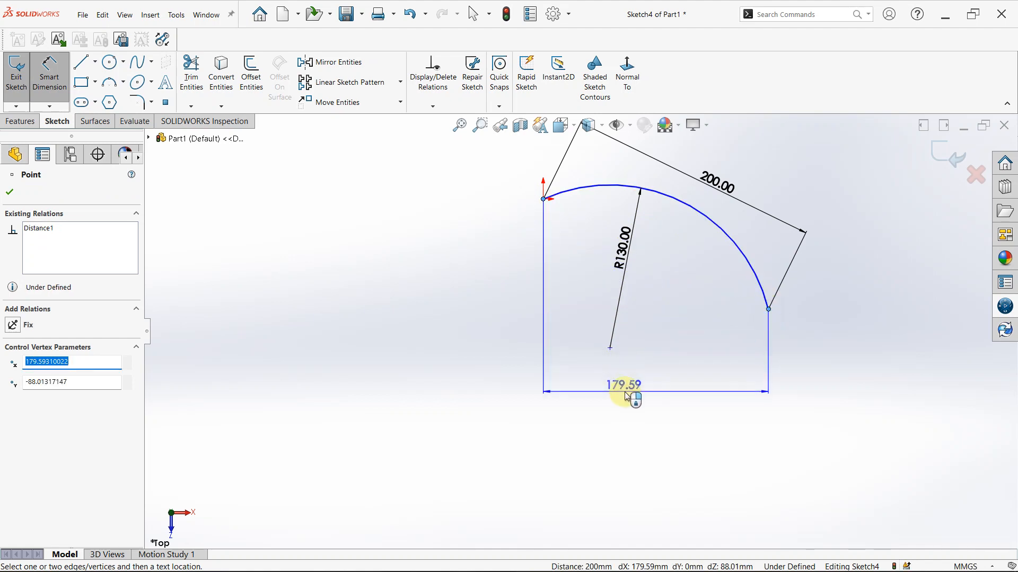
click(626, 396)
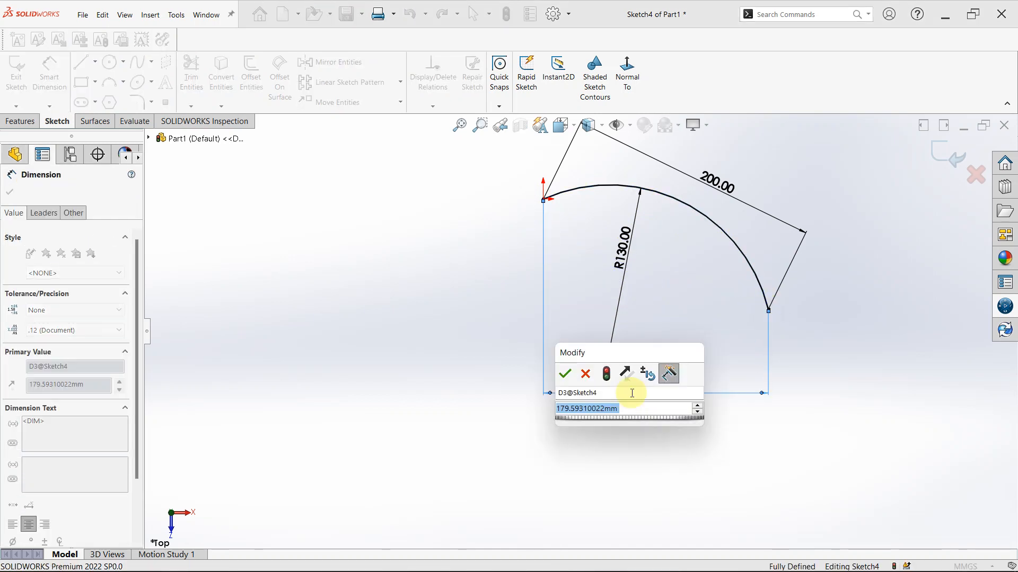
text(200)
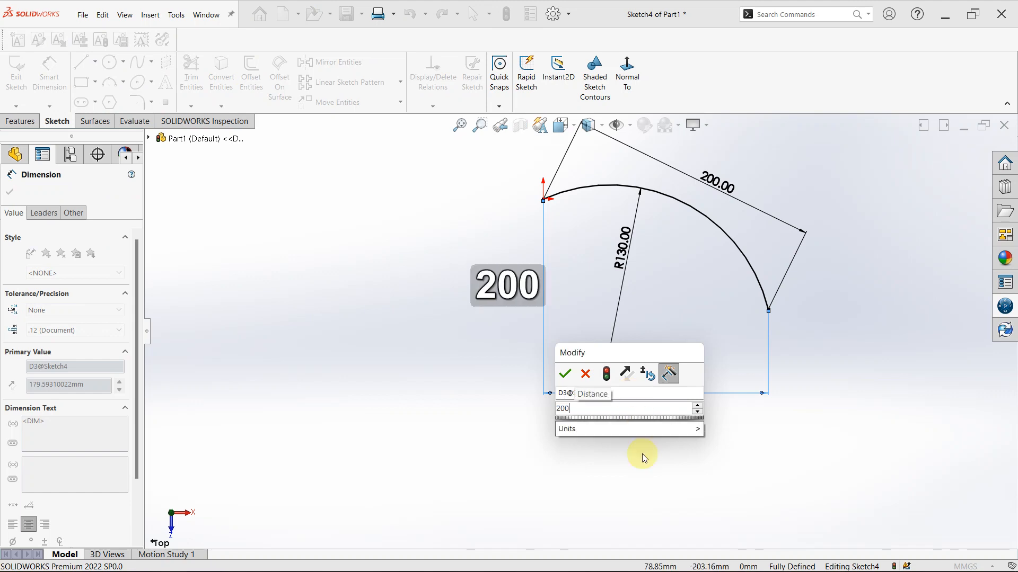
key(Return)
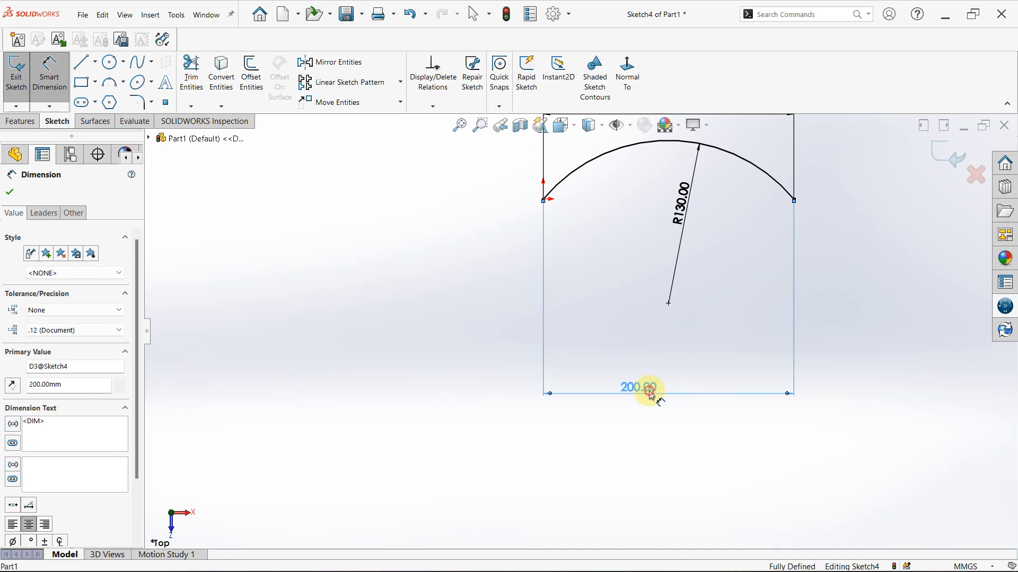
key(Escape)
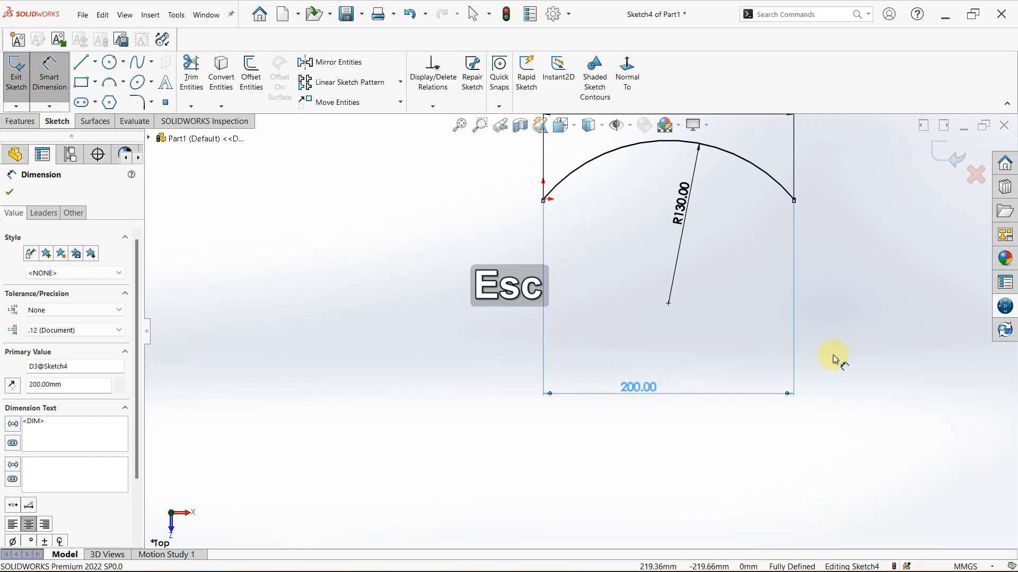
Check the fully dimensioned arc from an angled view and exit the sketch
scroll(831, 270, down, 1)
scroll(829, 260, up, 3)
mouse_move(820, 224)
middle_down()
mouse_move(786, 234)
mouse_move(845, 395)
mouse_move(847, 368)
middle_up()
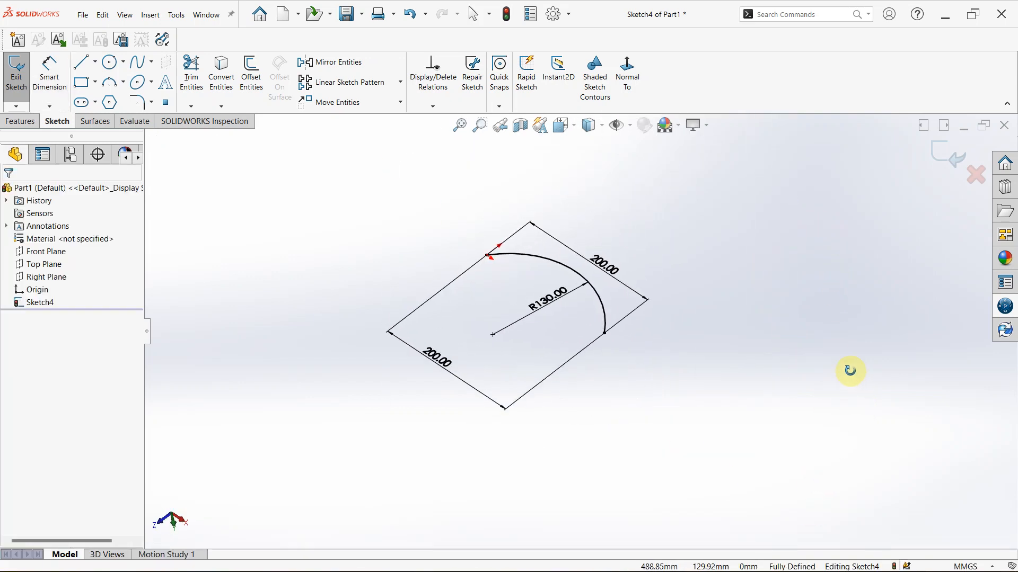
click(606, 334)
click(756, 304)
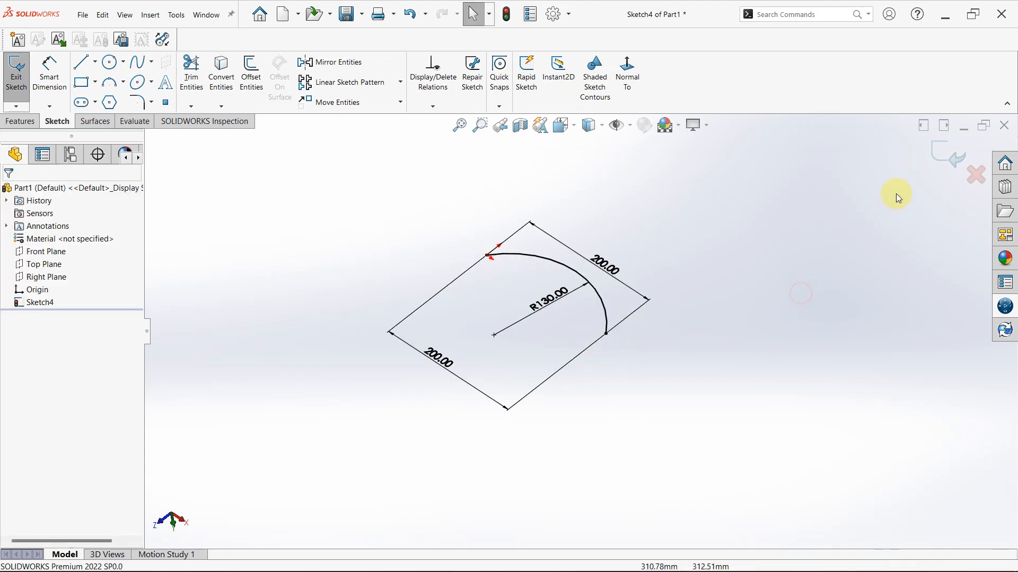
click(945, 153)
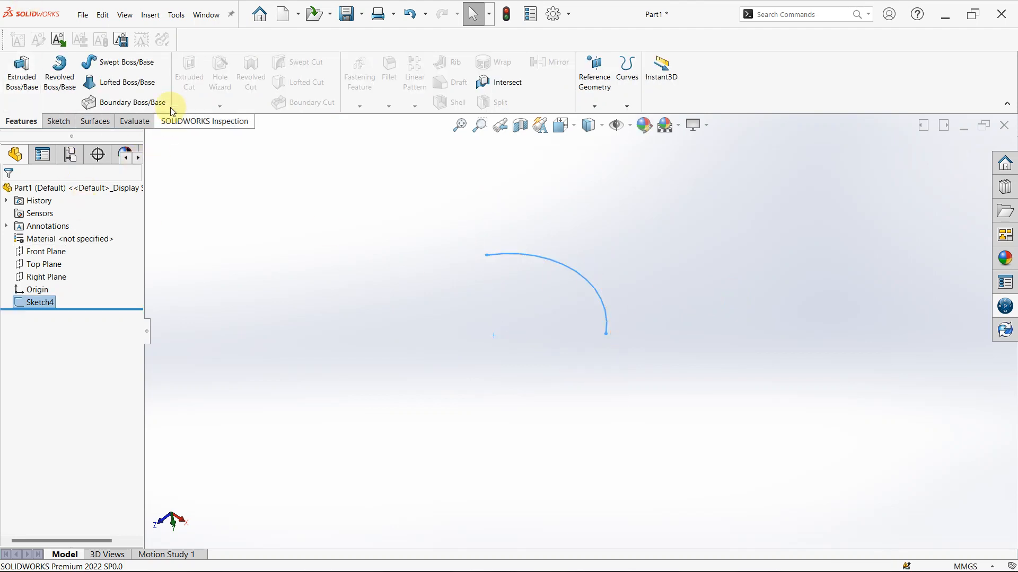
Start a swept boss along the arc sketch using a circular profile
click(112, 65)
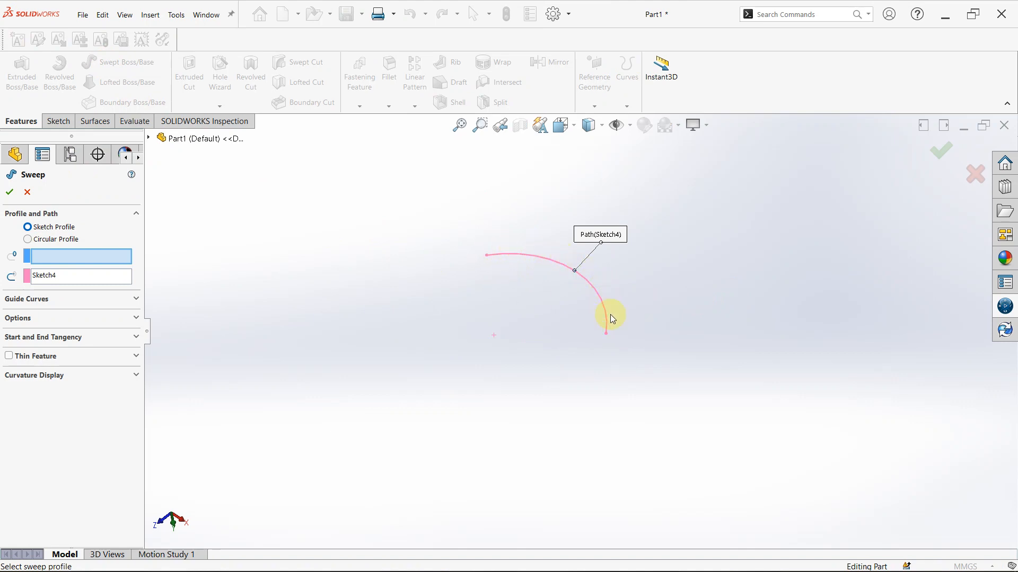
click(49, 241)
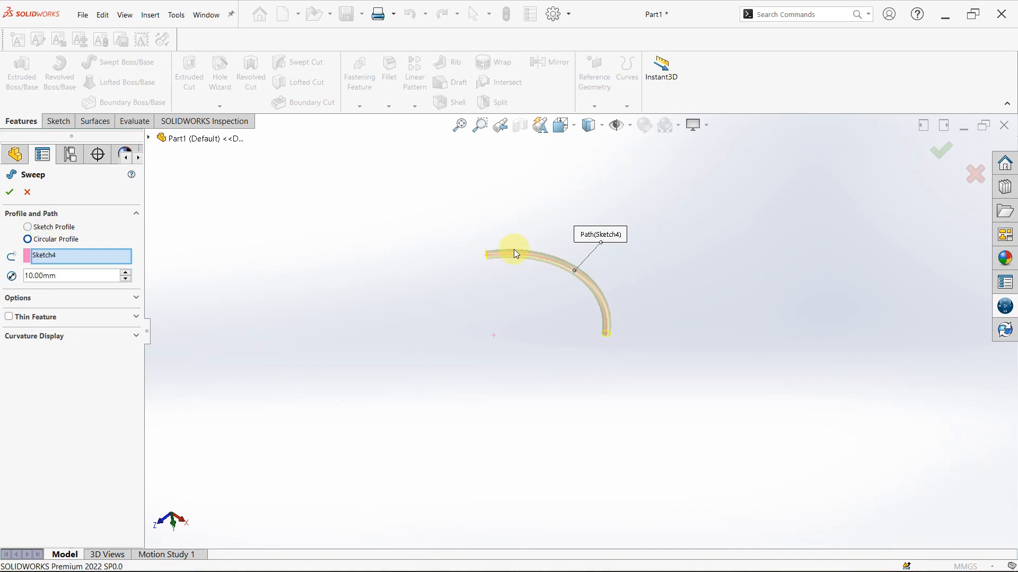
scroll(546, 255, down, 5)
scroll(453, 274, down, 5)
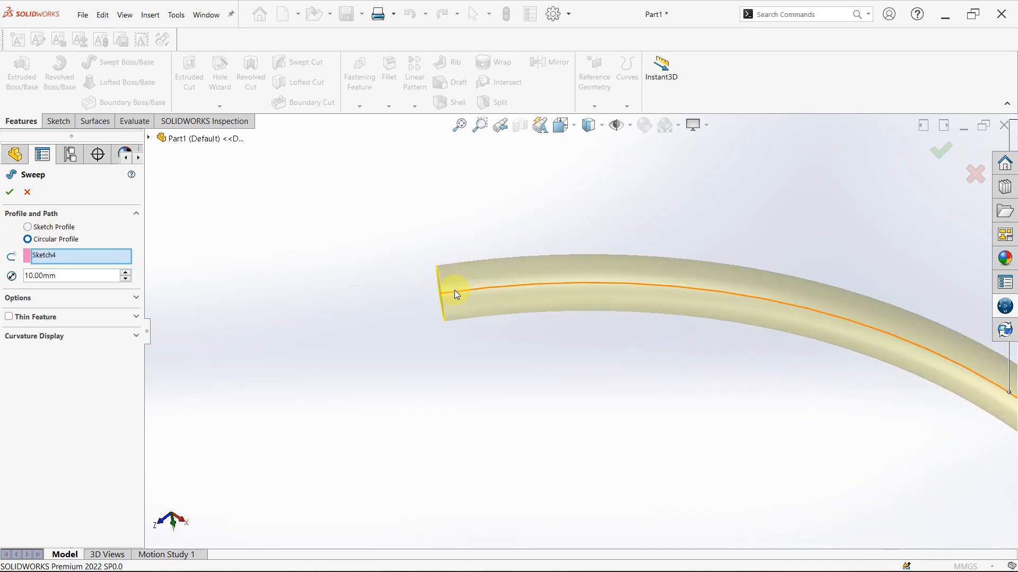
middle_drag(453, 290, 540, 359)
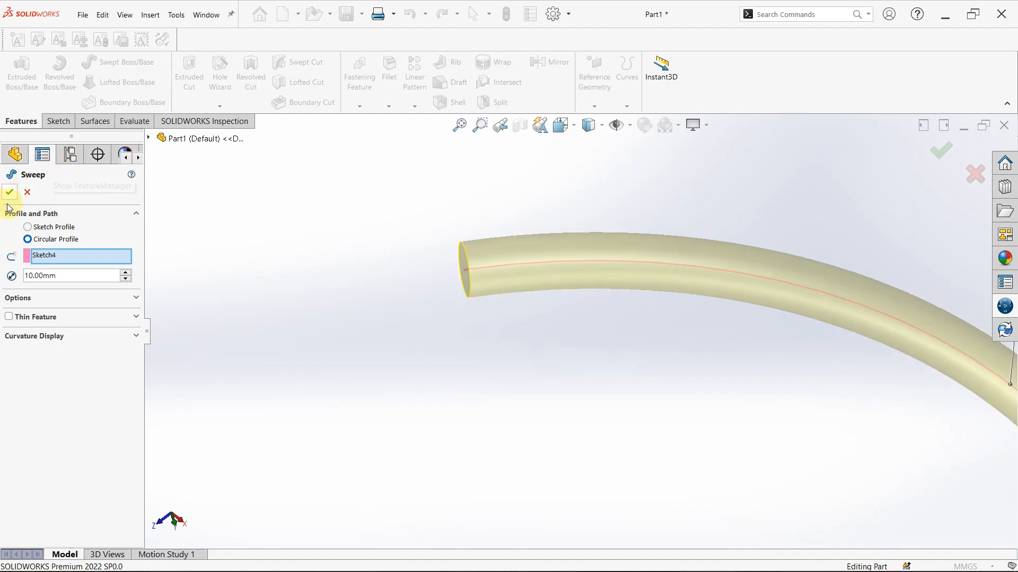
Make the sweep a one-direction thin feature with a 2 mm wall thickness
click(8, 314)
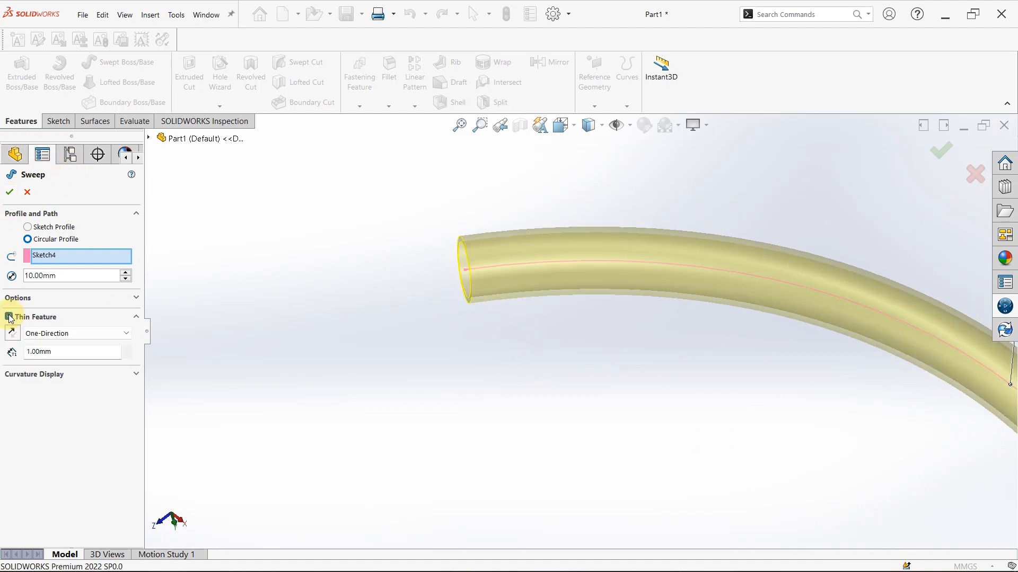
scroll(557, 256, down, 2)
mouse_move(590, 243)
middle_down()
mouse_move(636, 243)
mouse_move(818, 318)
middle_up()
scroll(615, 324, down, 2)
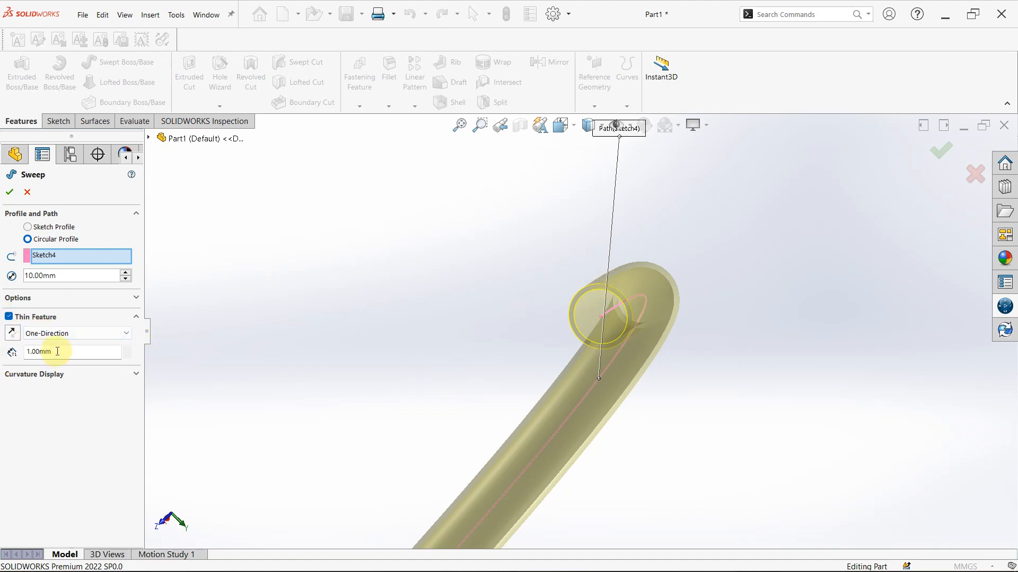
drag(56, 352, 27, 350)
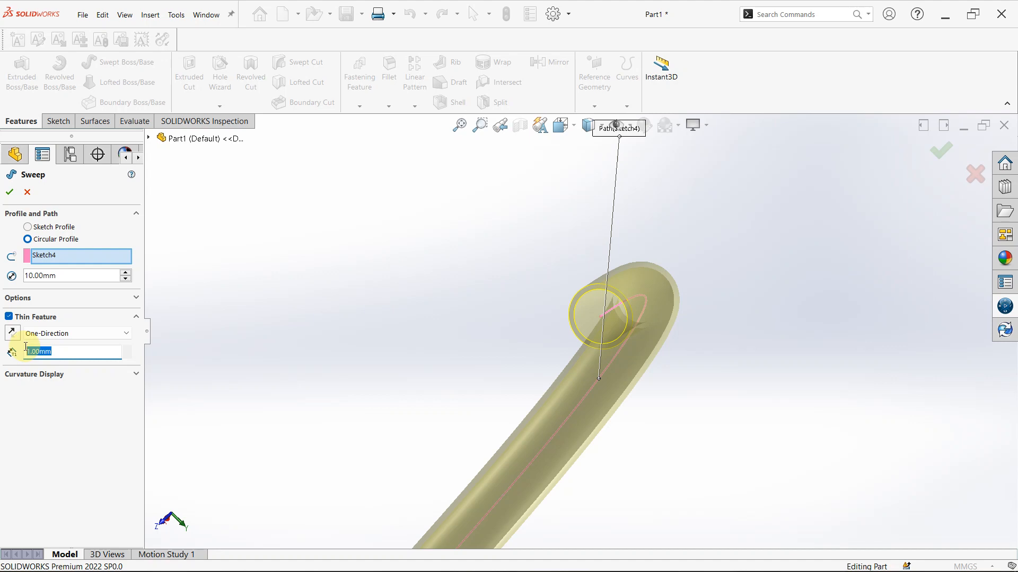
text(2)
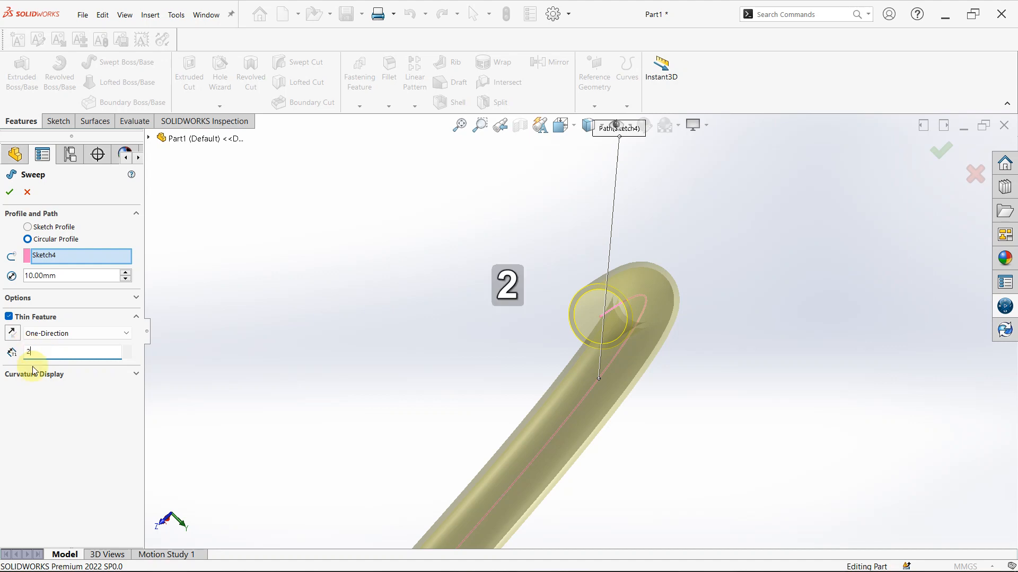
key(Return)
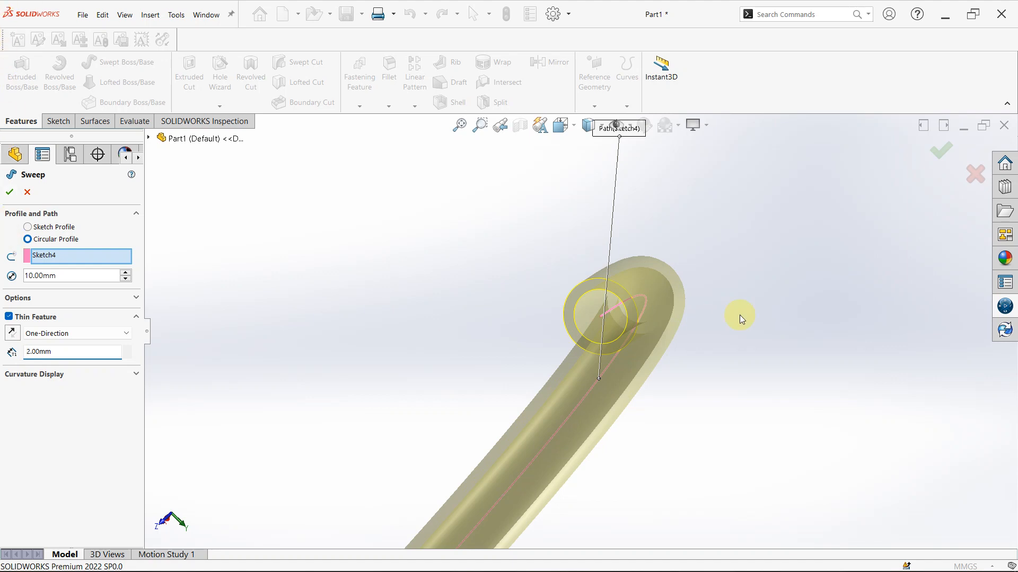
Set the circular profile's diameter to 20 mm and create the sweep with its wall thickened outward
click(13, 333)
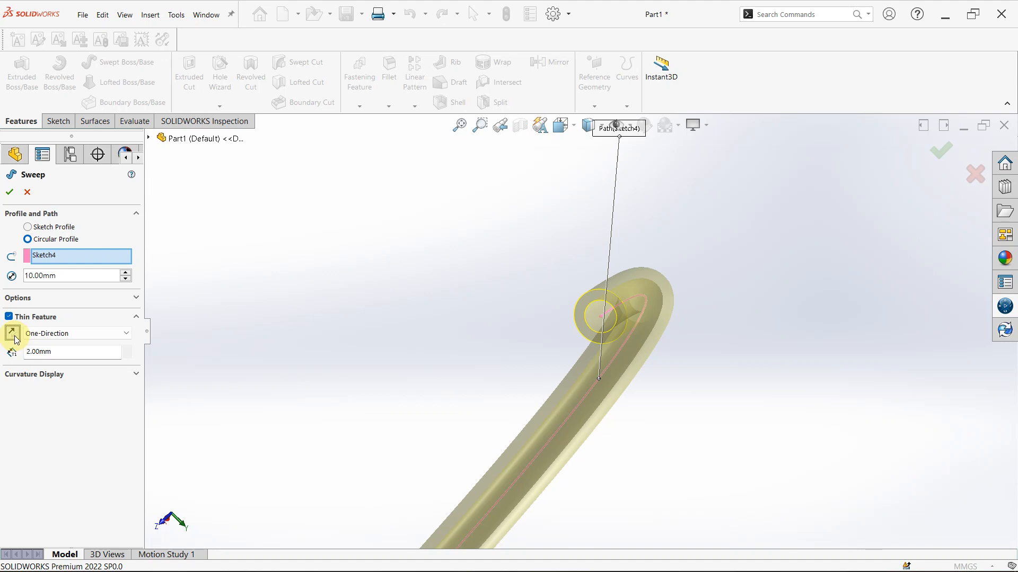
click(58, 276)
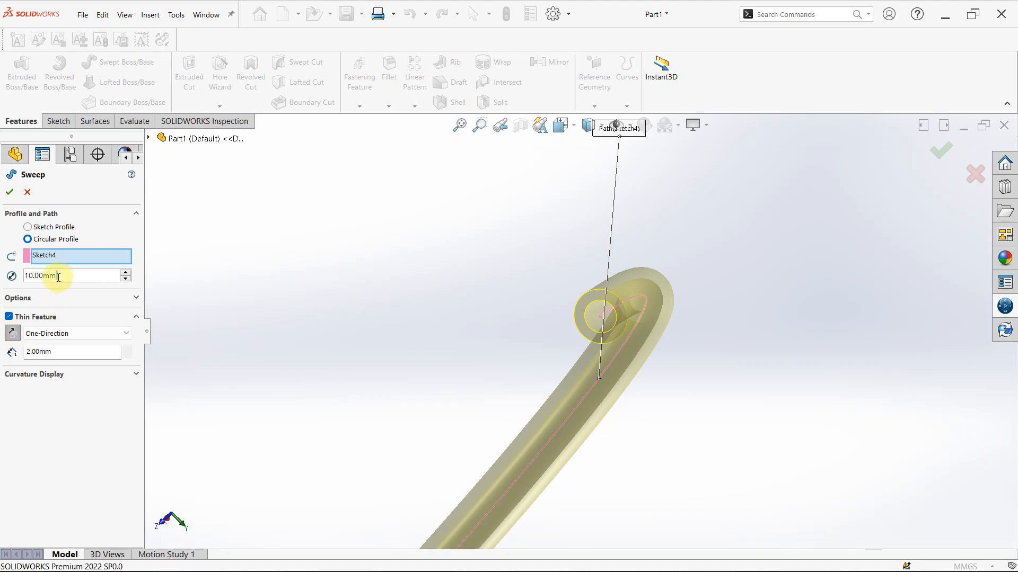
drag(58, 276, 2, 258)
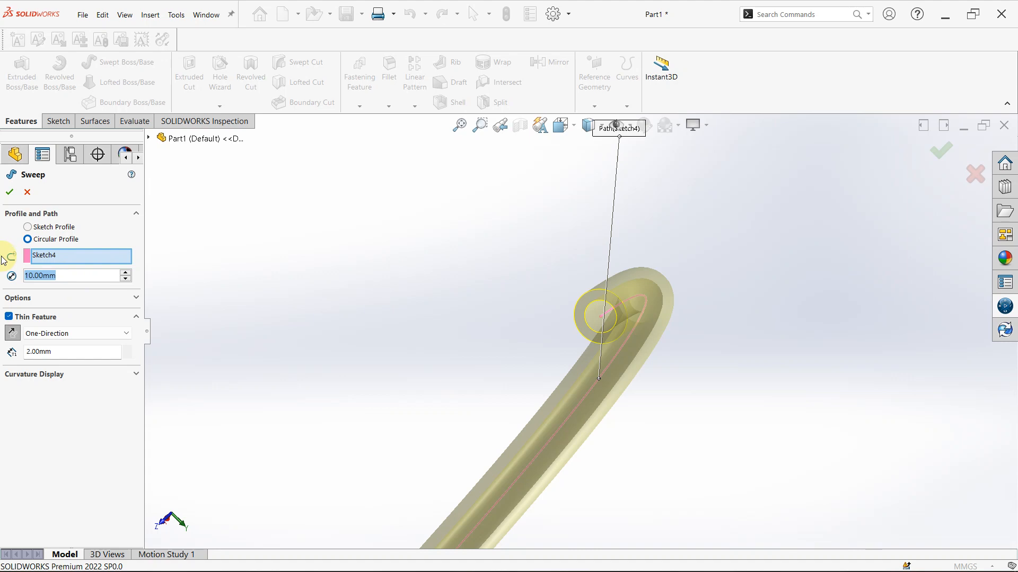
text(20)
key(Return)
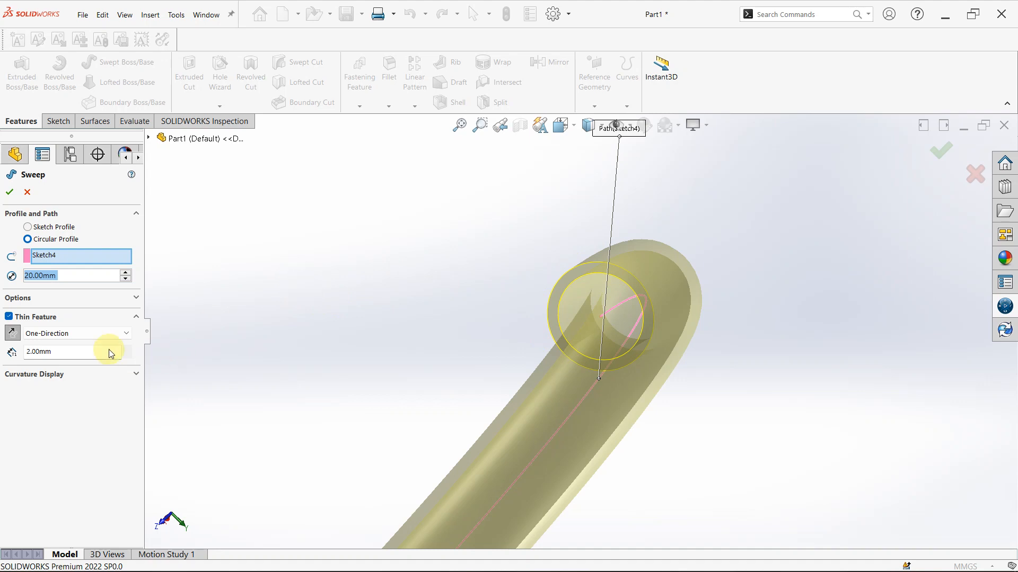
click(12, 335)
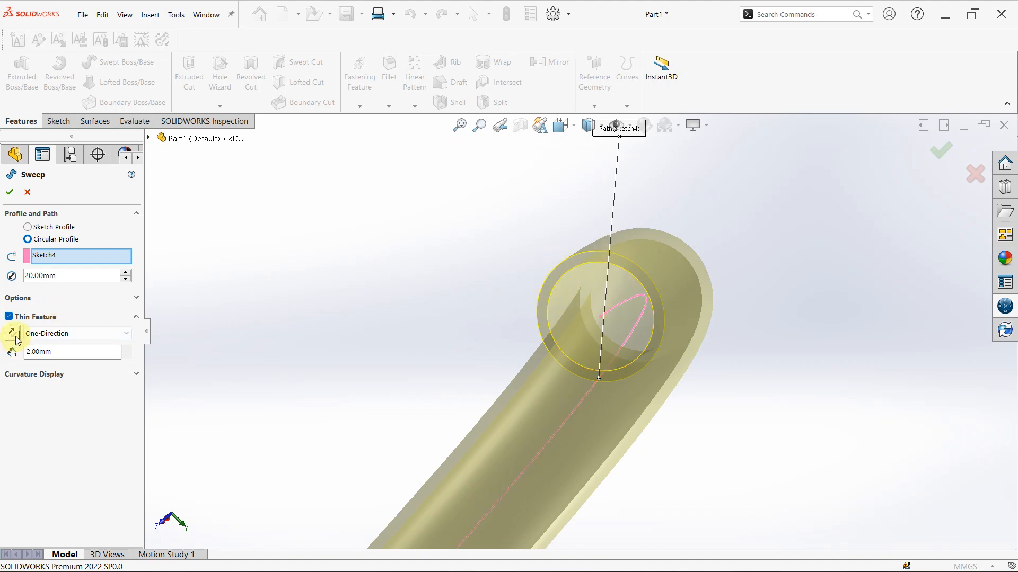
click(10, 193)
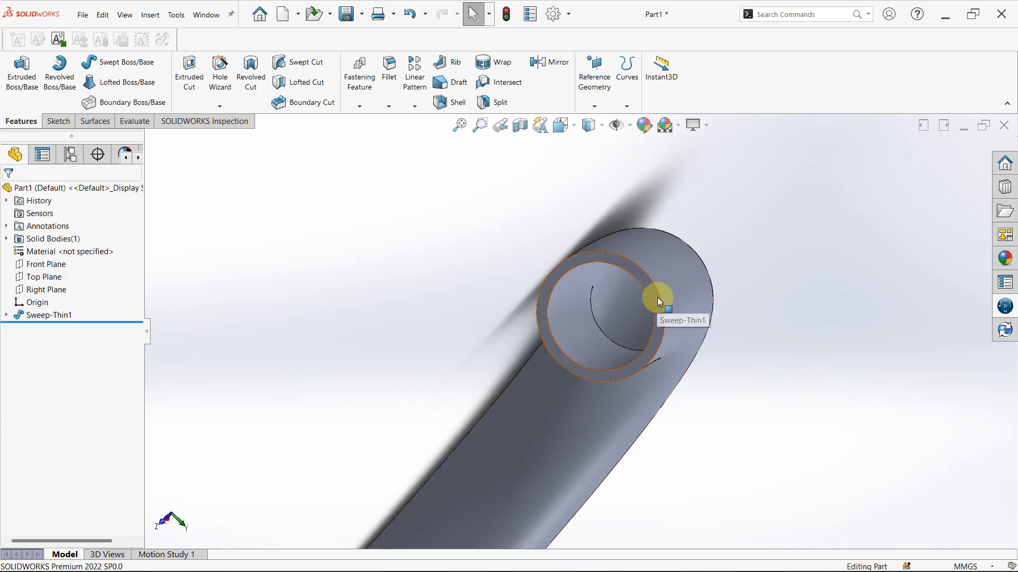
Inspect the hollow swept tube and delete its feature, keeping the arc sketch
middle_drag(657, 297, 603, 259)
scroll(524, 254, down, 2)
scroll(523, 256, up, 4)
scroll(523, 256, up, 3)
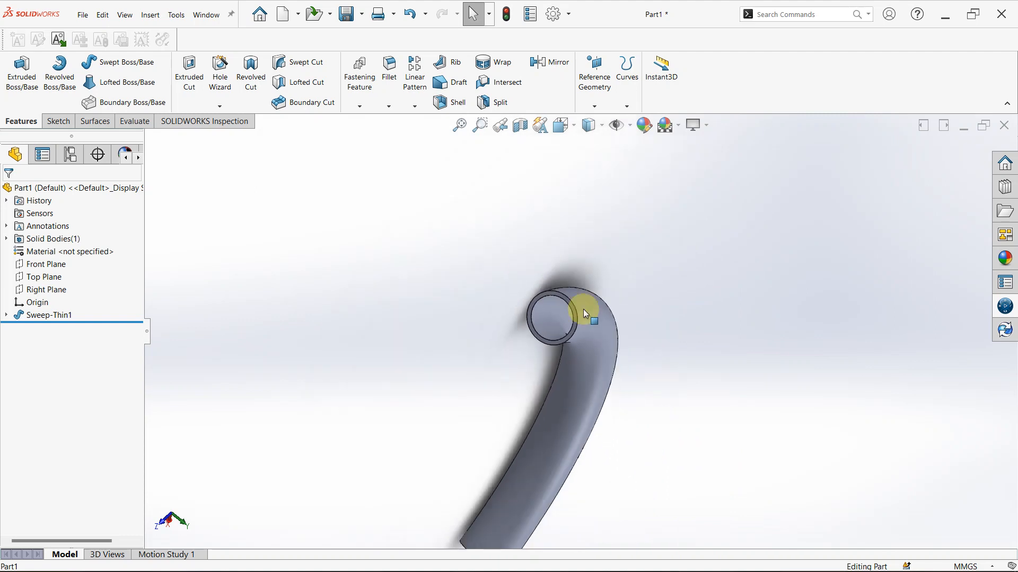
middle_drag(583, 310, 631, 314)
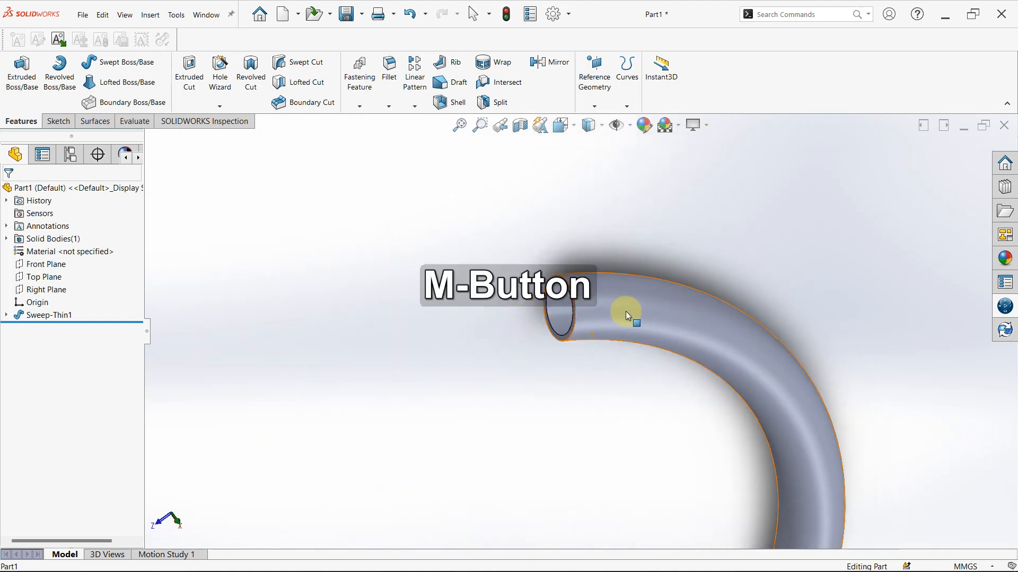
scroll(562, 411, up, 3)
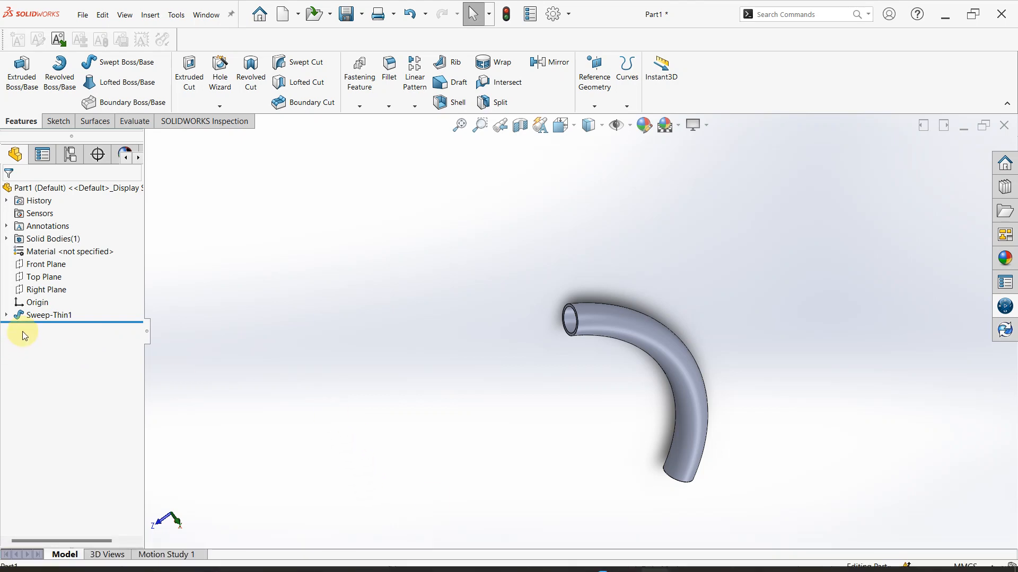
click(24, 316)
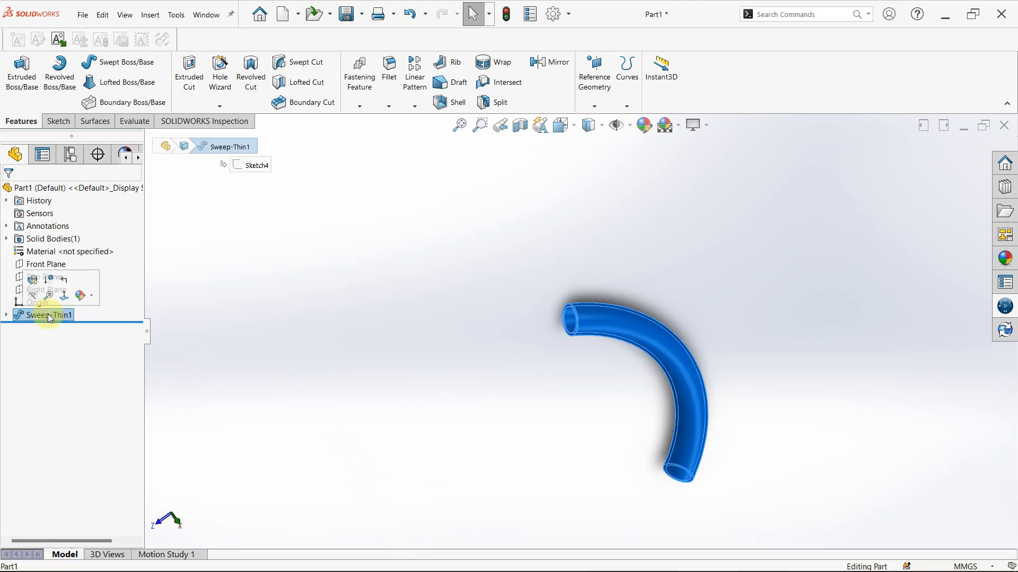
key(Delete)
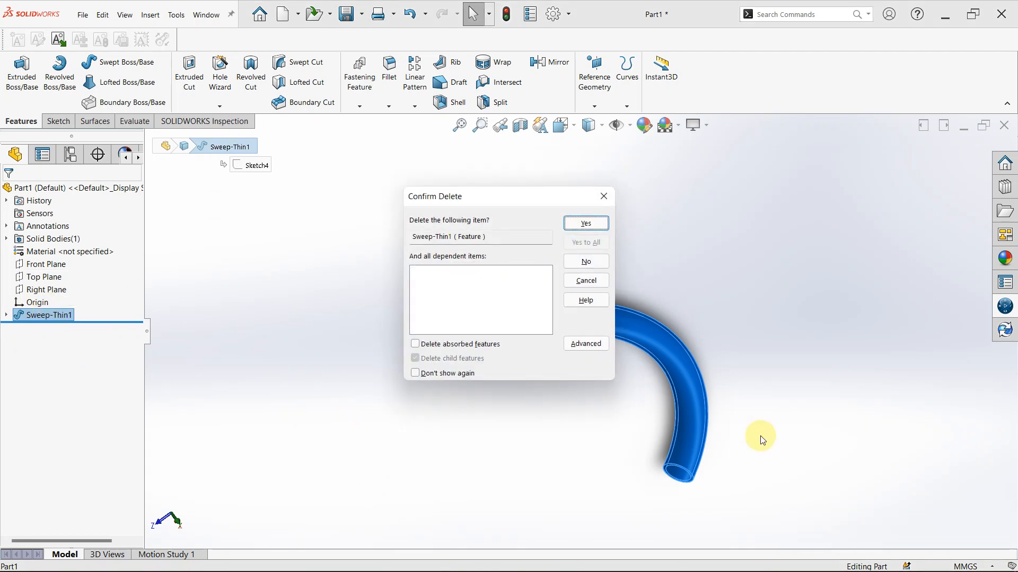
click(587, 226)
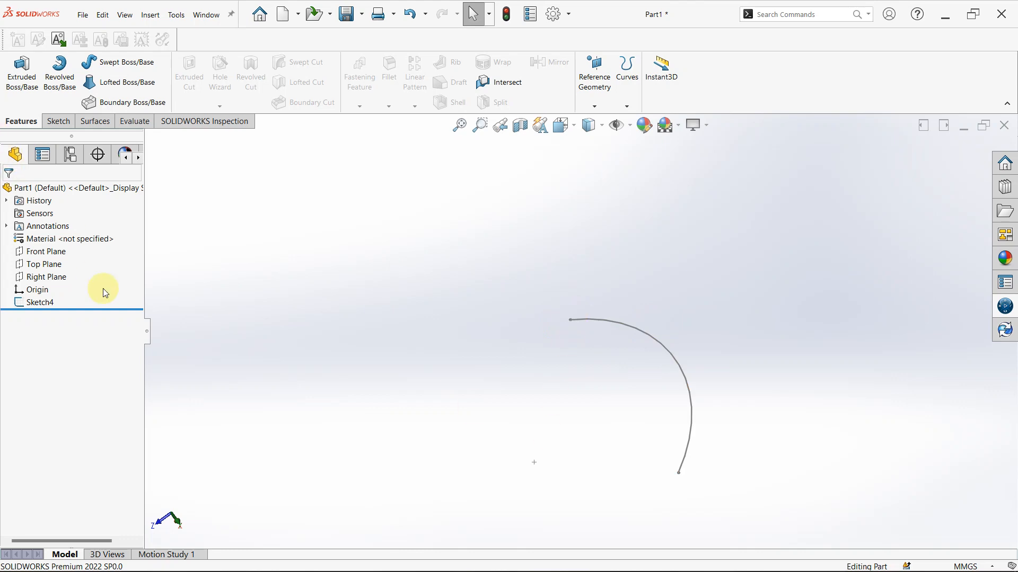
Examine how the Right, Top and Front planes are oriented relative to the arc and its endpoints
click(45, 277)
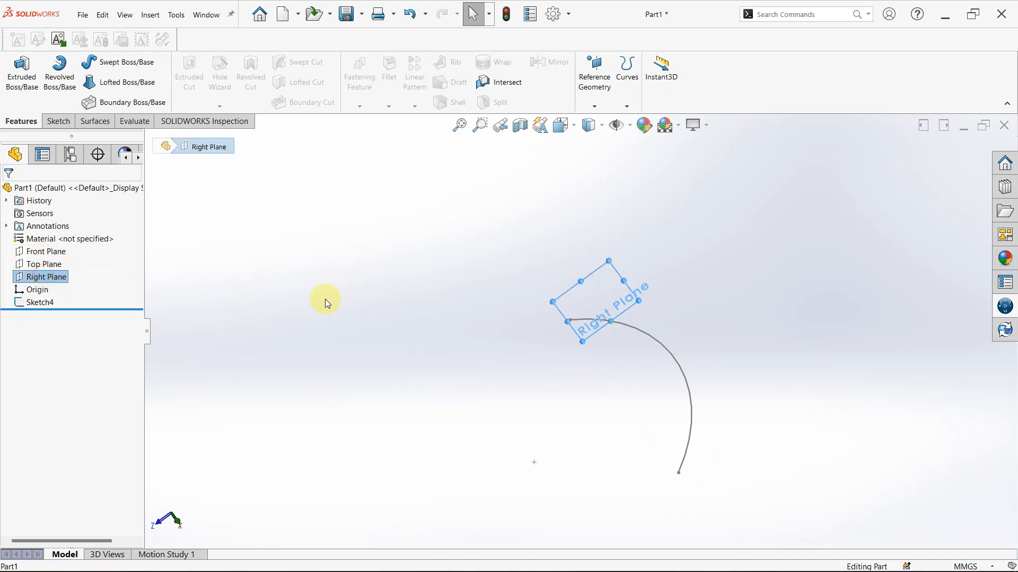
mouse_move(471, 325)
middle_down()
mouse_move(498, 357)
mouse_move(491, 374)
mouse_move(448, 378)
middle_up()
click(44, 264)
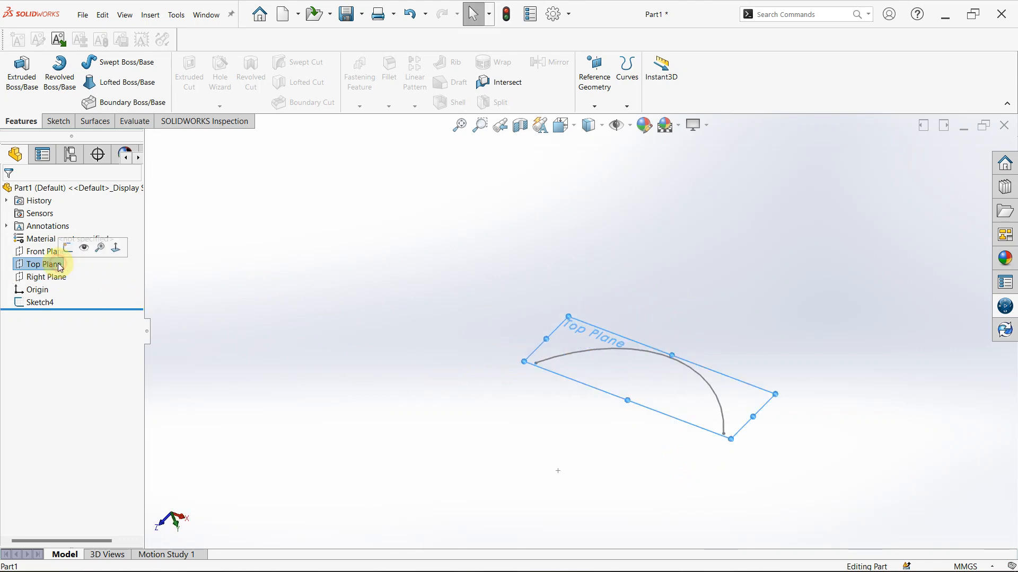
middle_drag(688, 324, 630, 390)
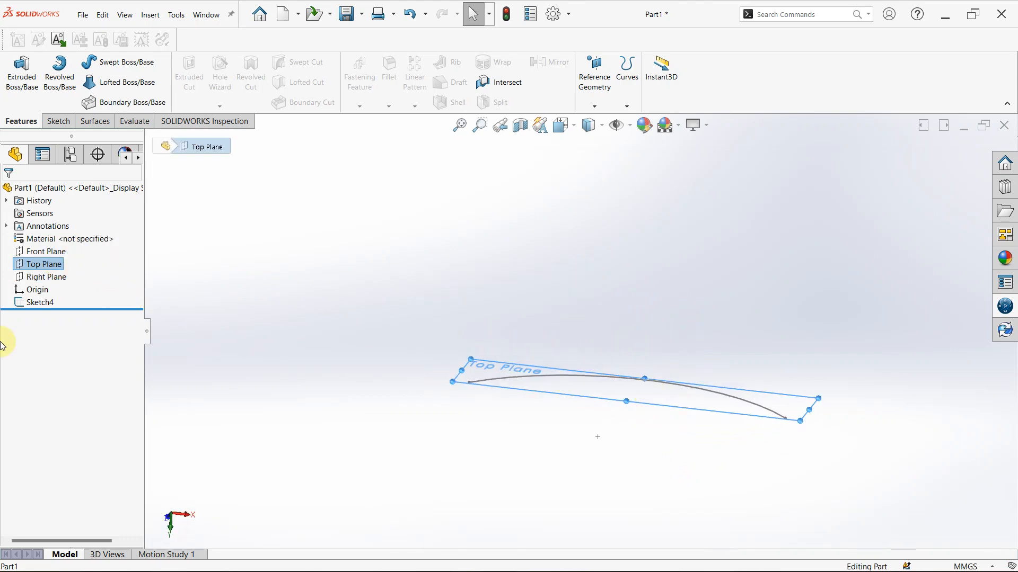
click(33, 277)
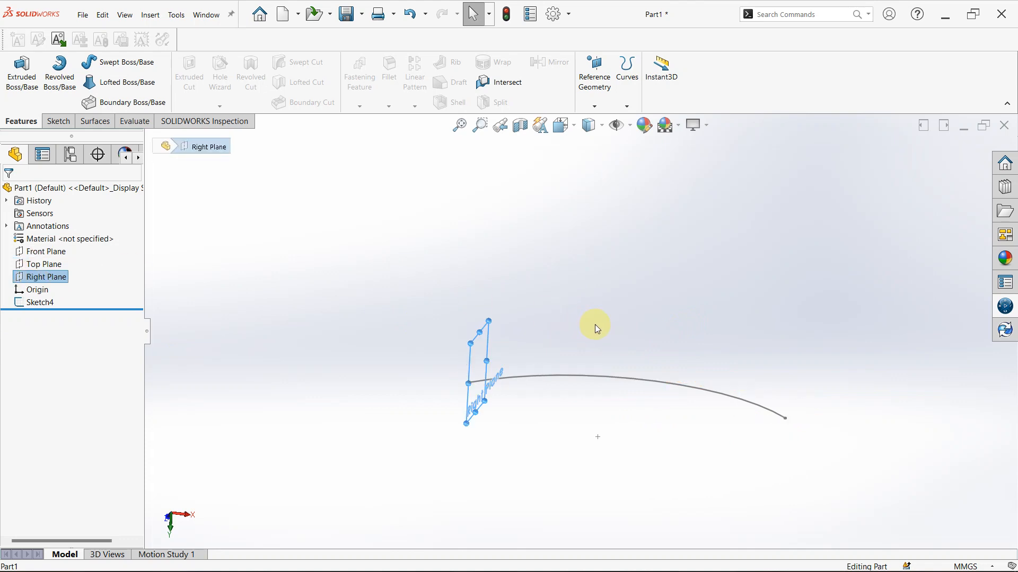
middle_drag(594, 324, 669, 334)
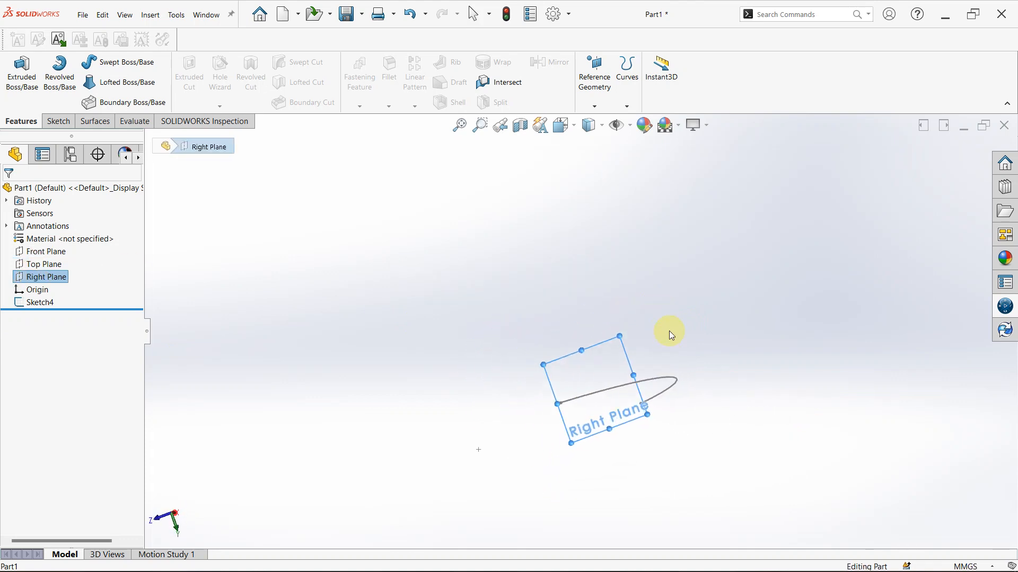
click(39, 253)
middle_drag(447, 391, 491, 341)
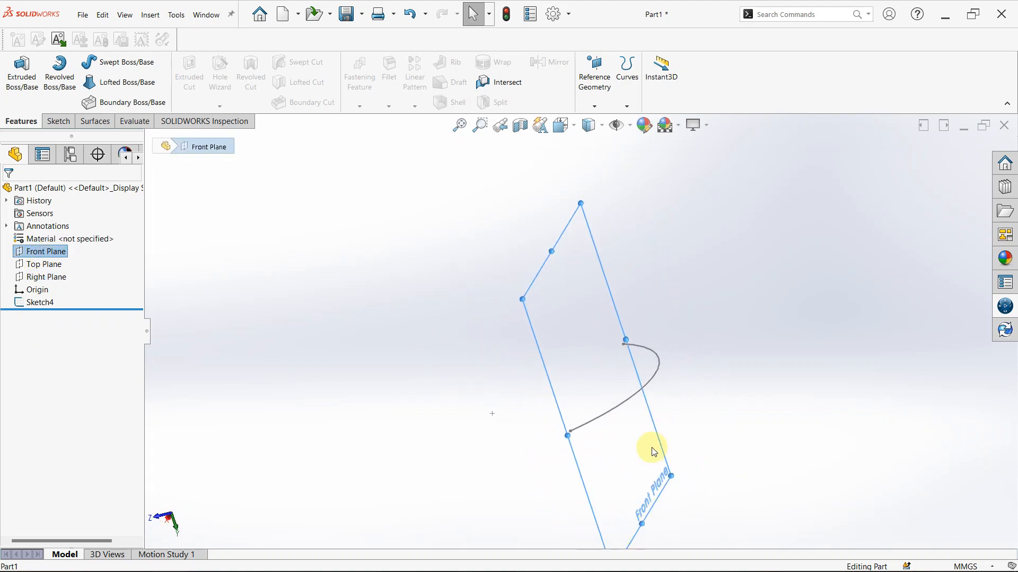
scroll(652, 450, down, 2)
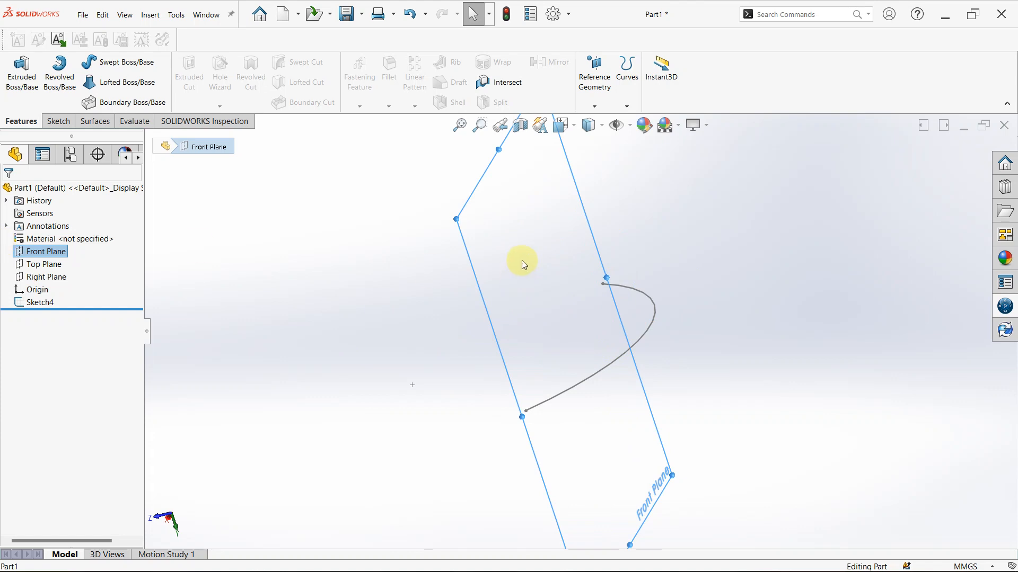
Create a reference plane parallel to the Front Plane and coincident with the arc's endpoint at the origin
click(596, 79)
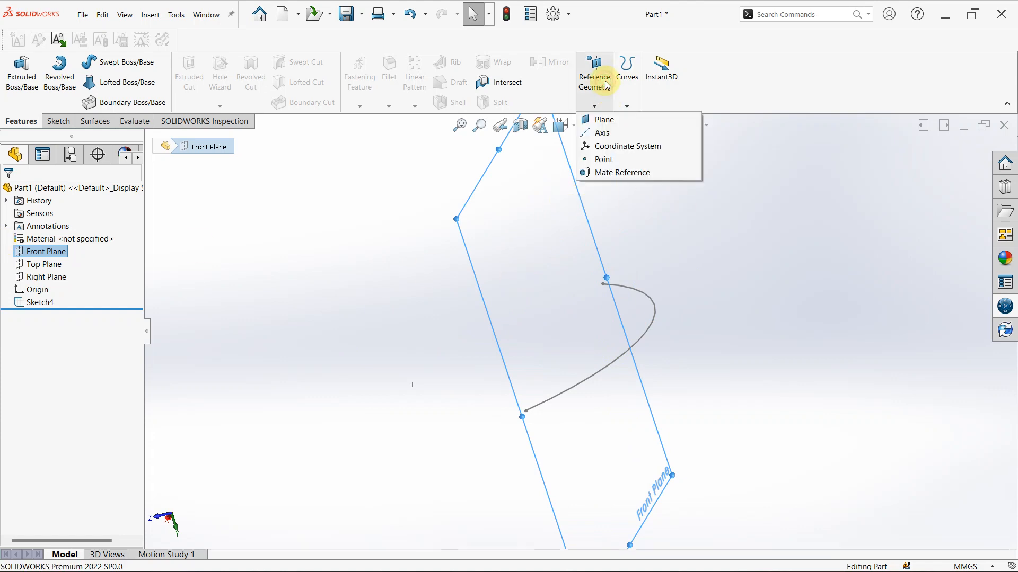
click(263, 329)
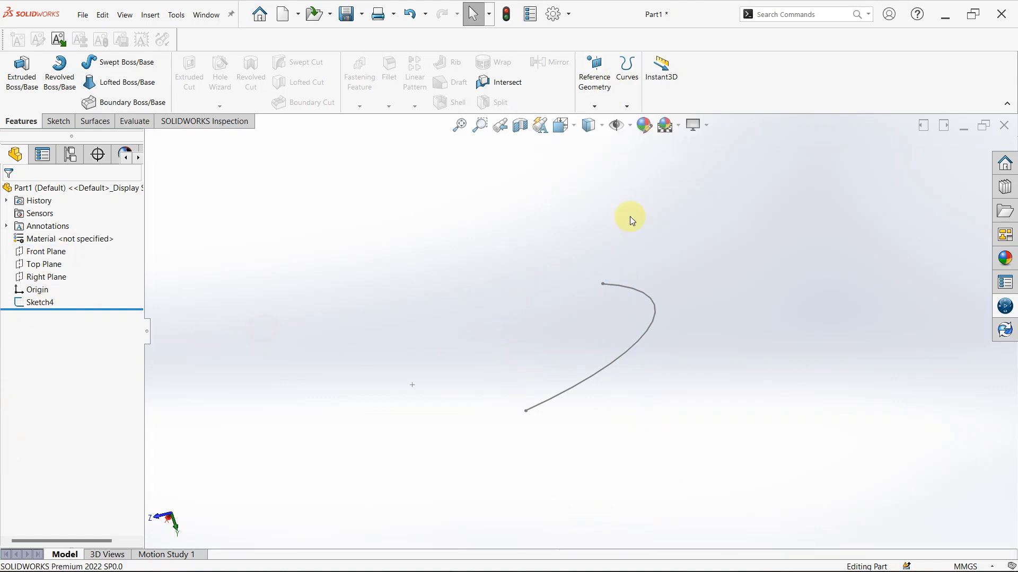
click(584, 81)
click(600, 121)
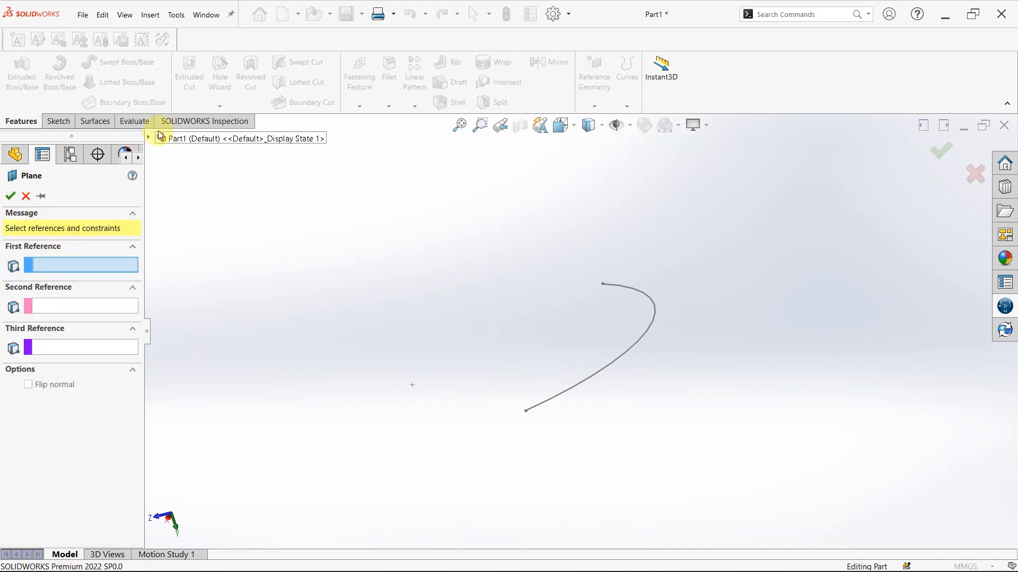
click(150, 139)
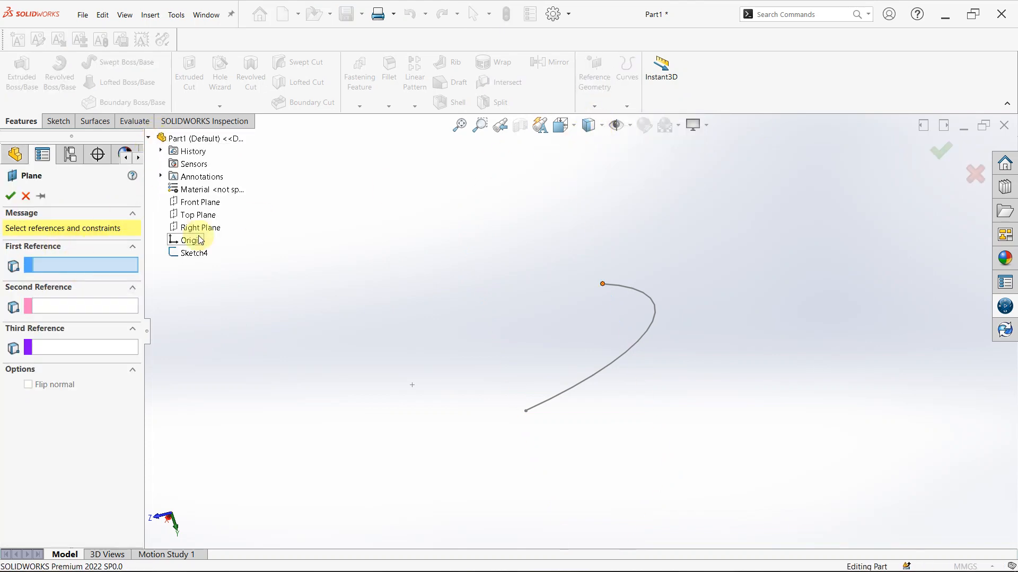
click(195, 206)
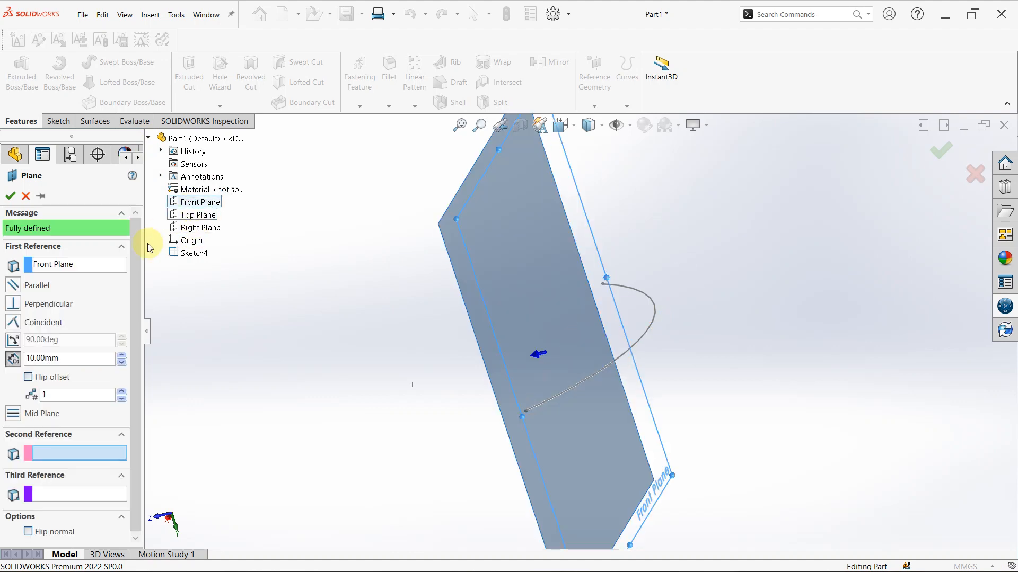
click(70, 453)
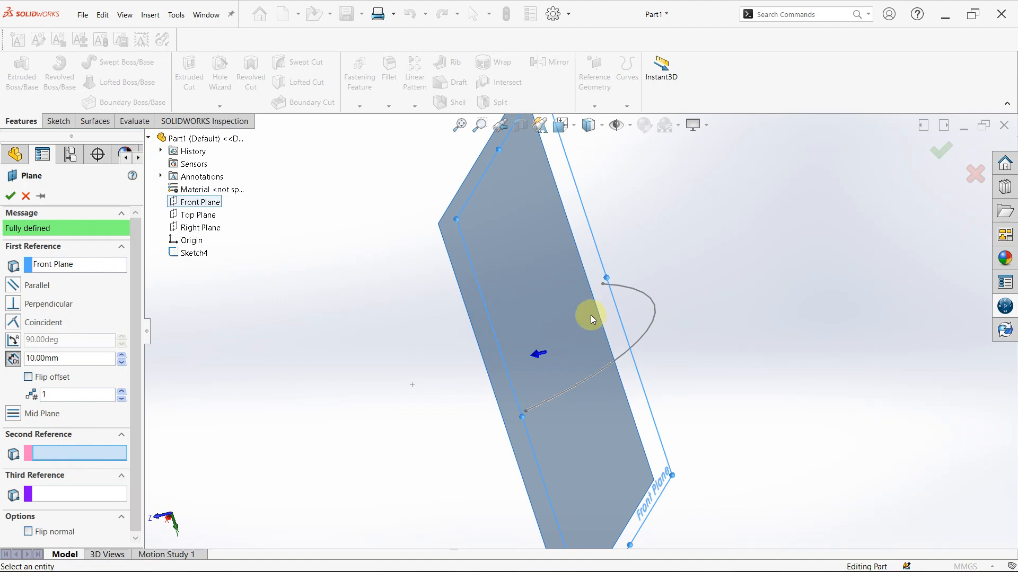
click(602, 286)
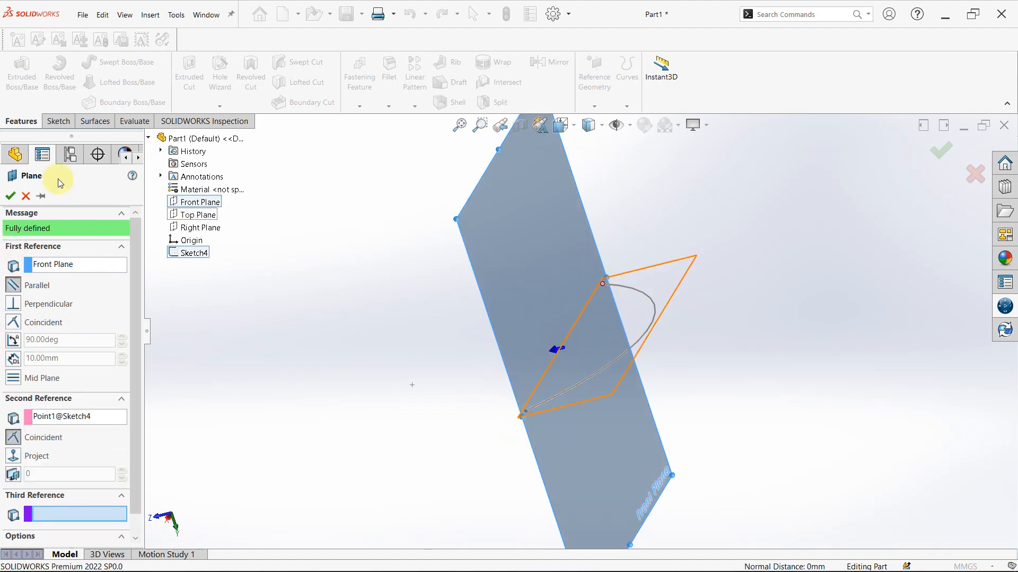
click(10, 196)
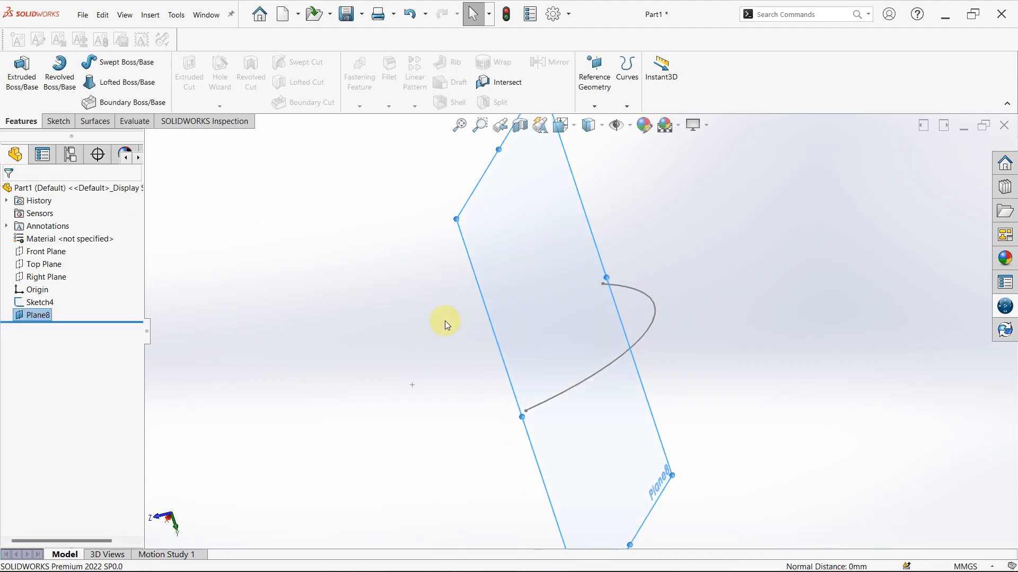
Start a sketch on the new plane and draw a six-sided inscribed-circle polygon about 41 mm across corners, centred on the arc's endpoint
click(546, 211)
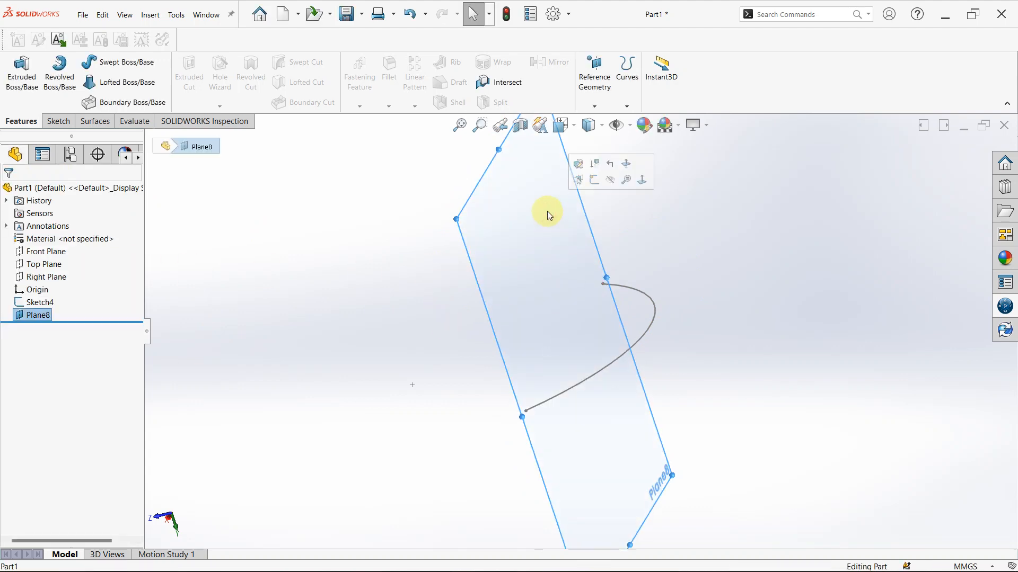
click(594, 180)
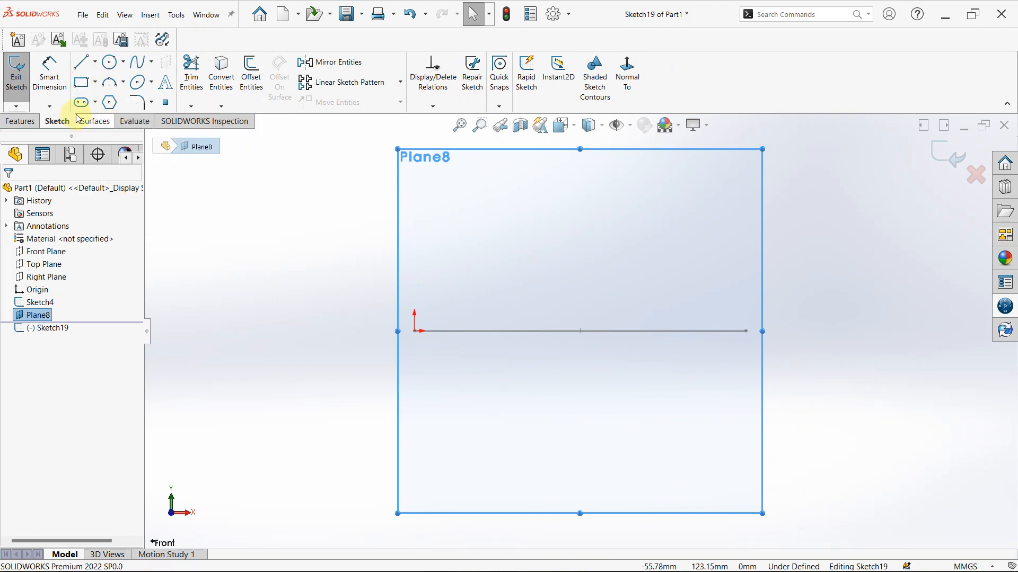
click(114, 106)
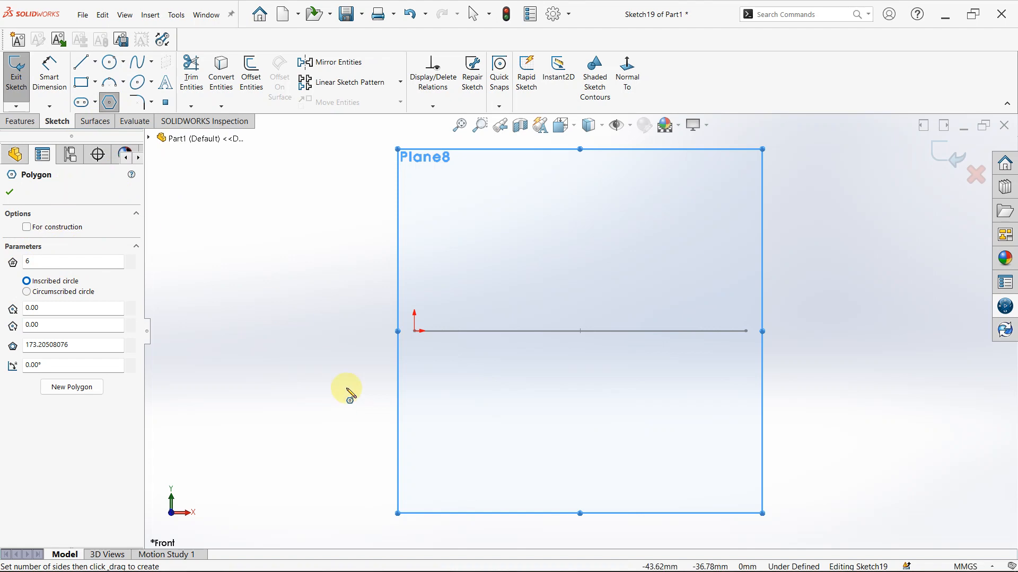
click(415, 331)
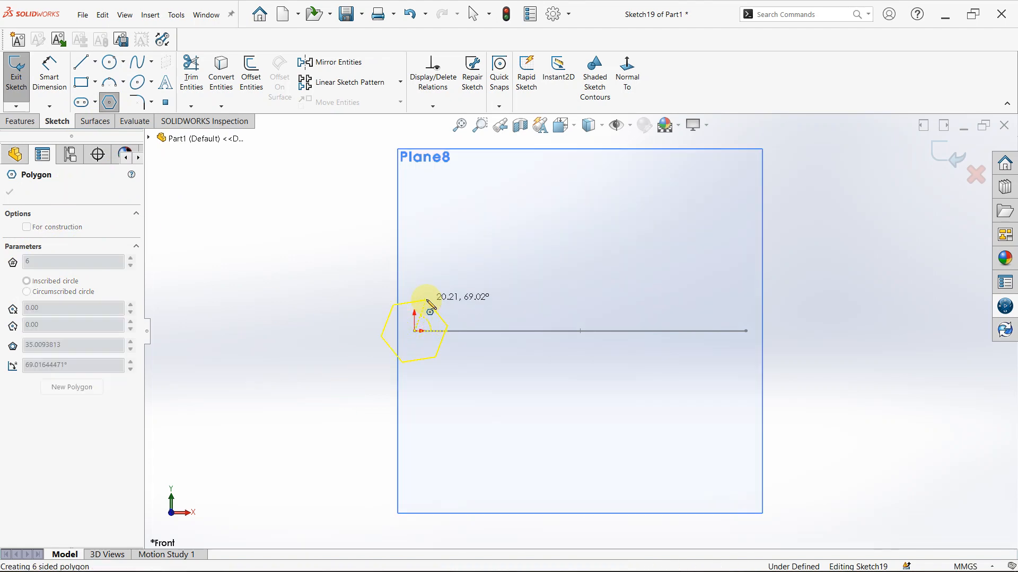
click(427, 299)
click(37, 263)
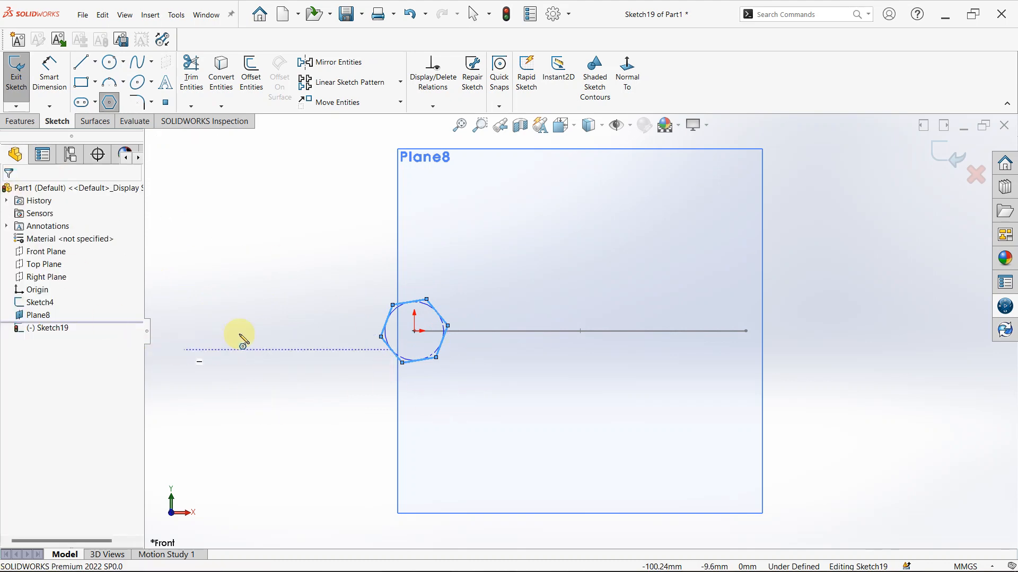
Dimension the hexagon between two opposite corners and set the distance to 40 mm
right_drag(278, 260, 284, 198)
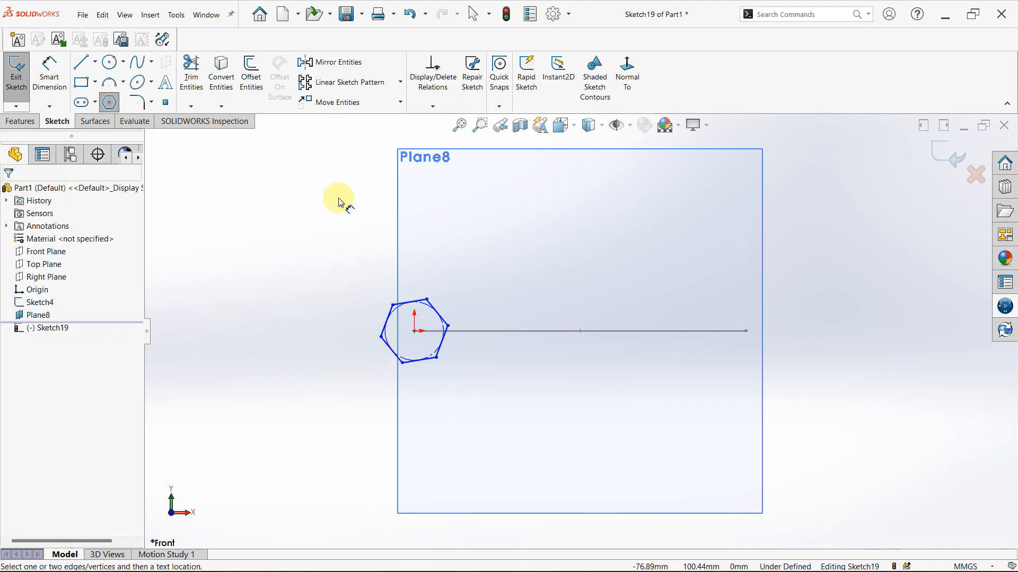
click(448, 327)
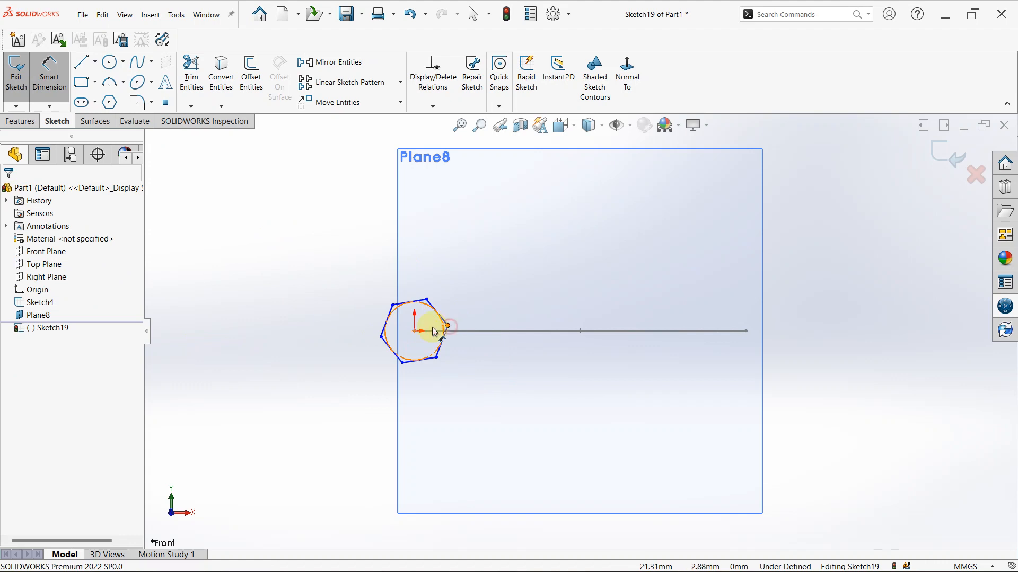
click(382, 337)
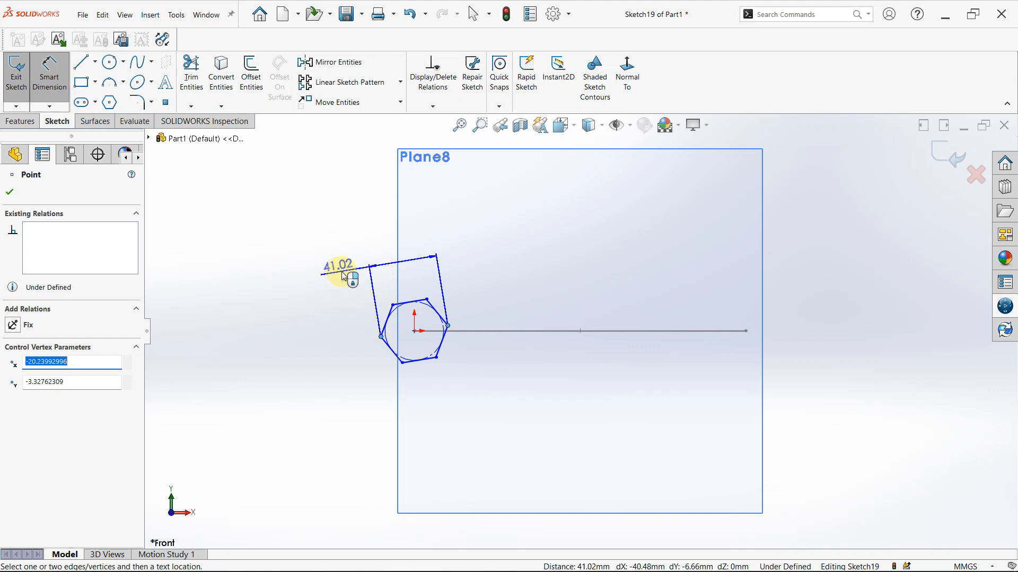
click(351, 271)
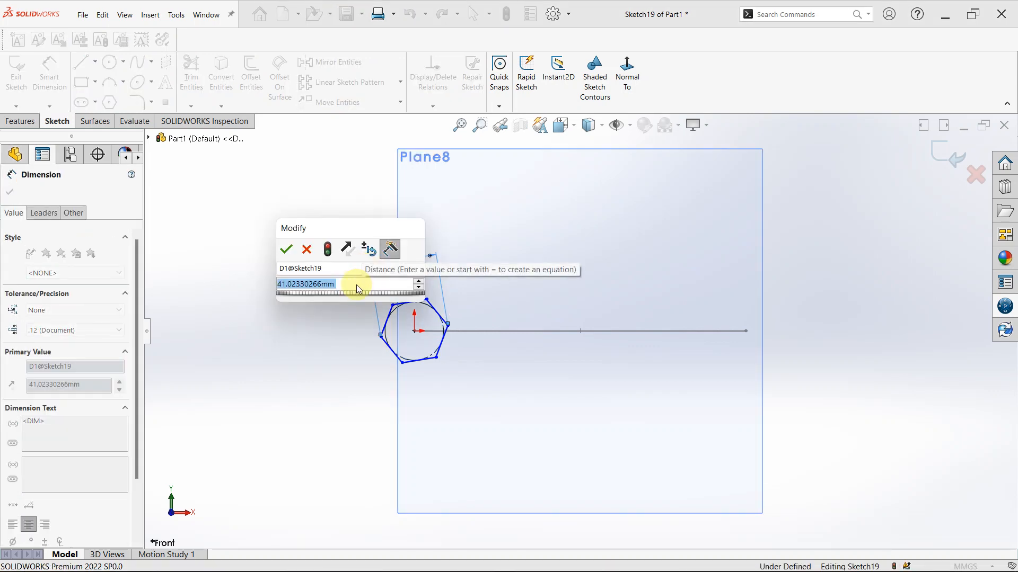
text(4)
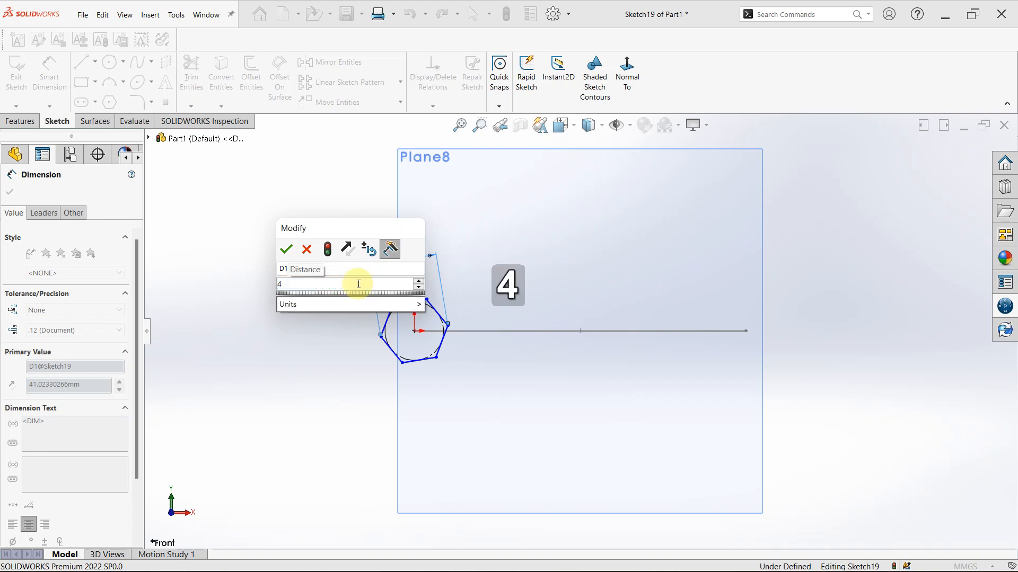
text(0)
key(Return)
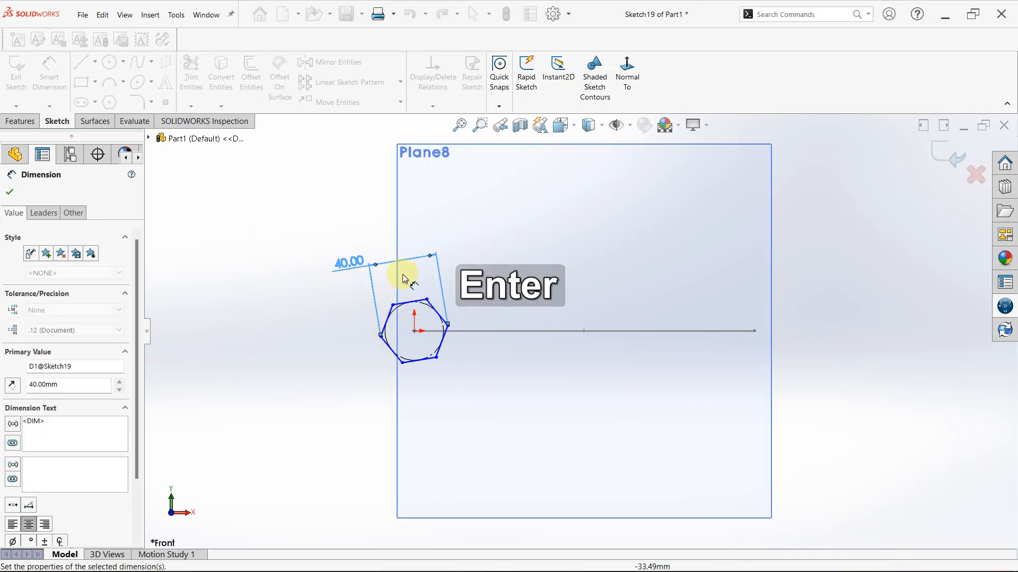
key(Escape)
Change the hexagon's corner-to-corner dimension to 20 mm
scroll(409, 311, down, 2)
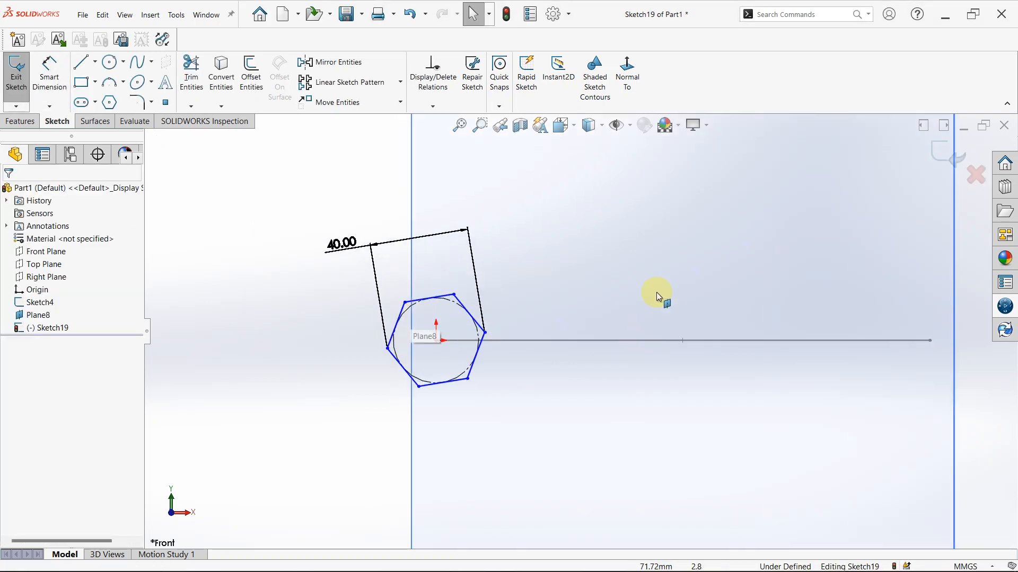
mouse_move(657, 296)
middle_down()
mouse_move(659, 277)
mouse_move(602, 389)
mouse_move(602, 486)
mouse_move(590, 226)
middle_up()
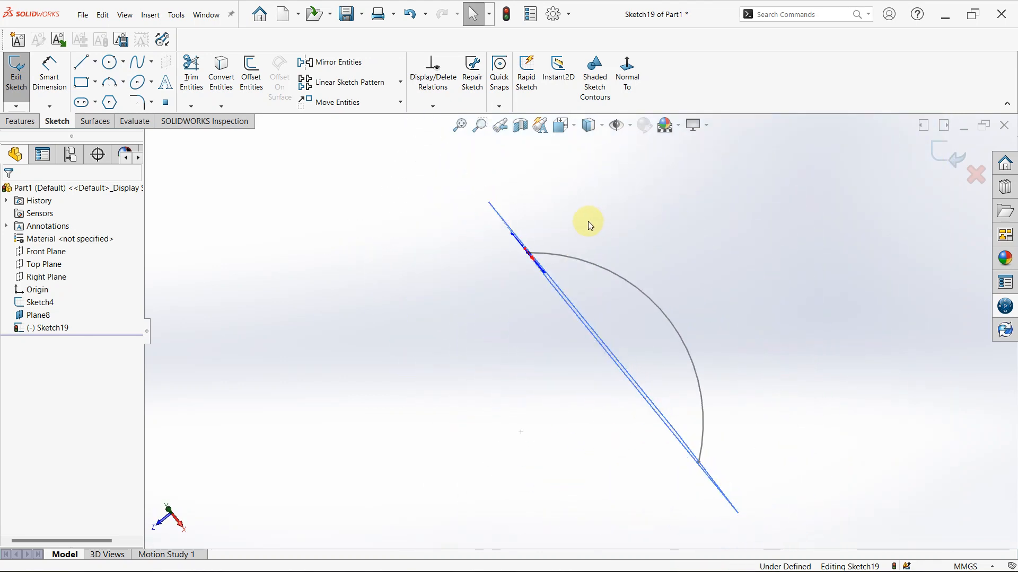
middle_drag(536, 281, 581, 229)
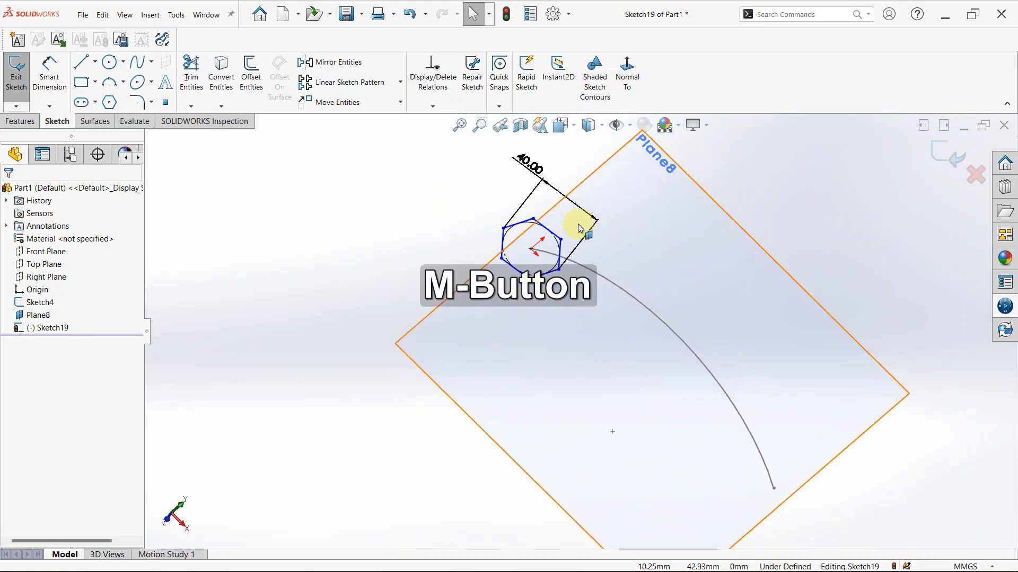
click(530, 163)
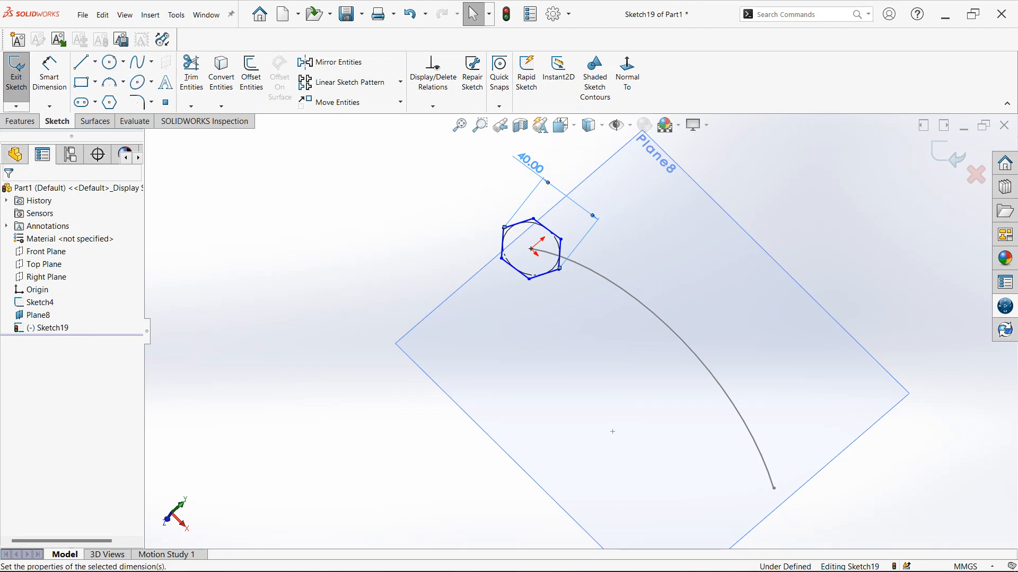
double_click(535, 160)
text(20)
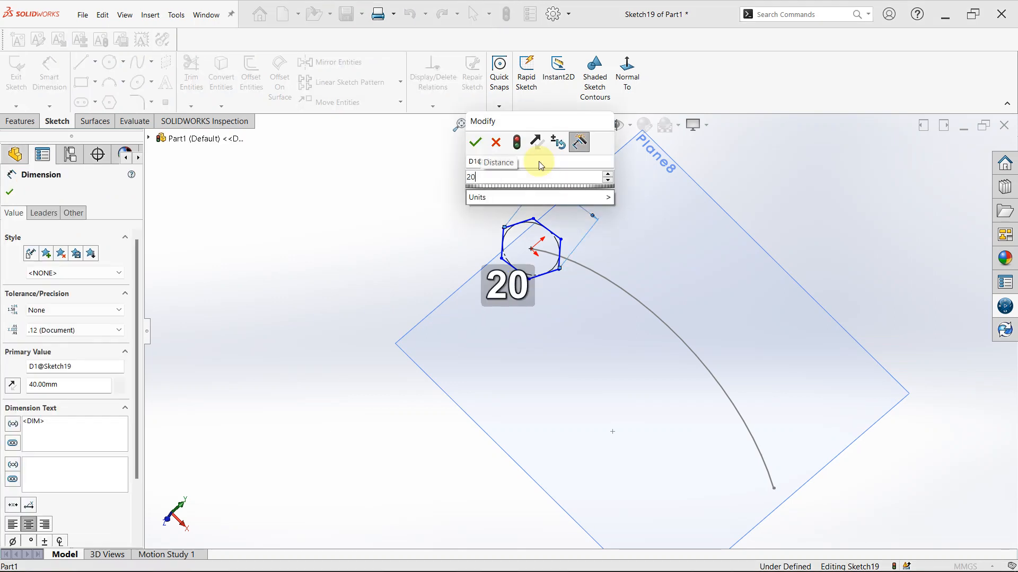
key(Return)
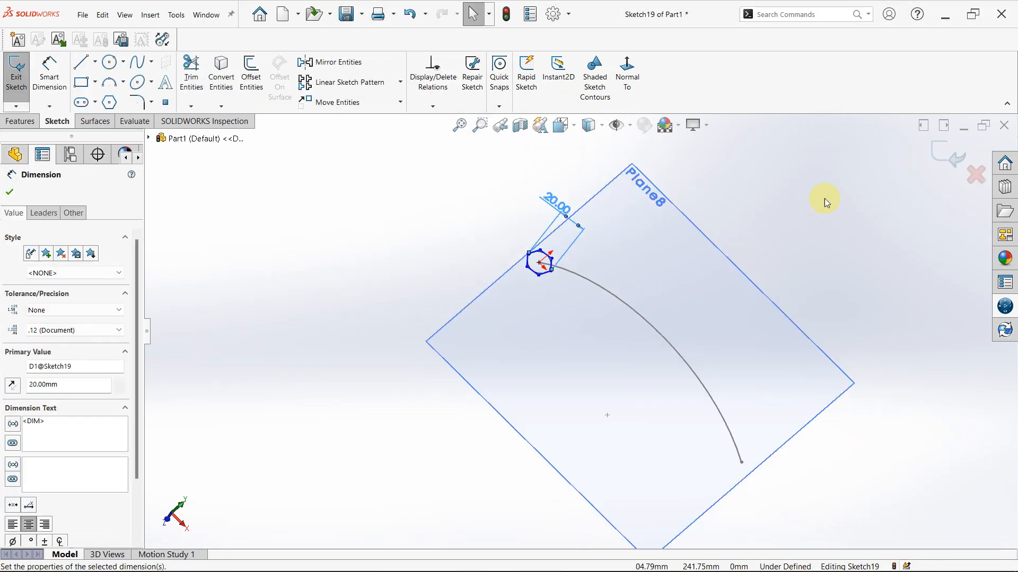
Add a pierce relation between the hexagon's centre point and the arc, and exit the sketch
middle_drag(825, 198, 677, 192)
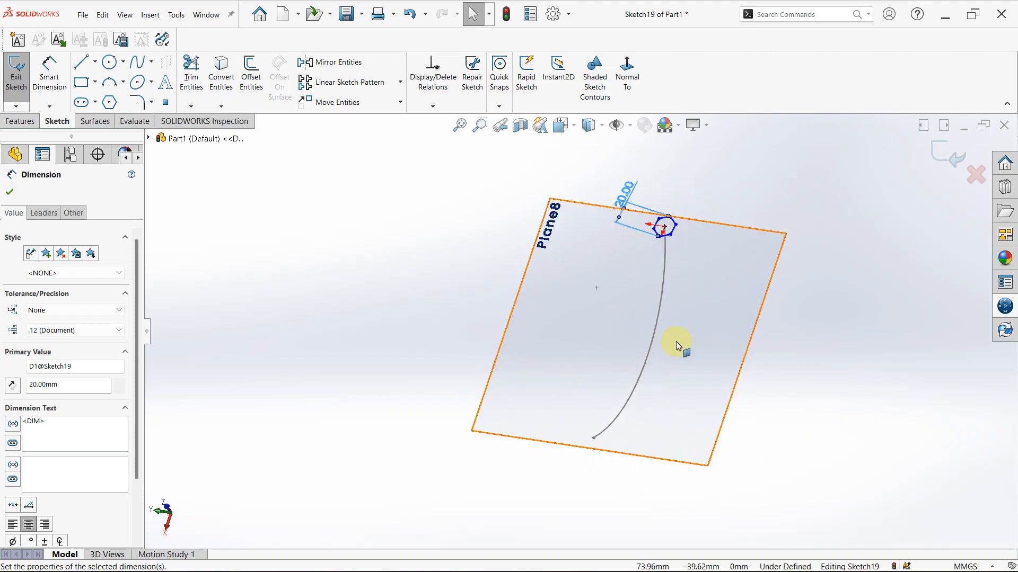
mouse_move(583, 375)
middle_down()
mouse_move(625, 325)
mouse_move(738, 368)
mouse_move(702, 414)
mouse_move(720, 275)
middle_up()
scroll(719, 275, down, 1)
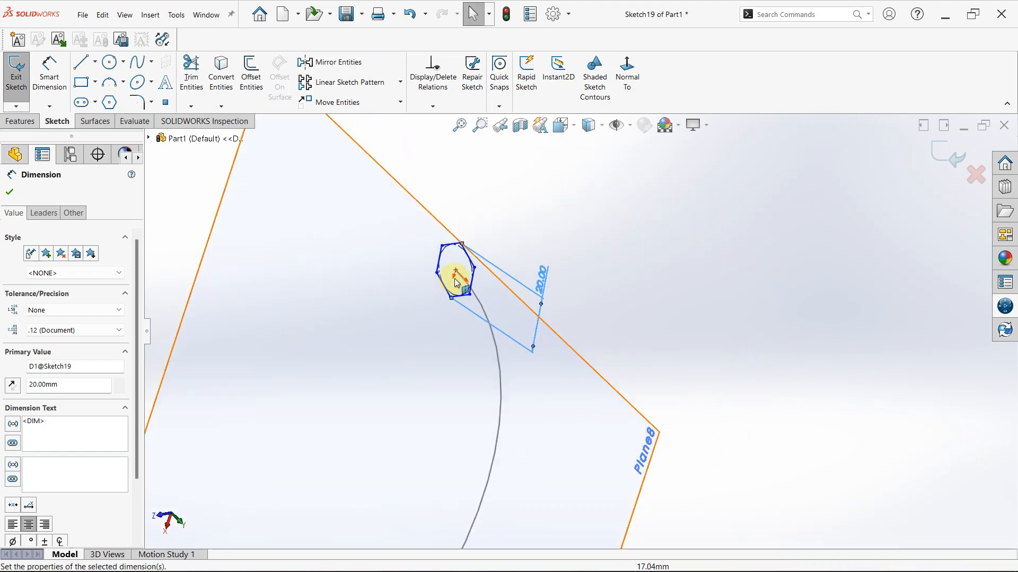
scroll(407, 278, down, 5)
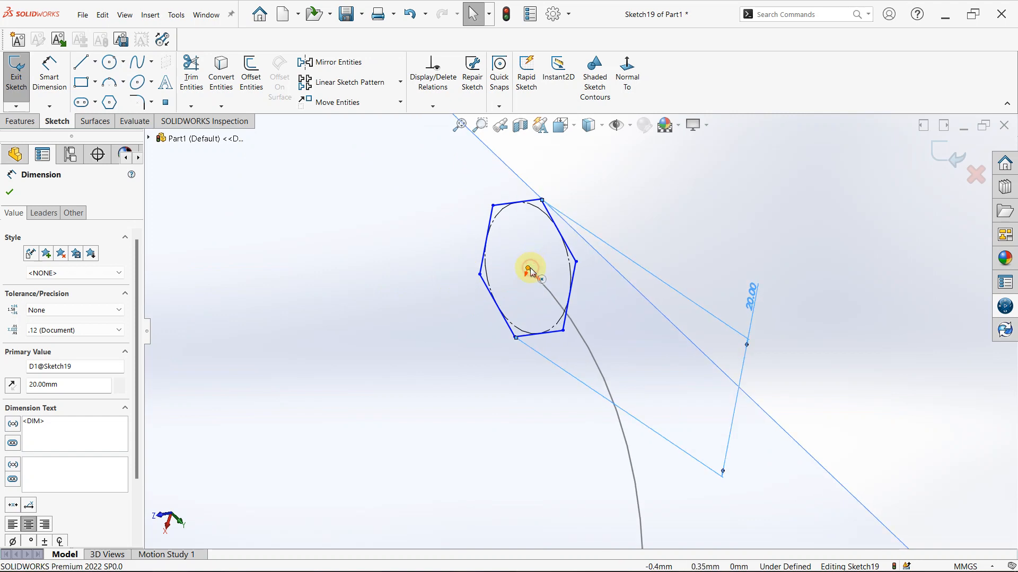
click(530, 270)
ctrl+click(587, 342)
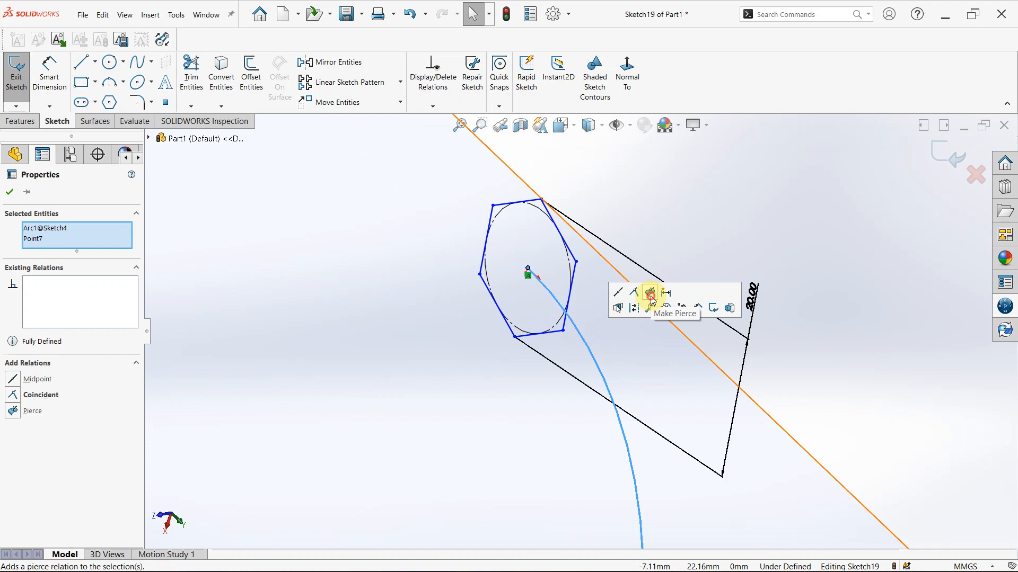
click(799, 223)
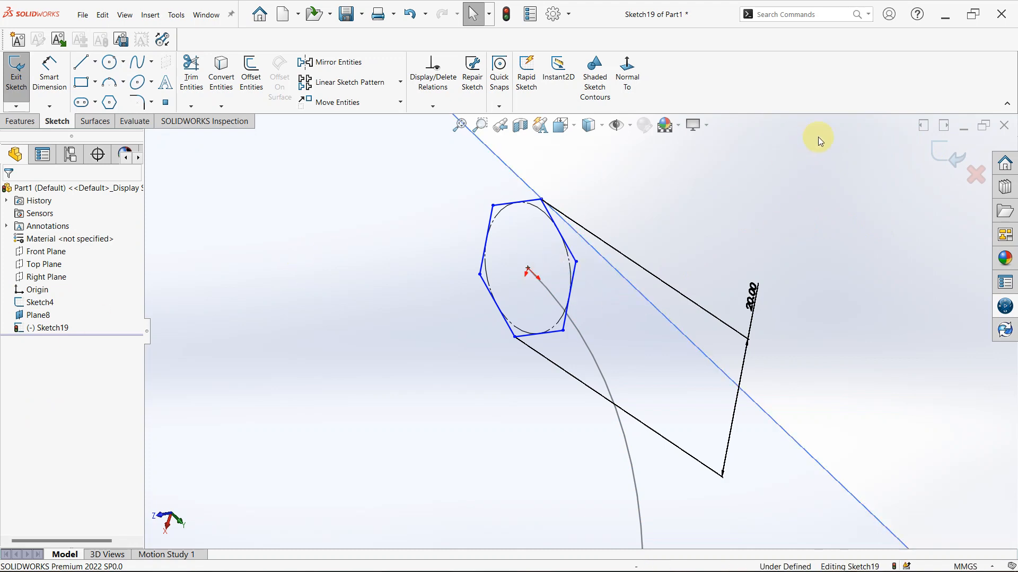
click(951, 151)
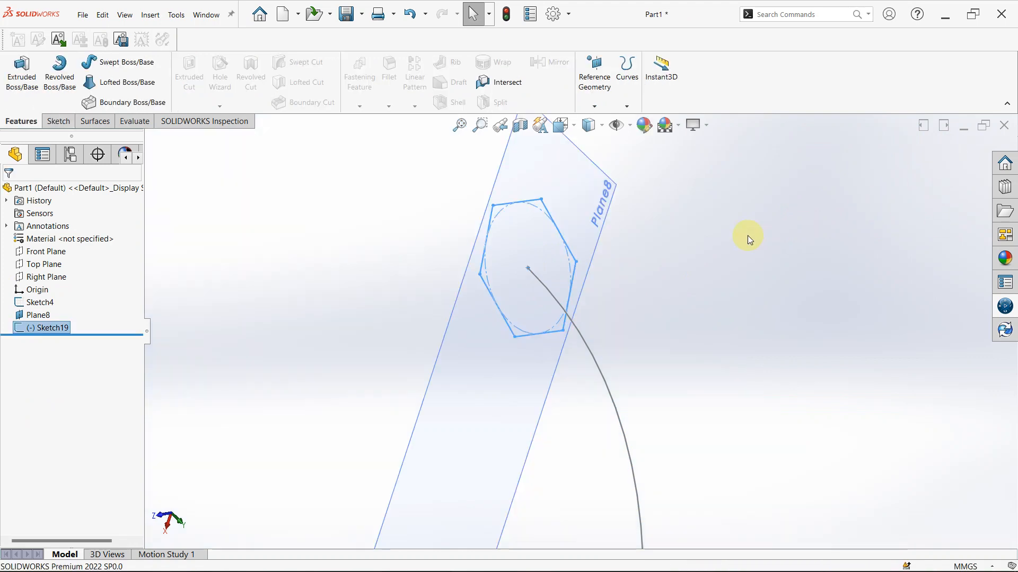
click(692, 305)
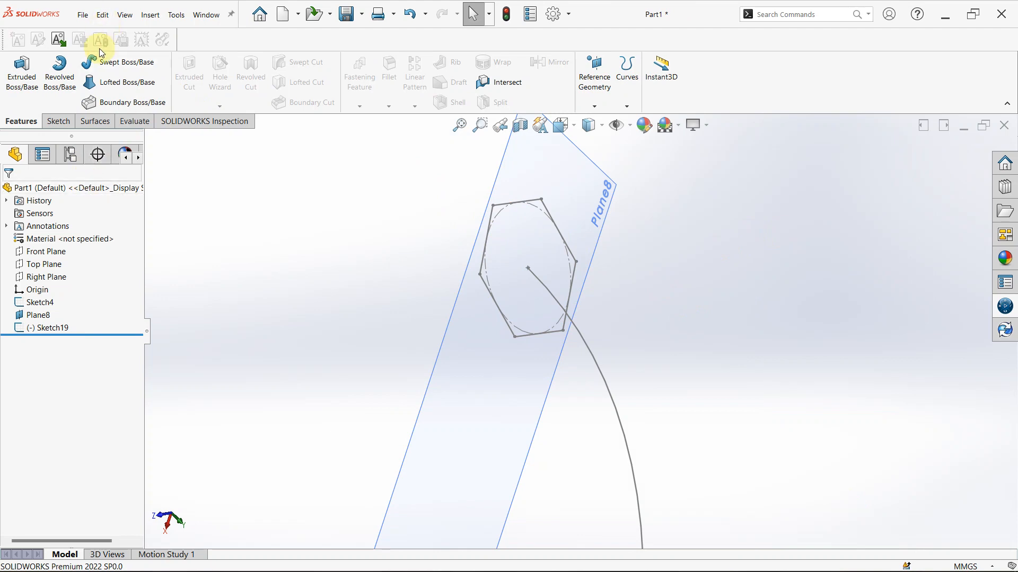
Set up a Swept Boss/Base with the hexagon sketch as profile and the arc sketch as path
click(104, 62)
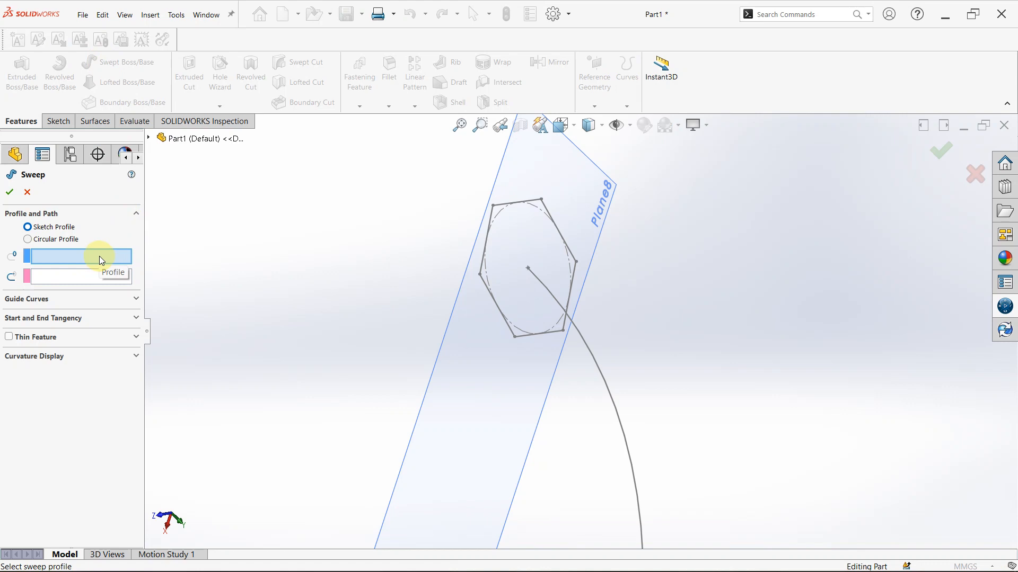
click(525, 205)
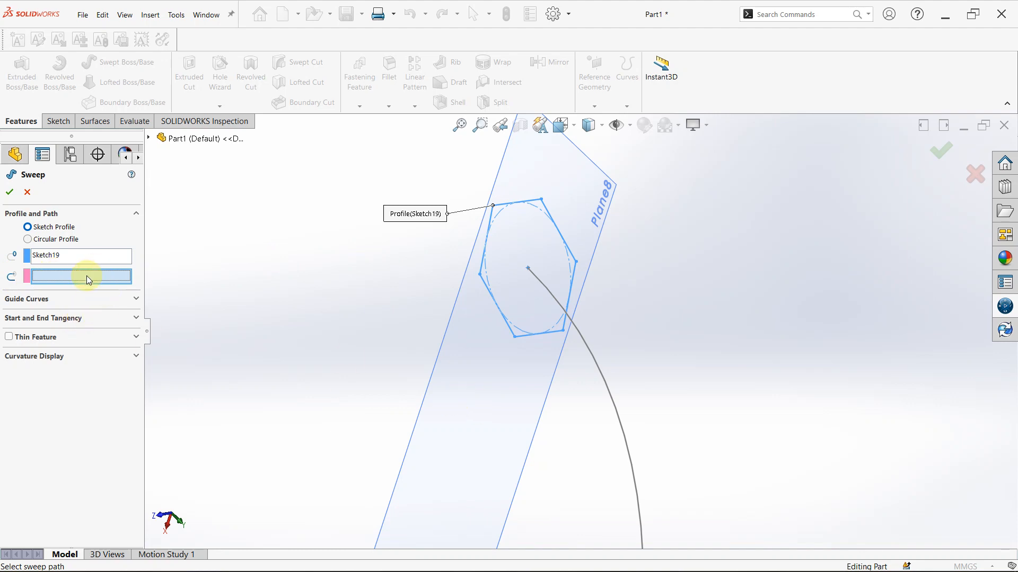
click(608, 389)
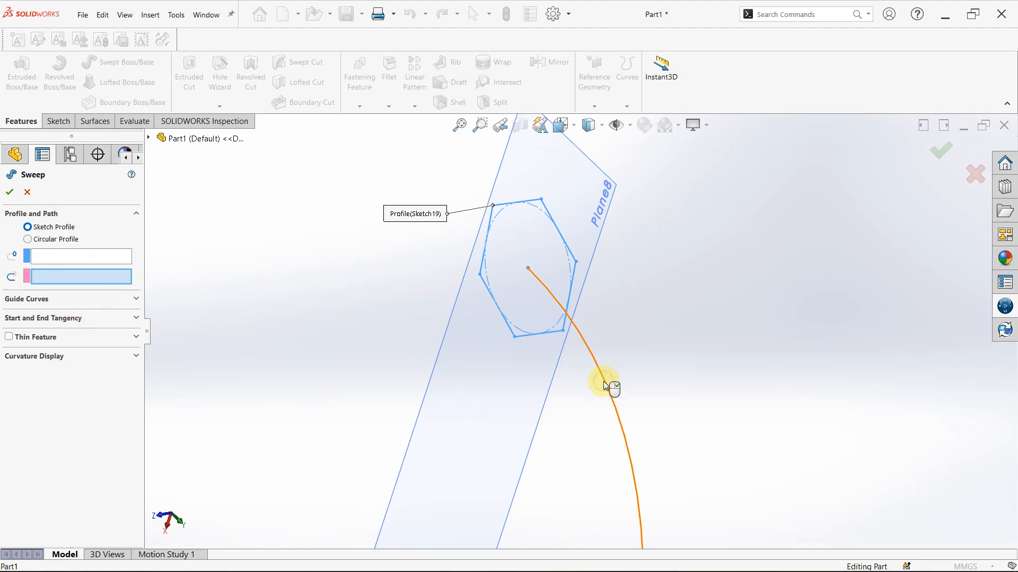
scroll(637, 403, up, 3)
middle_drag(639, 402, 553, 450)
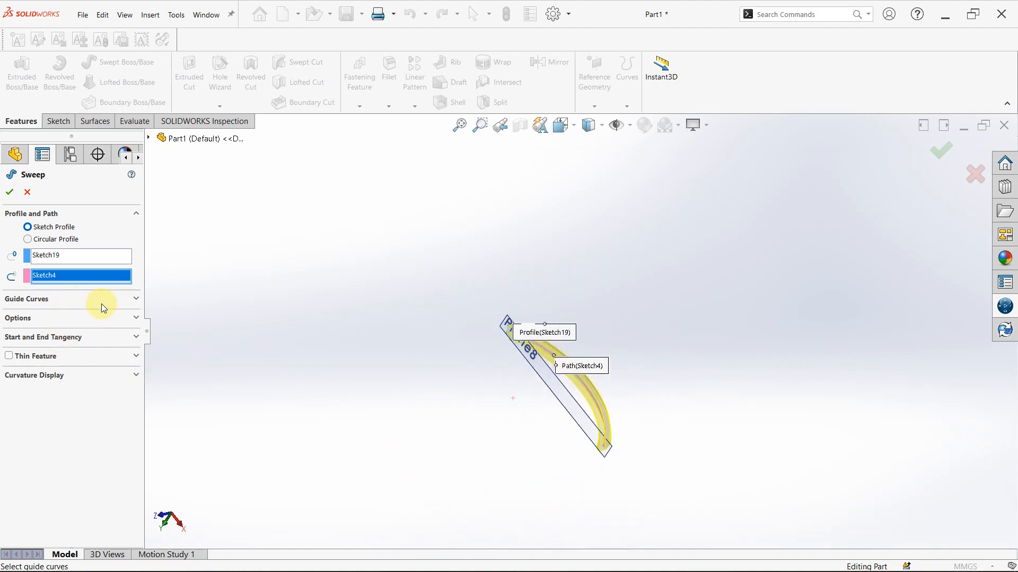
click(137, 305)
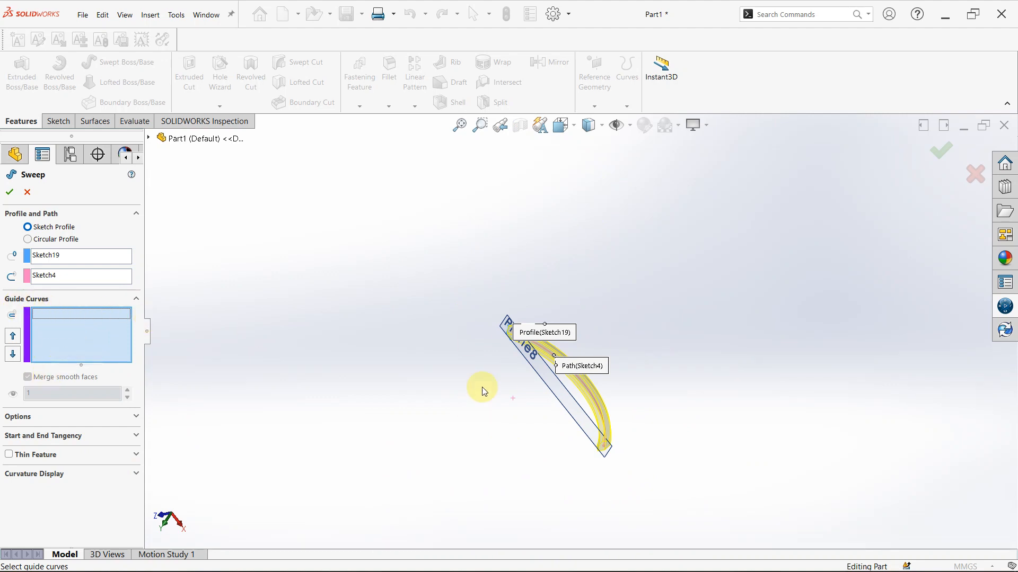
click(138, 300)
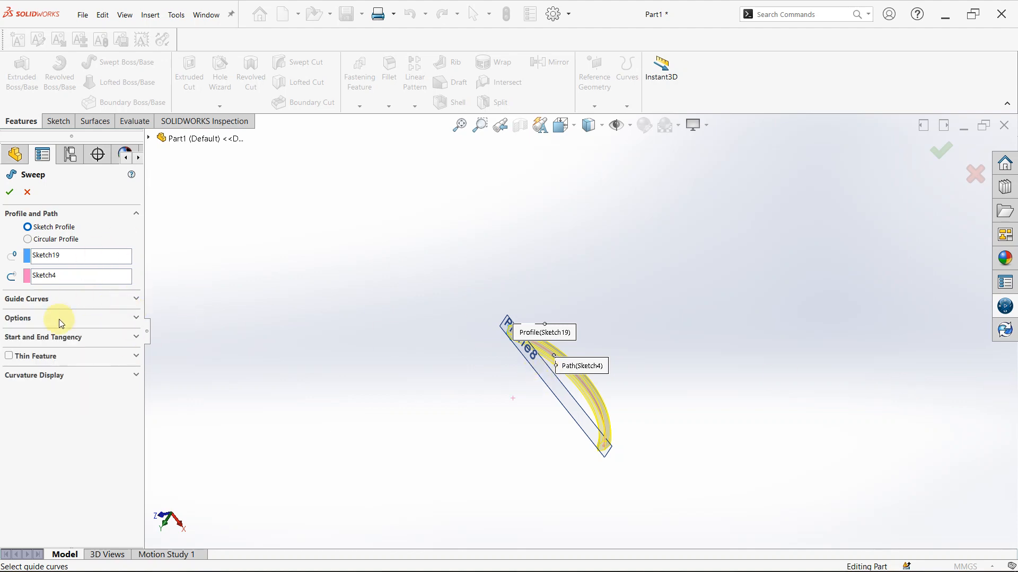
Preview the sweep as a thin feature, turn that option off again and finish the solid sweep
scroll(613, 296, down, 3)
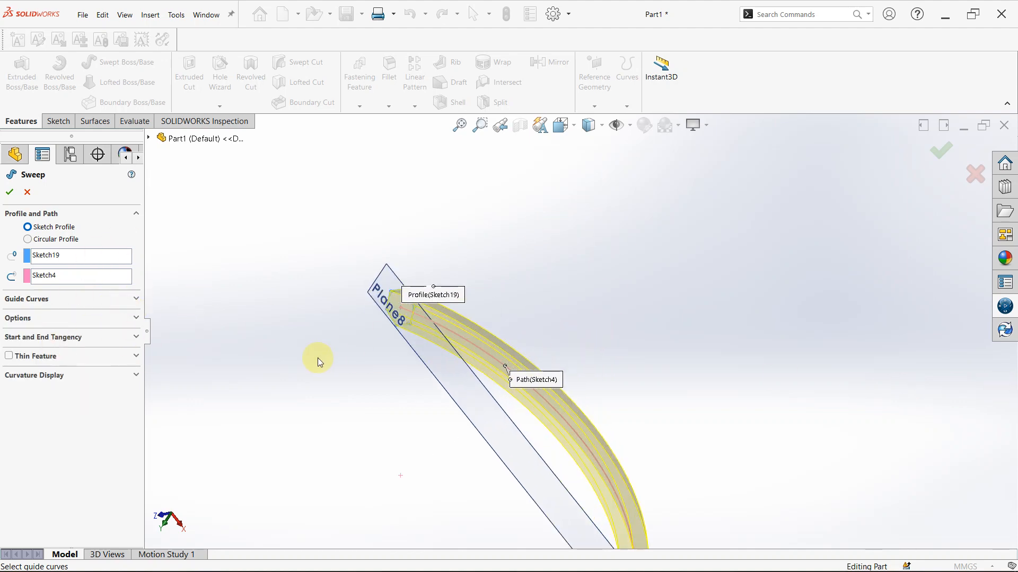
click(9, 357)
middle_drag(450, 416, 632, 444)
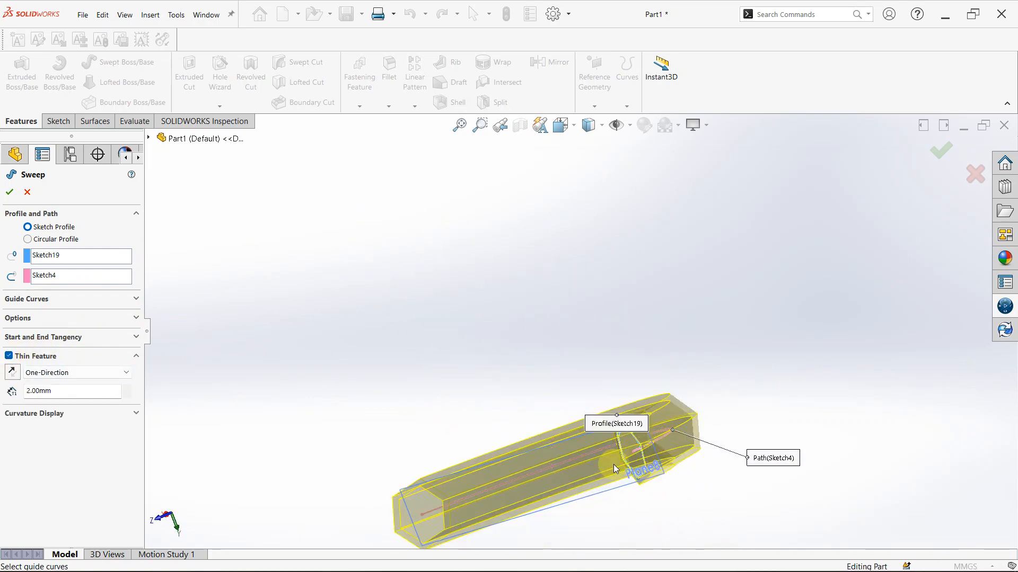
scroll(631, 450, down, 5)
scroll(647, 435, up, 5)
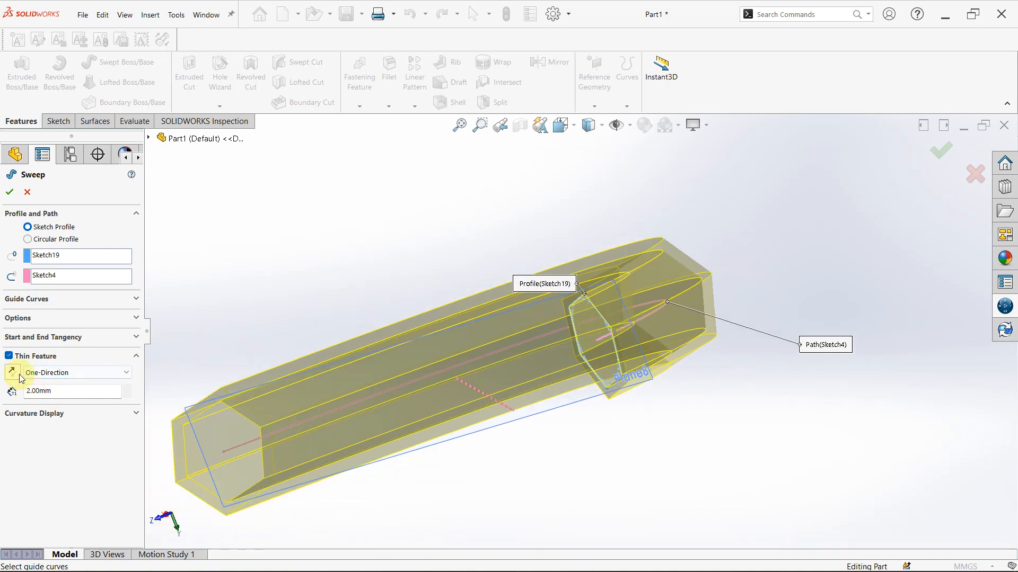
click(10, 356)
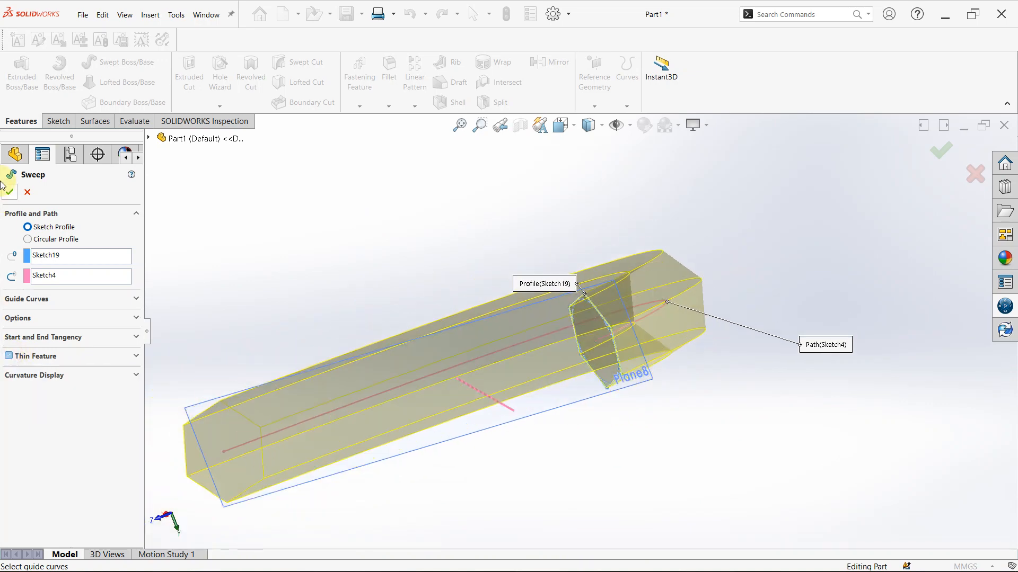
click(11, 192)
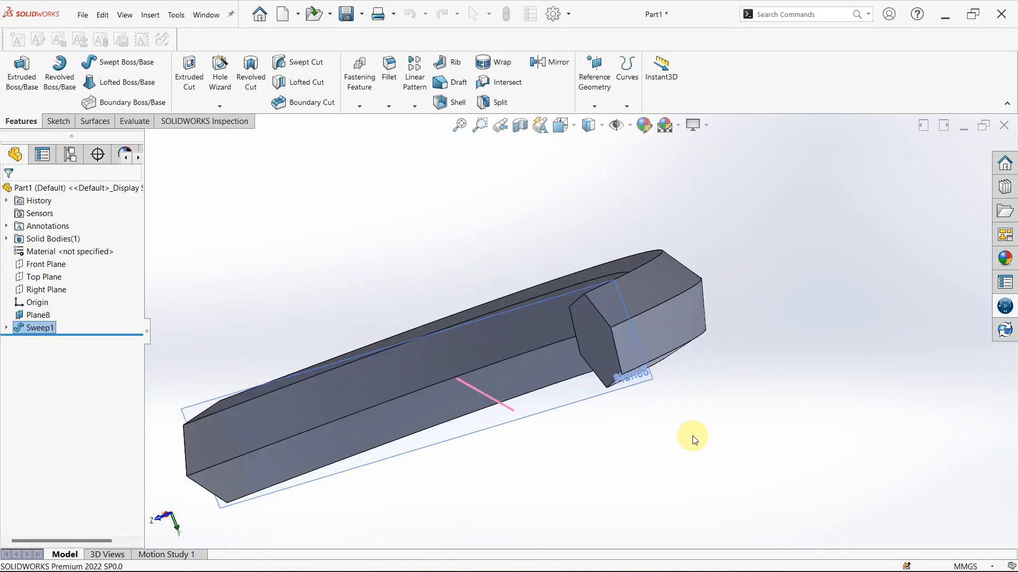
Hide the reference plane at the arc's endpoint
scroll(616, 332, down, 3)
middle_drag(617, 333, 636, 306)
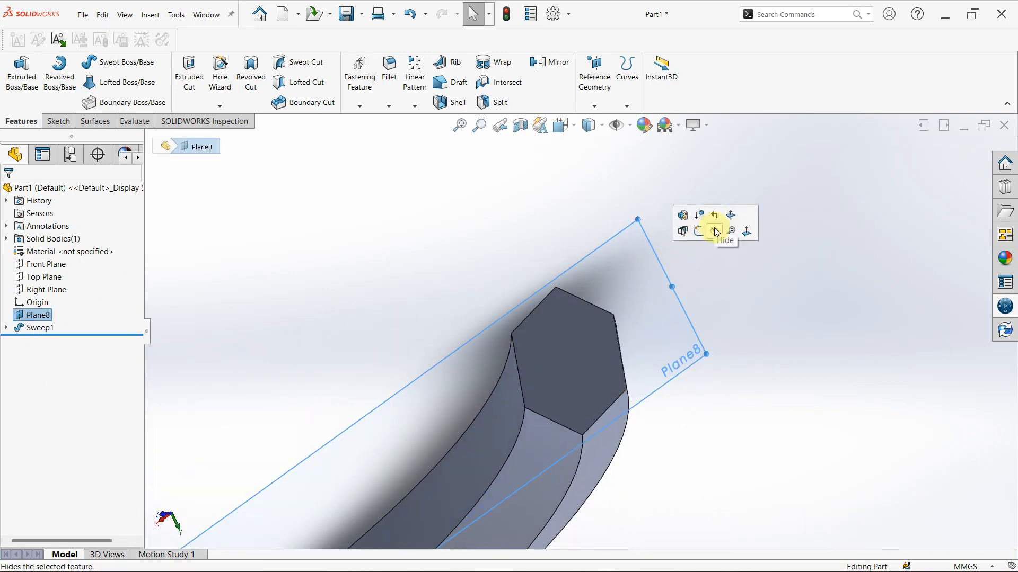
click(714, 228)
scroll(586, 401, up, 5)
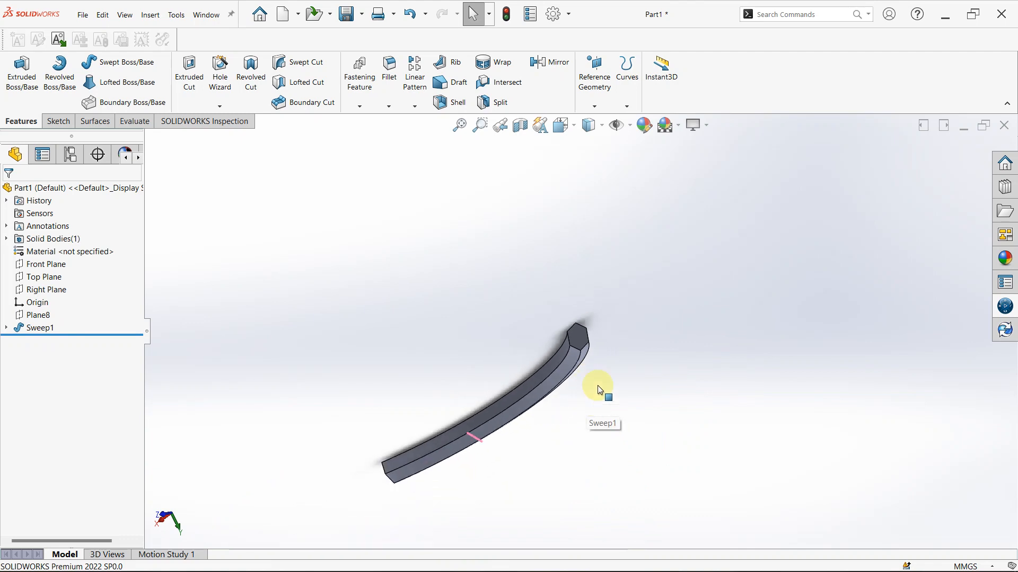
middle_drag(595, 400, 606, 452)
scroll(538, 432, down, 3)
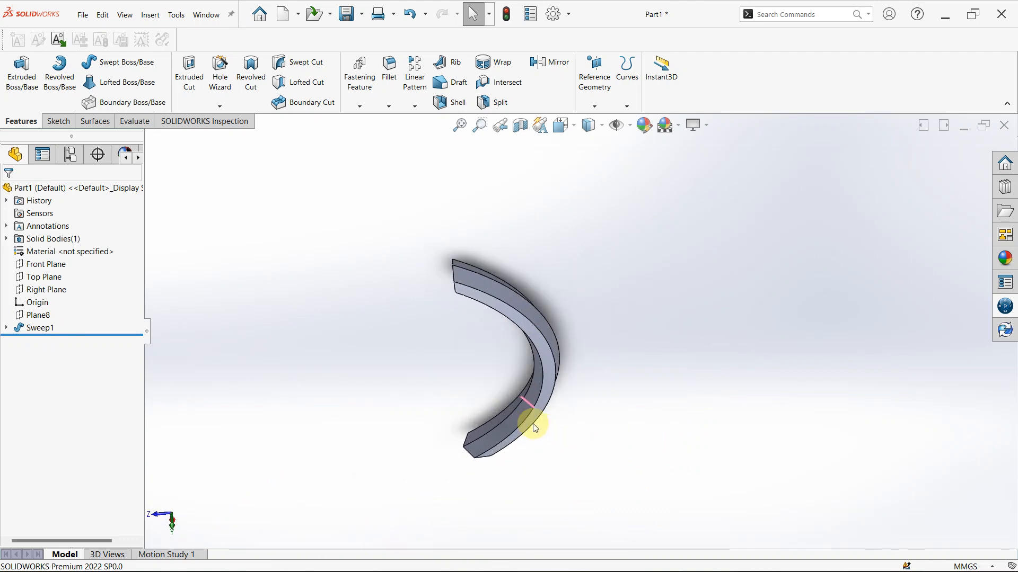
Open the solid sweep's definition, check its Start and End Tangency and Curvature Display options, and leave without changes
click(36, 329)
click(45, 296)
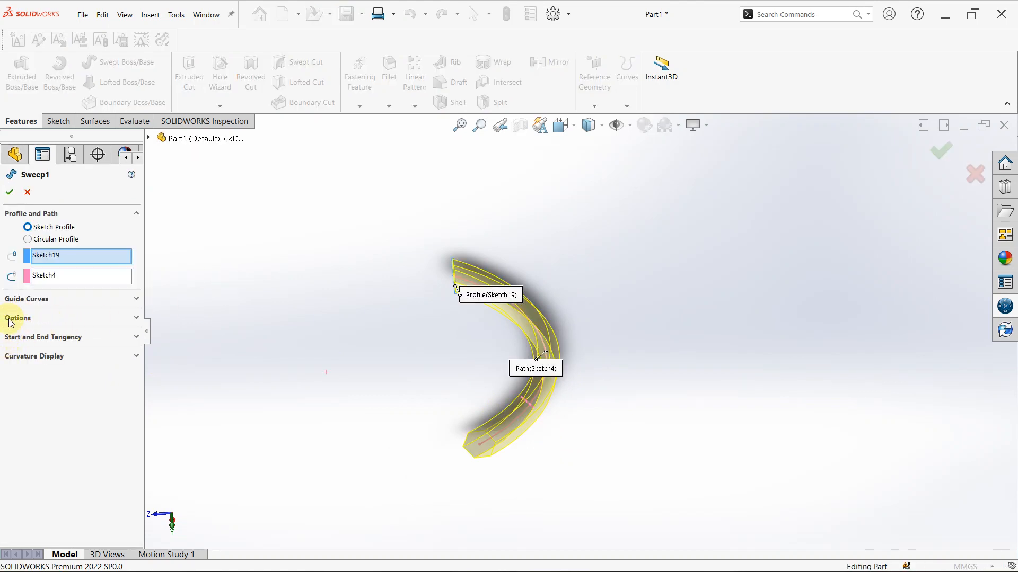
click(137, 337)
click(137, 336)
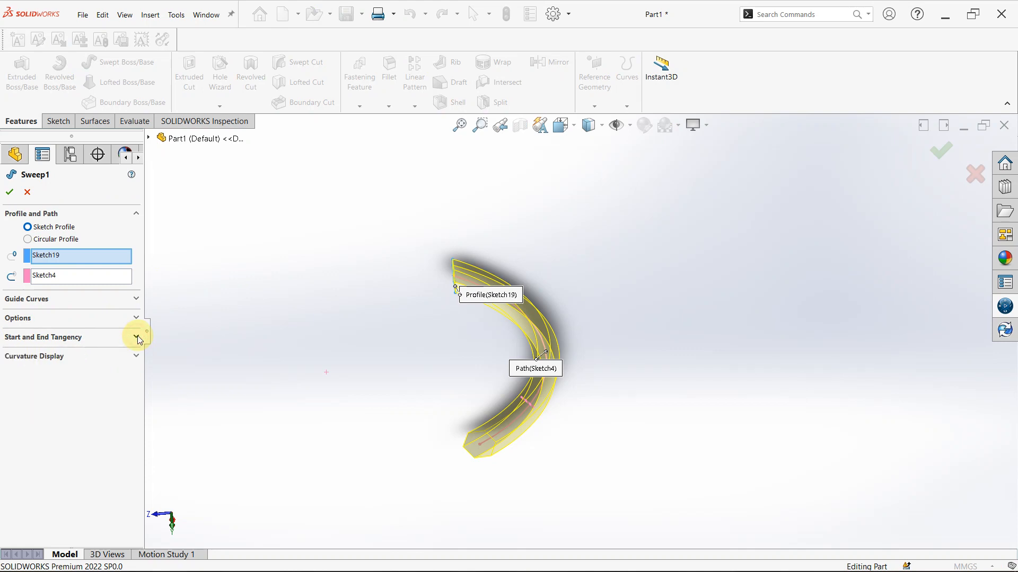
click(136, 357)
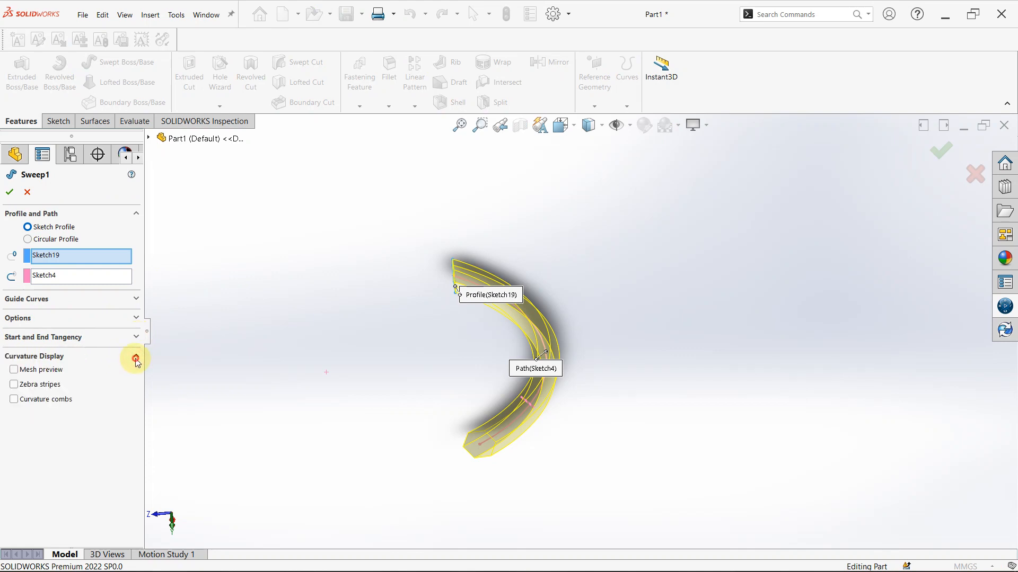
click(136, 356)
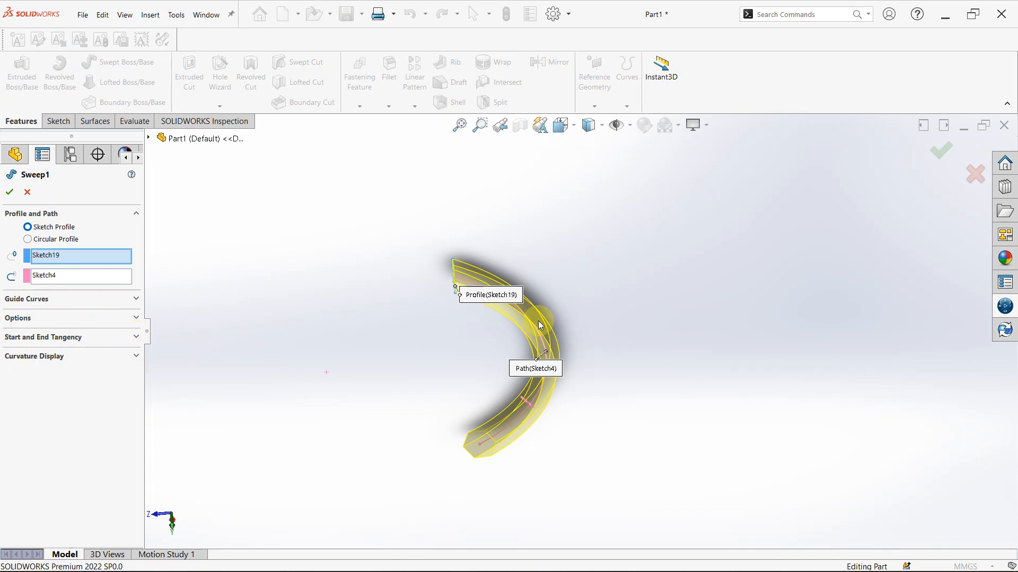
click(28, 194)
Delete the solid sweep feature while keeping its hexagon and arc sketches
click(32, 329)
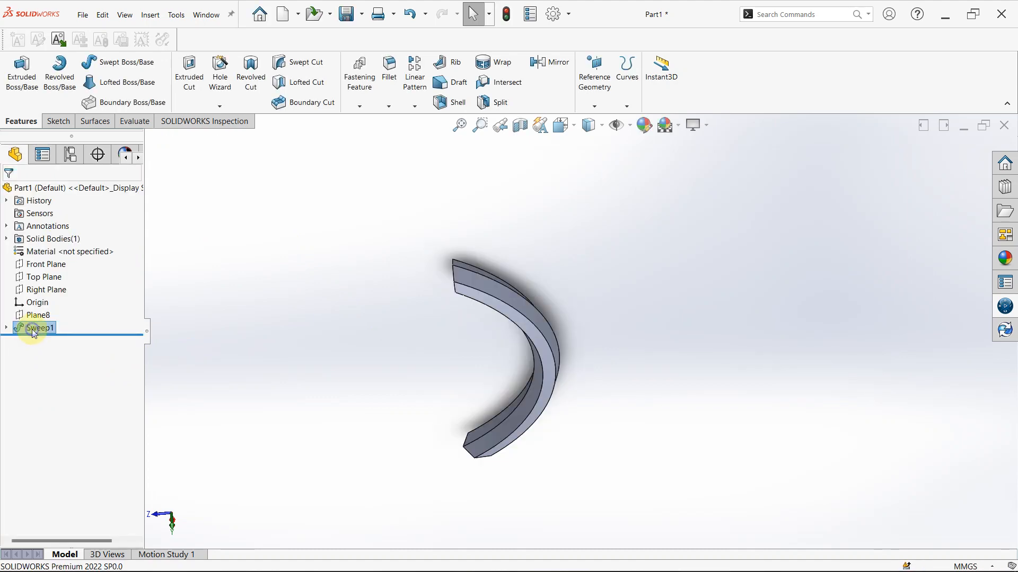
right_click(33, 332)
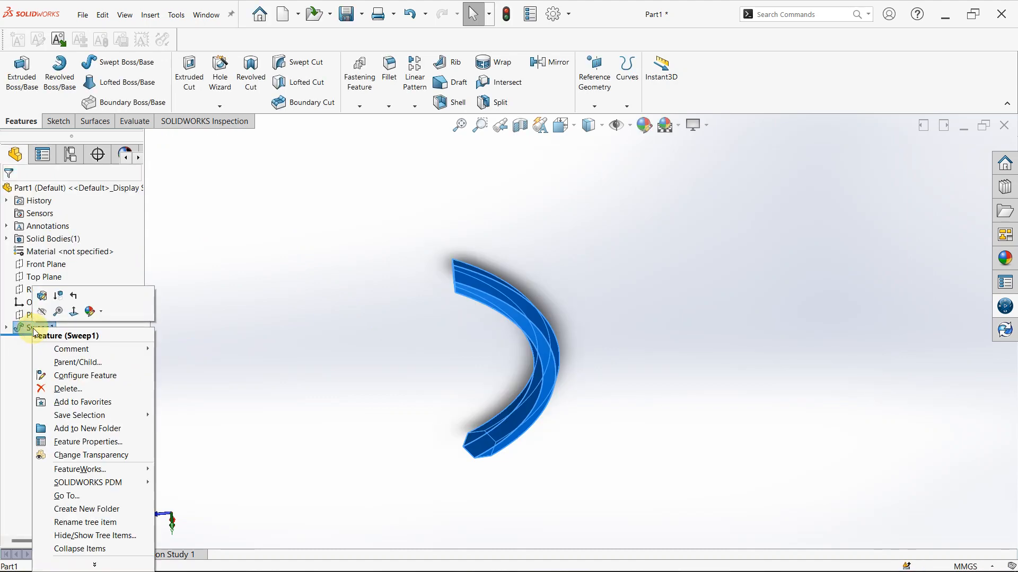
click(66, 389)
click(596, 220)
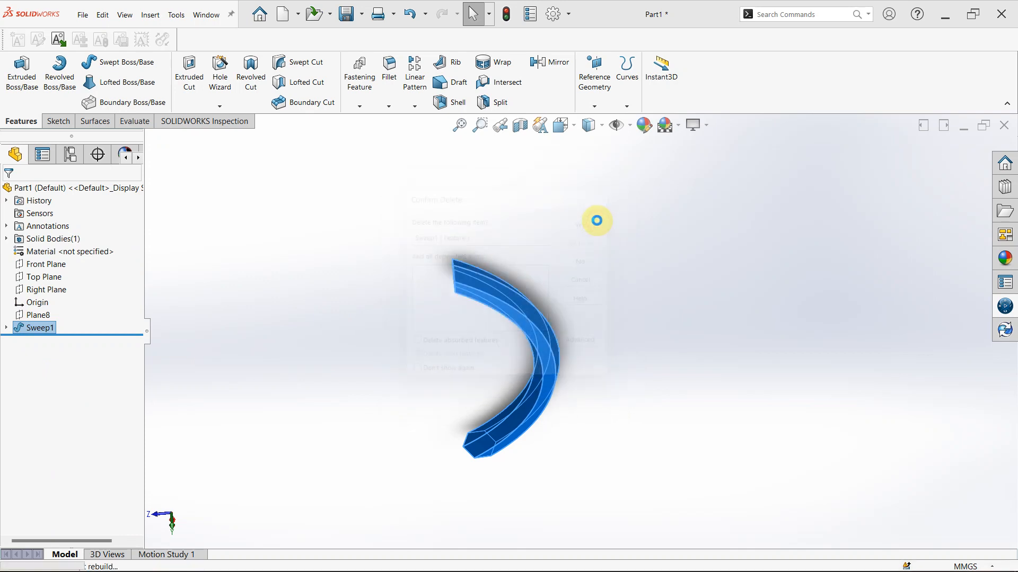
Start a new Swept Boss/Base using the hexagon sketch as profile and the arc sketch as path
click(97, 70)
scroll(468, 278, down, 2)
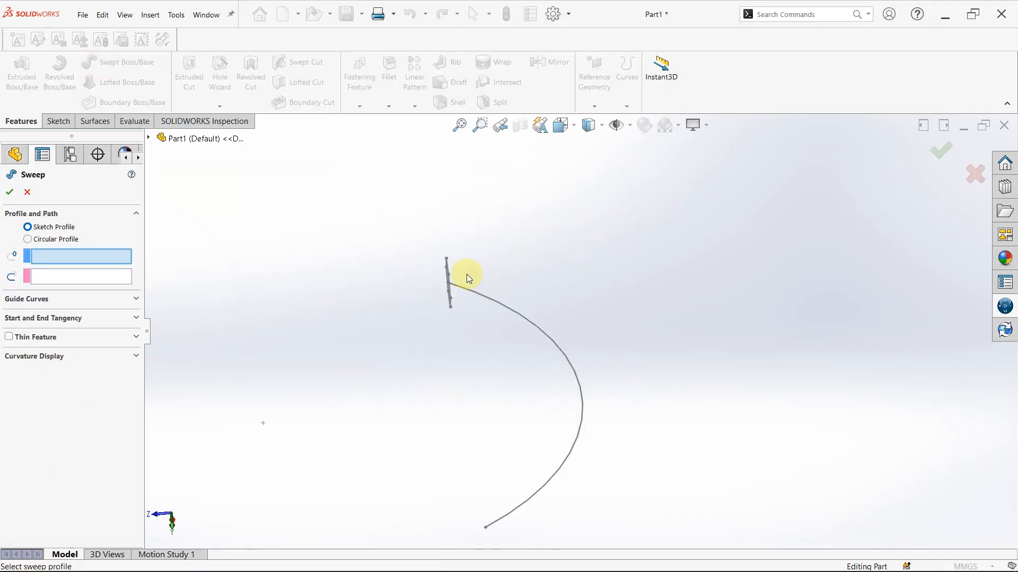
scroll(467, 277, down, 4)
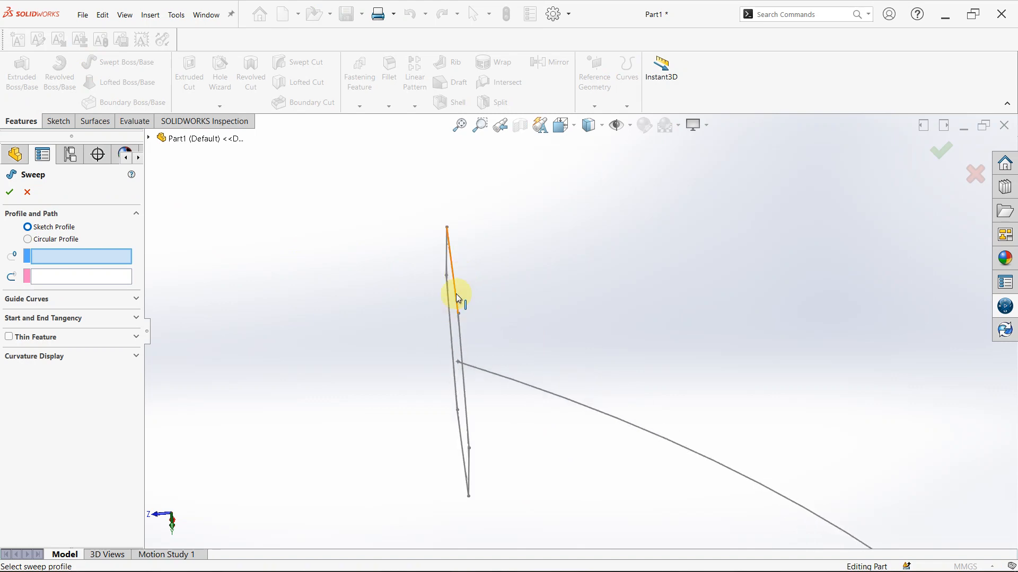
click(456, 293)
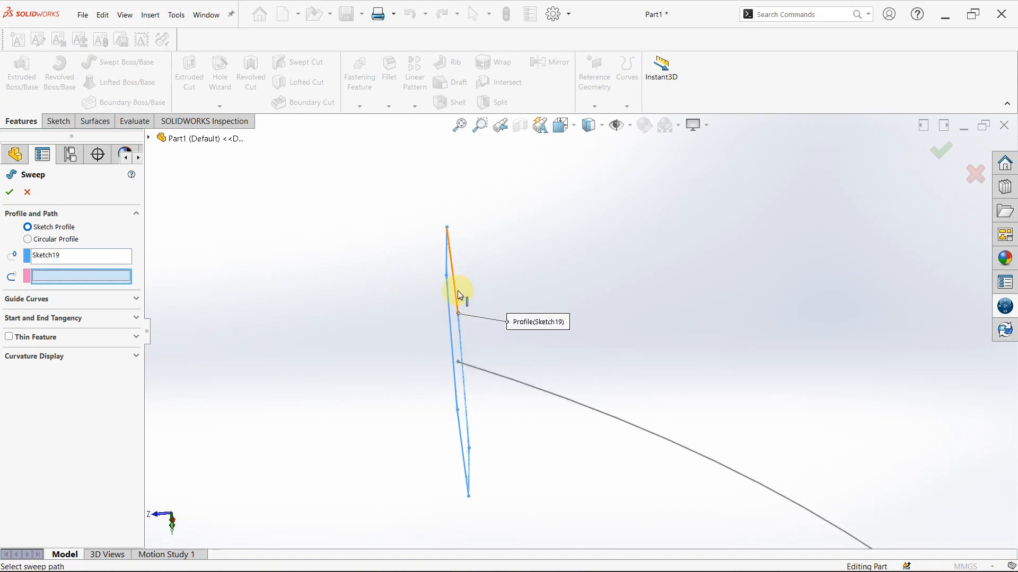
click(488, 377)
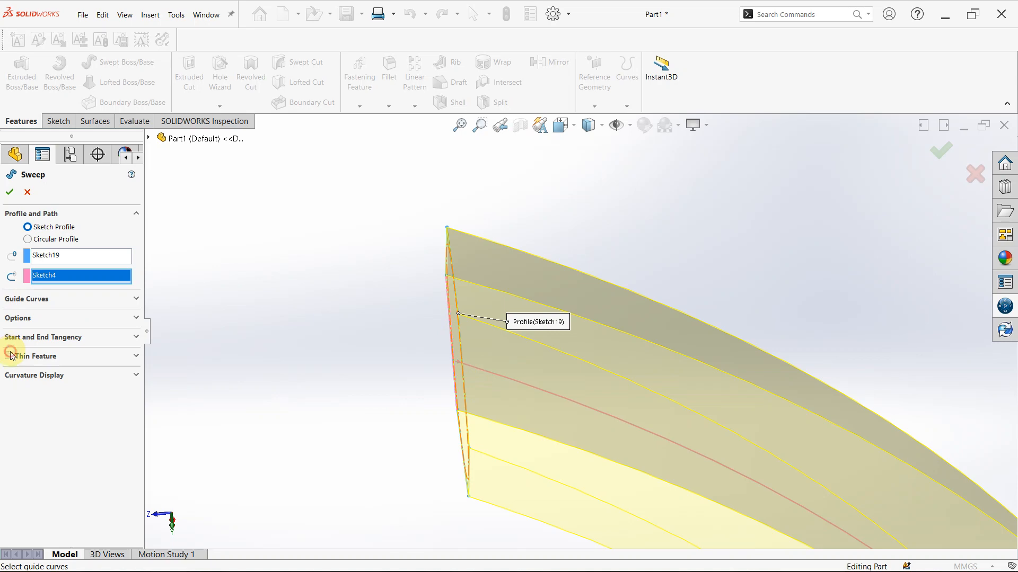
Make the sweep a one-direction thin feature with the wall reversed to the outside of the hexagon, 1 mm thick, and finish it
click(8, 356)
middle_drag(572, 409, 792, 450)
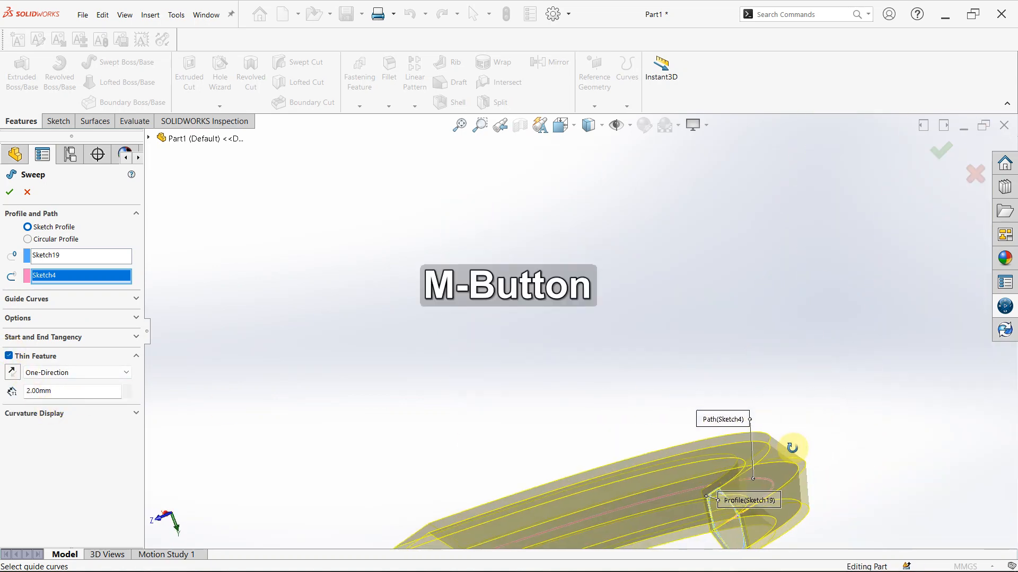
scroll(751, 527, down, 4)
middle_drag(658, 460, 674, 261)
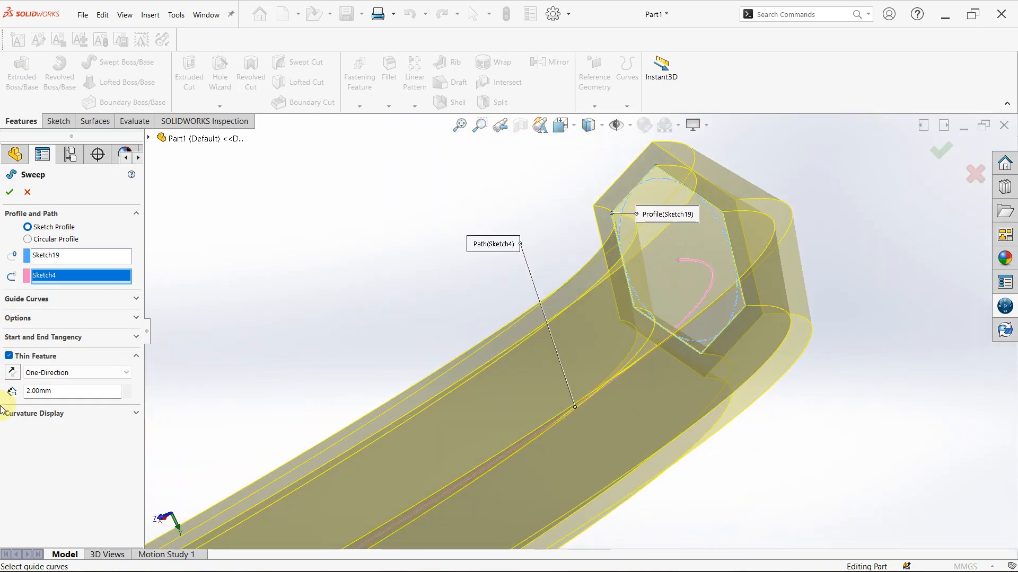
click(13, 374)
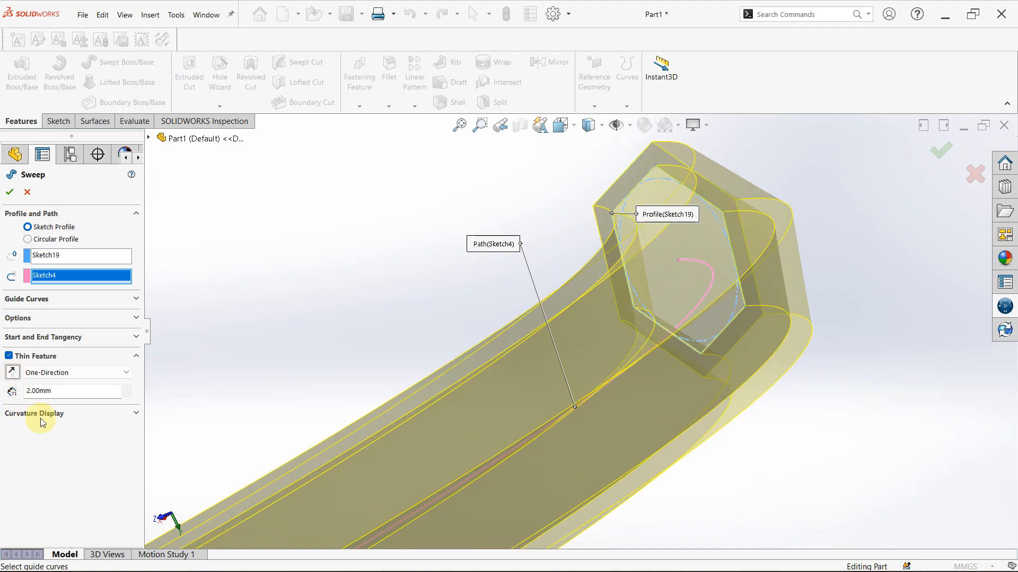
double_click(63, 390)
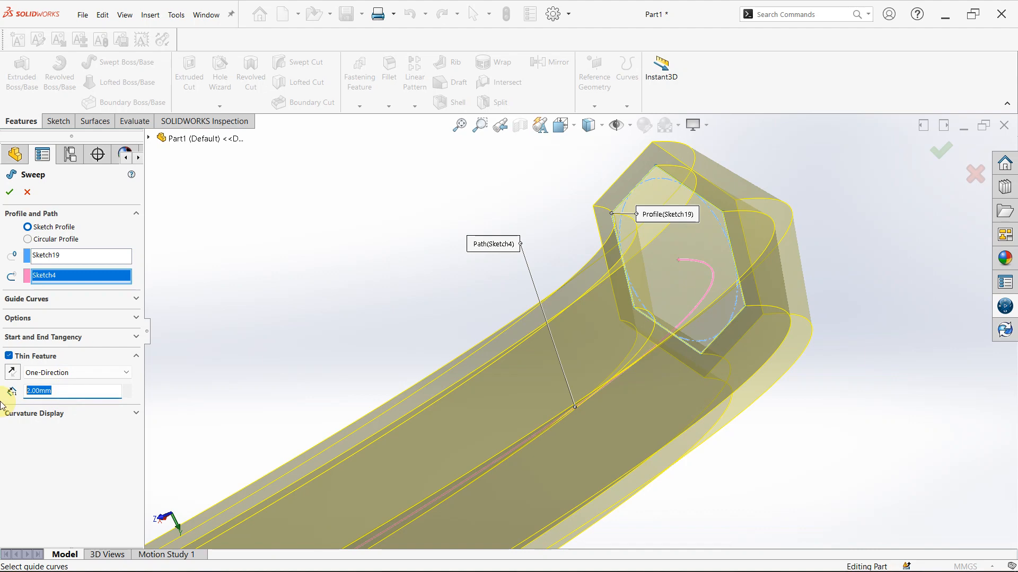
text(1)
key(Return)
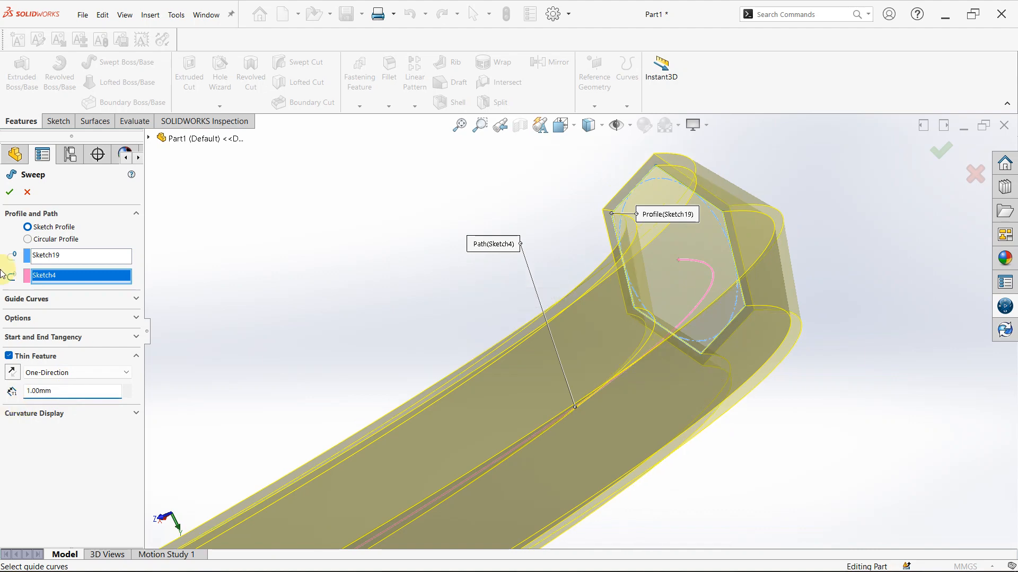
click(11, 191)
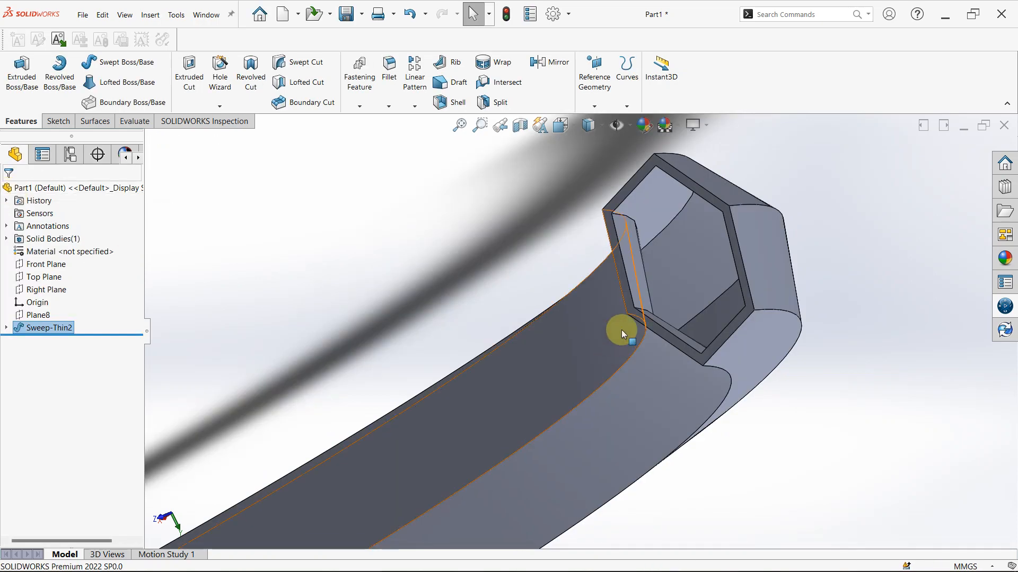
Open the thin sweep's definition to review its profile, path and thin feature settings, and leave it without changes
middle_drag(632, 313, 551, 292)
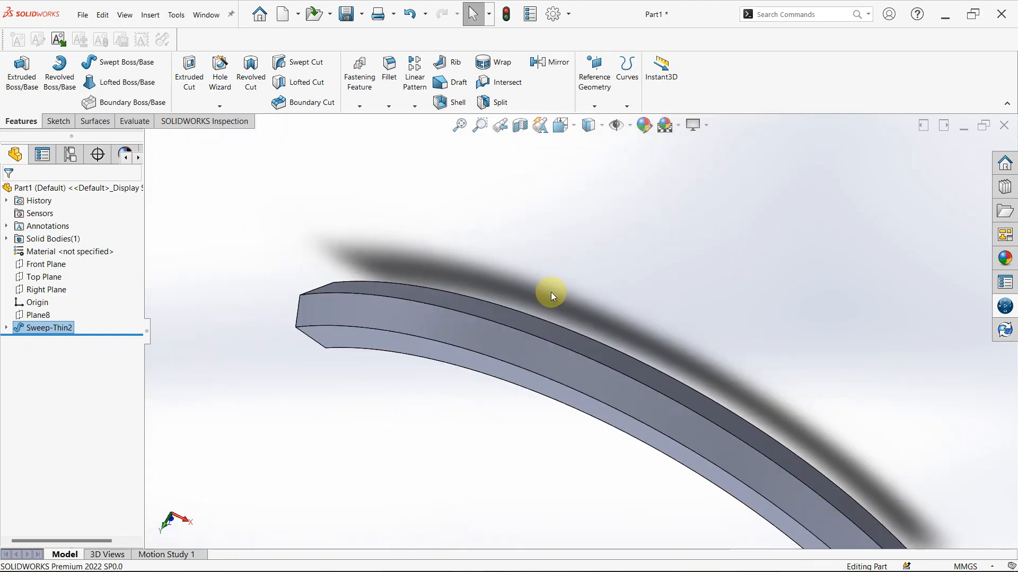
scroll(584, 308, up, 2)
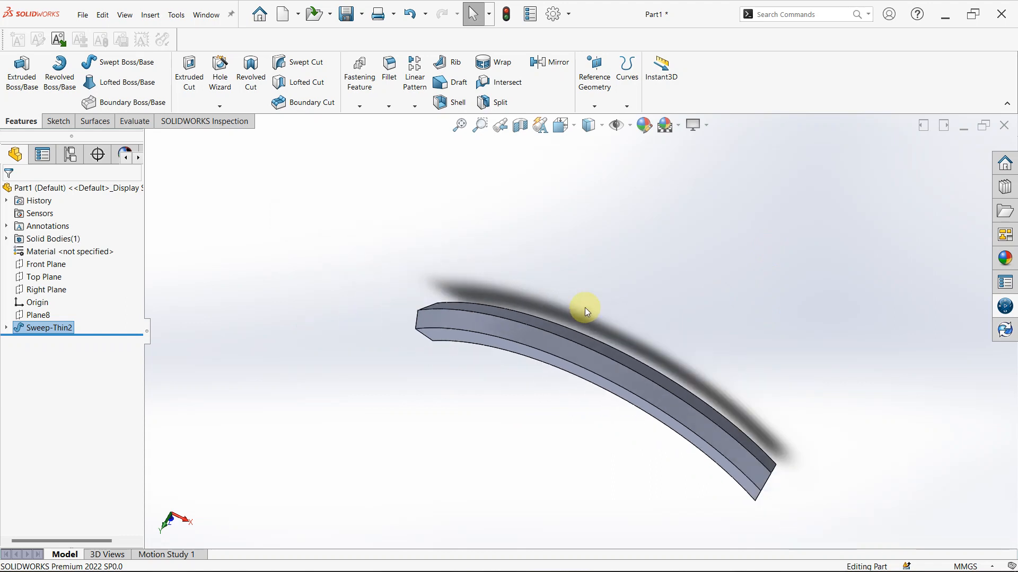
scroll(588, 310, up, 2)
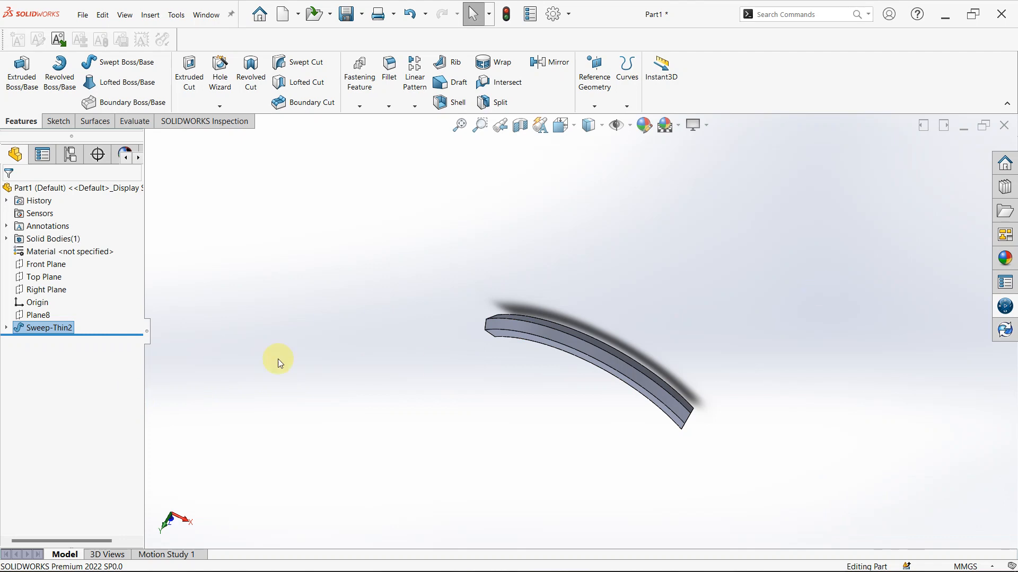
right_click(31, 330)
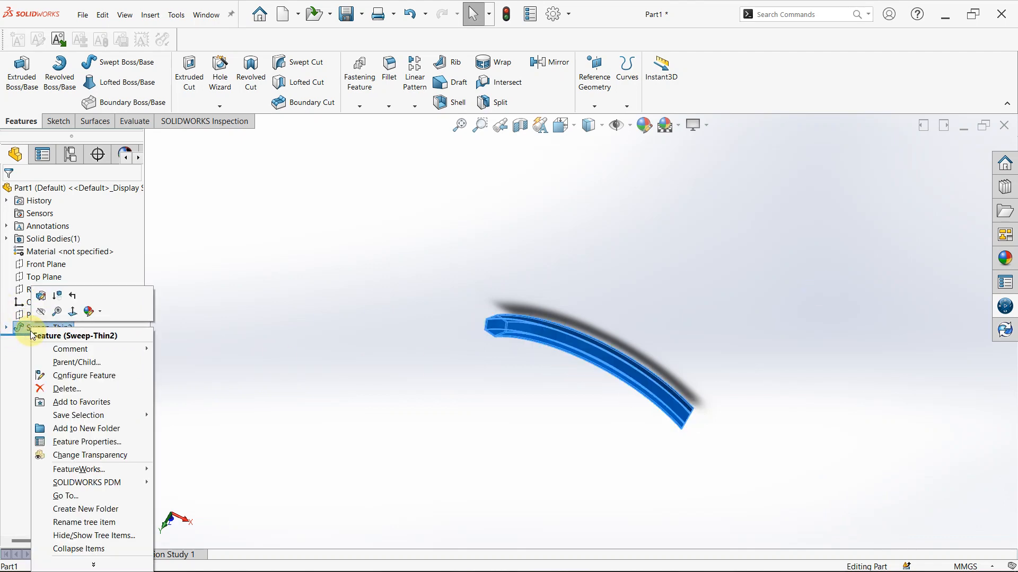
click(38, 295)
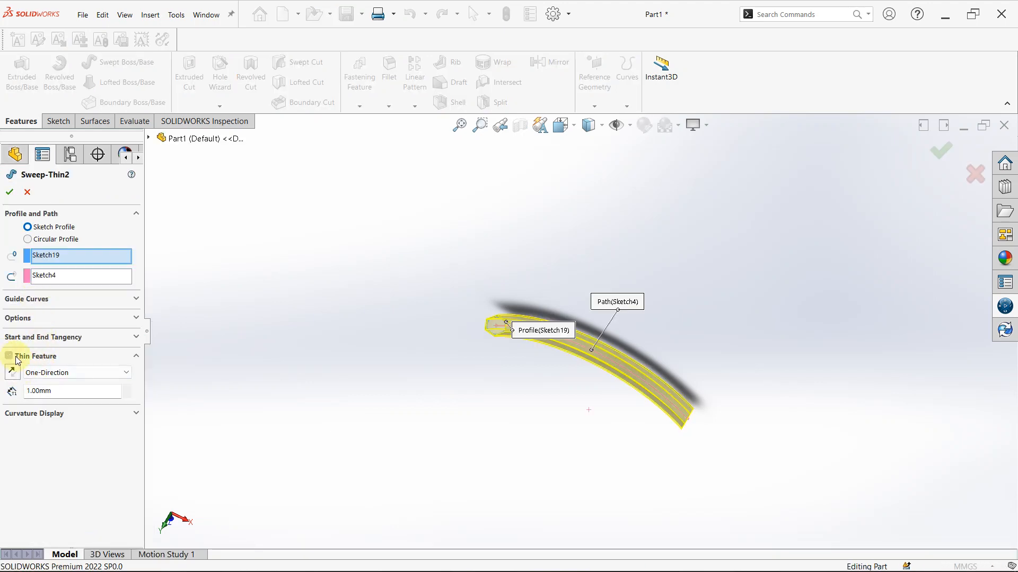
click(31, 197)
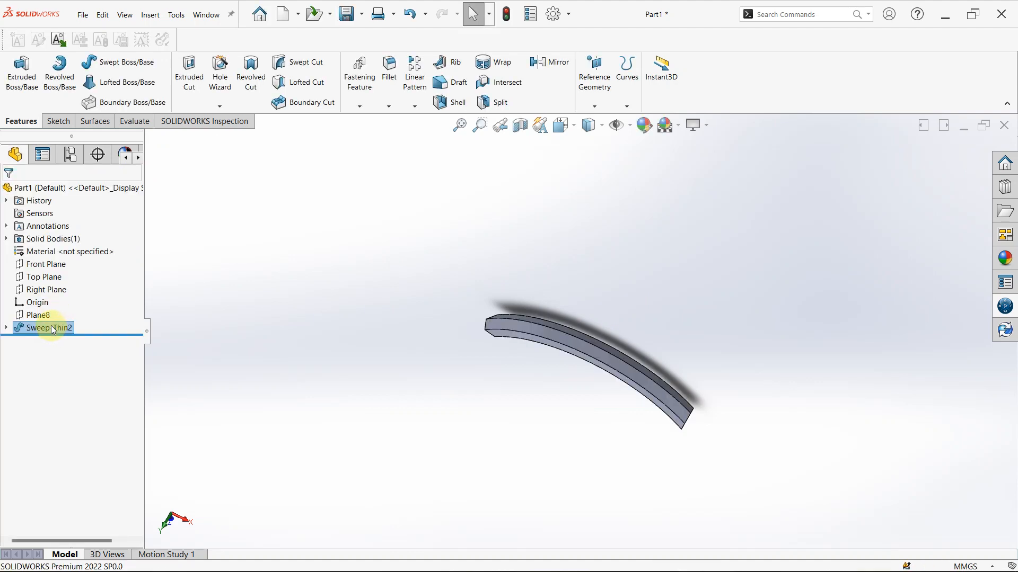
Delete the thin sweep feature and sweep the hexagon sketch along the arc sketch as a solid body without Thin Feature
key(Delete)
key(Return)
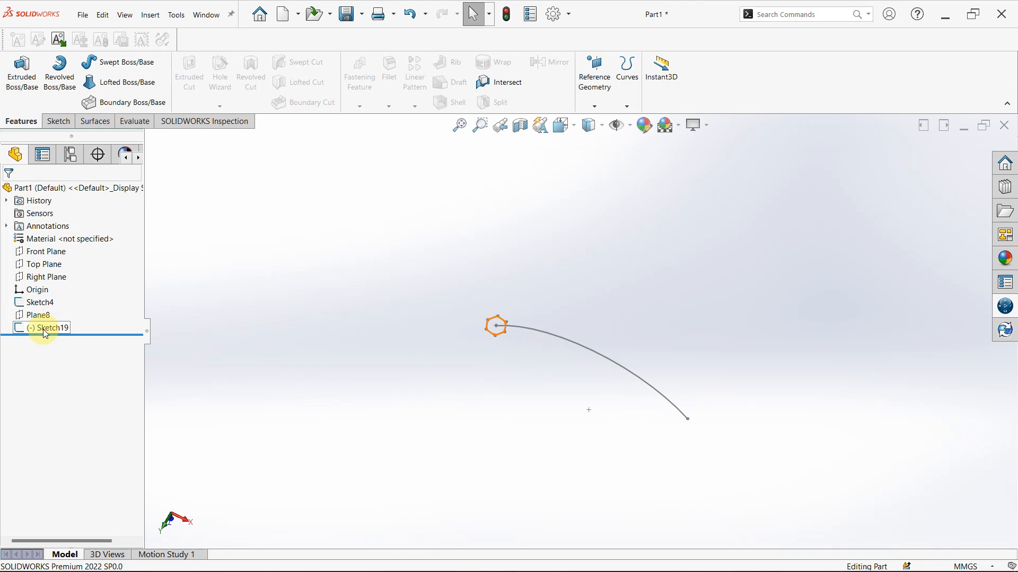
click(100, 70)
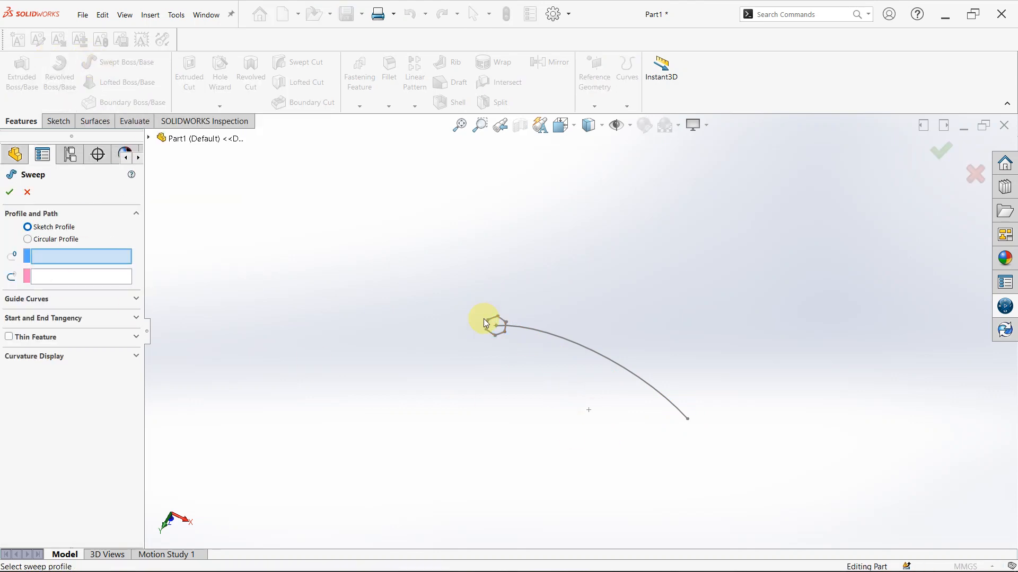
scroll(472, 313, down, 5)
click(526, 327)
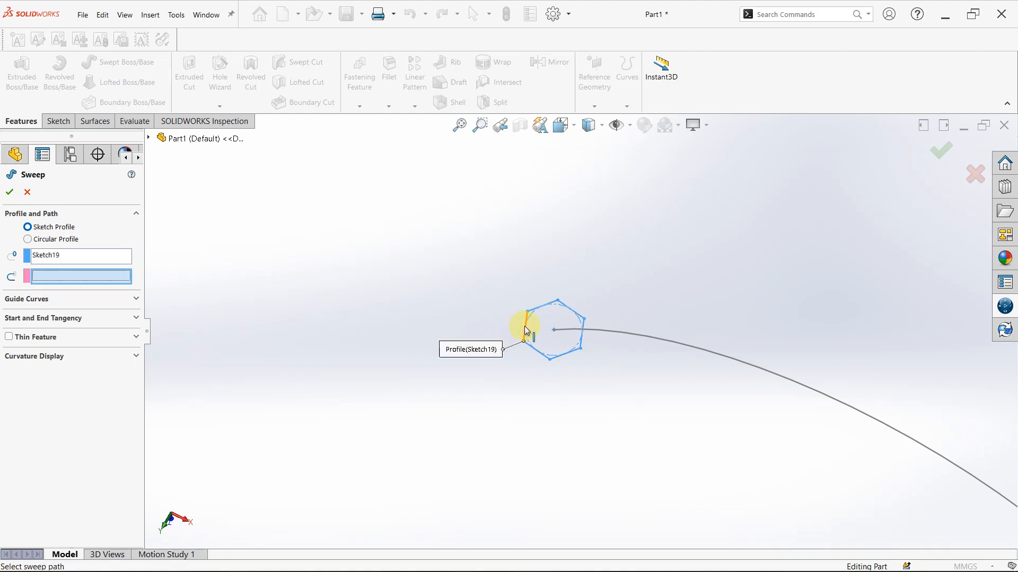
click(611, 334)
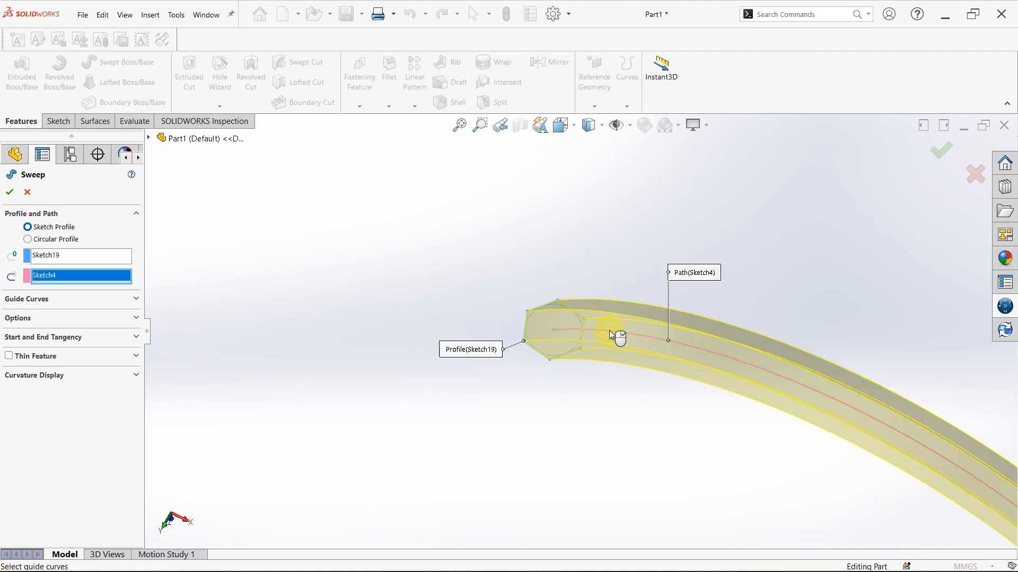
click(13, 193)
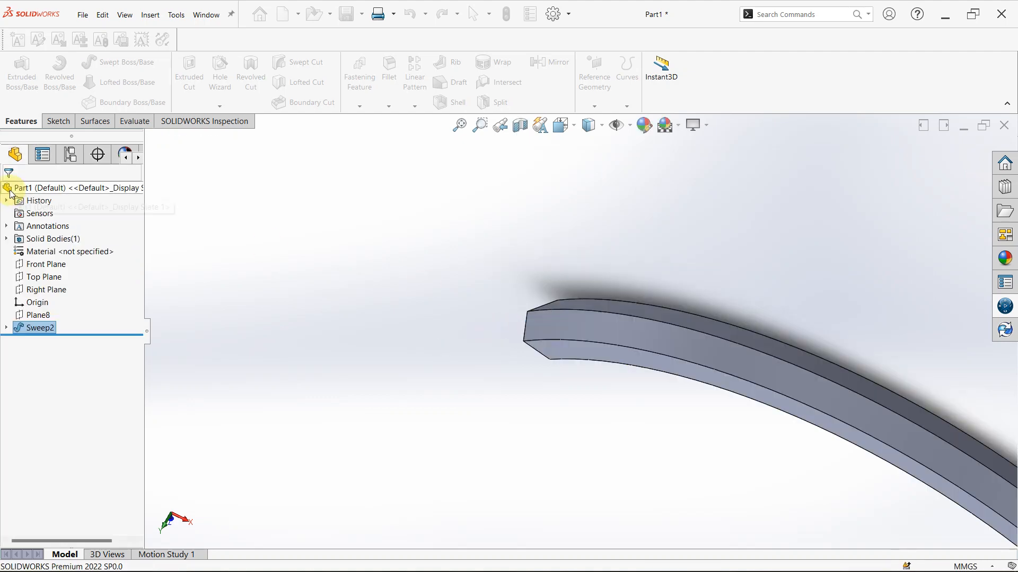
Start a new sketch on the hexagonal end face of the swept body
scroll(546, 345, up, 4)
middle_drag(622, 412, 681, 377)
scroll(676, 307, down, 4)
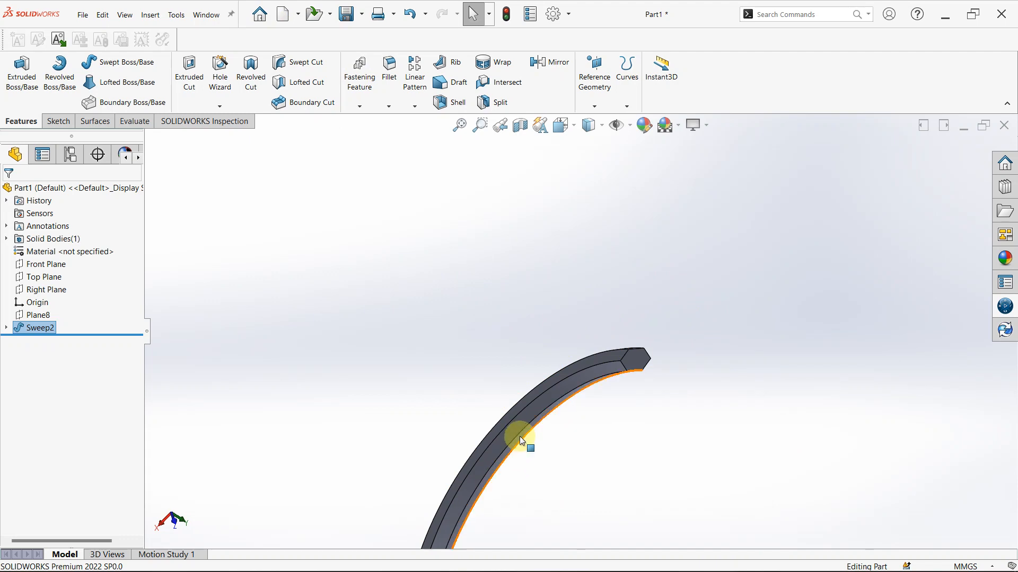
scroll(520, 438, down, 3)
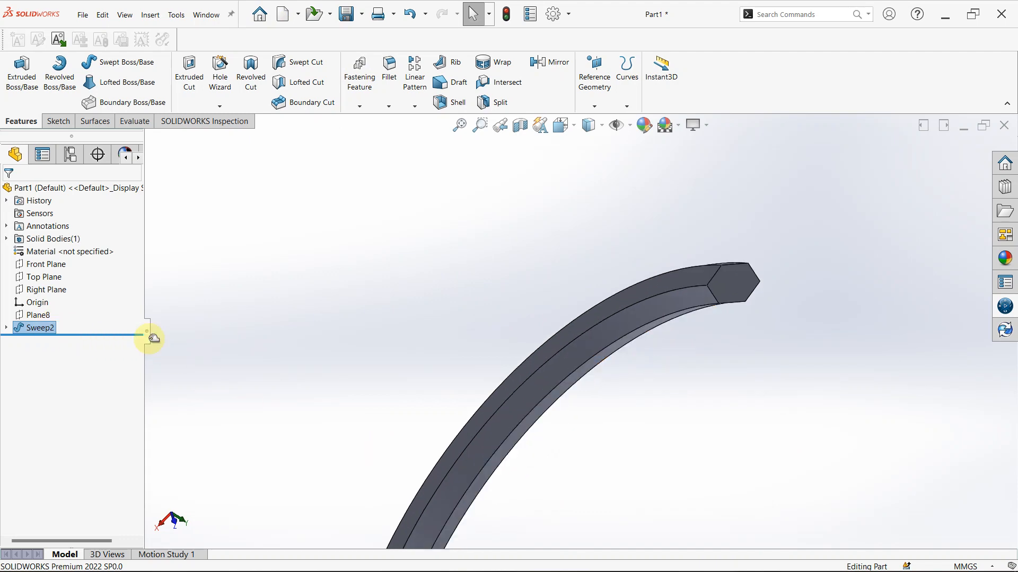
middle_drag(758, 251, 727, 380)
click(712, 348)
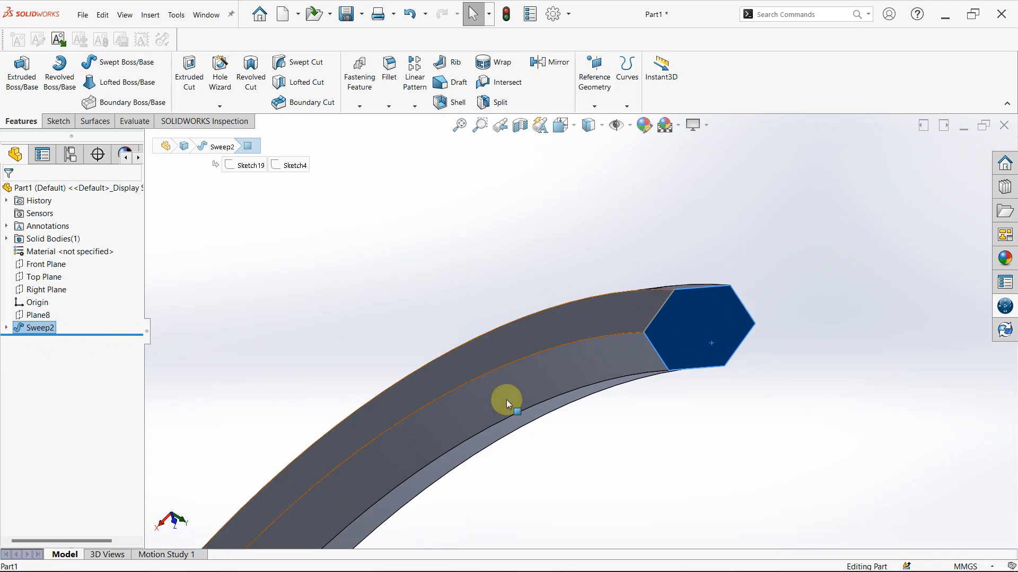
right_click(691, 324)
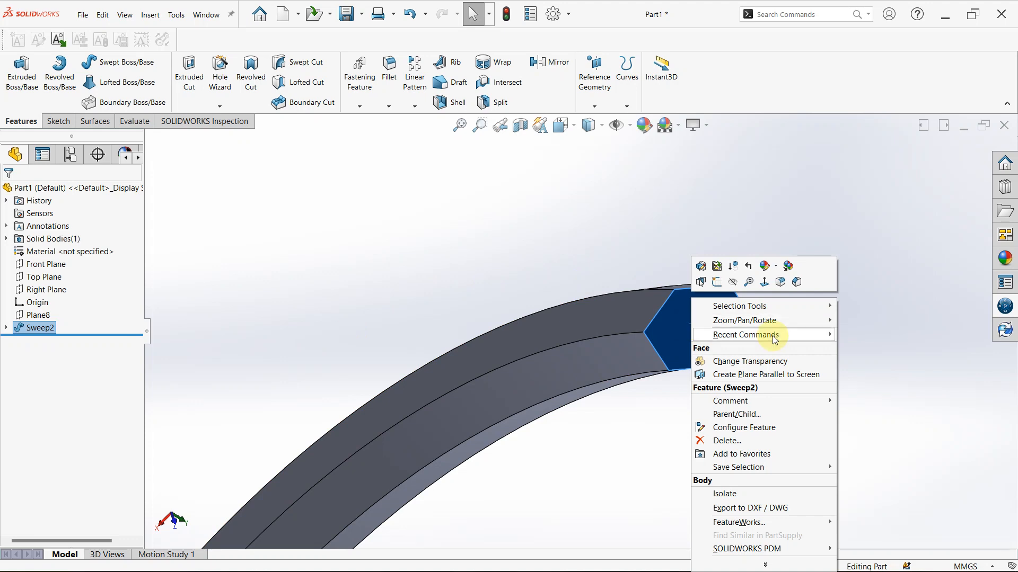
click(718, 283)
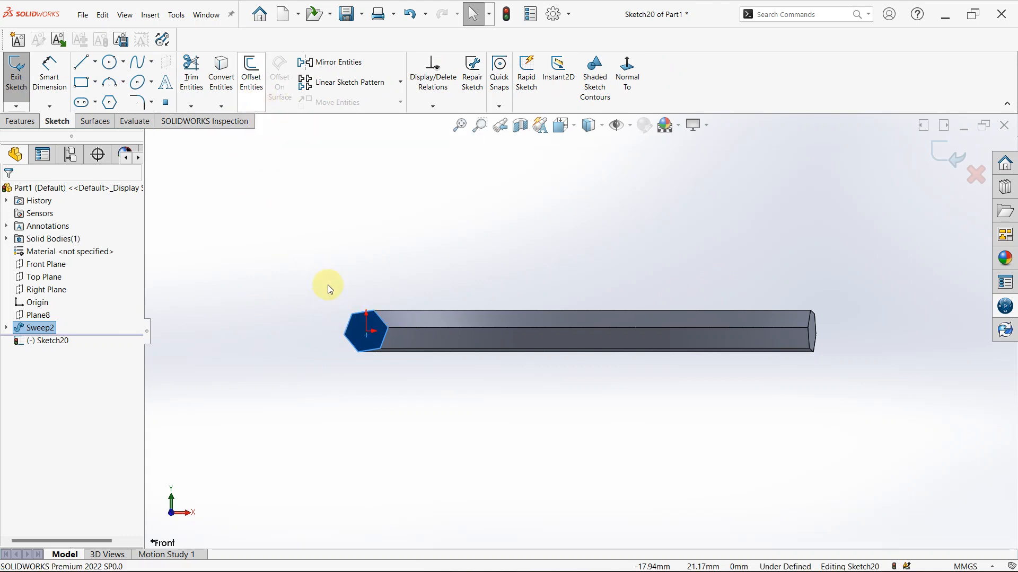
Offset the end face's hexagonal outline 2 mm inward with the direction reversed, and exit the sketch
click(260, 96)
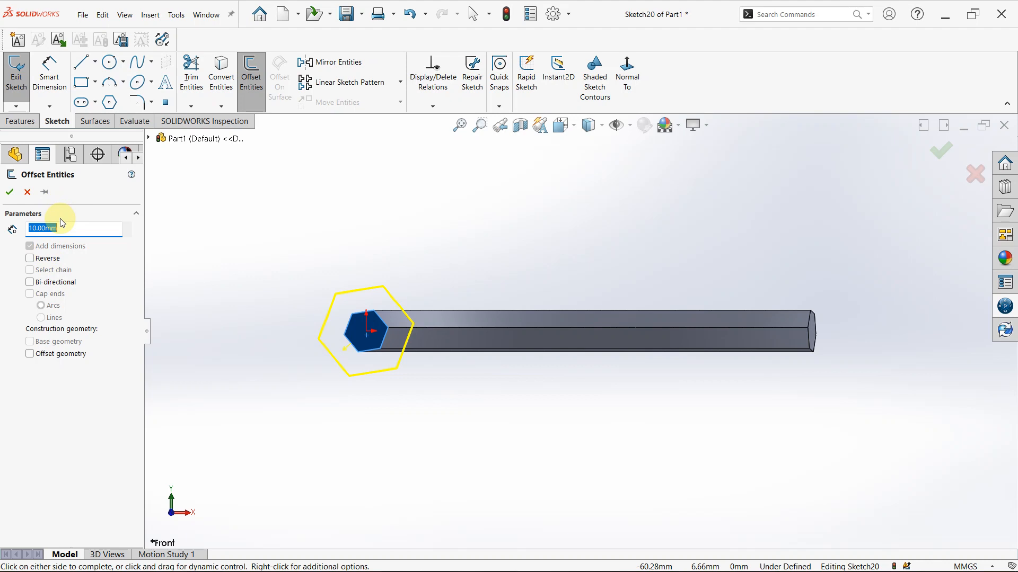
text(1)
key(Return)
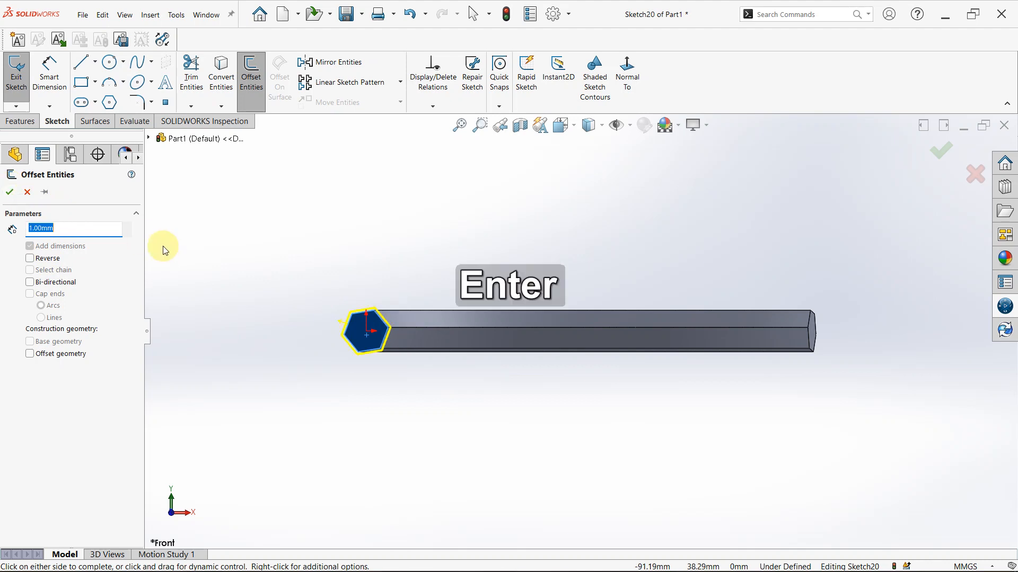
scroll(394, 321, down, 3)
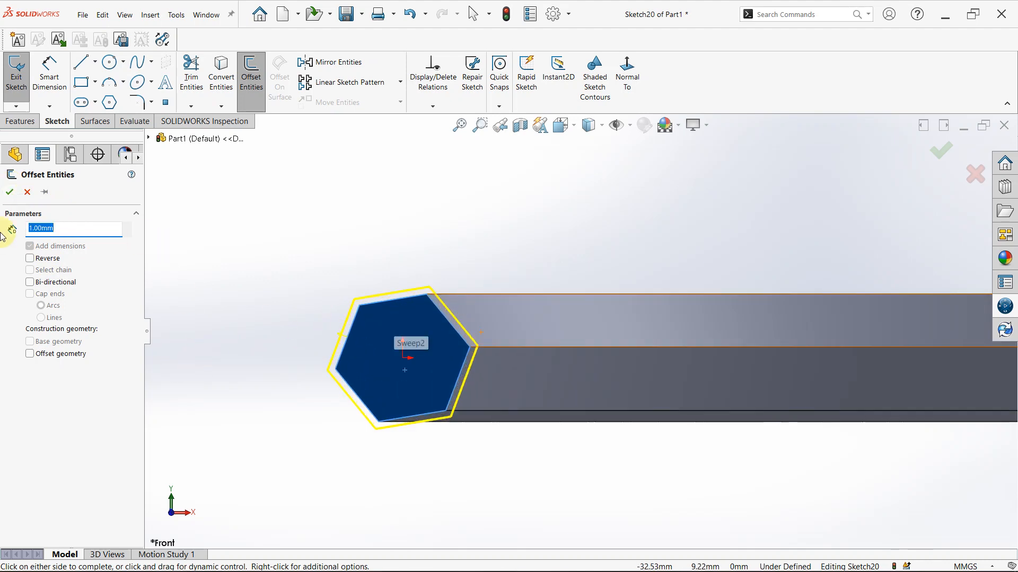
click(30, 258)
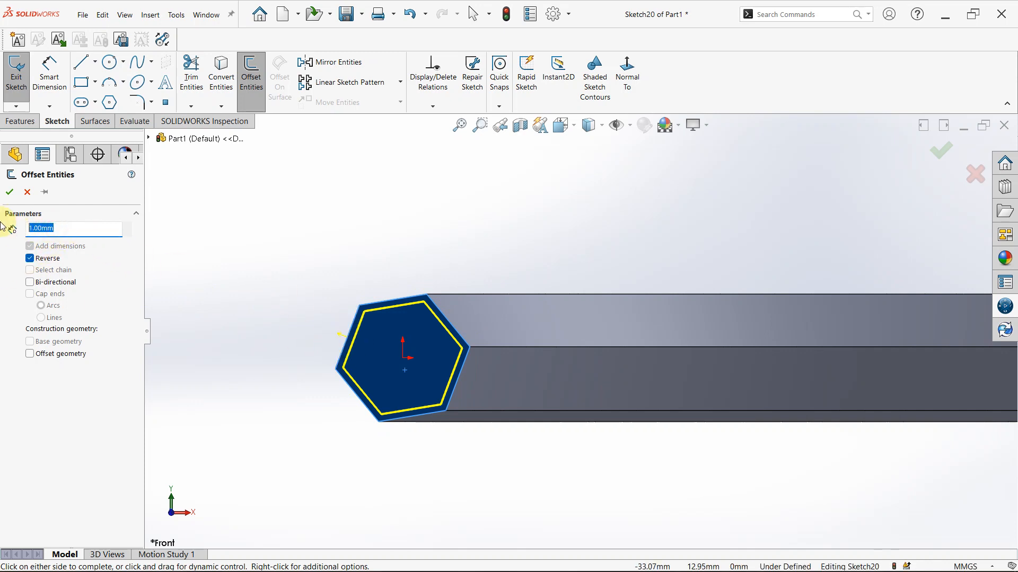
text(2)
key(Return)
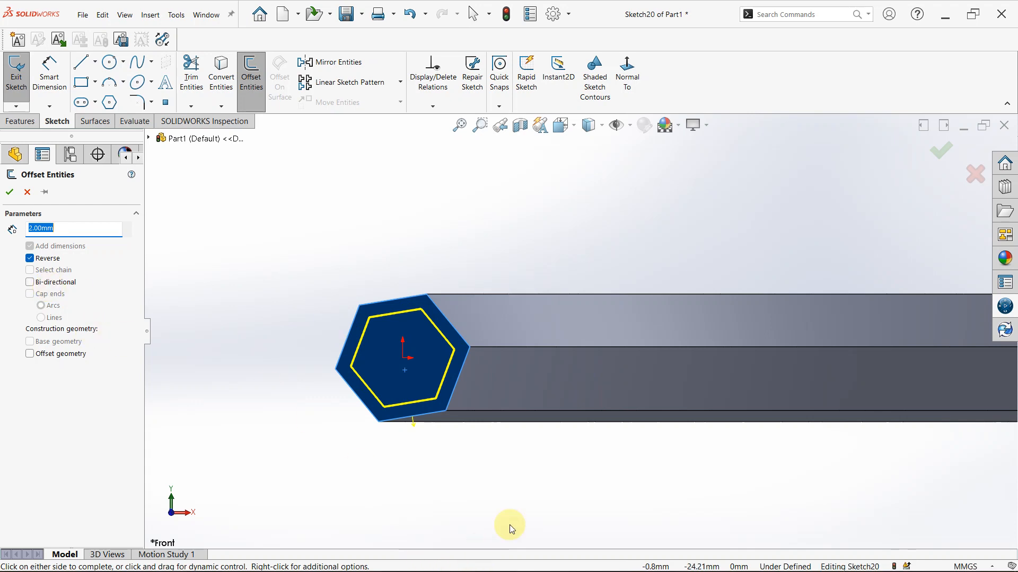
click(8, 200)
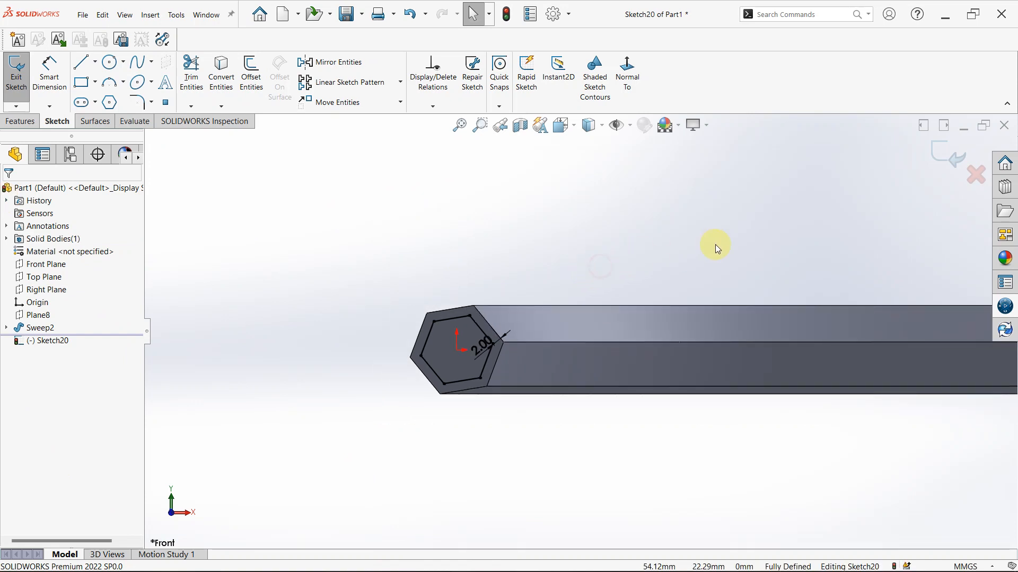
middle_drag(715, 247, 466, 352)
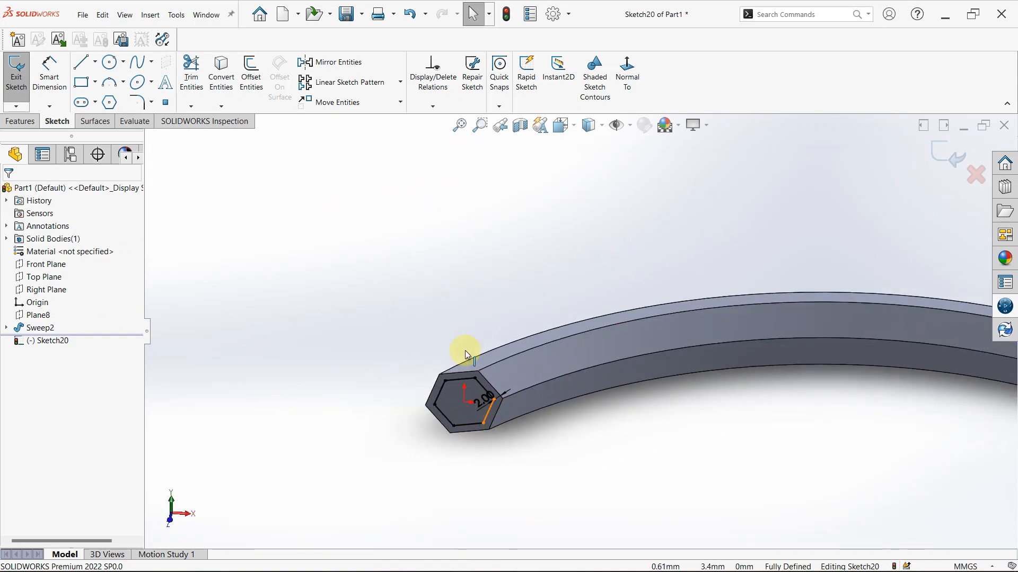
click(949, 153)
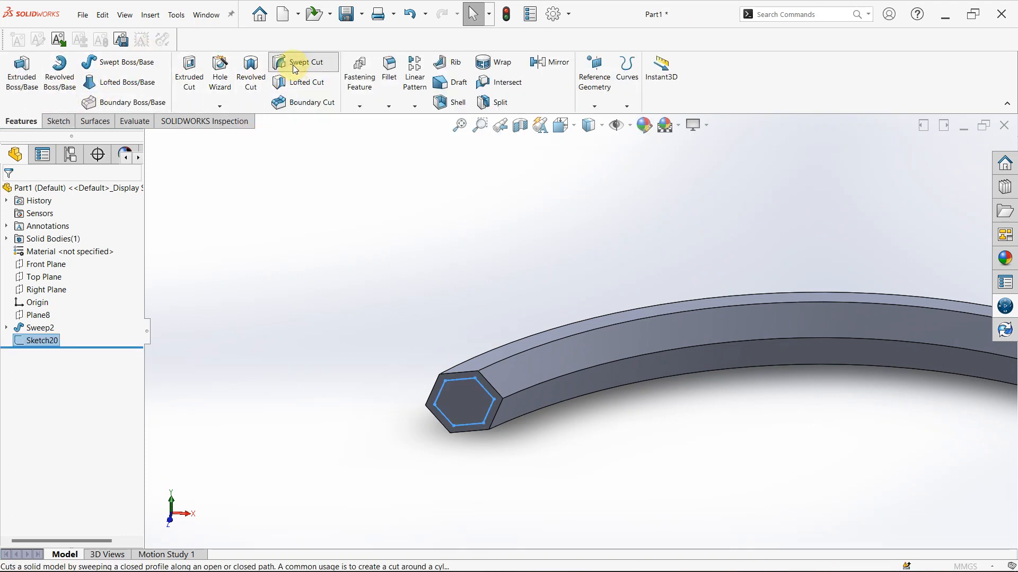
Hollow the body with a Swept Cut, using the inner hexagon sketch as profile and the solid sweep's arc sketch as path
click(295, 69)
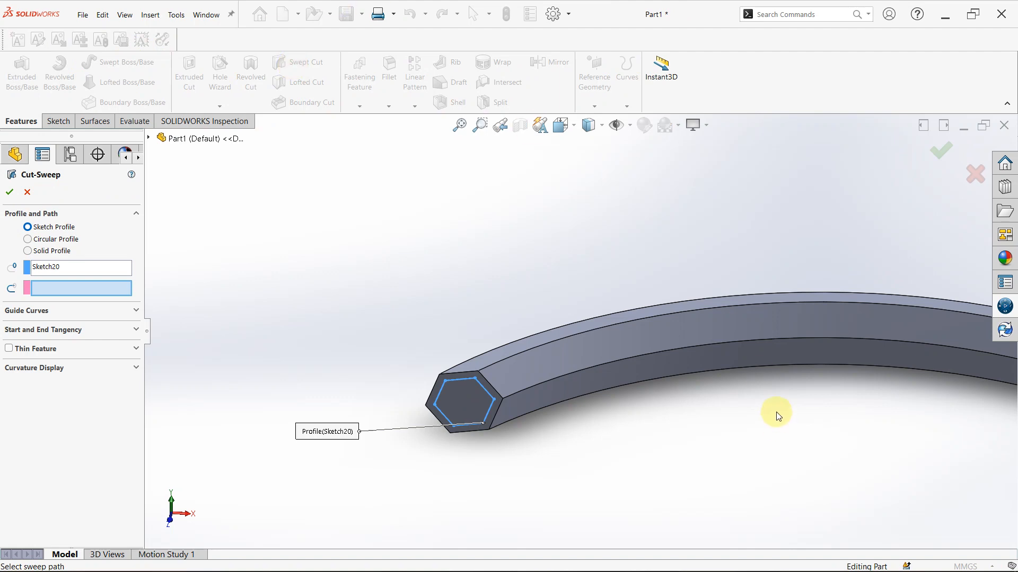
scroll(578, 358, up, 3)
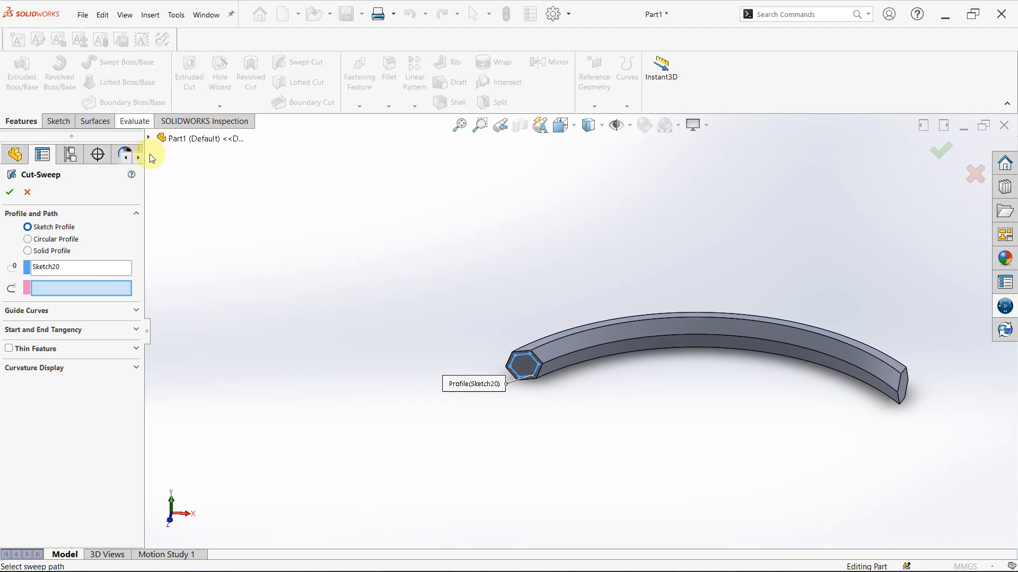
click(149, 140)
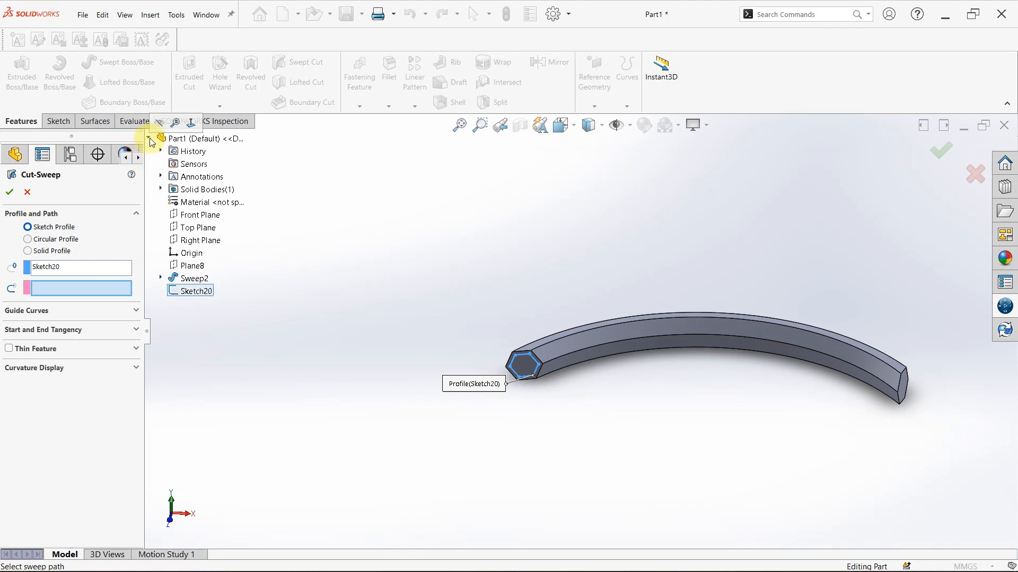
click(161, 276)
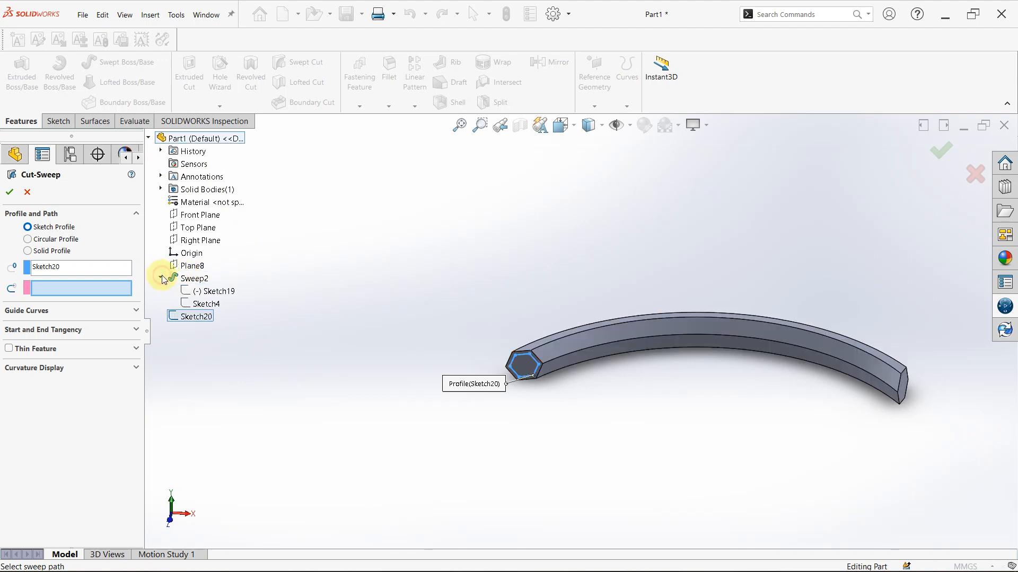
click(218, 301)
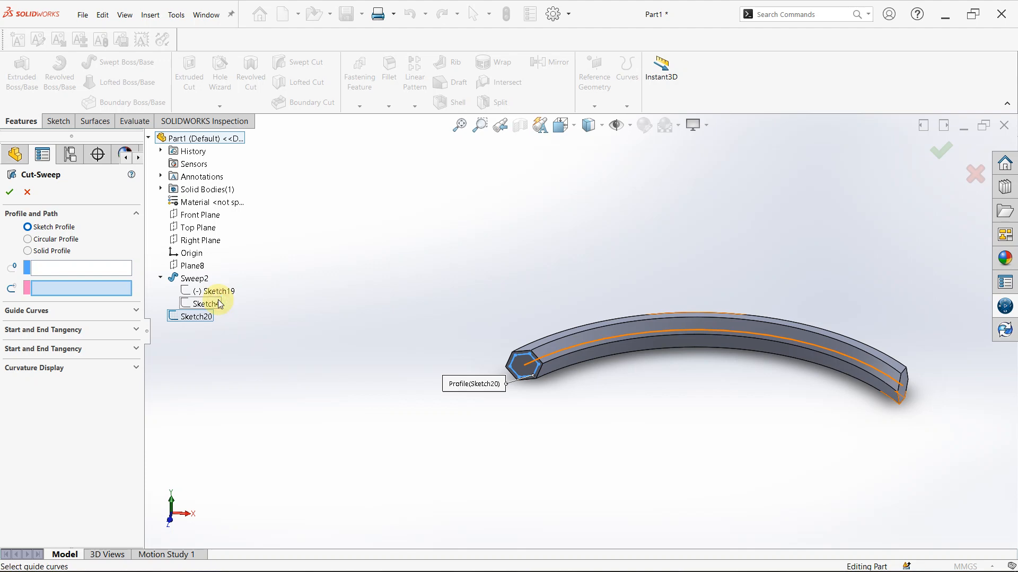
scroll(666, 374, down, 4)
scroll(567, 356, up, 5)
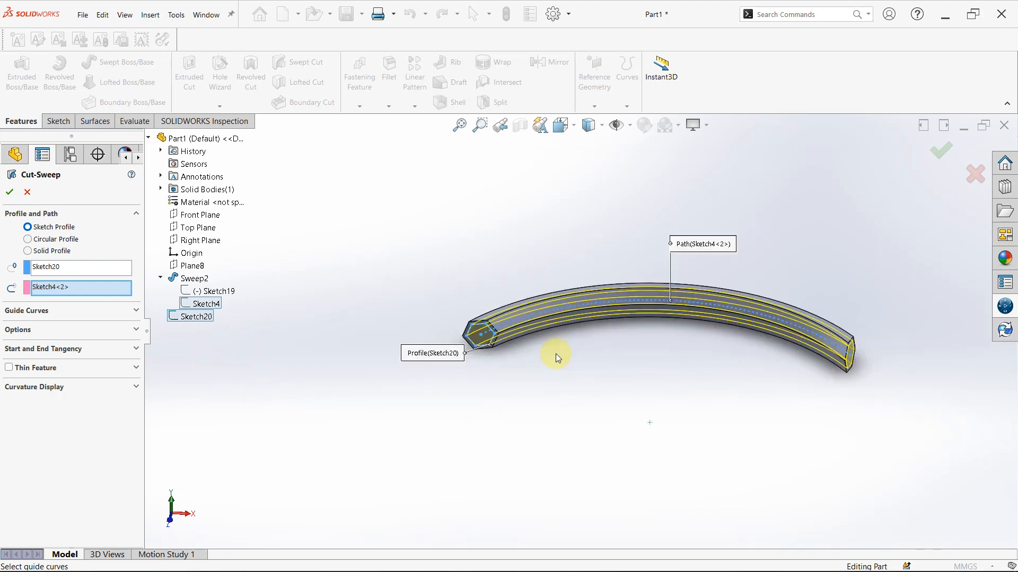
scroll(736, 338, down, 3)
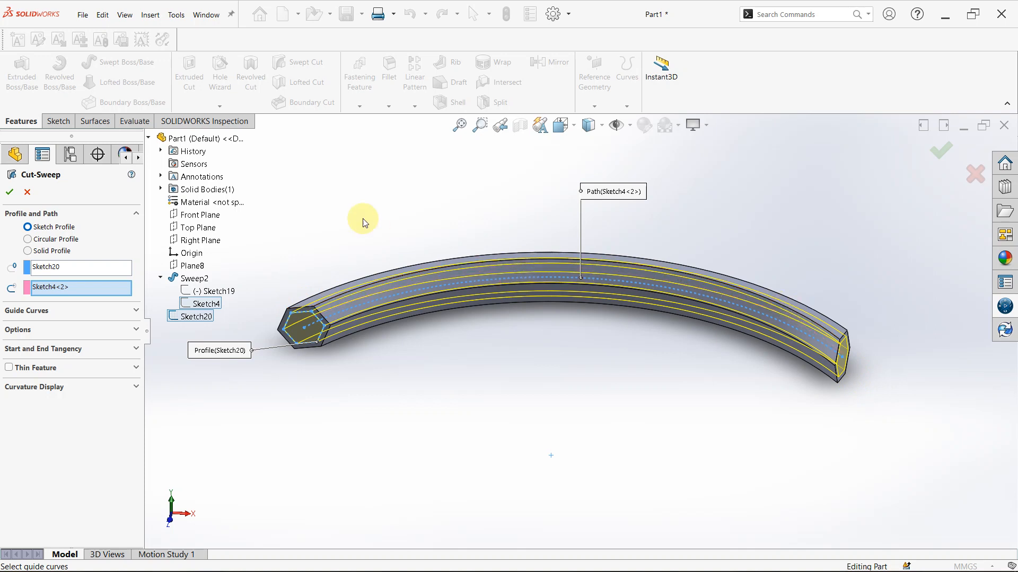
click(8, 193)
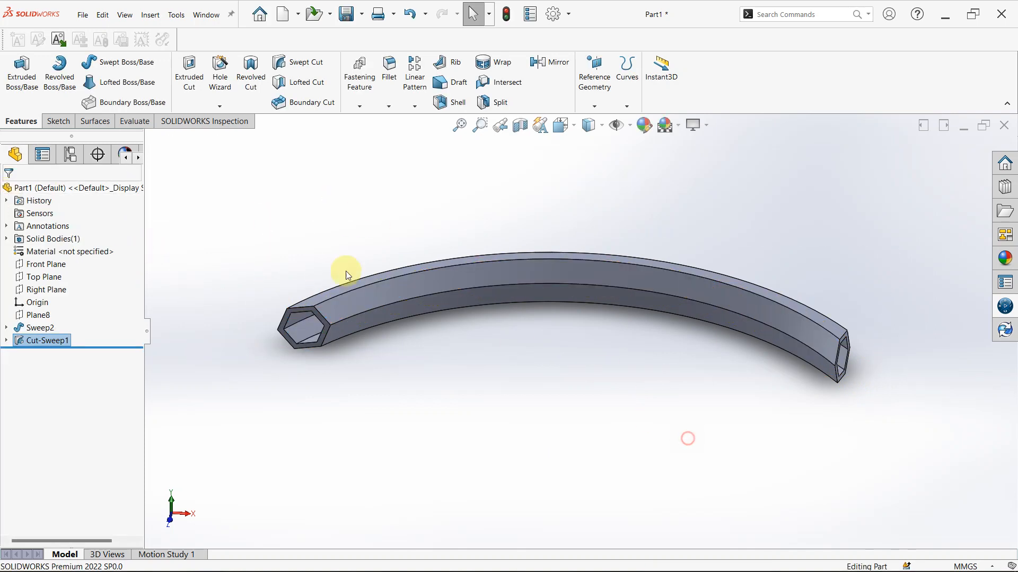
scroll(345, 304, down, 5)
middle_drag(346, 305, 431, 362)
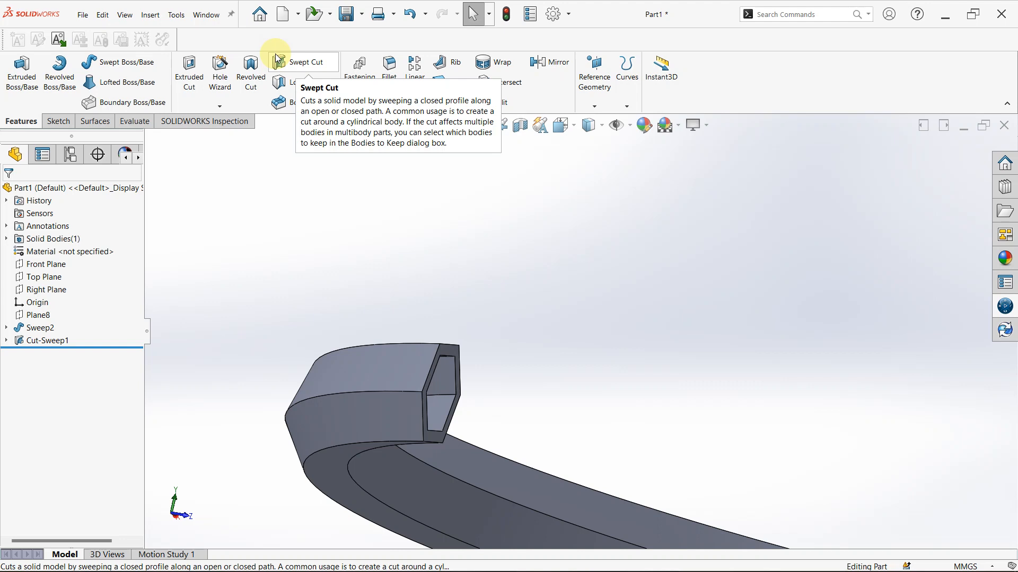
scroll(460, 391, up, 5)
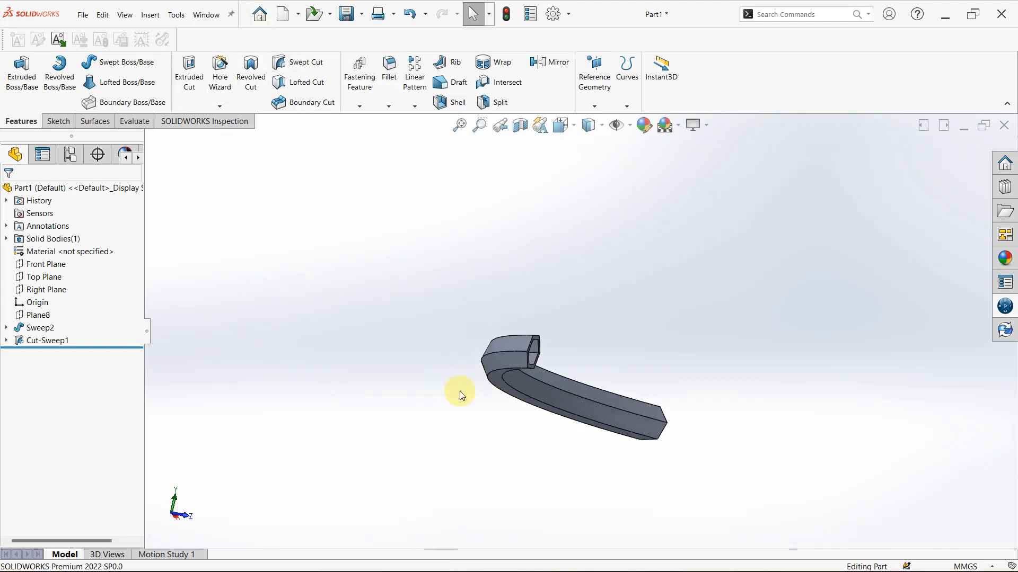
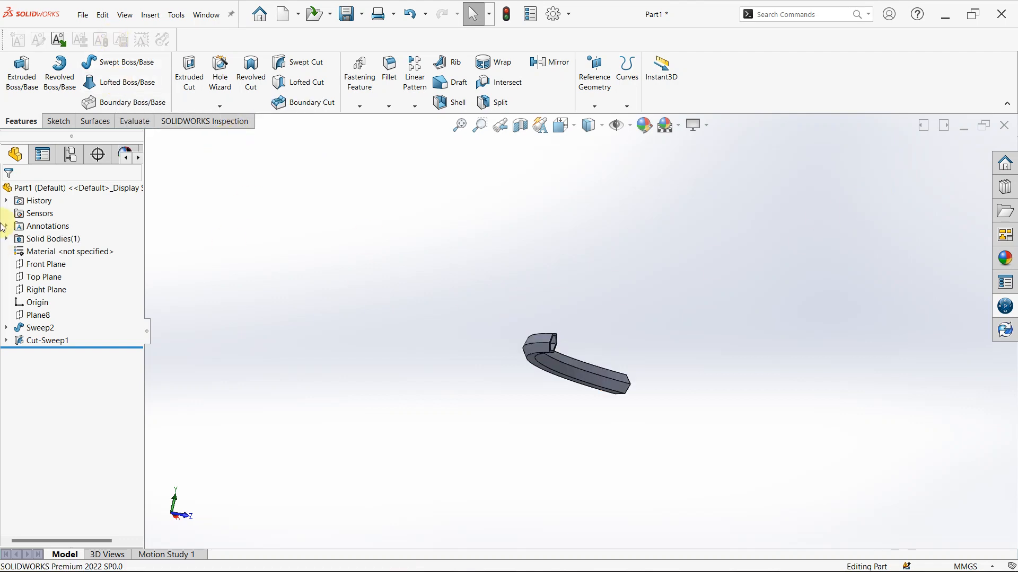
Delete the solid sweep together with the swept cut, and delete the hexagon profile sketch
click(41, 340)
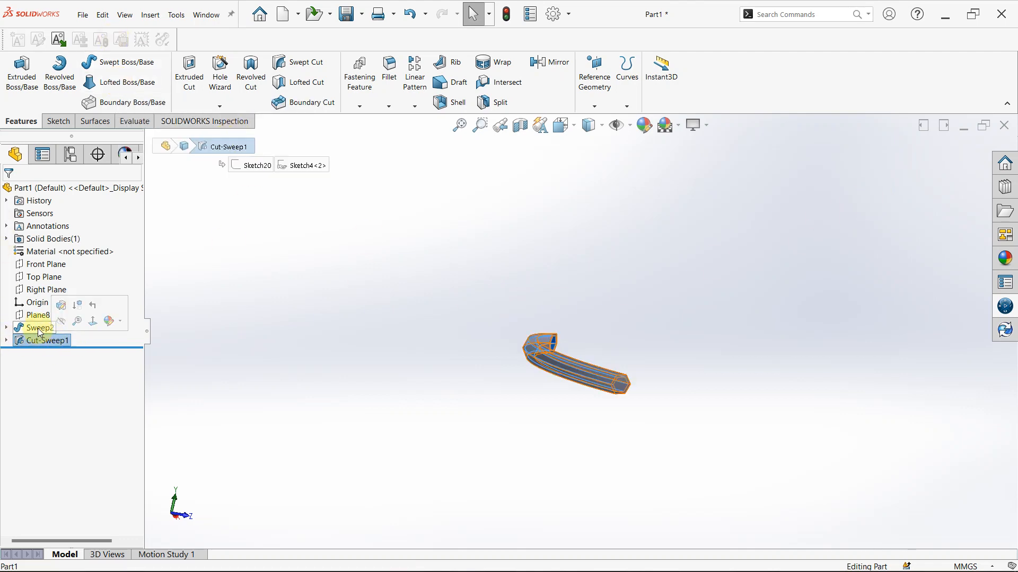
ctrl+click(37, 329)
key(Delete)
key(Return)
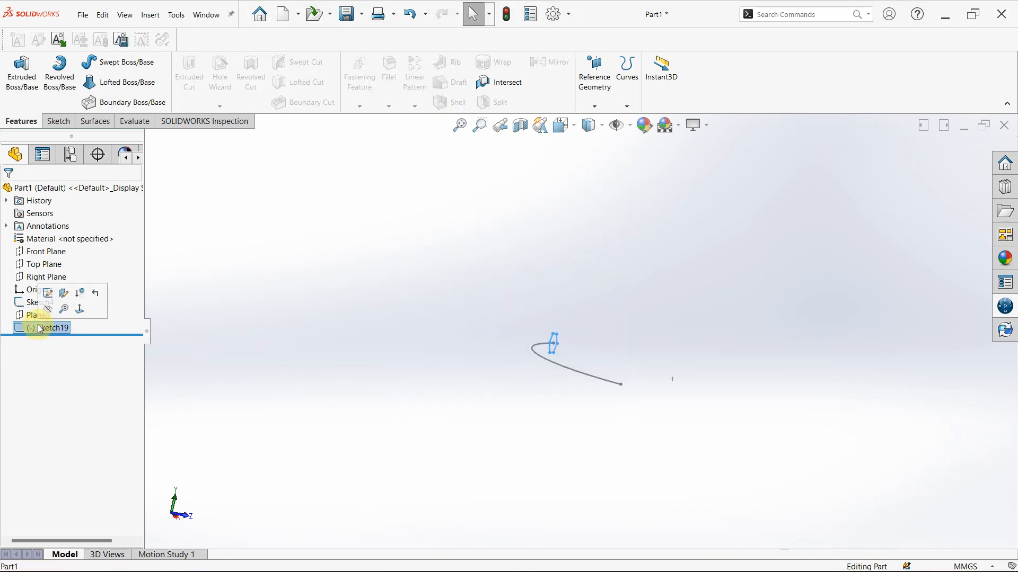
key(ctrl+Delete)
key(Return)
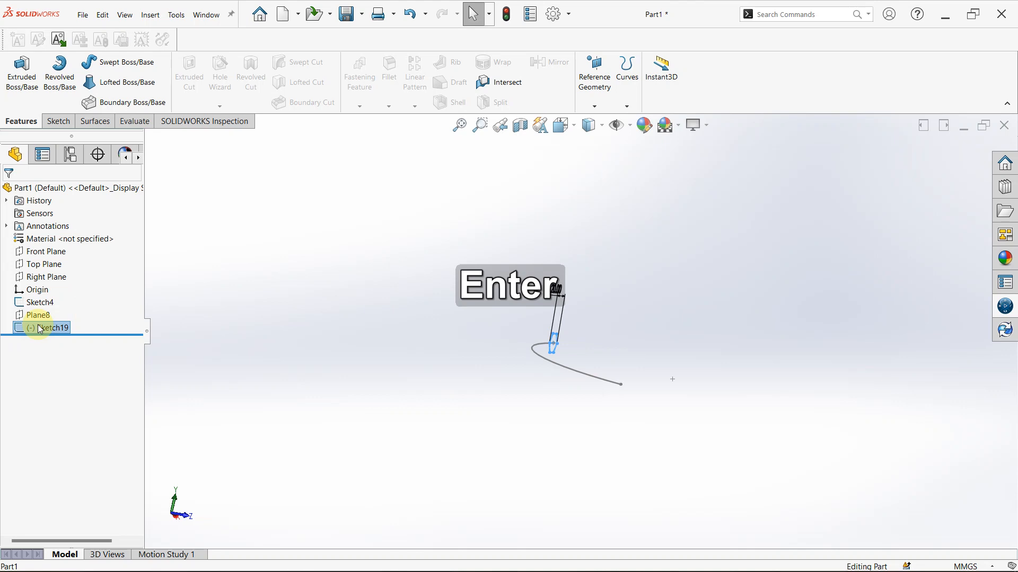
key(Delete)
key(Return)
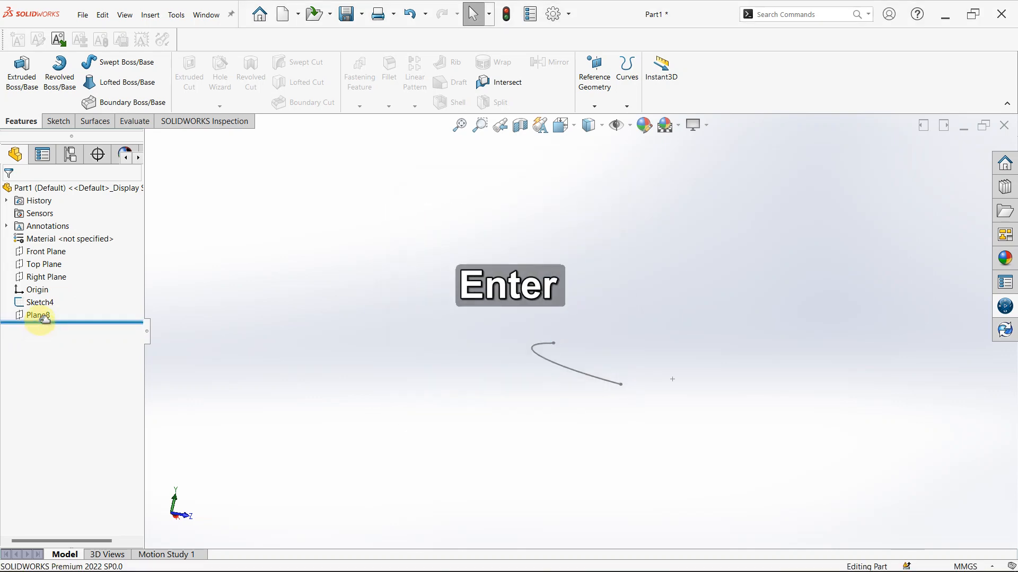
Examine the Lofted Boss/Base settings, including the Centerline Parameters, and cancel the command
click(109, 85)
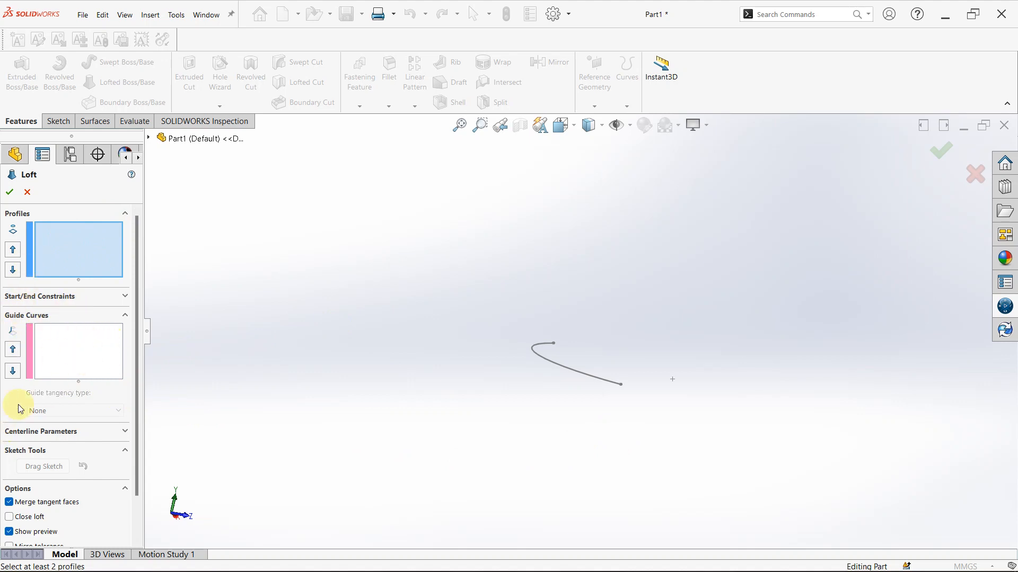
click(125, 432)
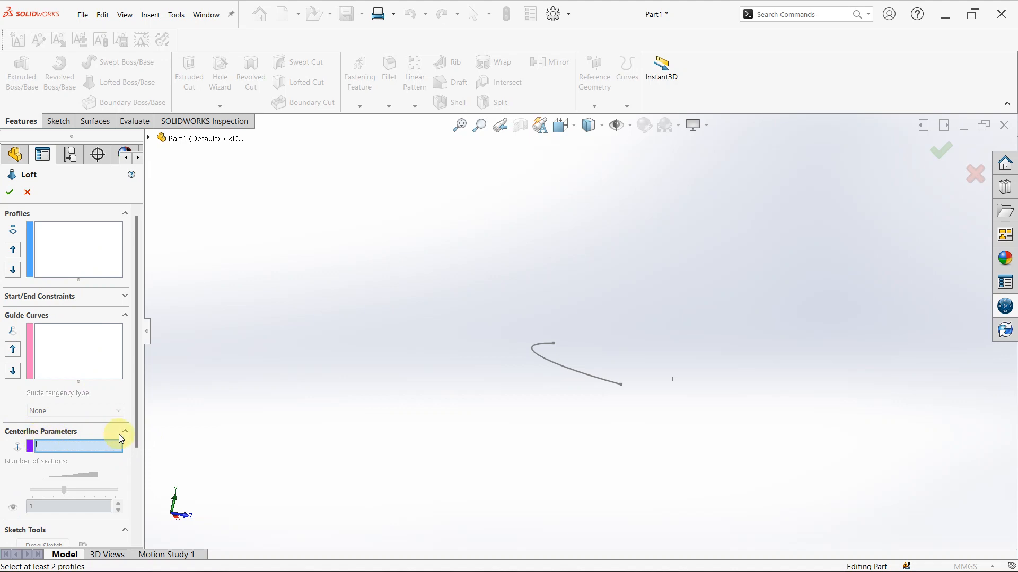
click(126, 431)
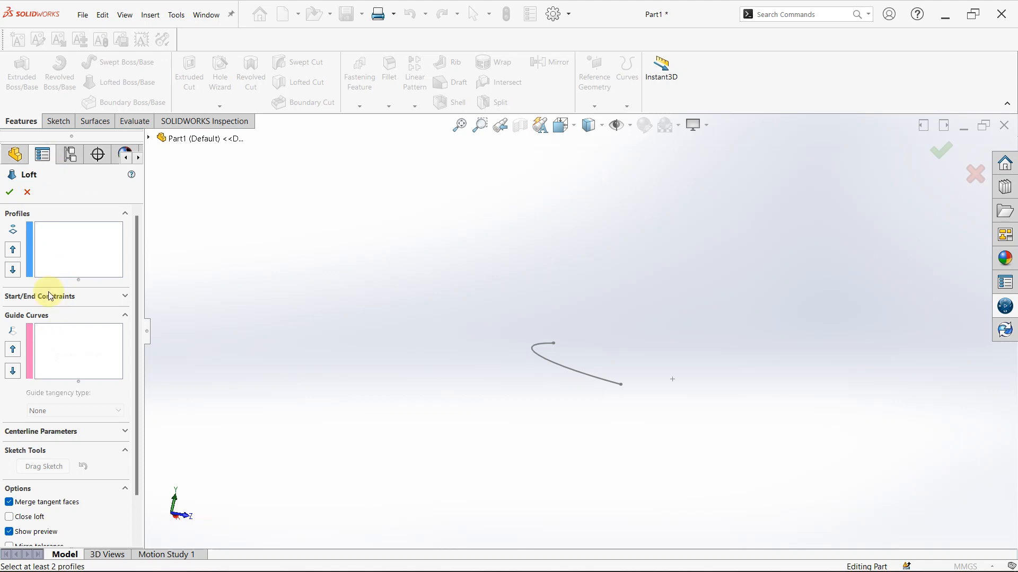
click(25, 192)
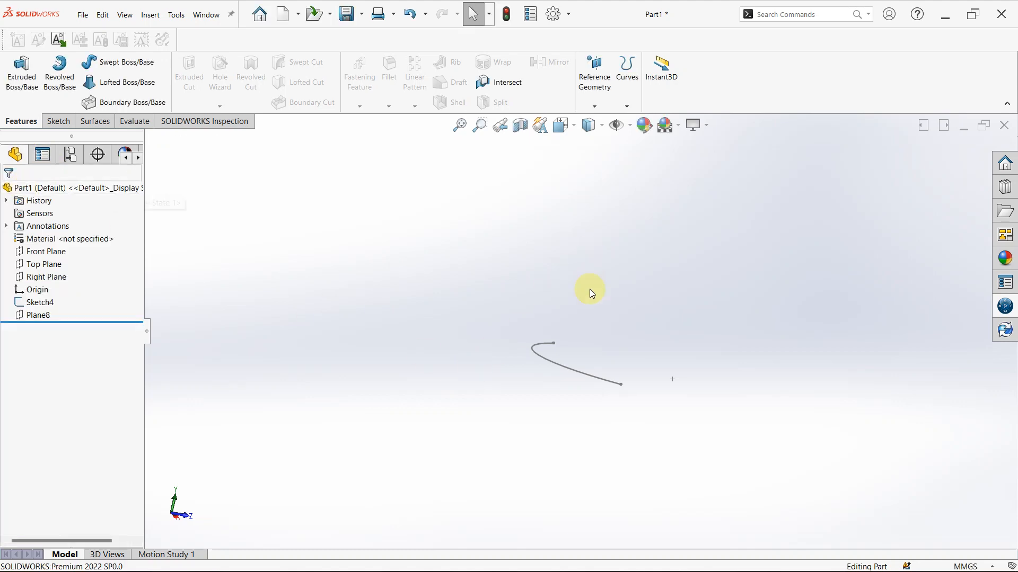
Delete the remaining reference plane and the arc path sketch to leave only the default planes and origin
click(38, 316)
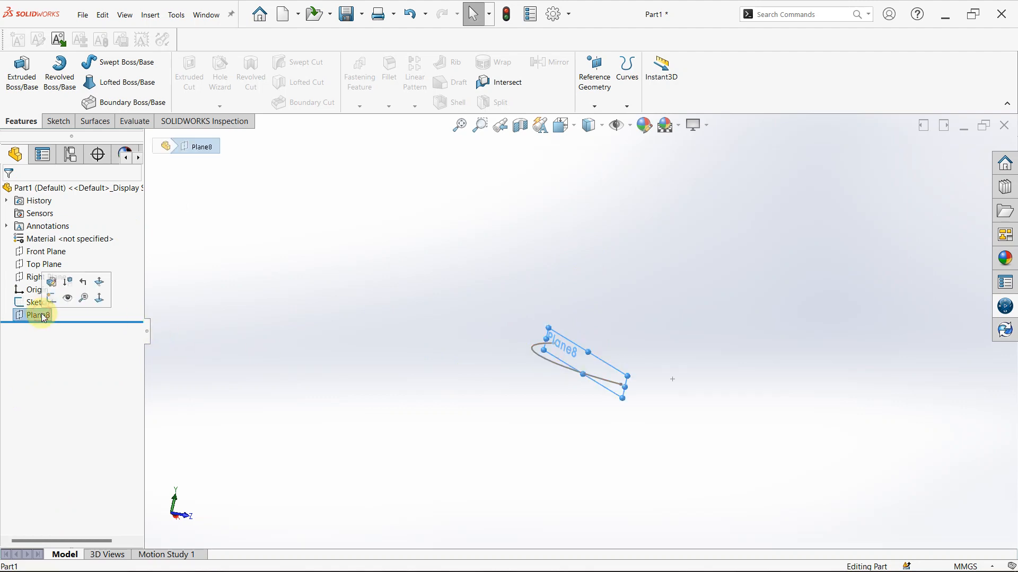
key(Delete)
key(Return)
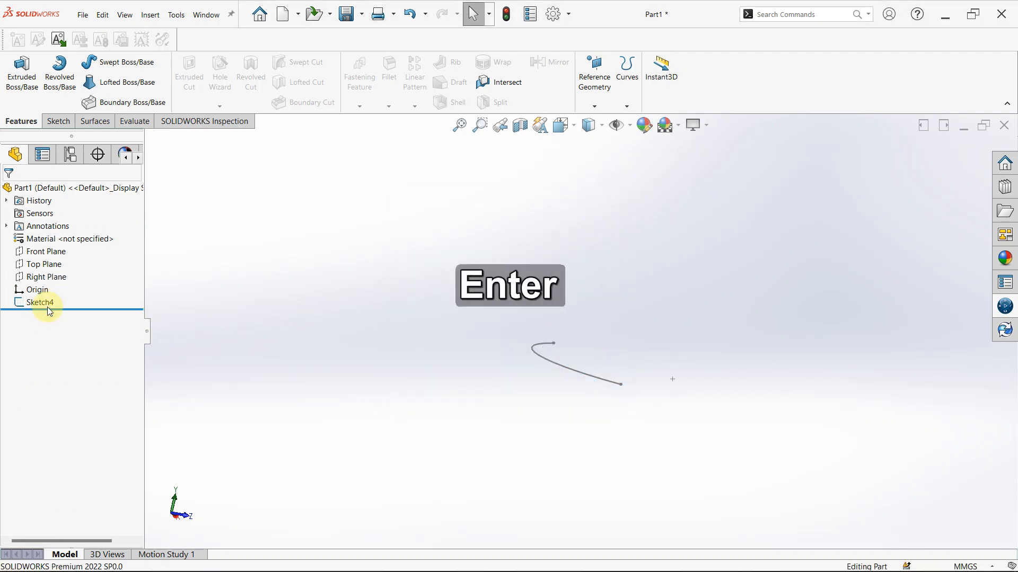
click(46, 303)
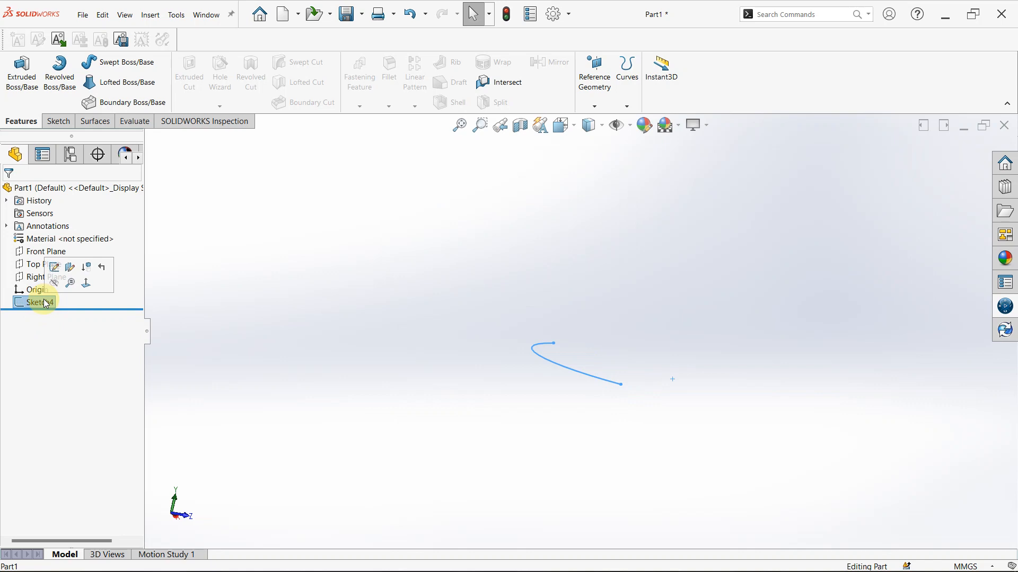
key(Delete)
key(Return)
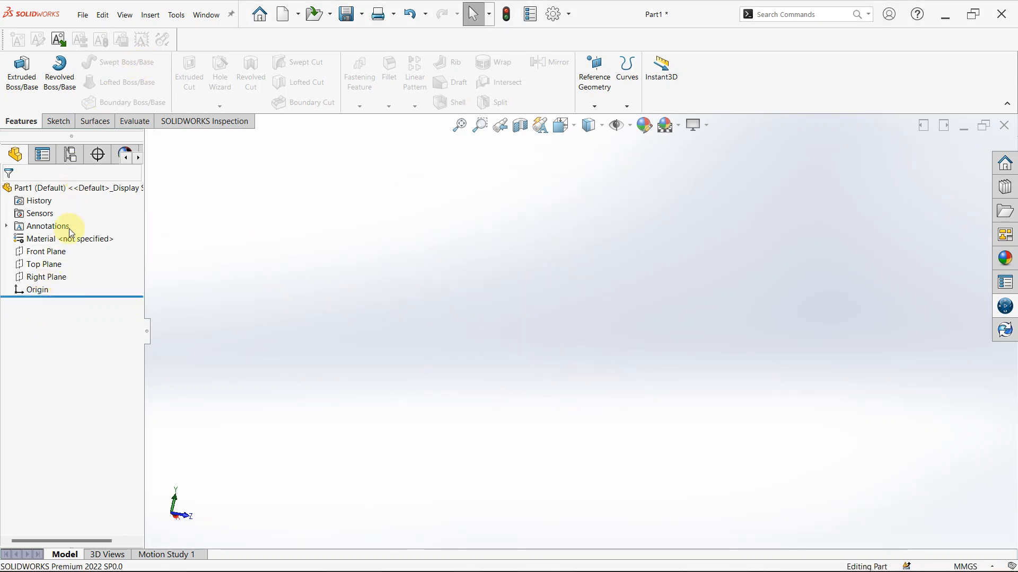
Start a reference plane offset from the Top Plane and set the number of planes to 4
click(592, 96)
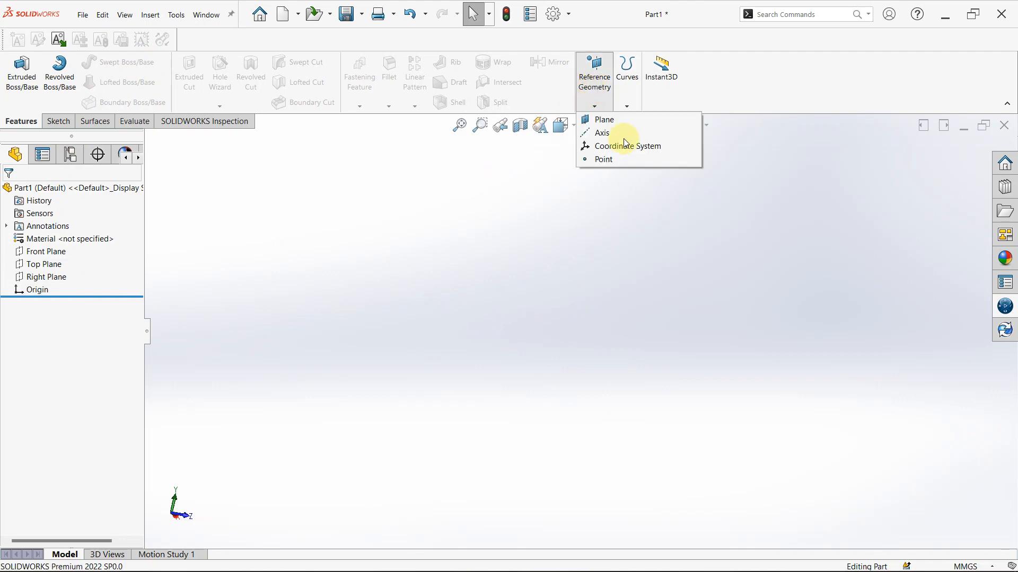
click(618, 122)
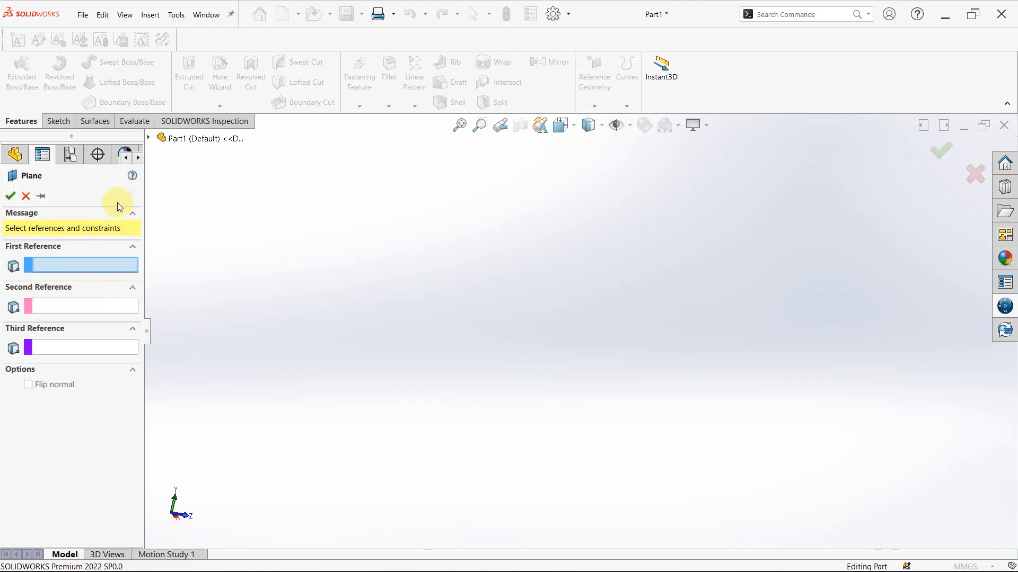
click(151, 140)
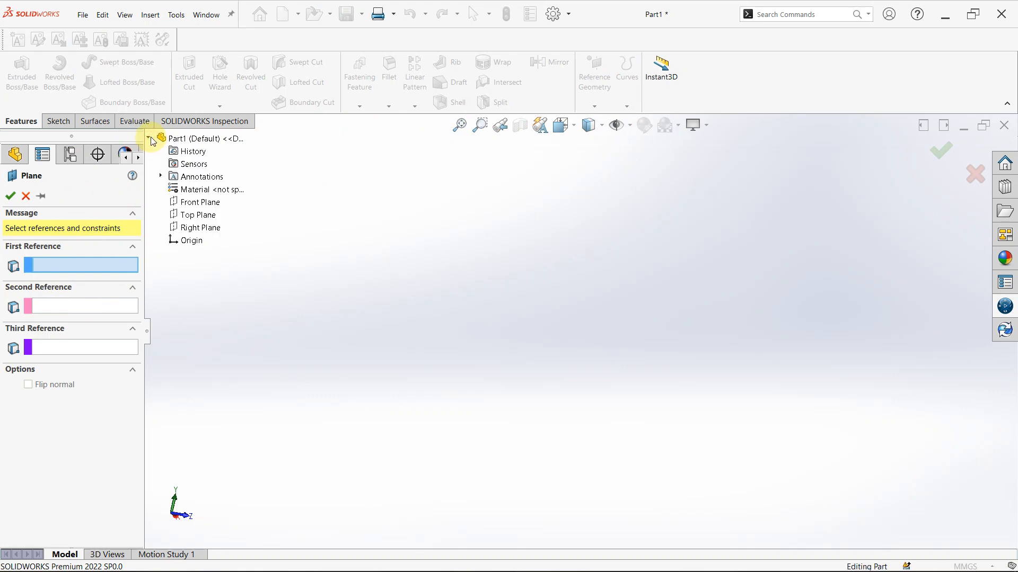
click(206, 215)
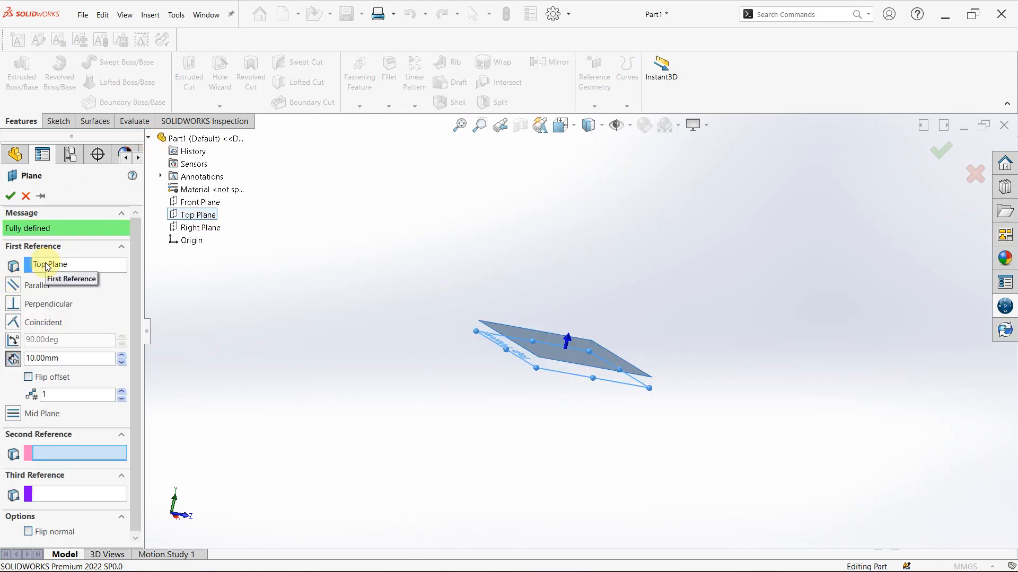
click(122, 391)
click(122, 391)
click(122, 392)
click(122, 391)
click(122, 391)
click(122, 391)
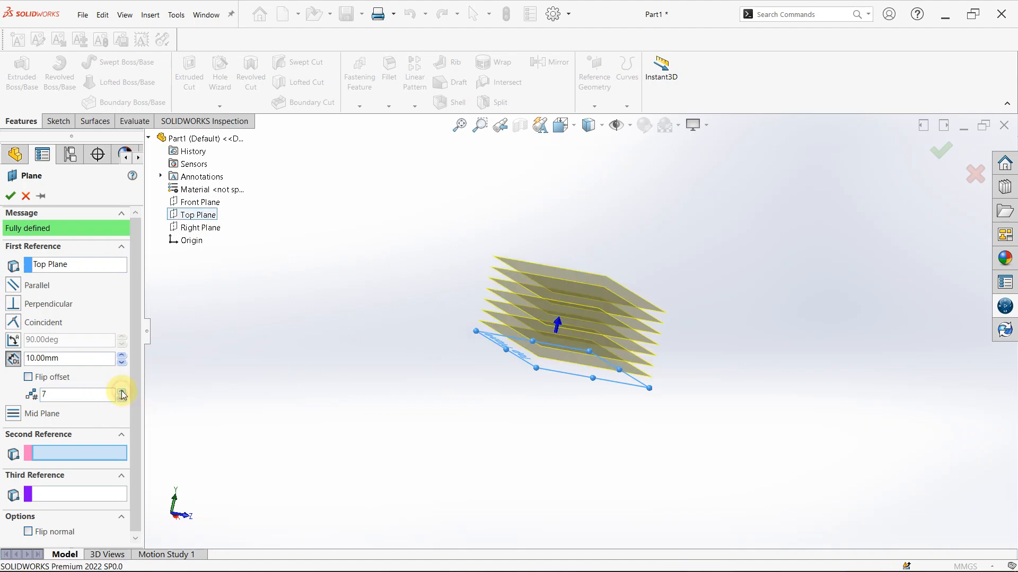
click(122, 400)
click(123, 400)
click(122, 400)
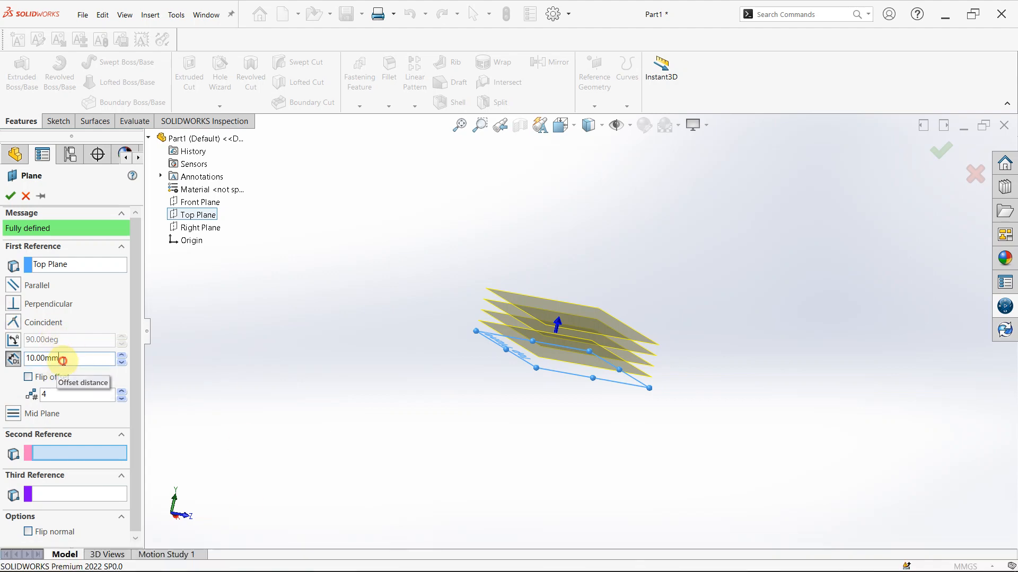
Set the plane offset distance to 30 mm and create the set of planes
drag(62, 361, 3, 365)
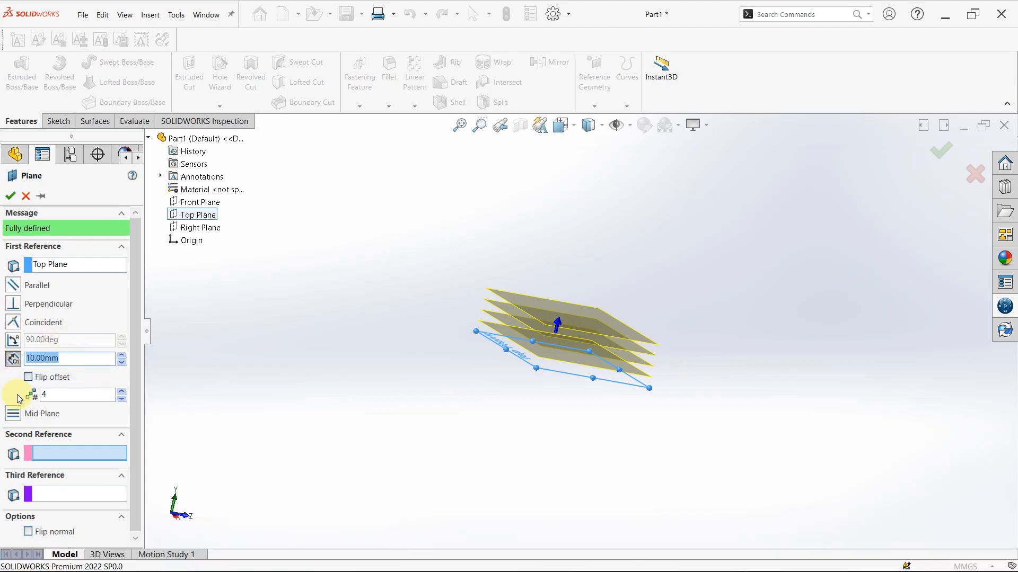
text(30)
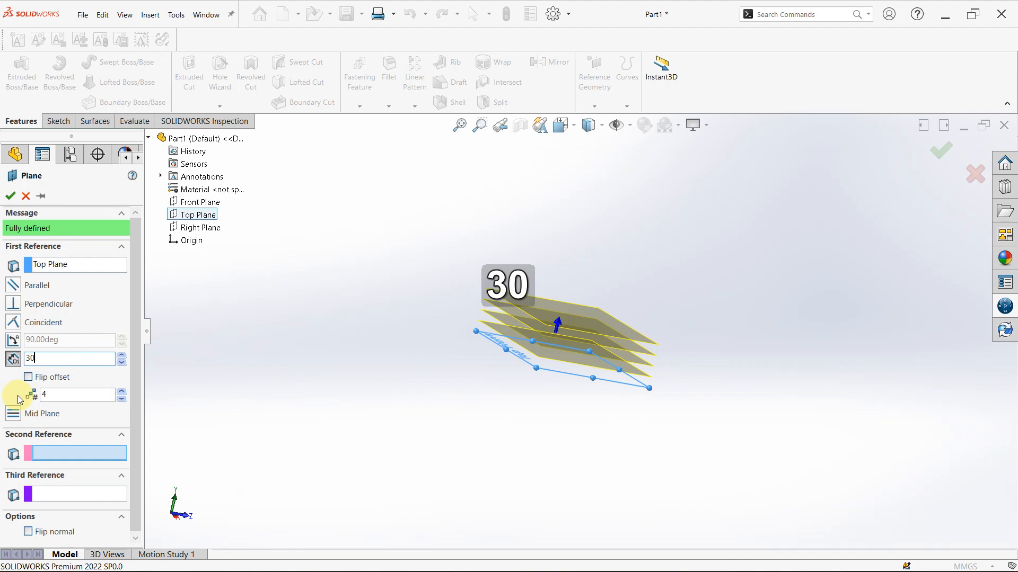
key(Return)
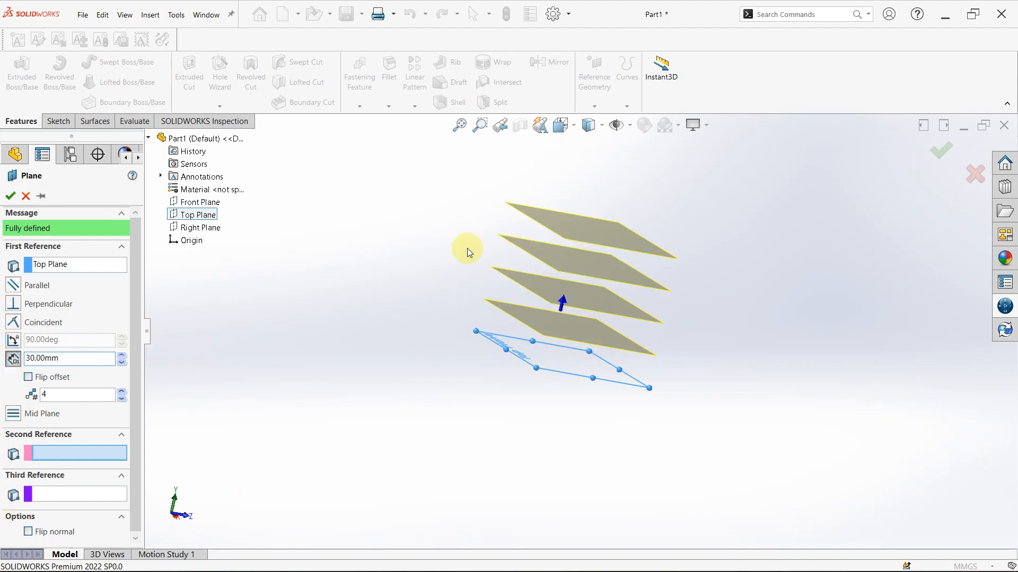
click(10, 197)
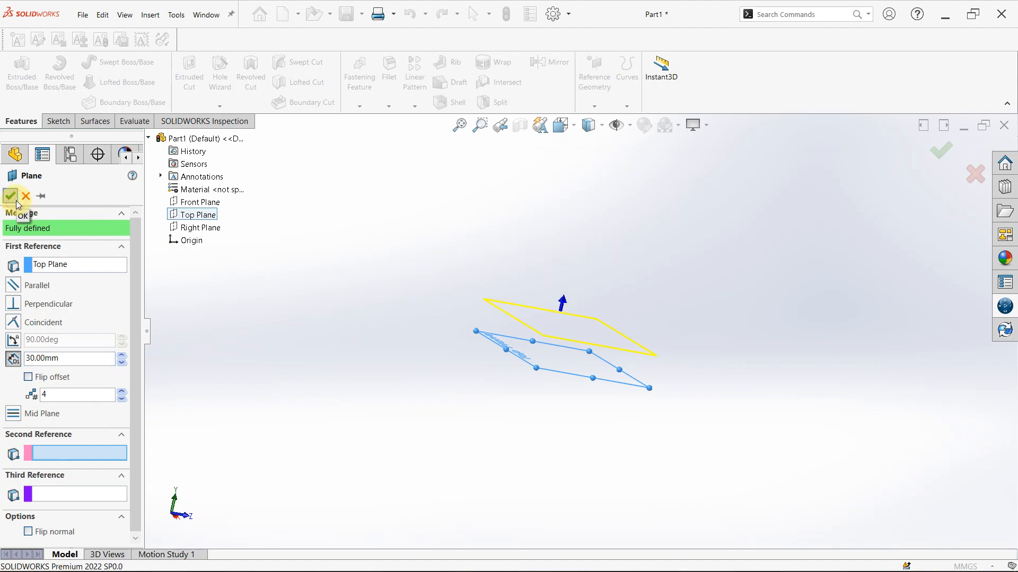
click(734, 309)
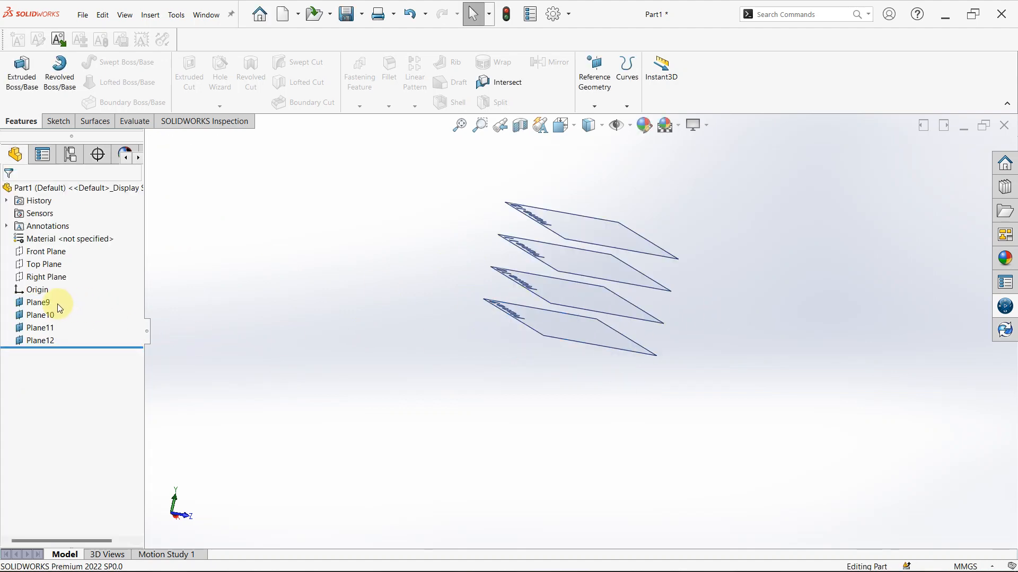
Show the Top Plane and start a new sketch on it
click(48, 268)
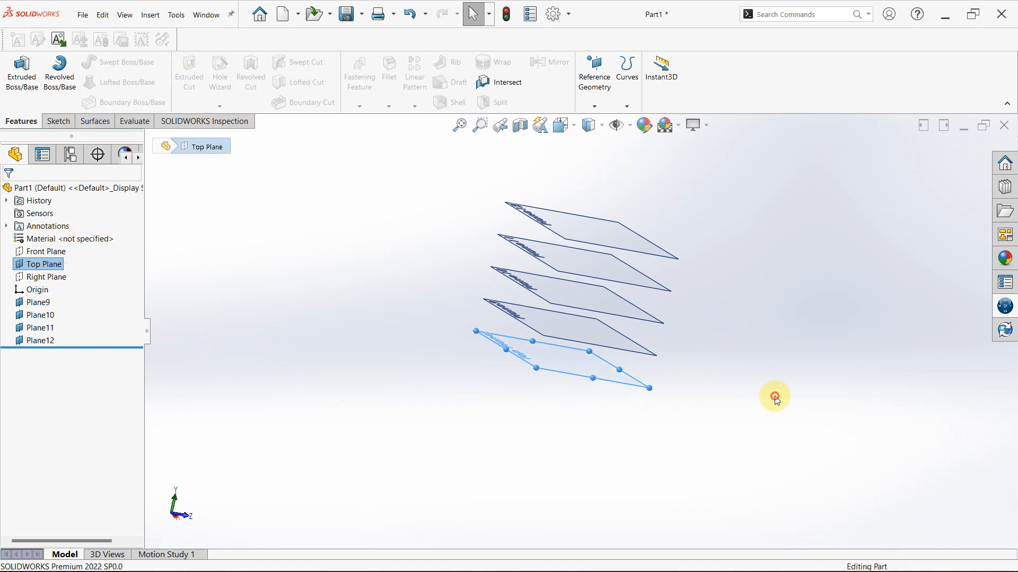
click(586, 356)
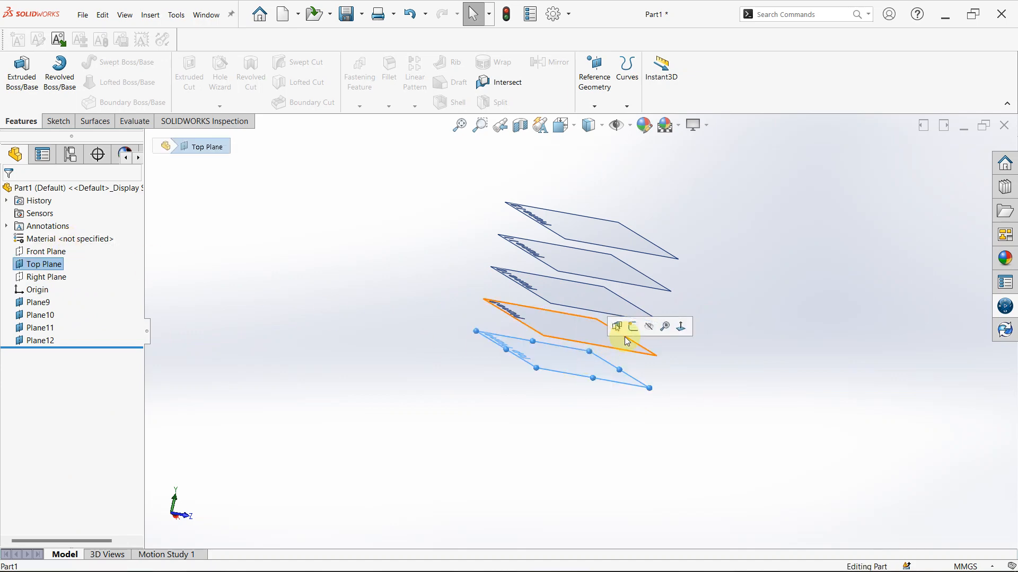
click(633, 327)
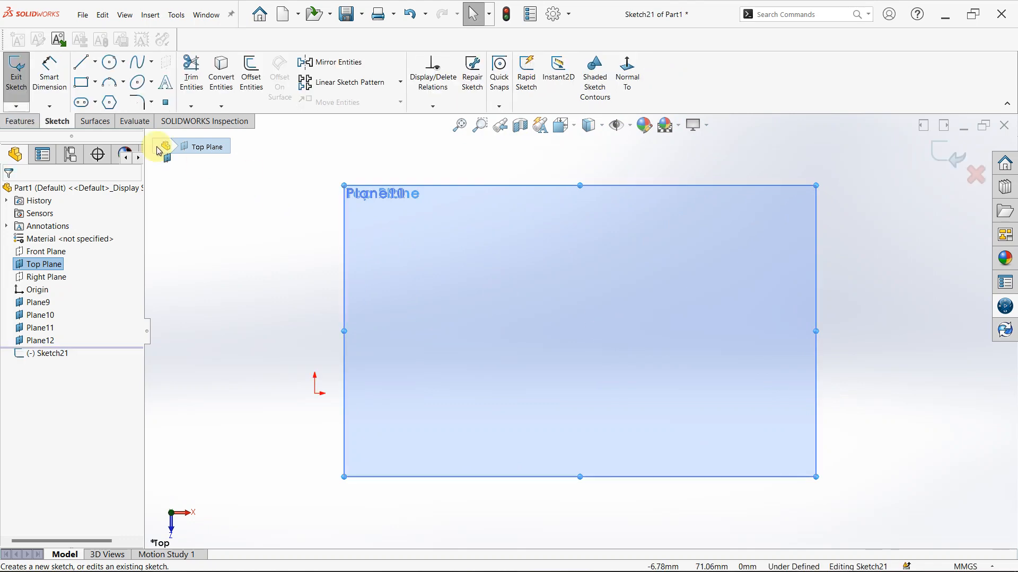
Sketch a circle of about 43 mm radius centred on the origin
click(110, 62)
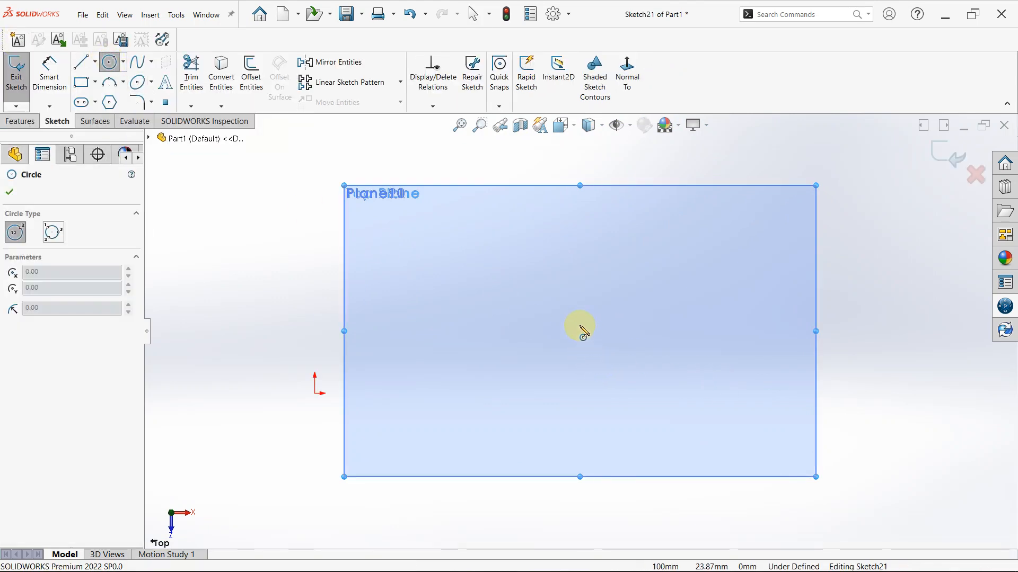
click(316, 393)
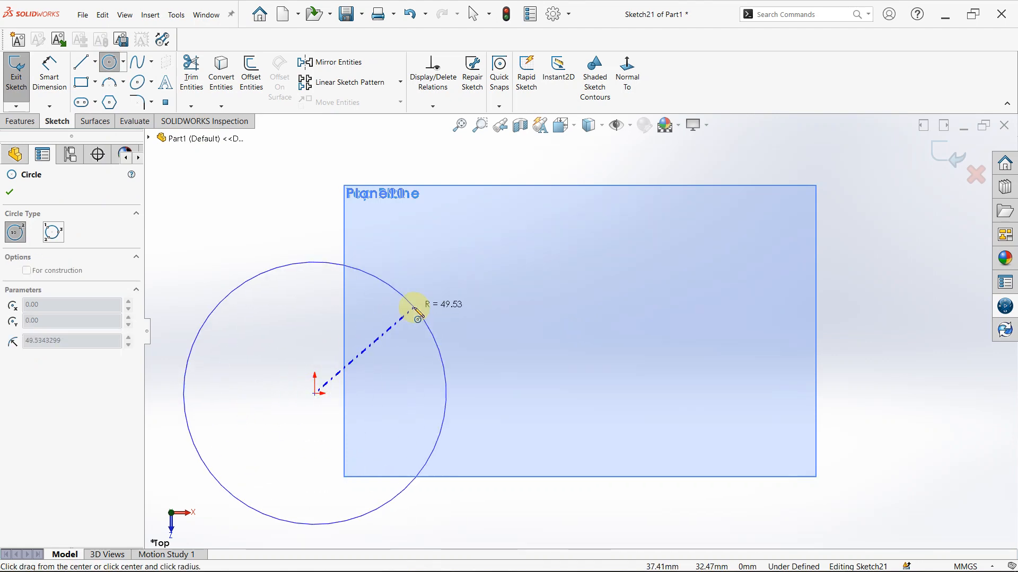
click(409, 329)
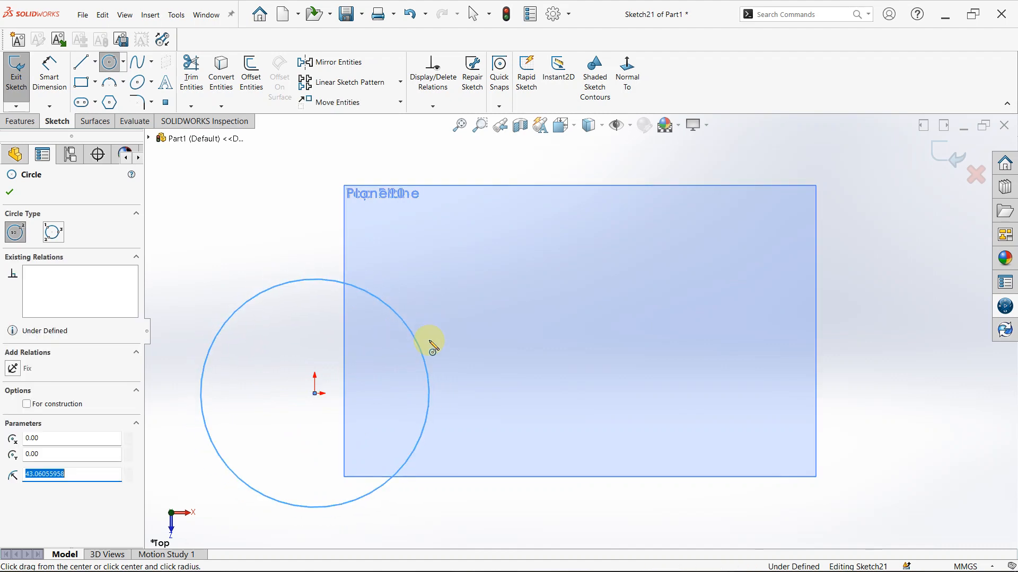
key(f)
scroll(477, 391, down, 5)
scroll(535, 345, up, 3)
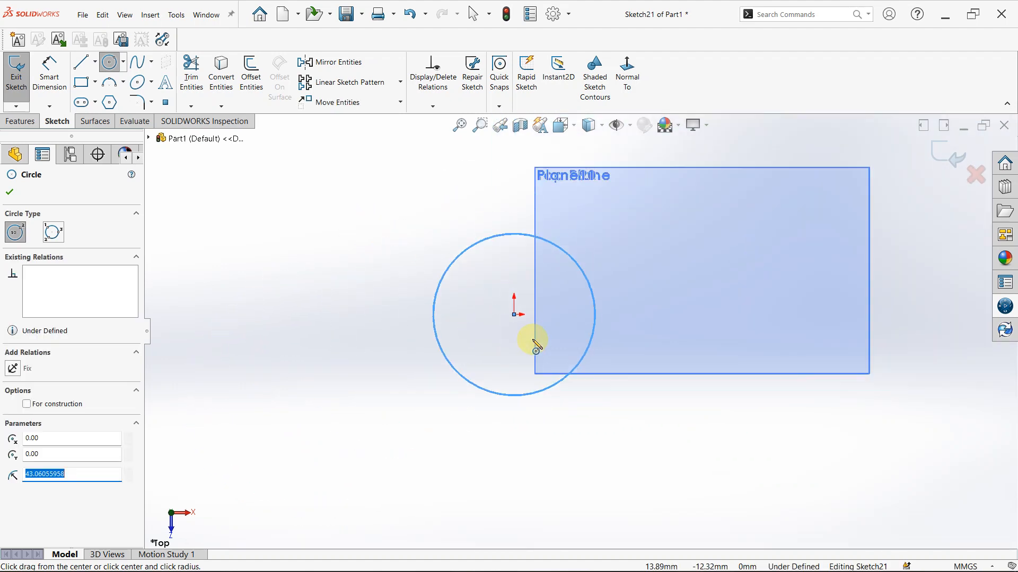
key(Escape)
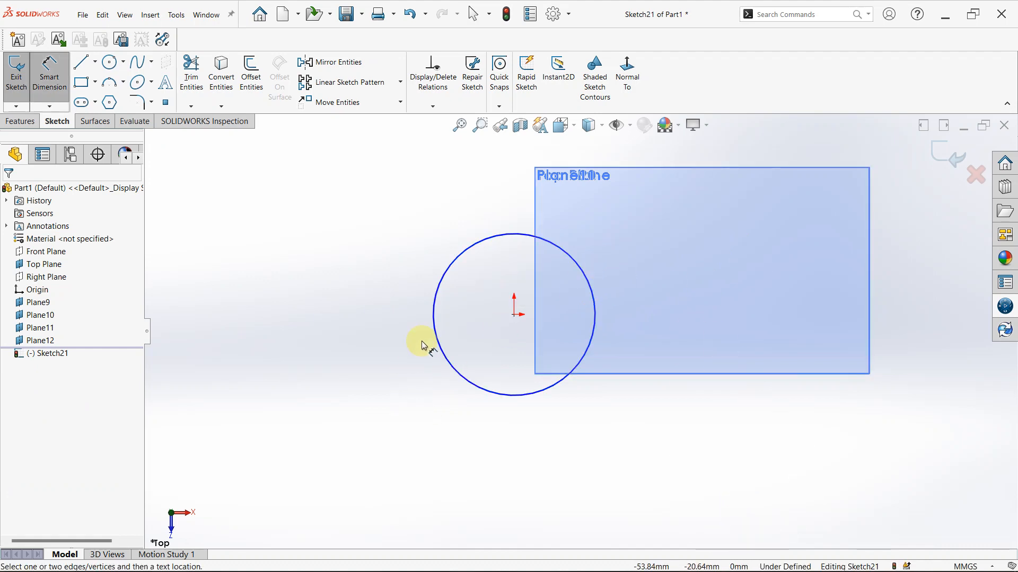
Dimension the circle's diameter as 100 mm
click(431, 317)
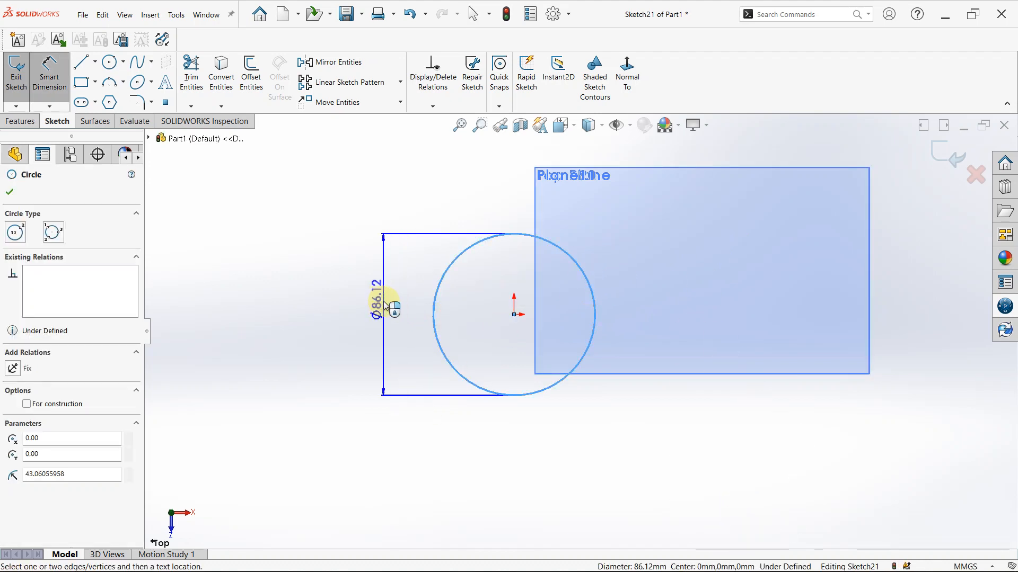
click(384, 304)
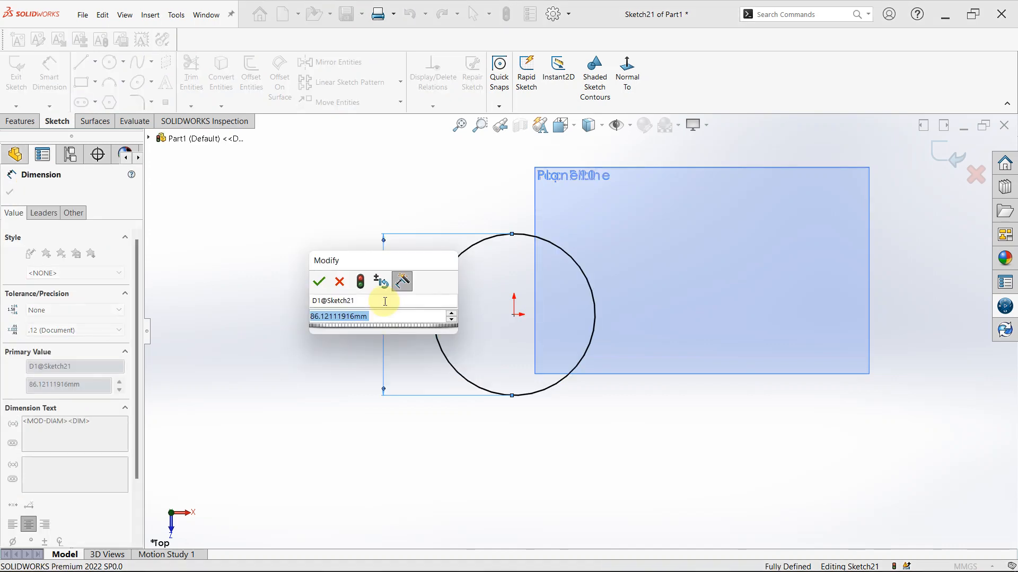
text(100)
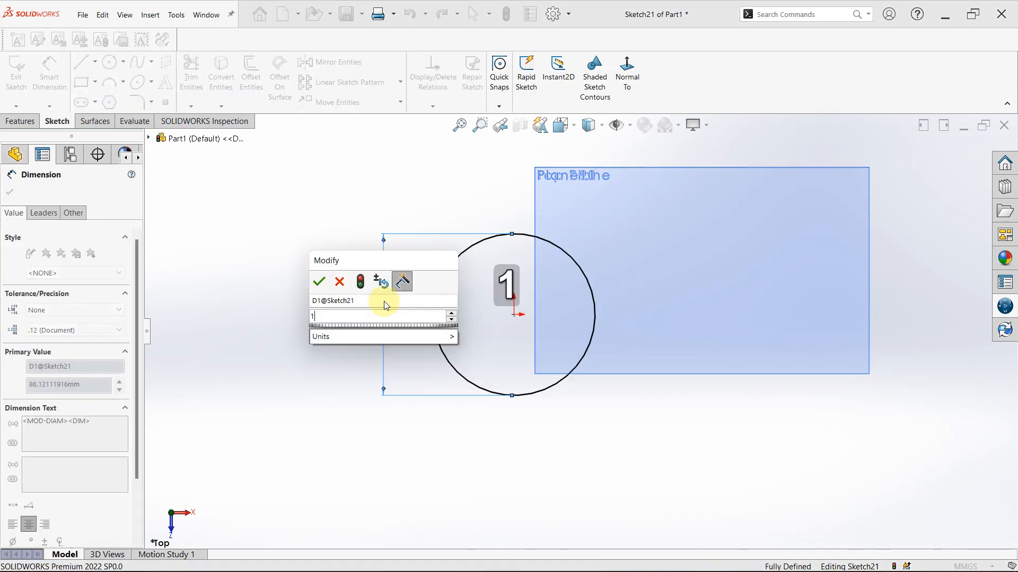
key(Return)
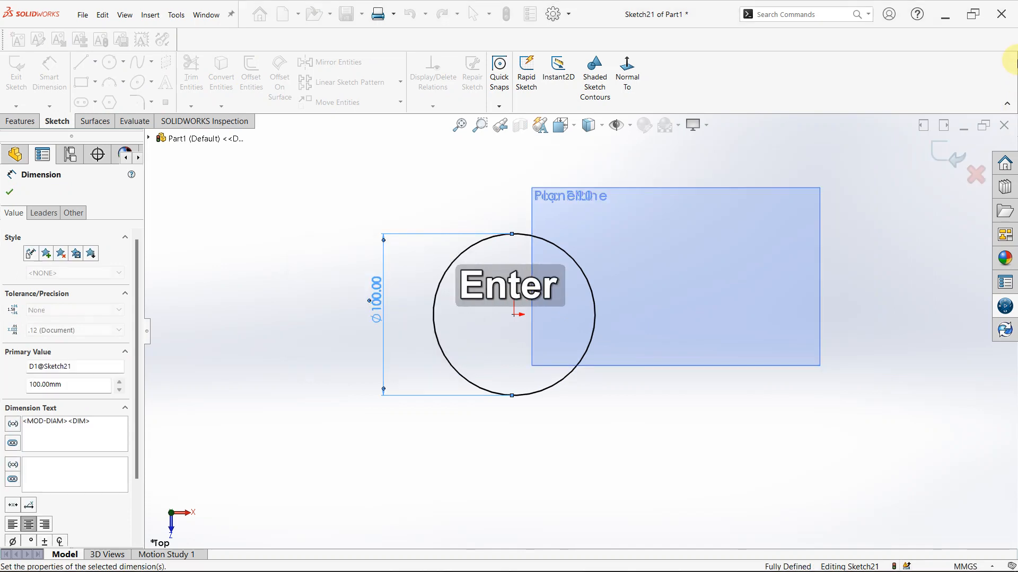
Close the 100 mm circle sketch and start a new sketch on Plane9
click(947, 156)
click(948, 157)
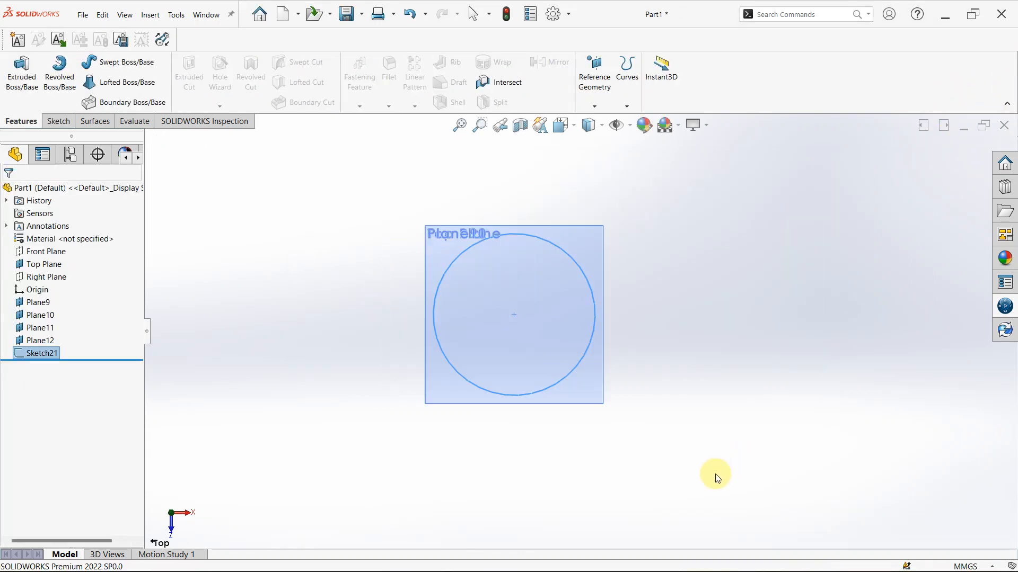
middle_click(590, 299)
middle_drag(589, 299, 553, 336)
scroll(553, 336, down, 3)
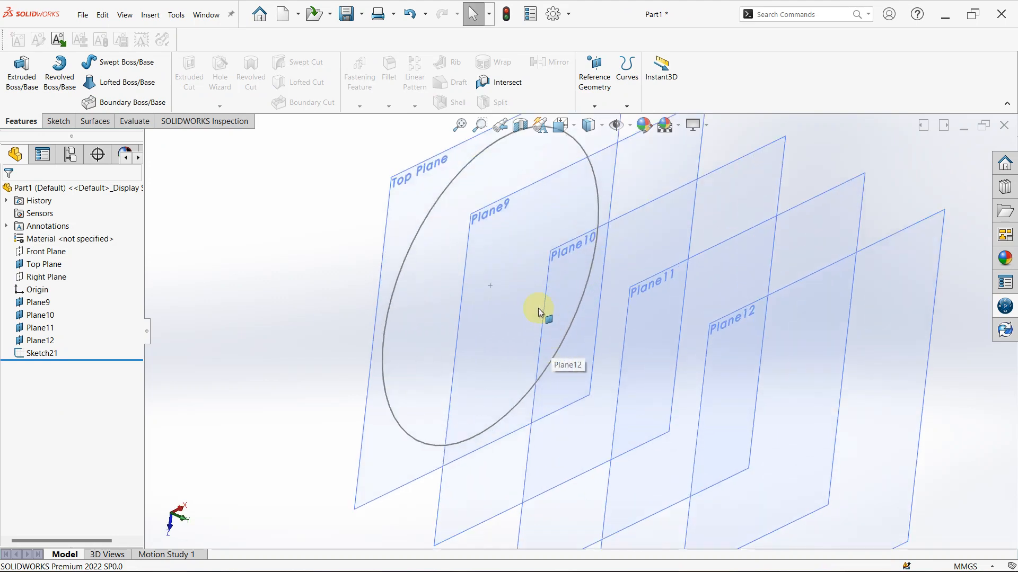
click(508, 231)
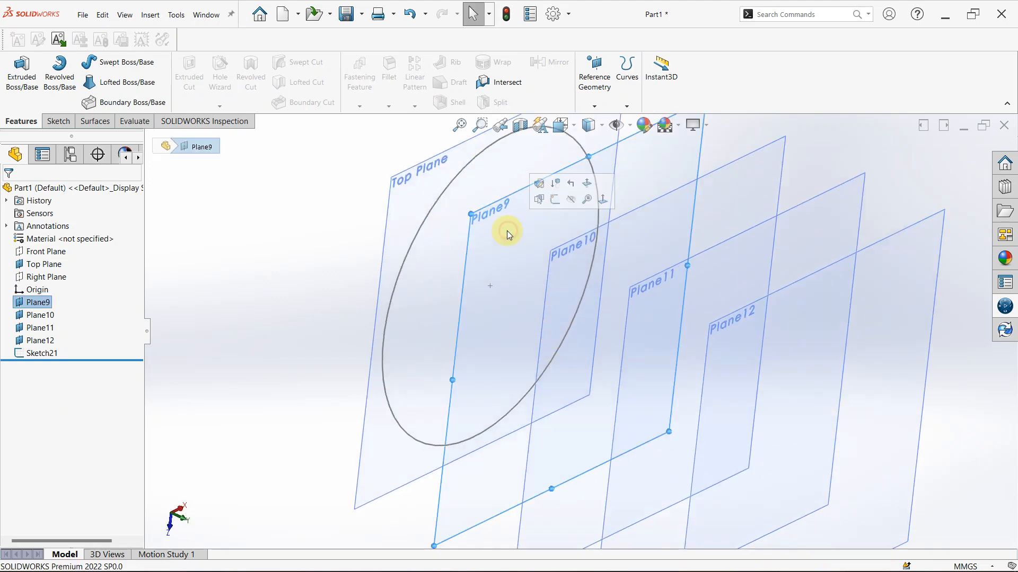
click(555, 199)
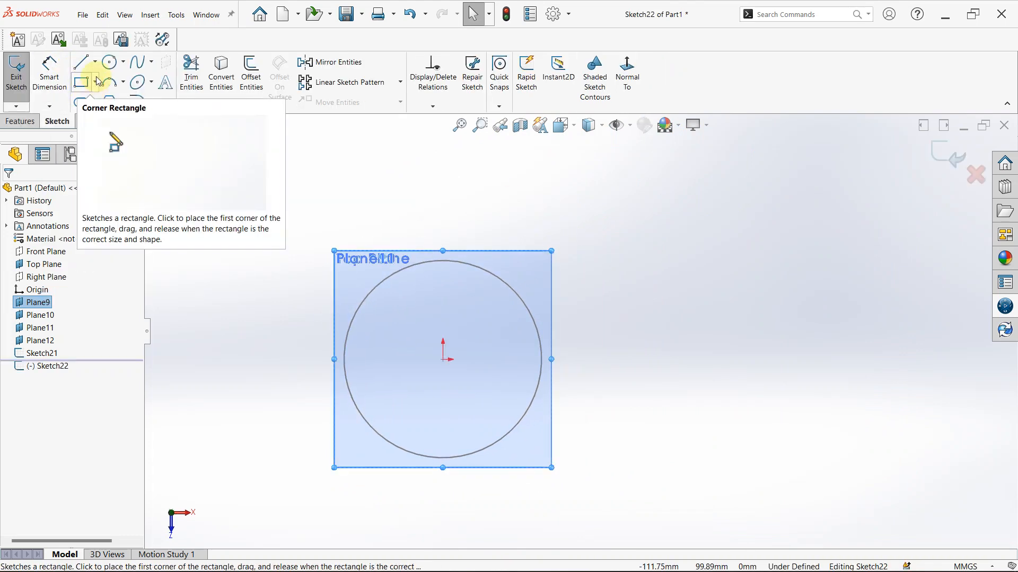
Sketch a center rectangle about 80 × 60 mm at the origin with its corner on the 100 mm circle, and close the sketch
click(97, 82)
click(106, 113)
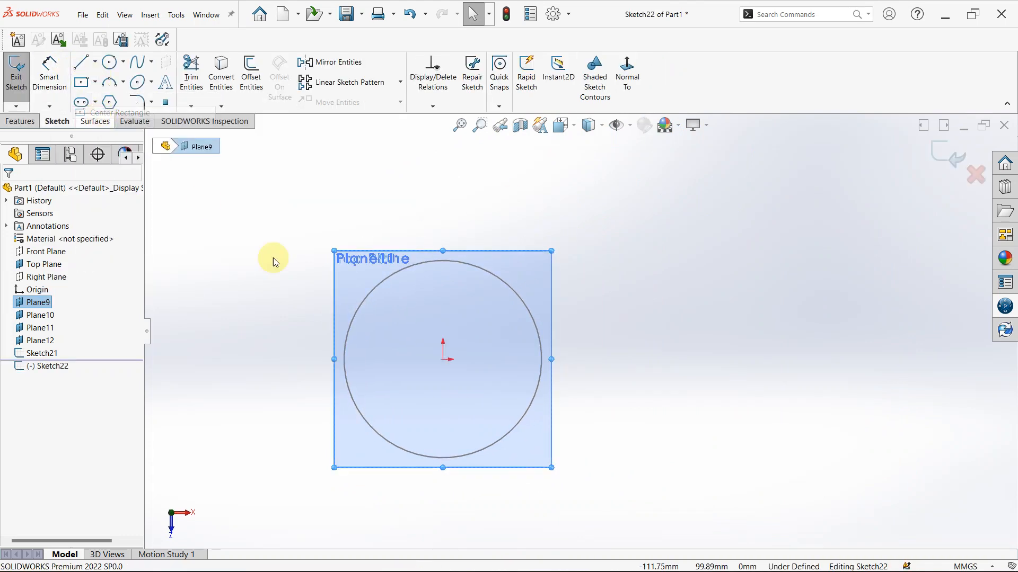
click(444, 360)
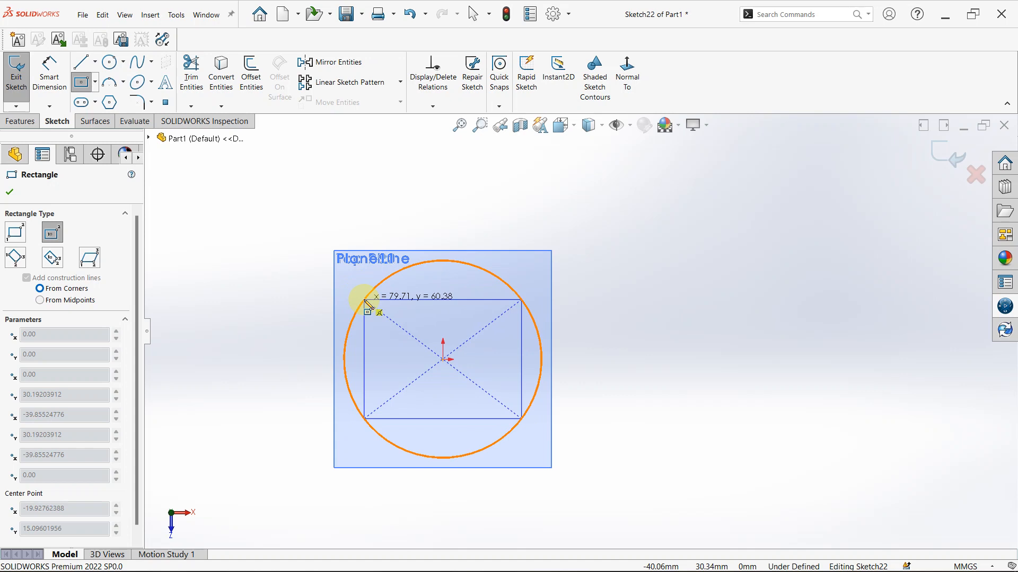
click(364, 301)
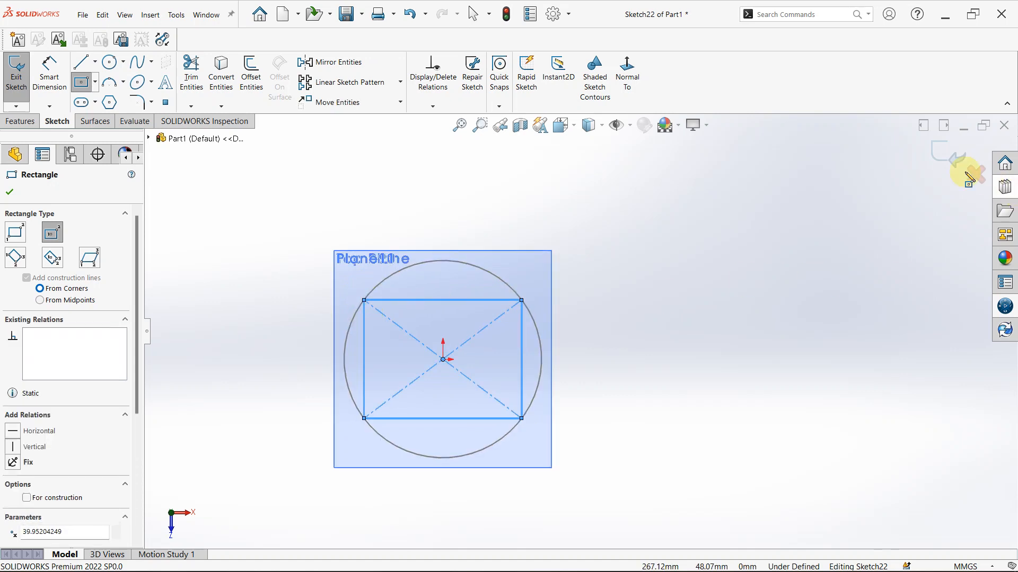
click(937, 155)
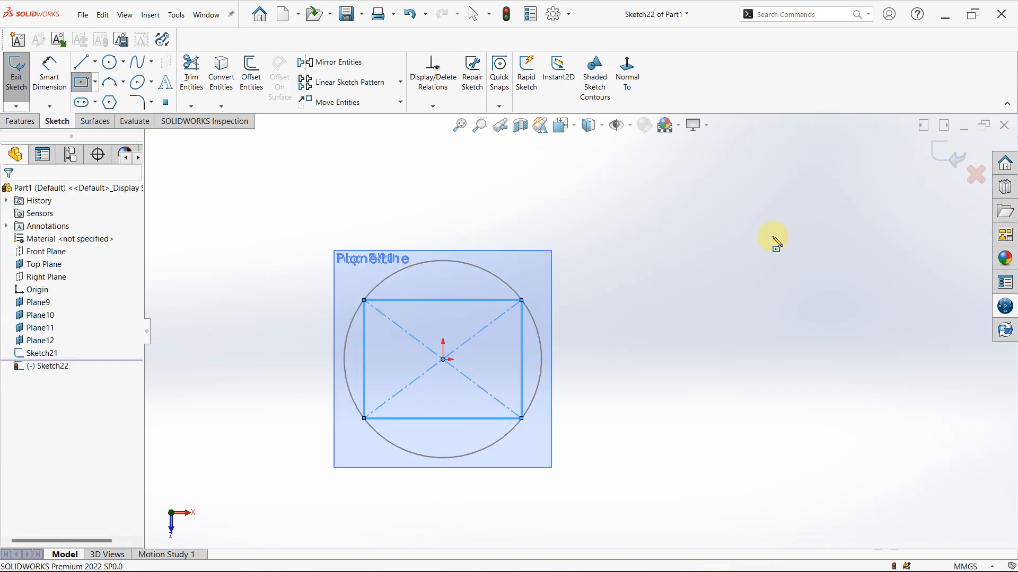
Start a sketch on Plane10 and draw a circle of about 25.5 mm radius centred on the origin
middle_drag(606, 281, 545, 335)
scroll(491, 365, up, 2)
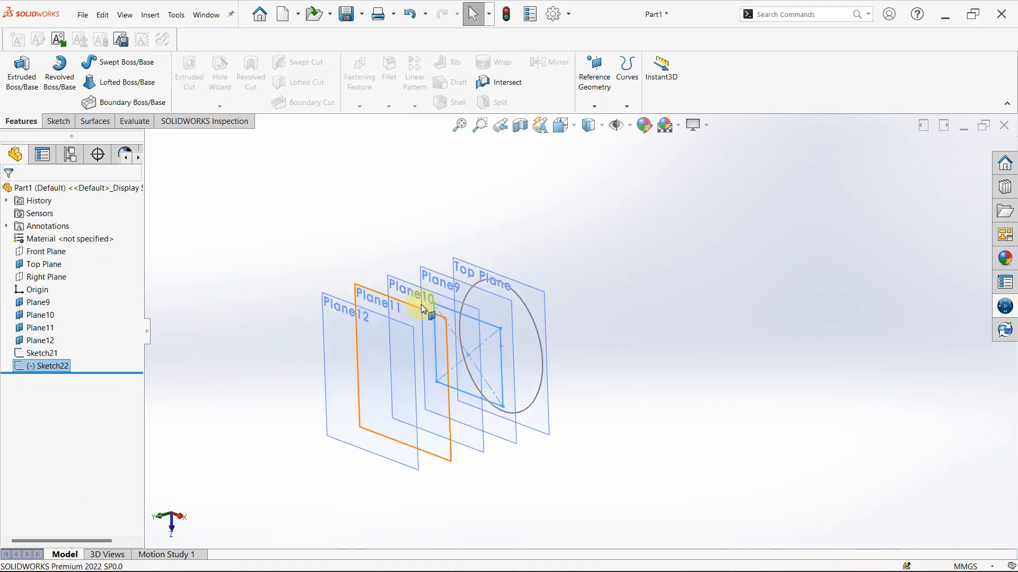
scroll(419, 294, down, 3)
click(450, 280)
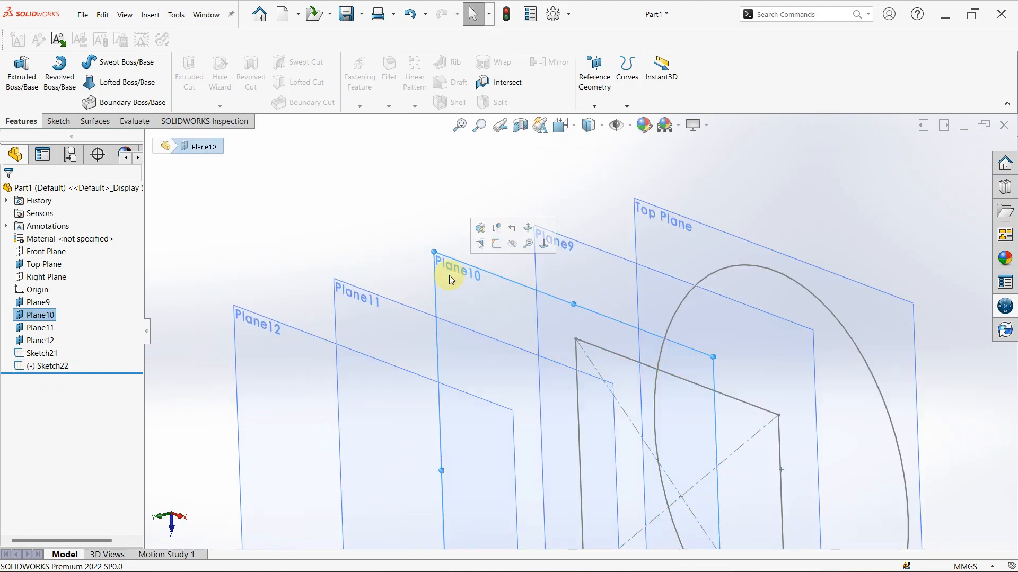
click(488, 247)
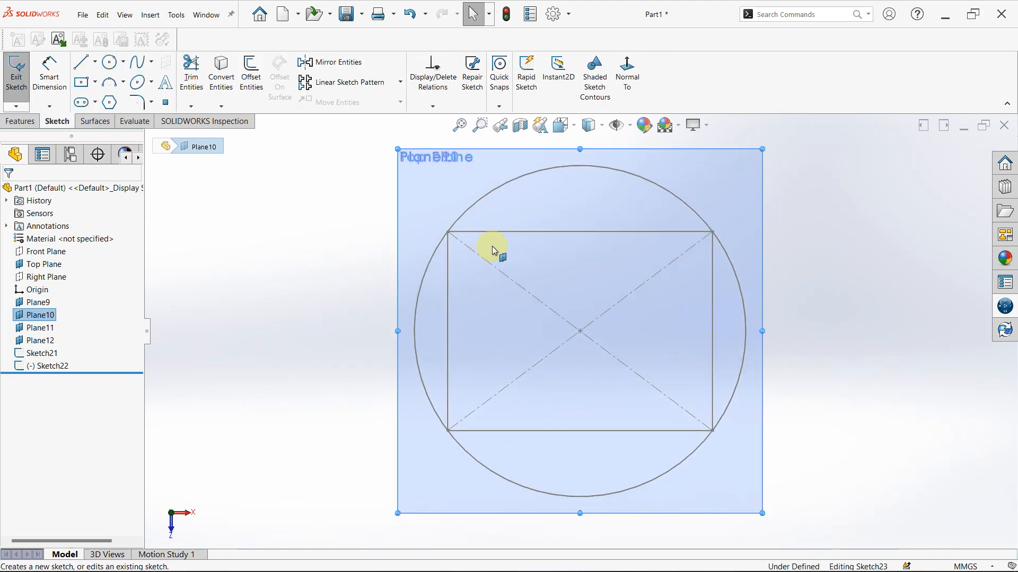
click(111, 63)
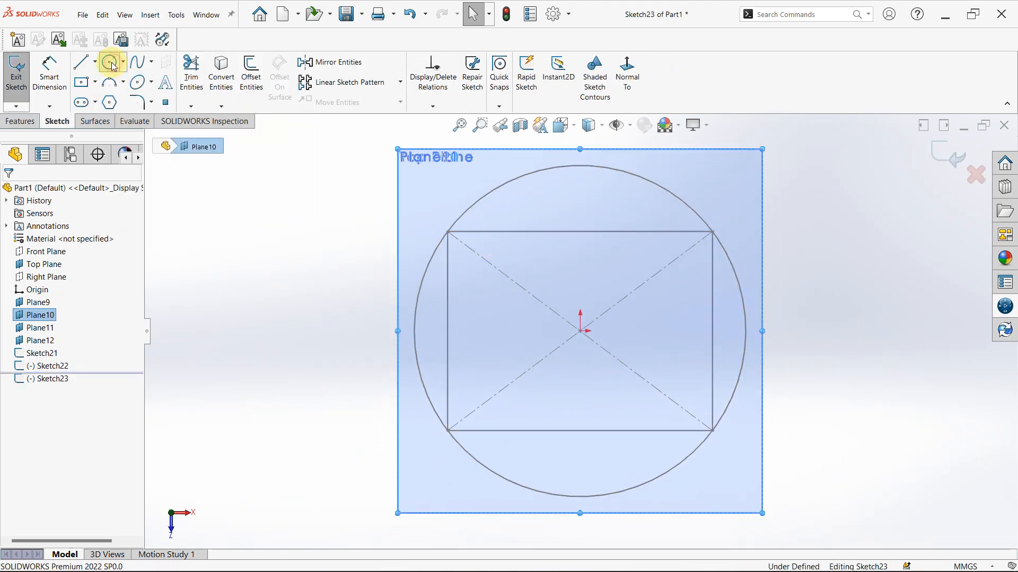
drag(580, 331, 508, 279)
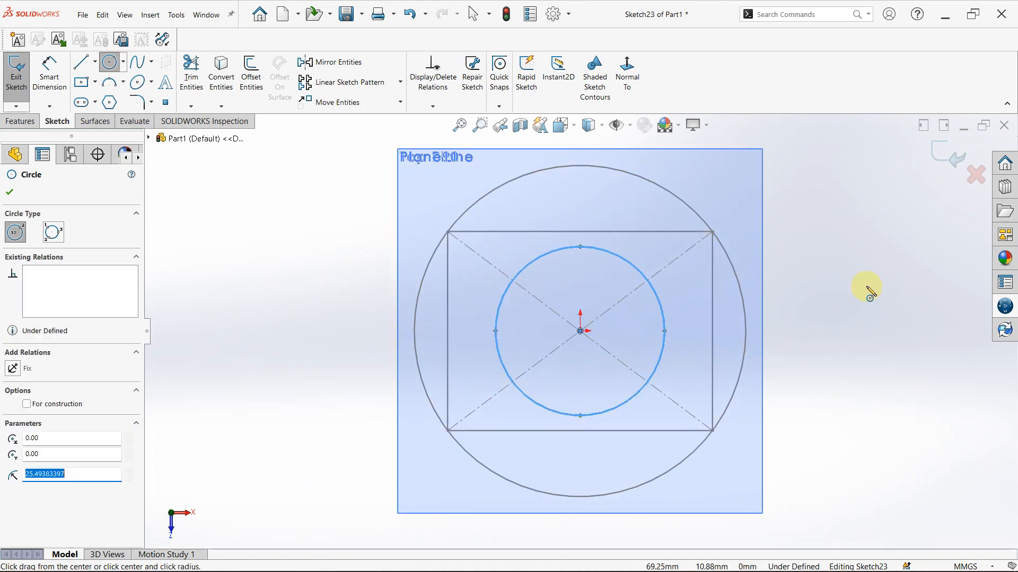
key(Escape)
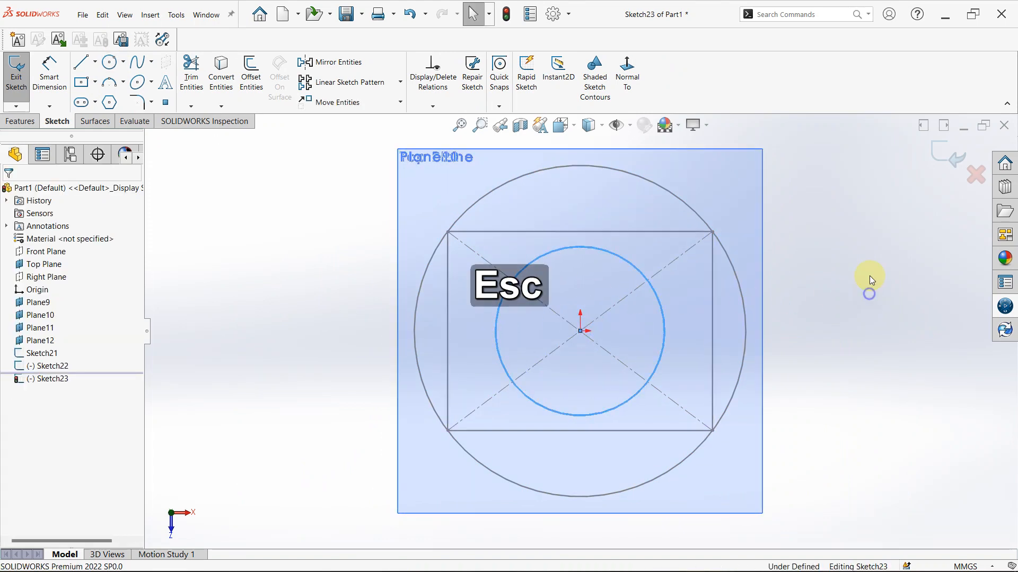
Dimension the Plane10 circle's diameter as 50 mm and close the sketch
right_drag(870, 292, 873, 249)
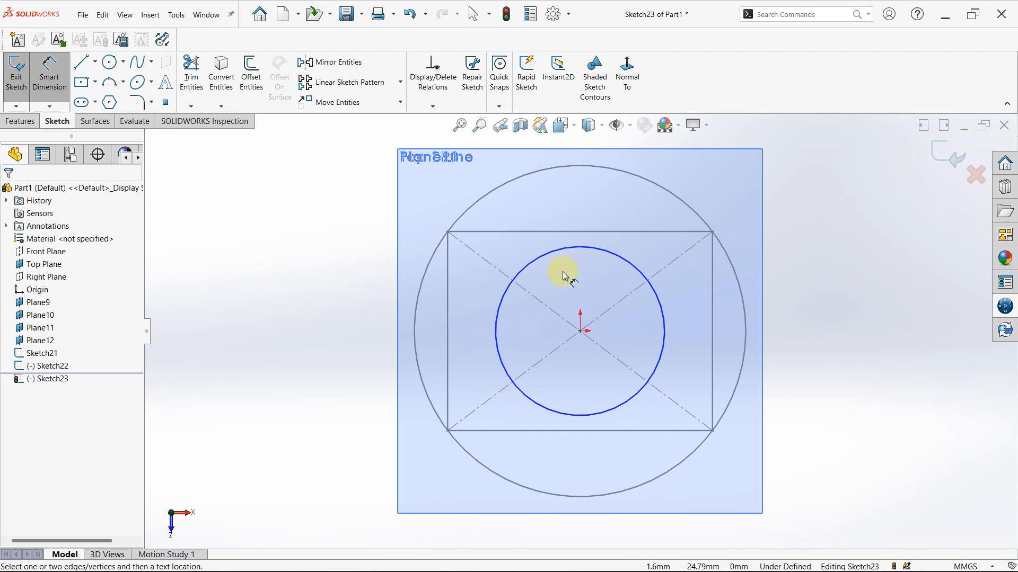
click(662, 312)
click(876, 330)
text(50)
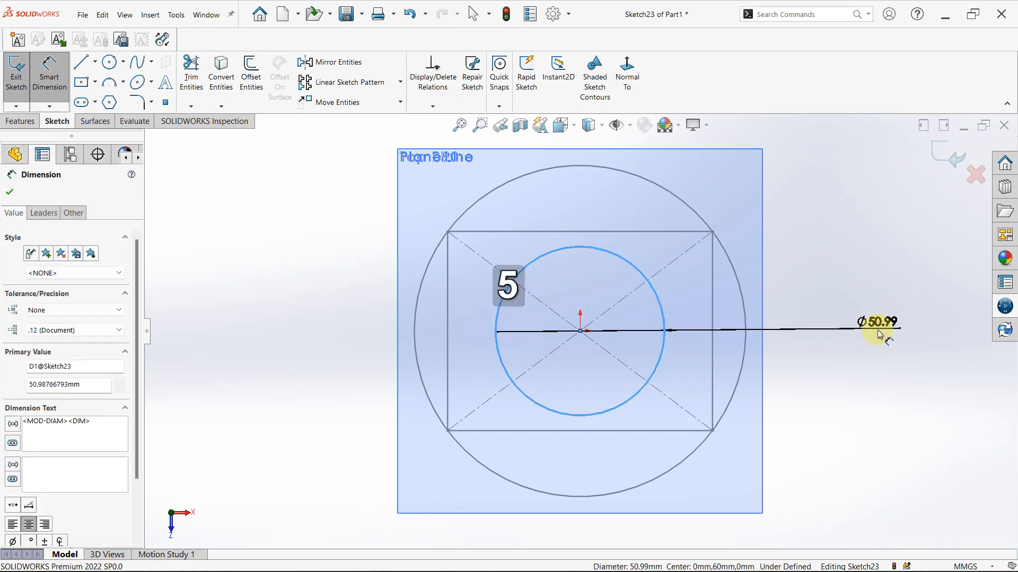
key(Return)
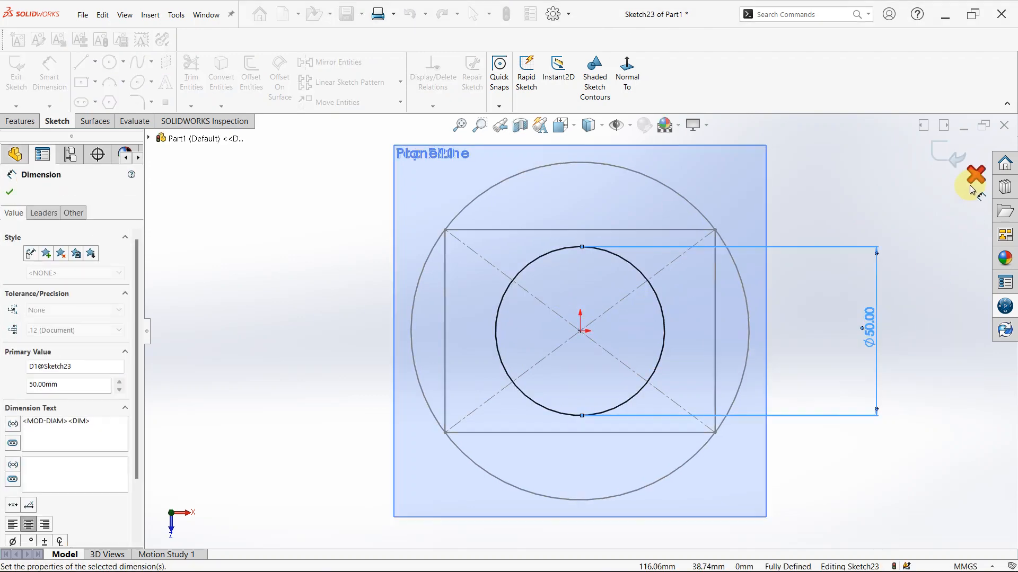
click(945, 149)
On Plane11, sketch a center rectangle about 40 mm wide at the origin with its corner on the 50 mm circle, and close the sketch
mouse_move(876, 240)
middle_down()
mouse_move(793, 311)
mouse_move(351, 269)
middle_up()
click(362, 241)
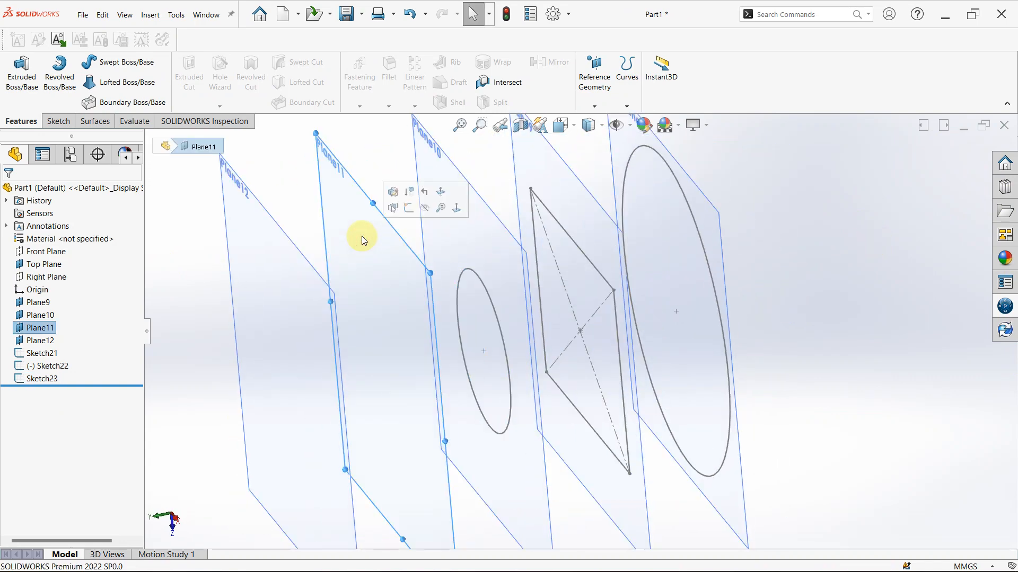
click(406, 212)
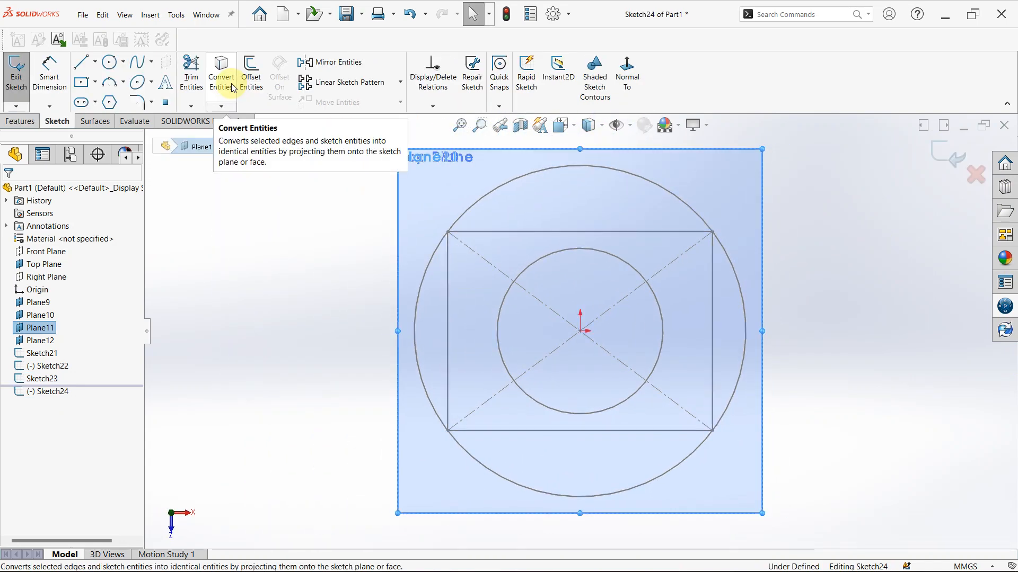
click(81, 83)
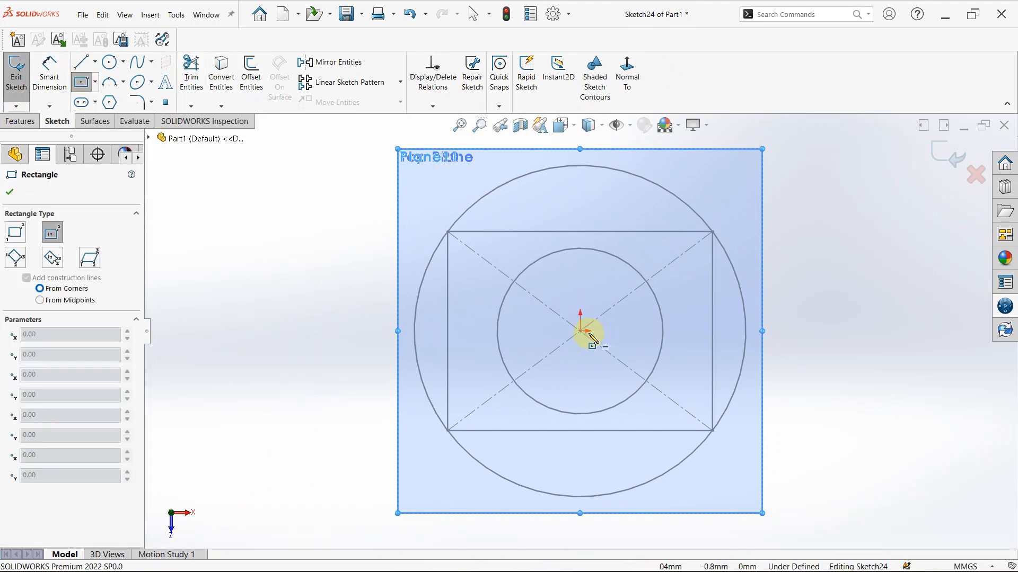
drag(583, 333, 513, 283)
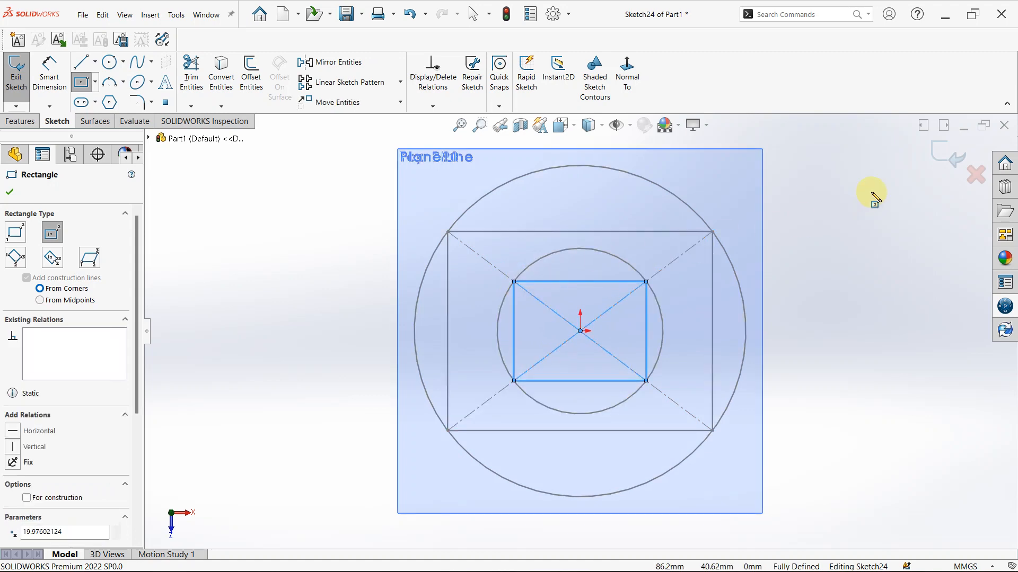
key(Escape)
click(937, 152)
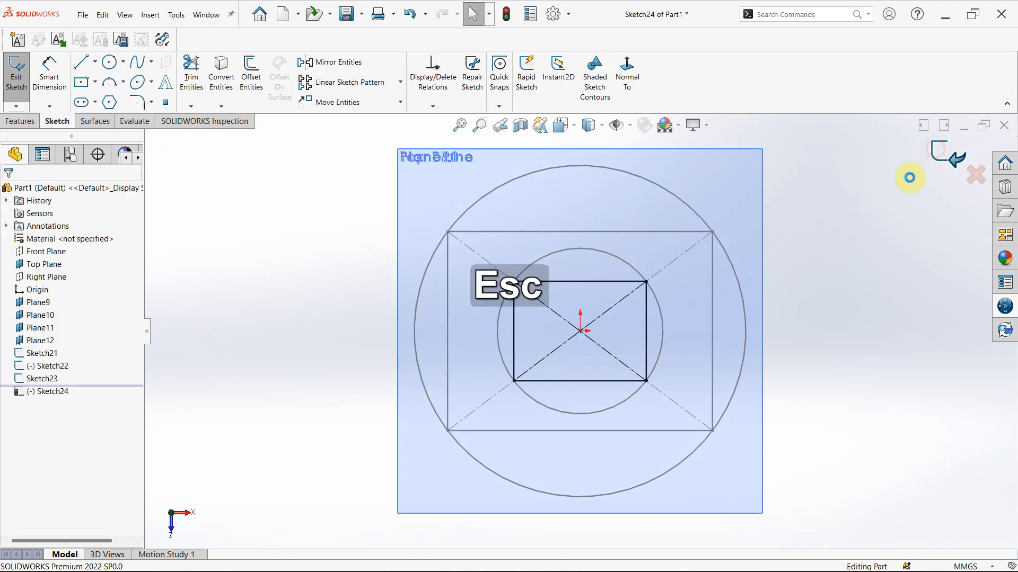
Start a sketch on Plane12, project the 50 mm circle from Plane10 into it with Convert Entities, and close the sketch
middle_drag(825, 231, 756, 253)
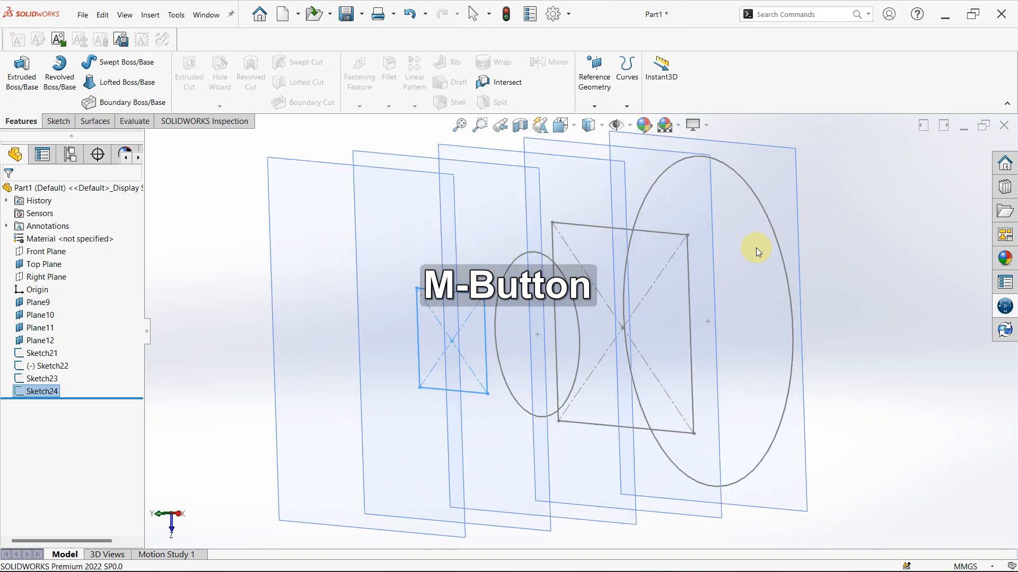
click(317, 352)
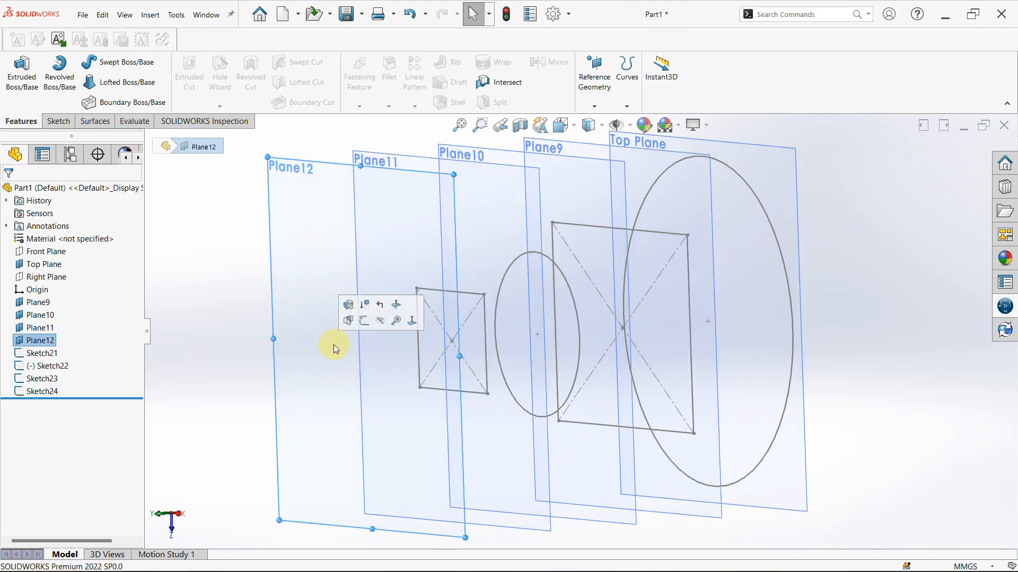
click(365, 321)
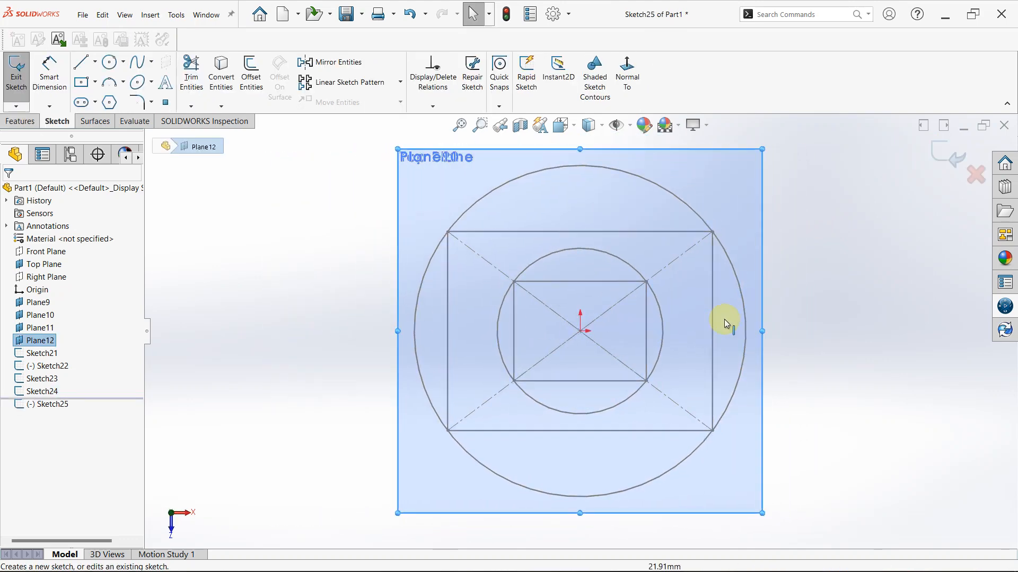
middle_drag(800, 303, 545, 335)
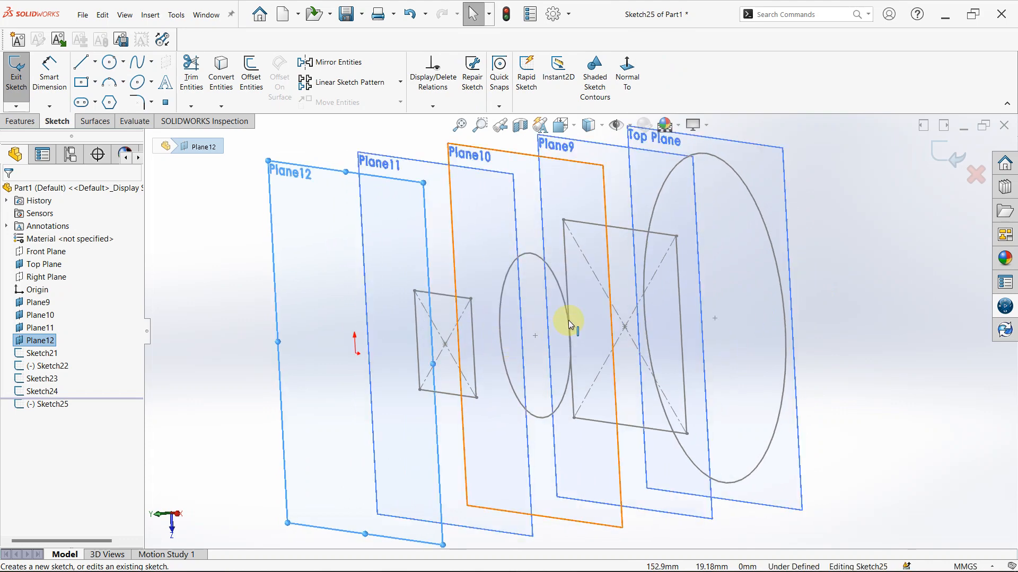
click(557, 285)
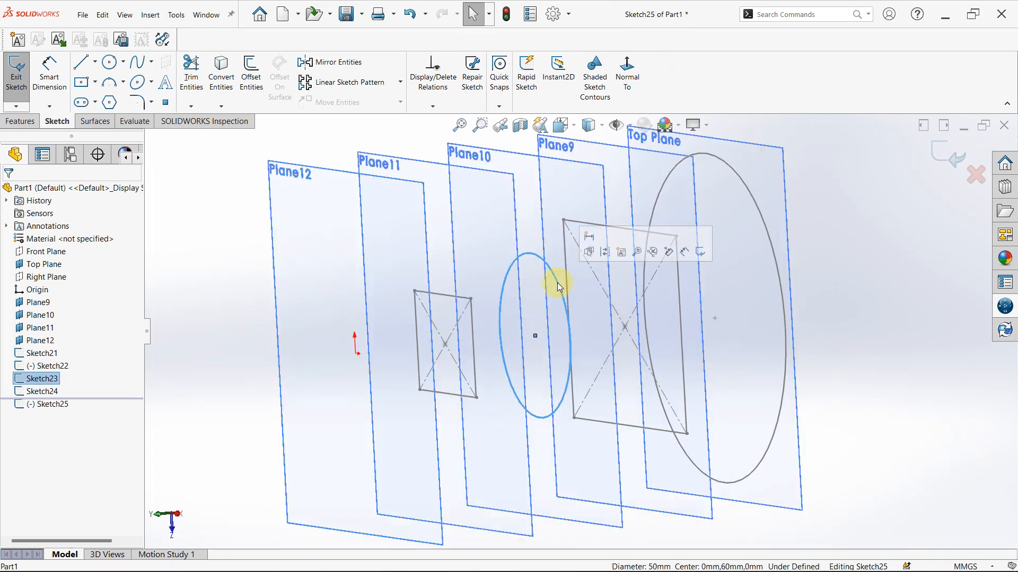
click(226, 75)
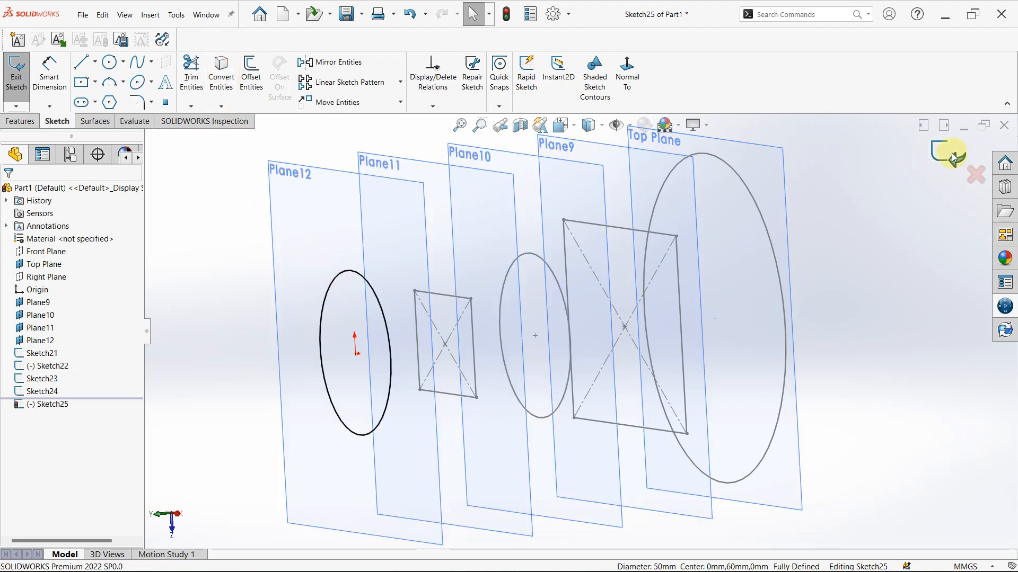
click(864, 262)
Start a new sketch on the Front Plane
mouse_move(792, 196)
middle_down()
mouse_move(718, 229)
mouse_move(710, 438)
mouse_move(567, 323)
middle_up()
middle_drag(572, 275, 553, 298)
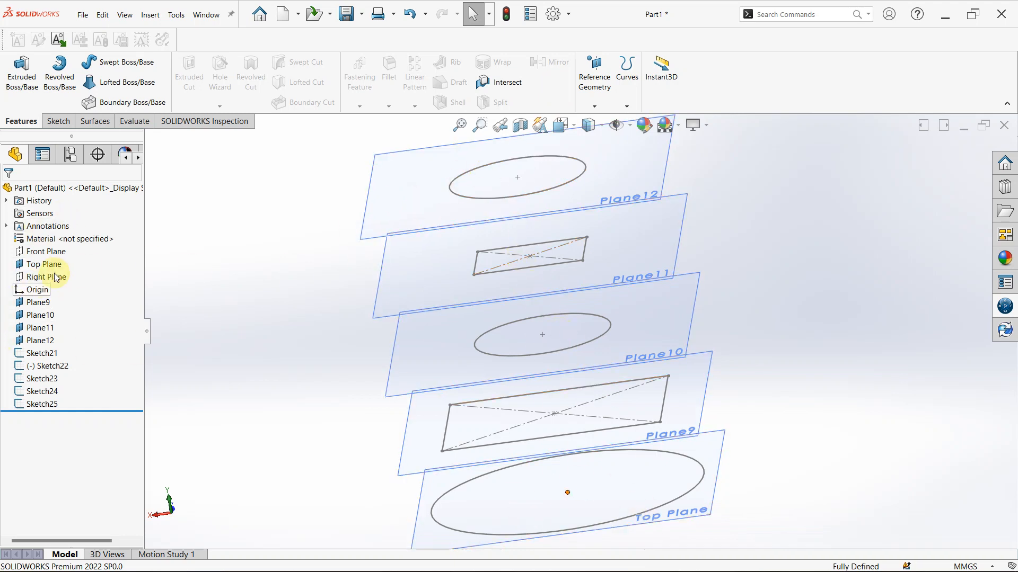
click(53, 254)
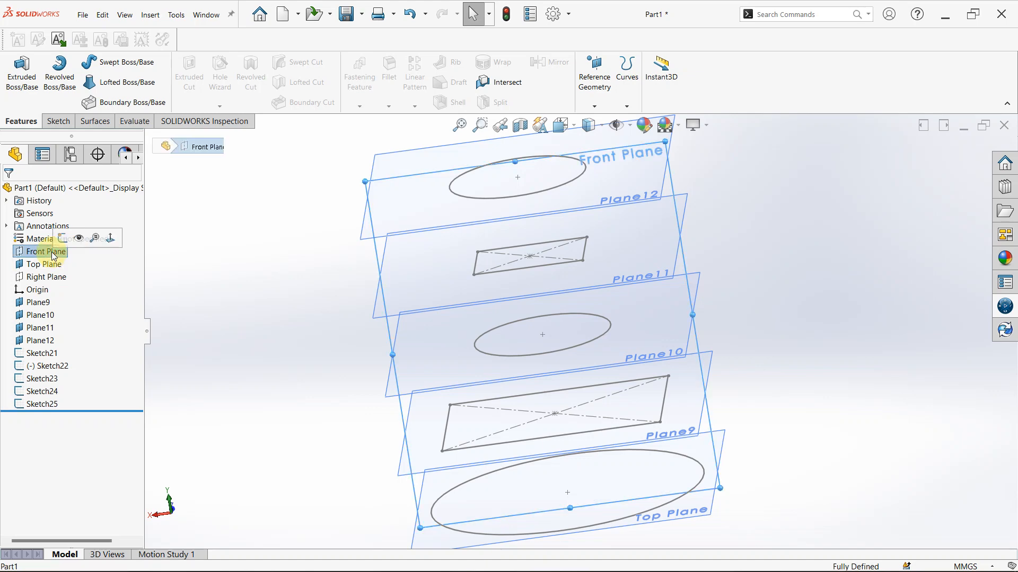
click(62, 238)
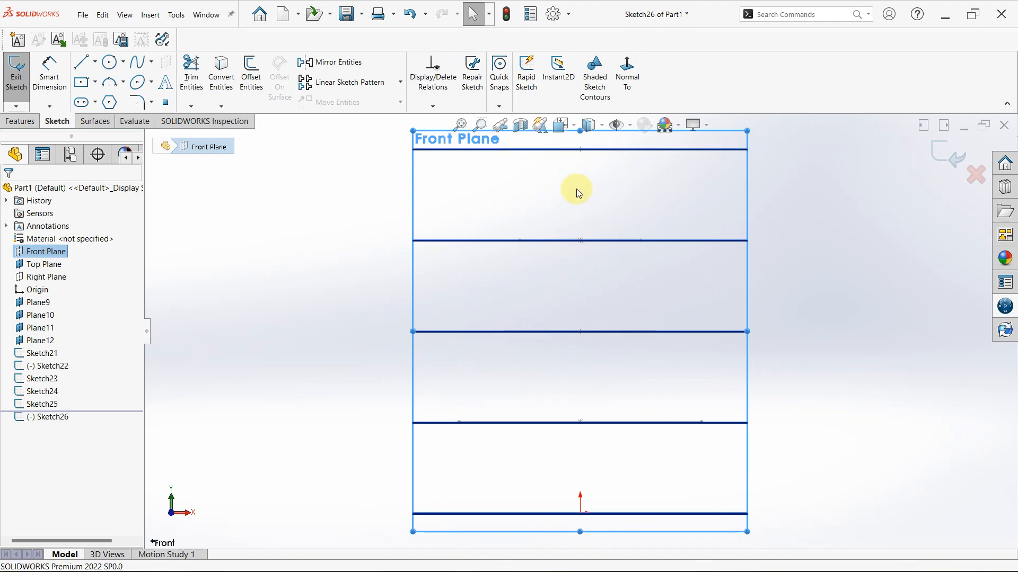
scroll(561, 146, down, 1)
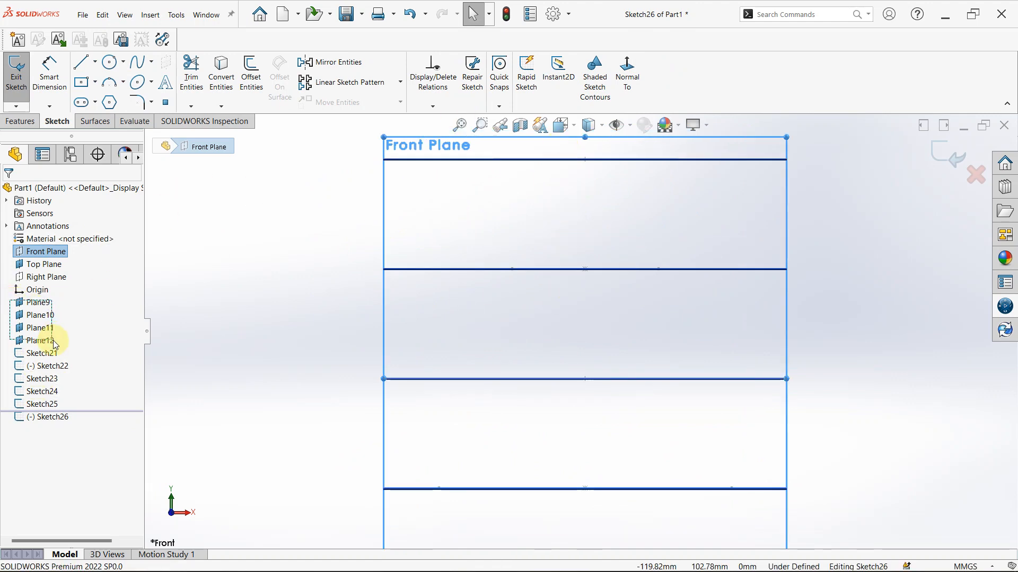
Hide Plane9, Plane10, Plane11 and Plane12 together
drag(59, 348, 57, 346)
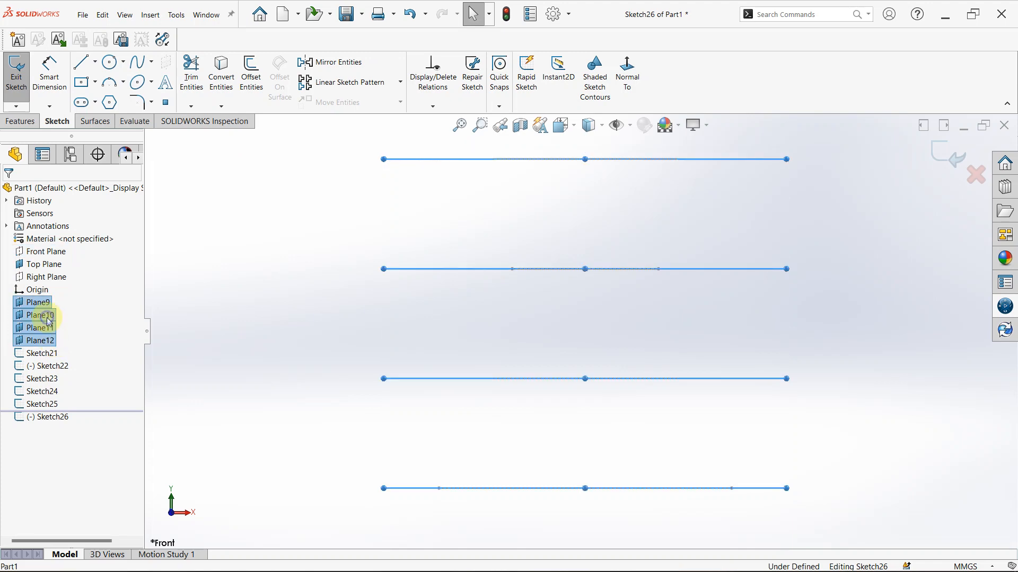
right_click(48, 321)
click(54, 304)
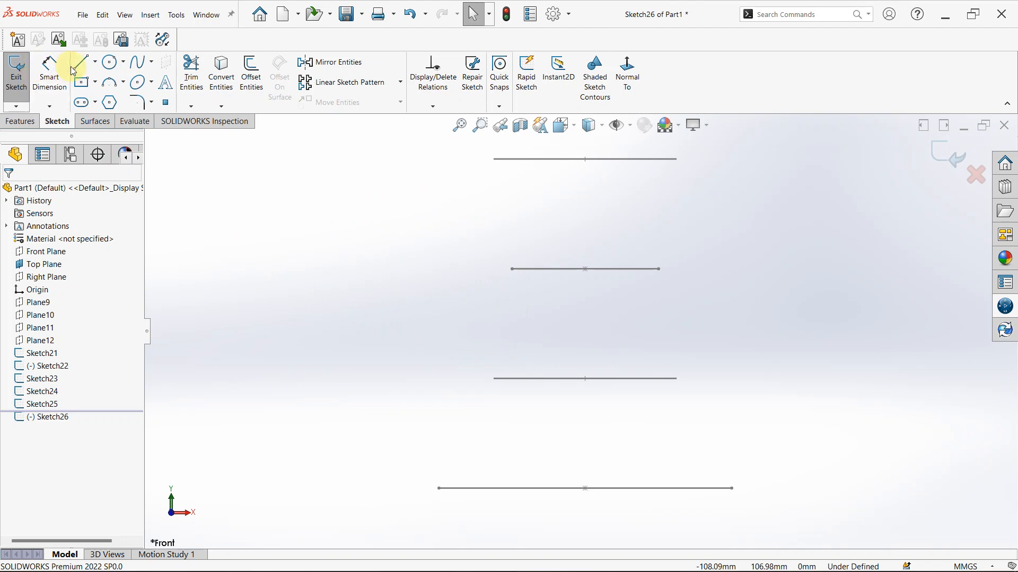
Draw a three-point arc of about 68 mm radius from the outer end of the Plane12 circle to the edge of the Plane11 rectangle
click(110, 83)
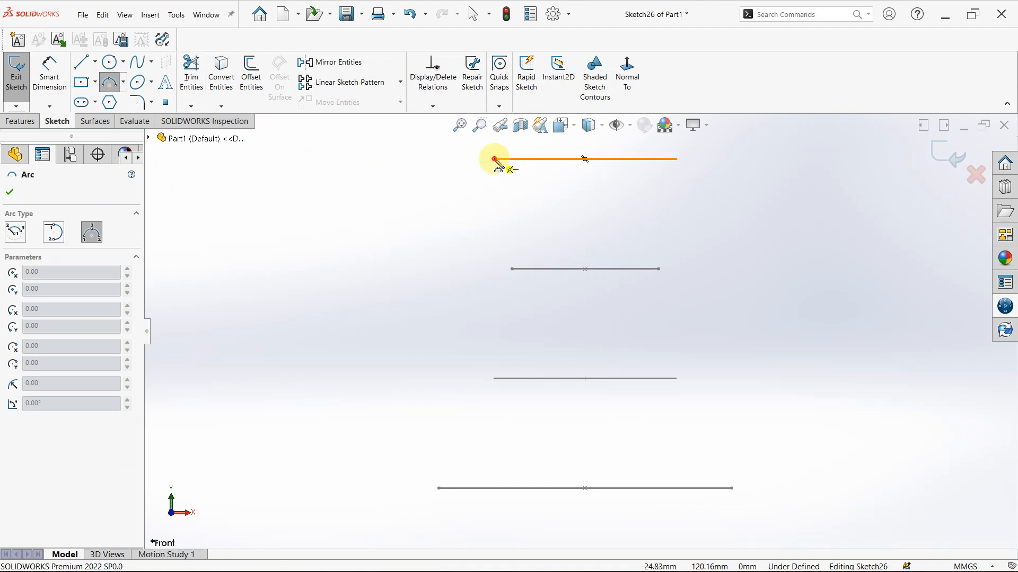
drag(494, 159, 512, 269)
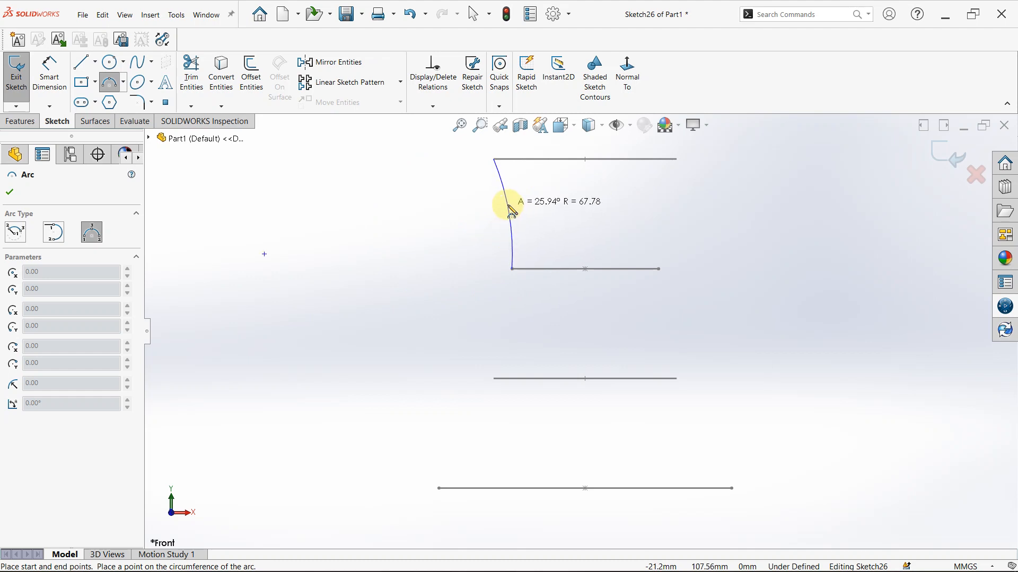
click(511, 211)
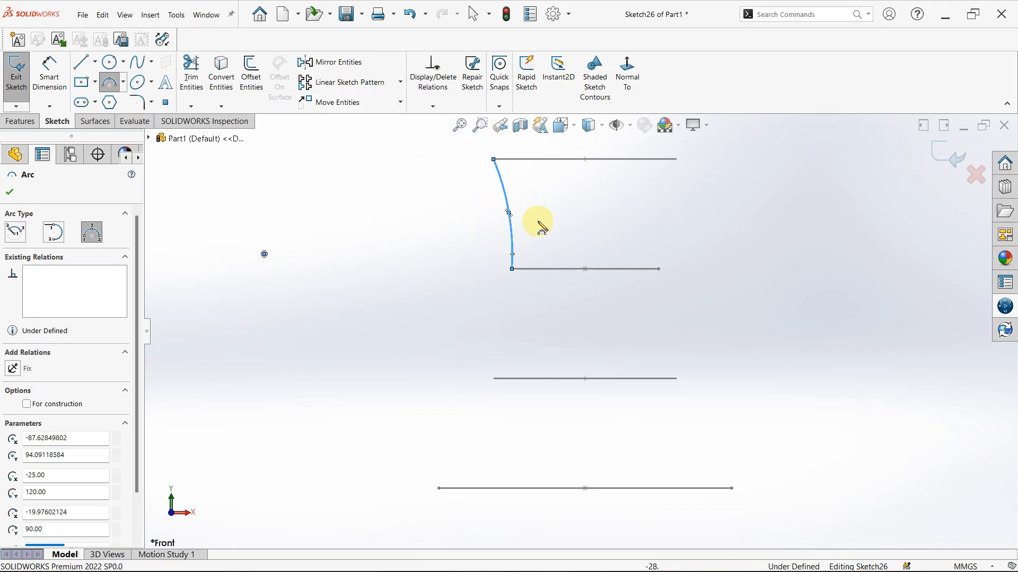
Draw a second three-point arc of about 101 mm radius from the first arc's lower end to the outer end of the Plane10 circle
scroll(534, 212, down, 4)
mouse_move(509, 202)
middle_down()
mouse_move(468, 203)
mouse_move(586, 214)
mouse_move(626, 204)
middle_up()
scroll(546, 305, up, 2)
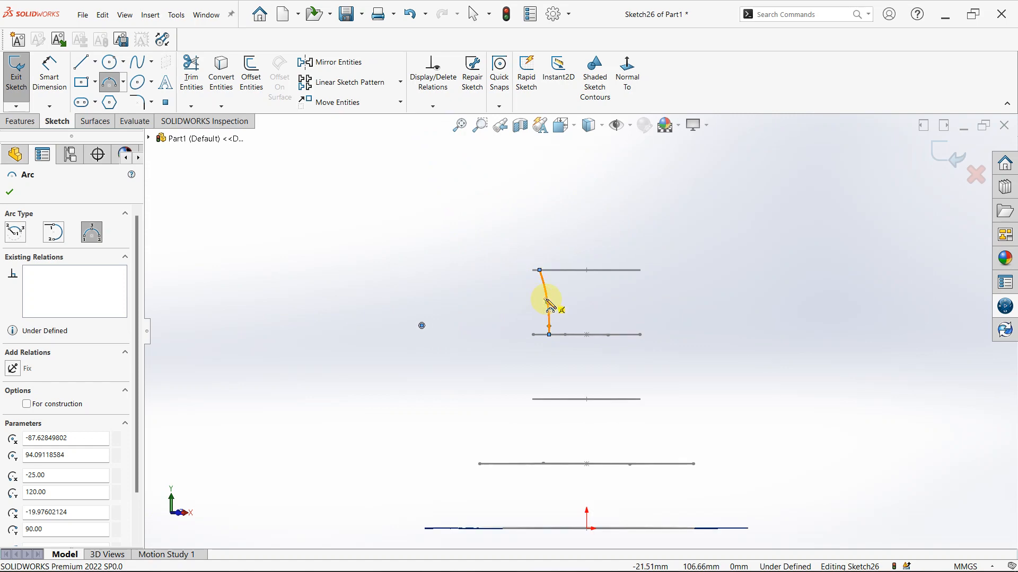
key(space)
click(465, 394)
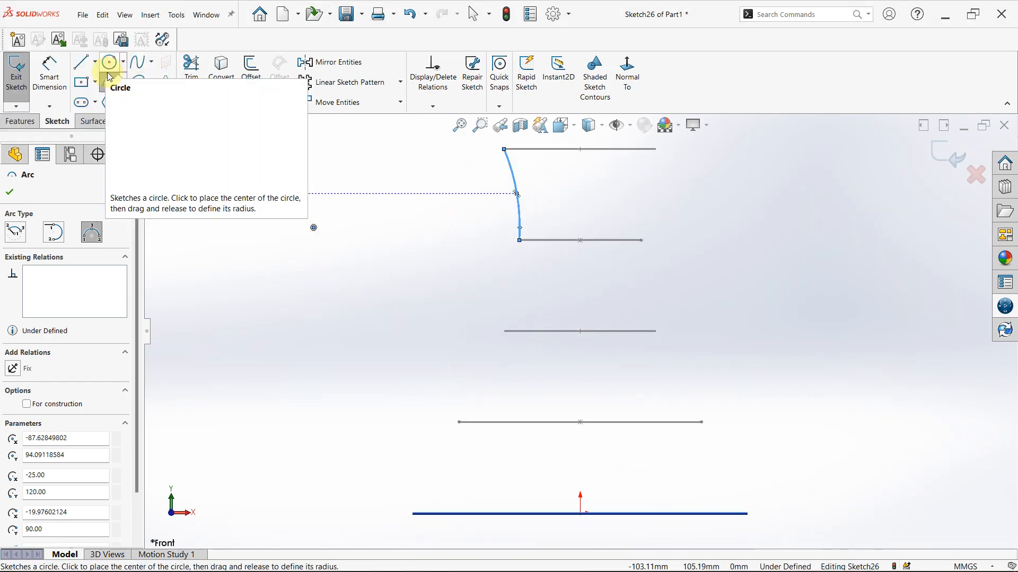
click(520, 241)
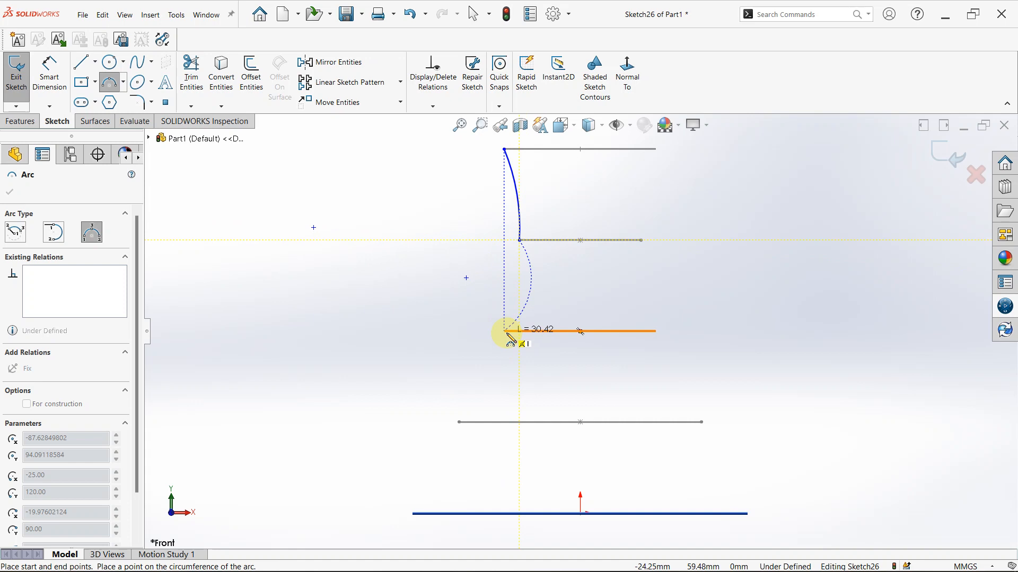
click(504, 331)
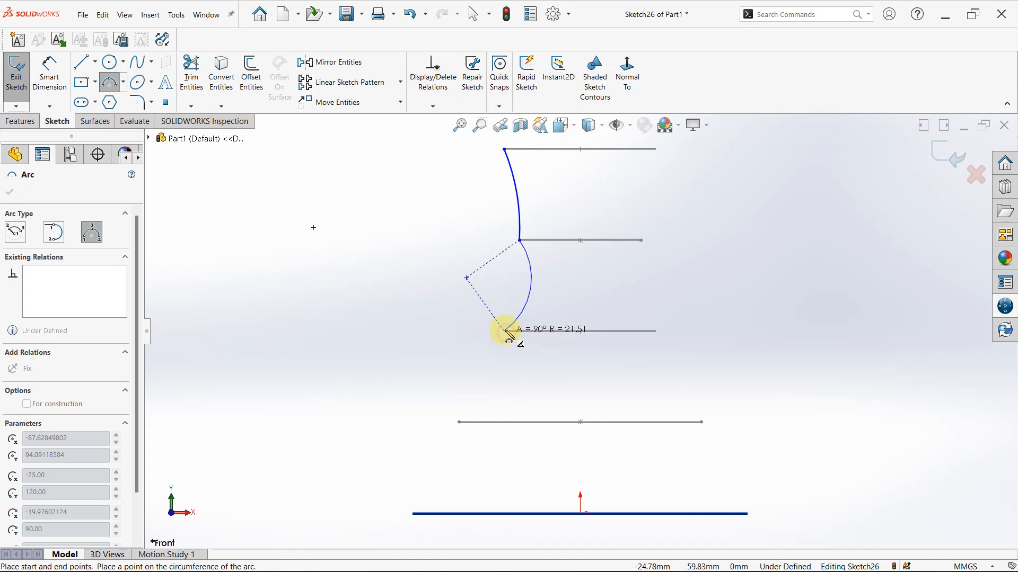
click(507, 295)
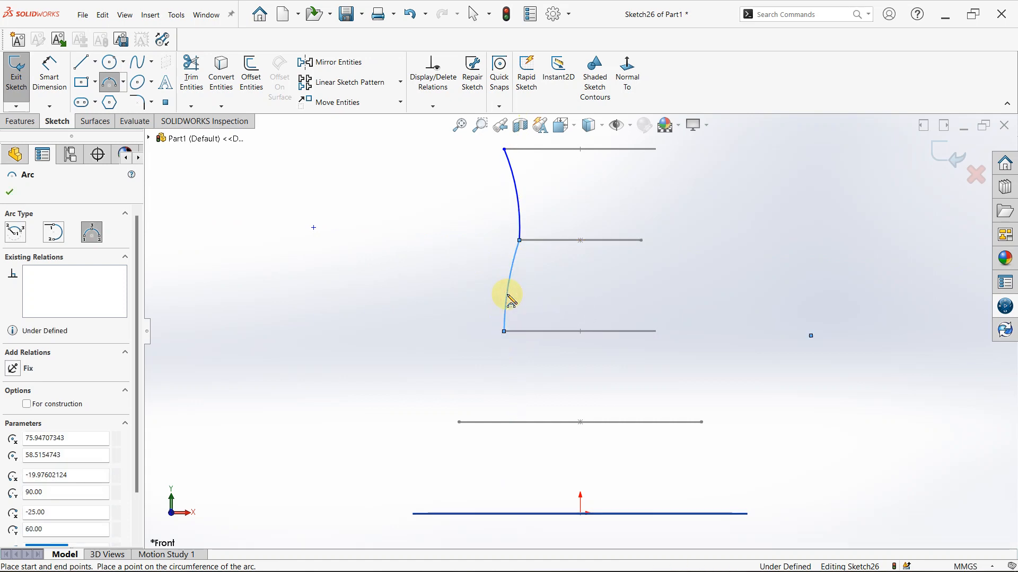
key(Escape)
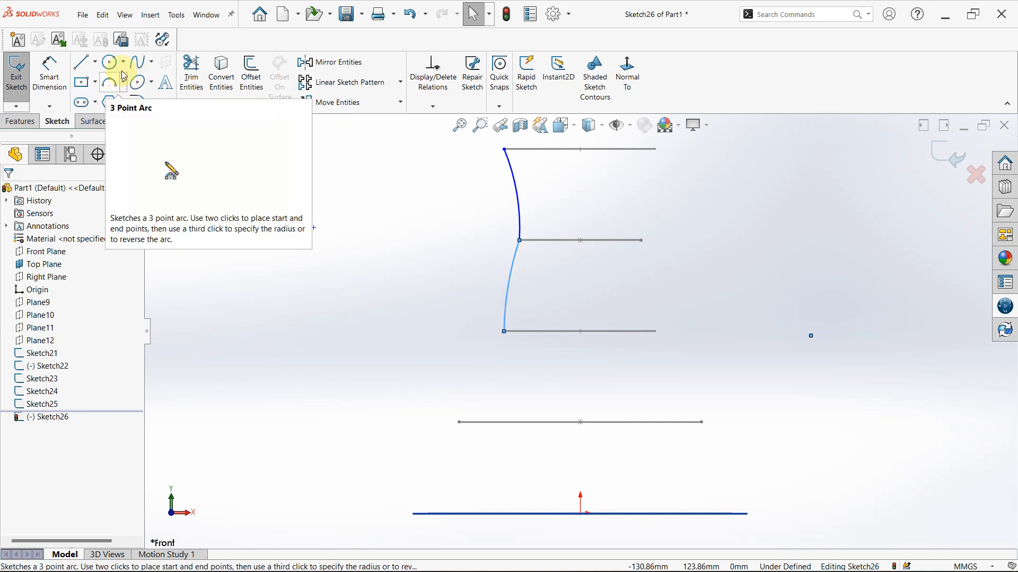
Draw a spline from the second arc's lower end through the outer end of the Plane9 profile to the outer end of the base profile
click(138, 62)
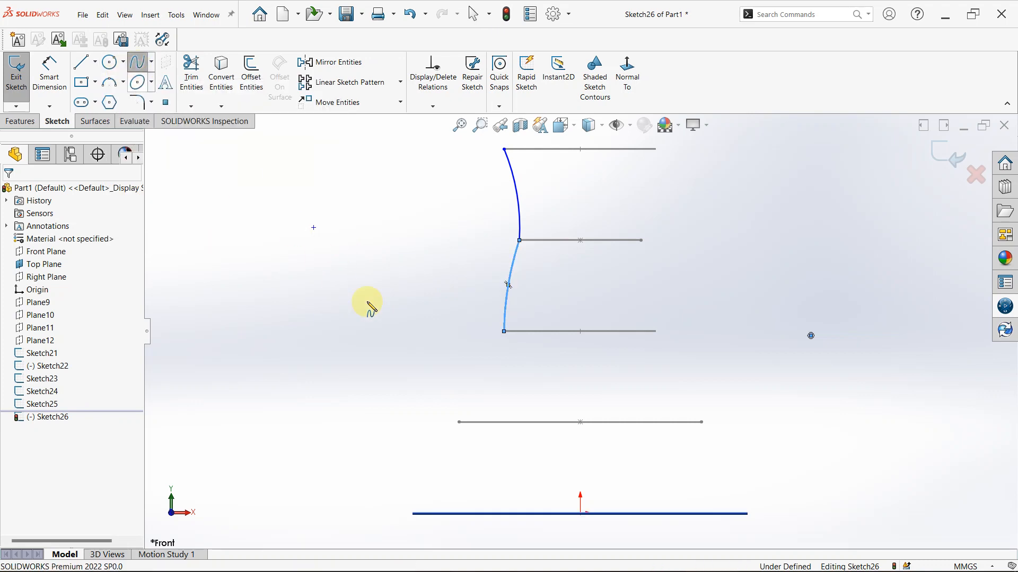
click(504, 333)
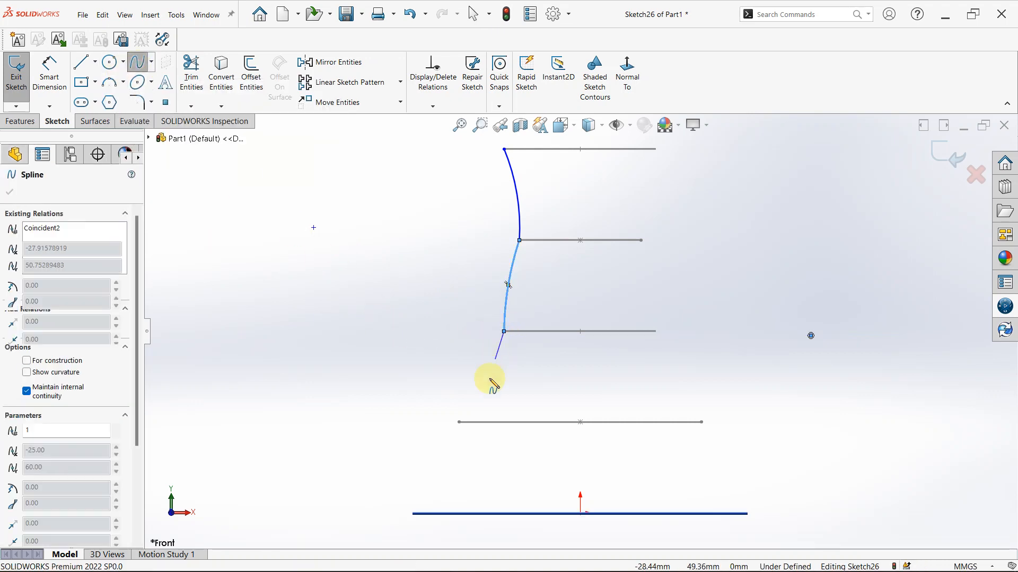
click(459, 422)
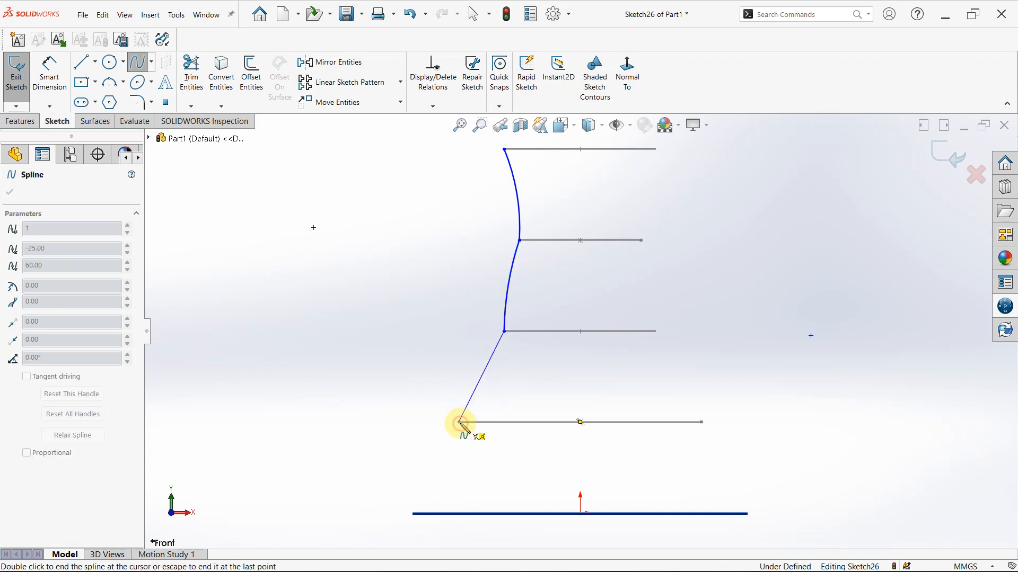
click(414, 514)
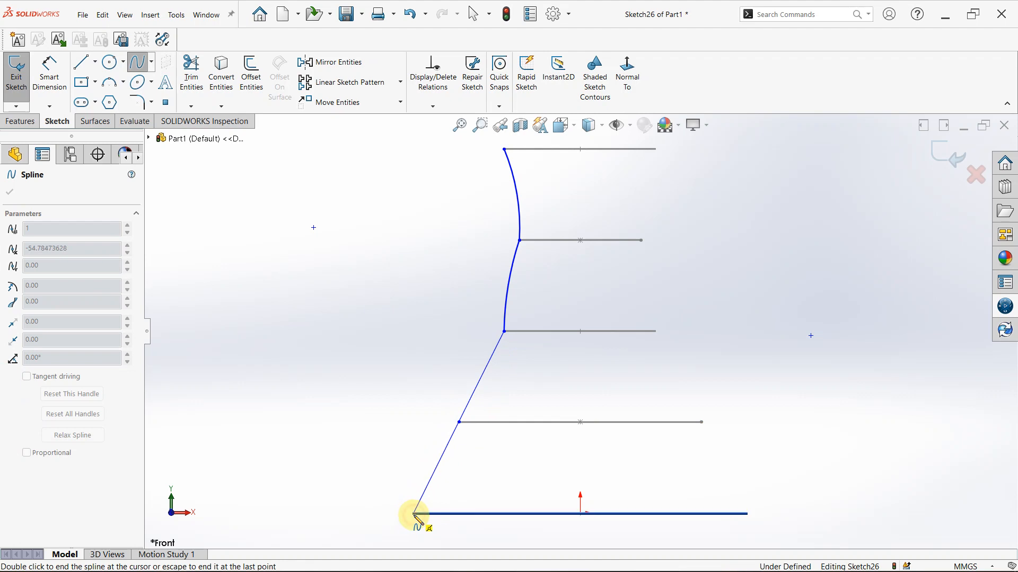
key(Escape)
Try to add a tangent relation between the upper arc and the Plane12 circle
scroll(518, 353, down, 1)
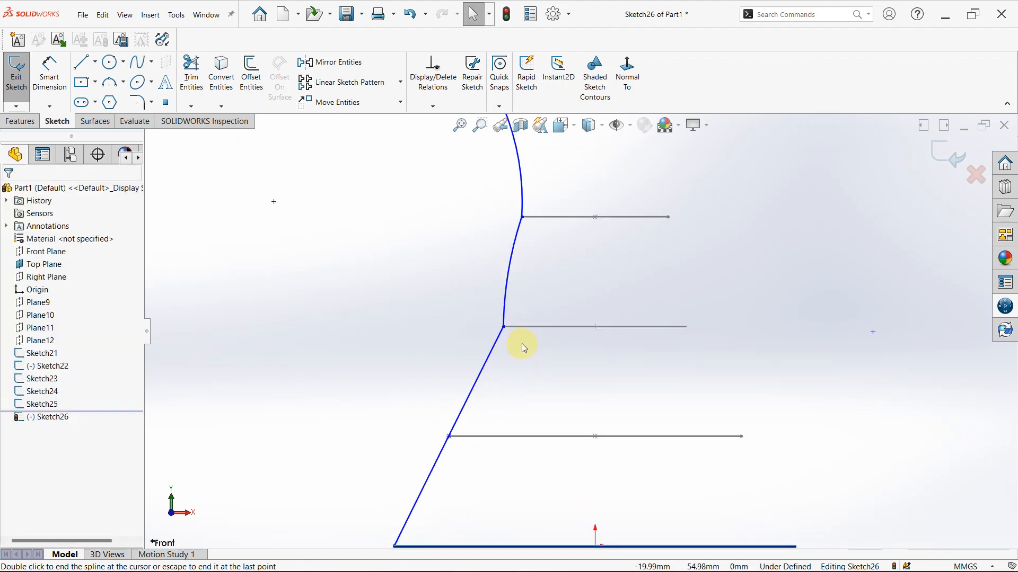
scroll(522, 342, up, 2)
scroll(527, 175, down, 1)
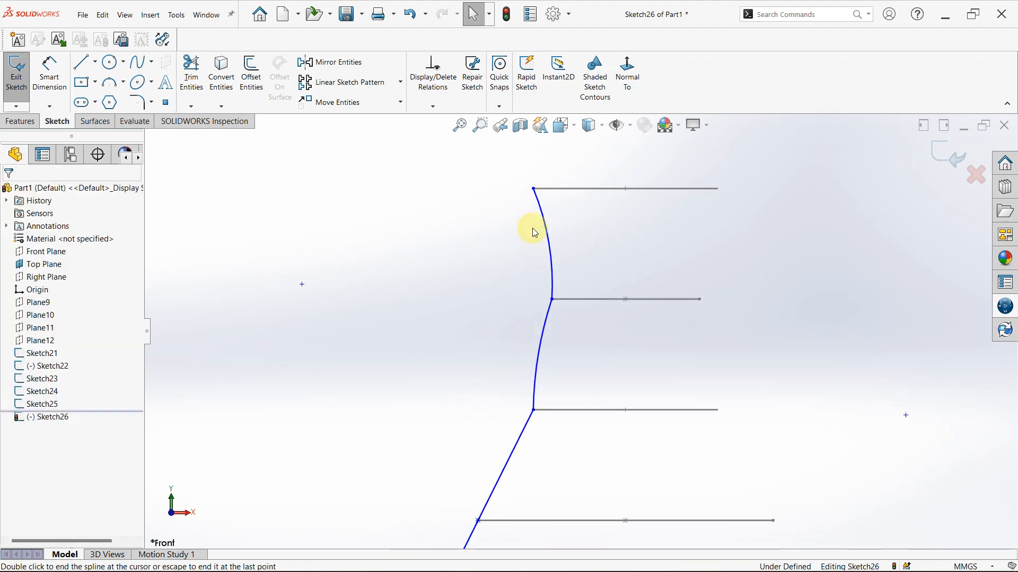
scroll(544, 210, down, 2)
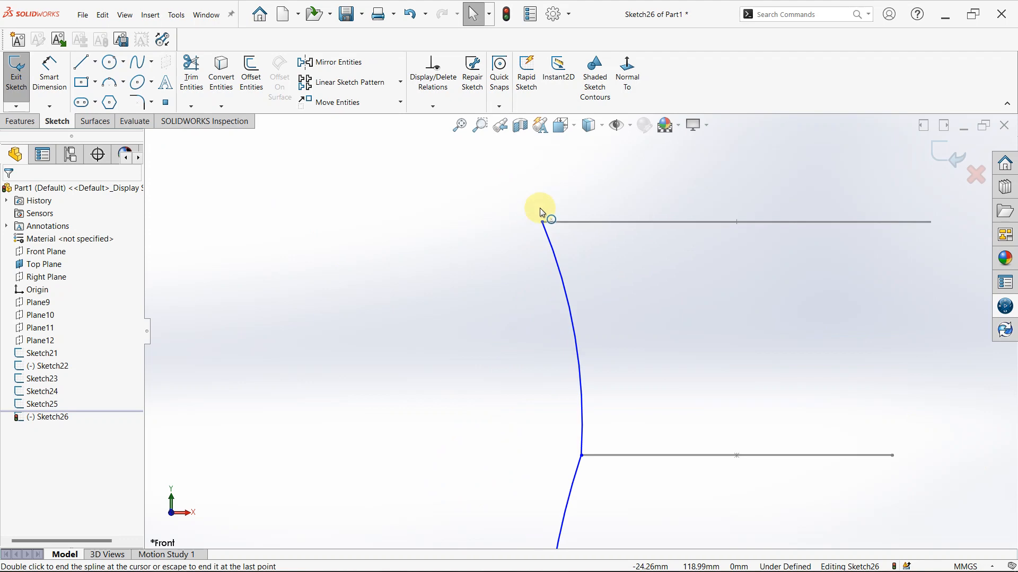
click(569, 222)
ctrl+click(549, 245)
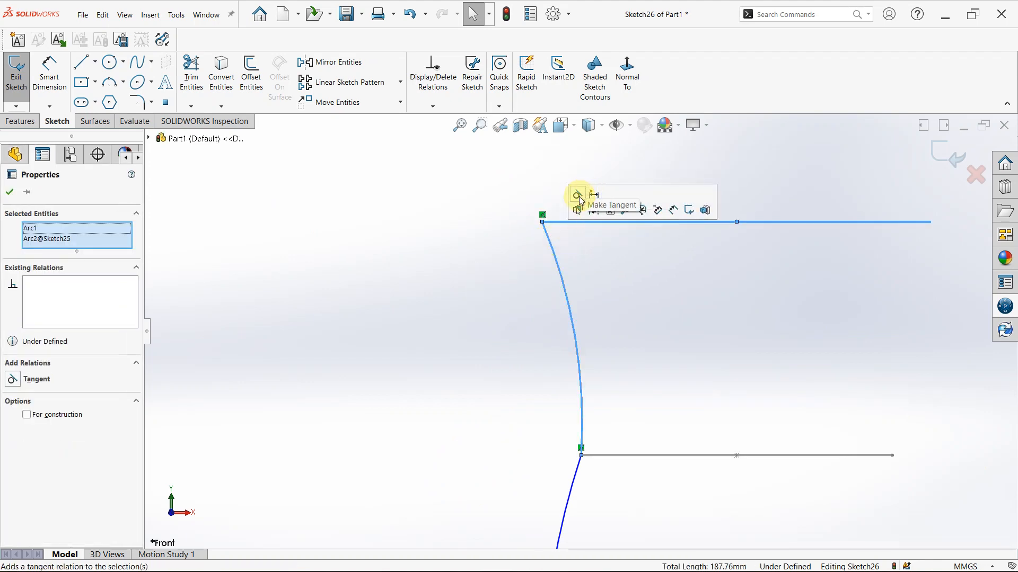
click(578, 196)
Add a pierce relation between the upper arc's top endpoint and the 50 mm circle on Plane12
middle_drag(586, 228, 570, 237)
ctrl+click(569, 239)
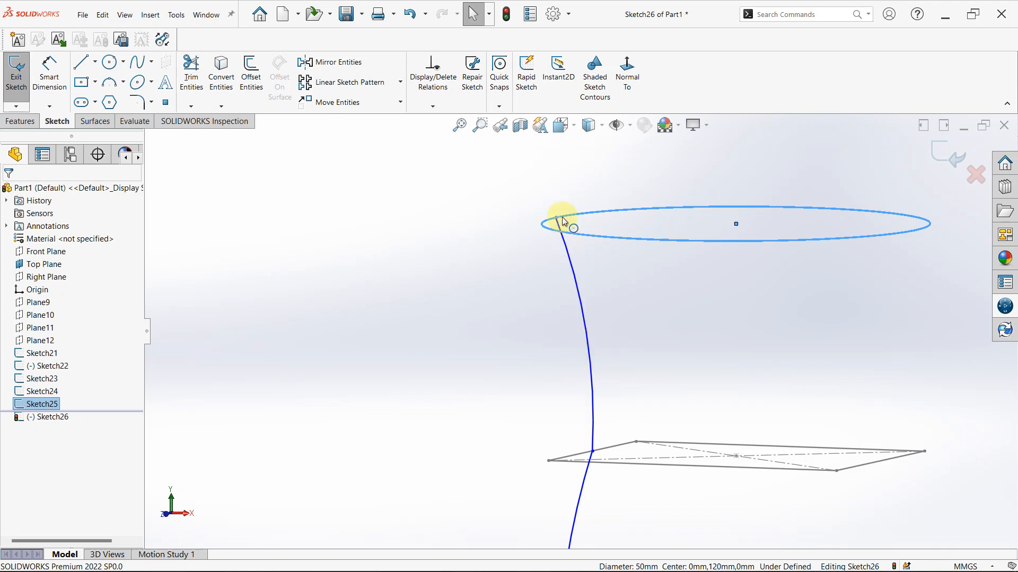
scroll(559, 263, down, 5)
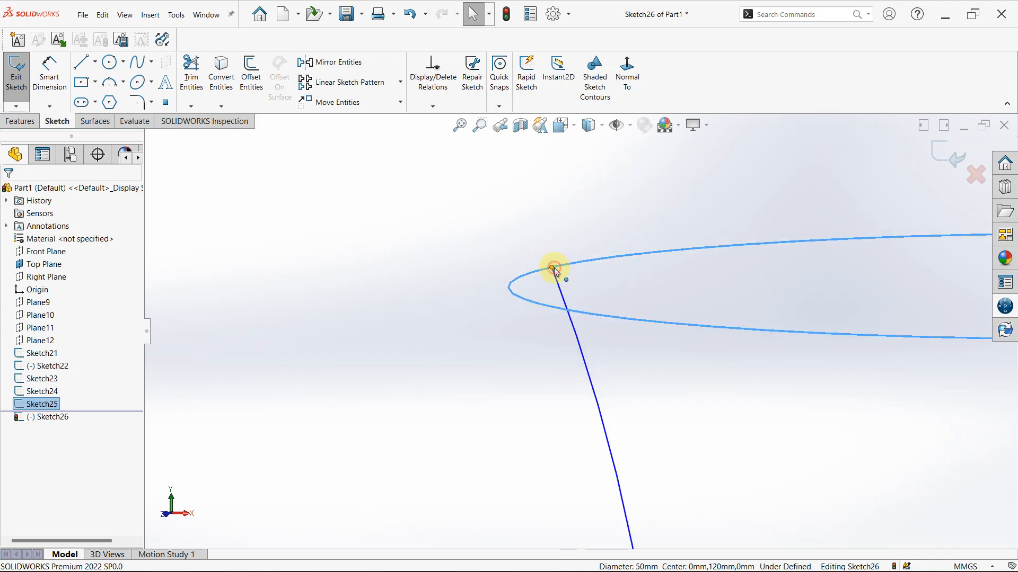
ctrl+click(552, 268)
click(618, 222)
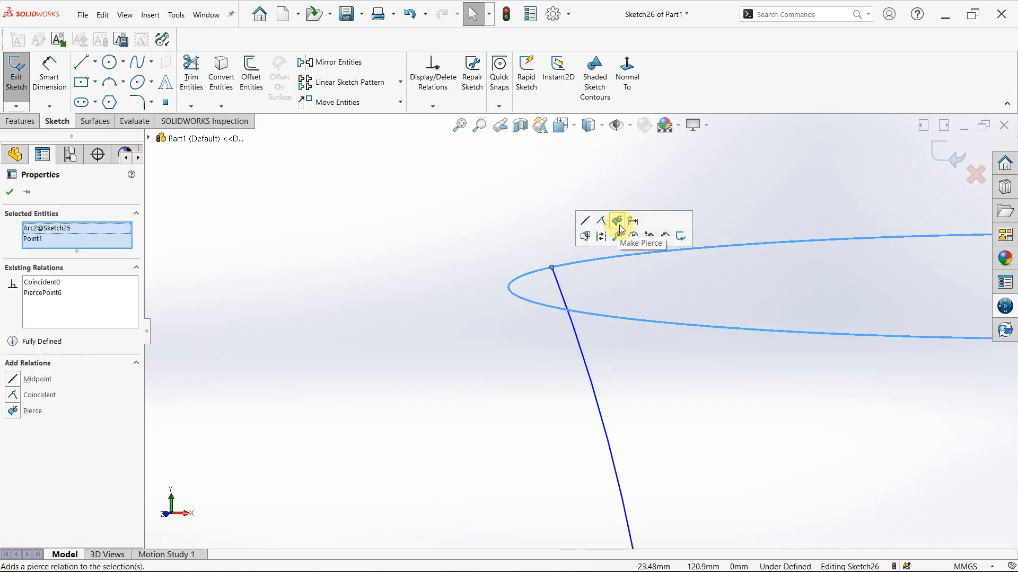
scroll(641, 408, up, 4)
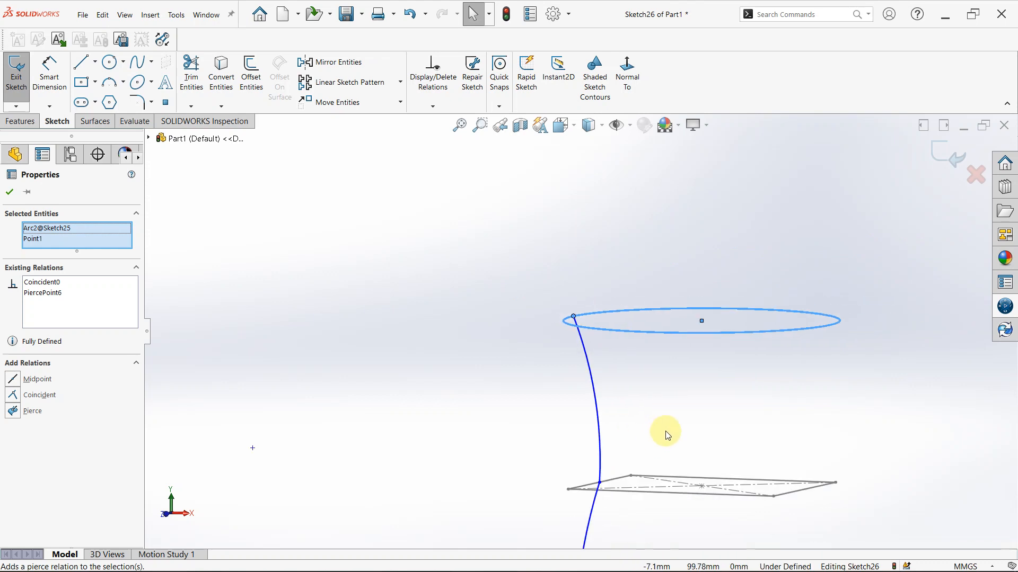
scroll(645, 475, down, 2)
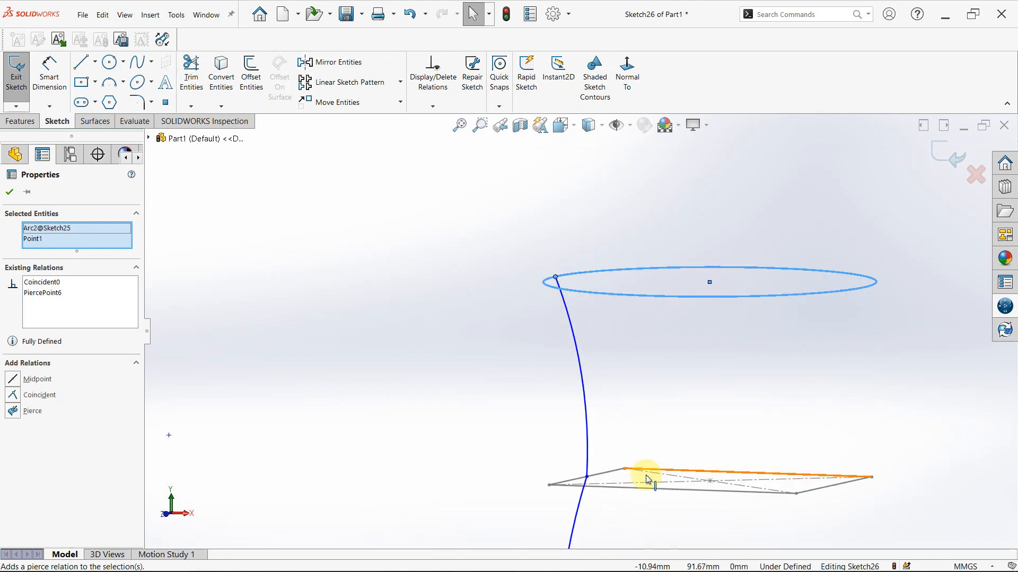
middle_drag(645, 475, 168, 305)
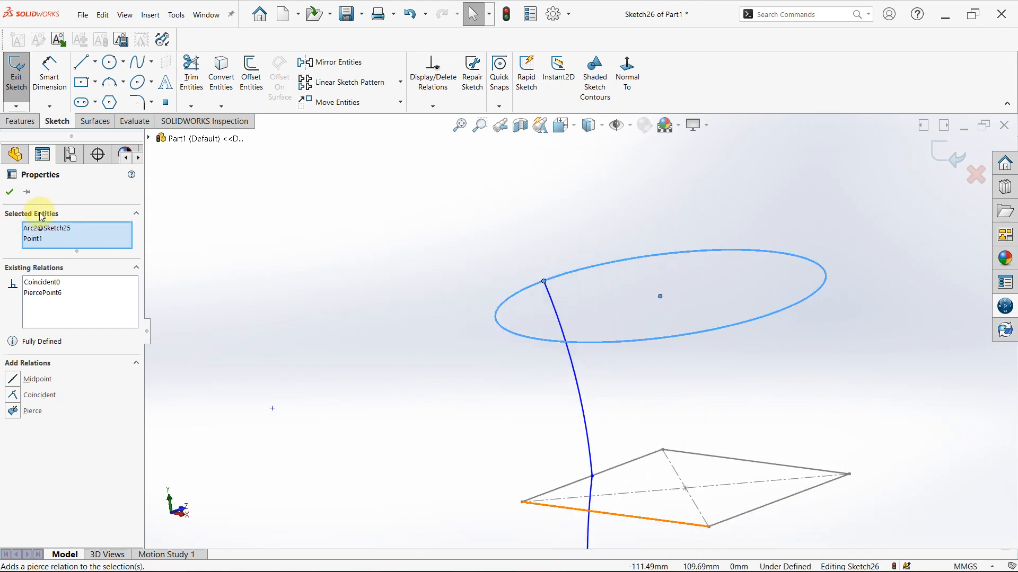
click(13, 192)
Add a pierce relation between the point joining the two arcs and the adjacent edge of the Plane11 rectangle
scroll(797, 399, up, 3)
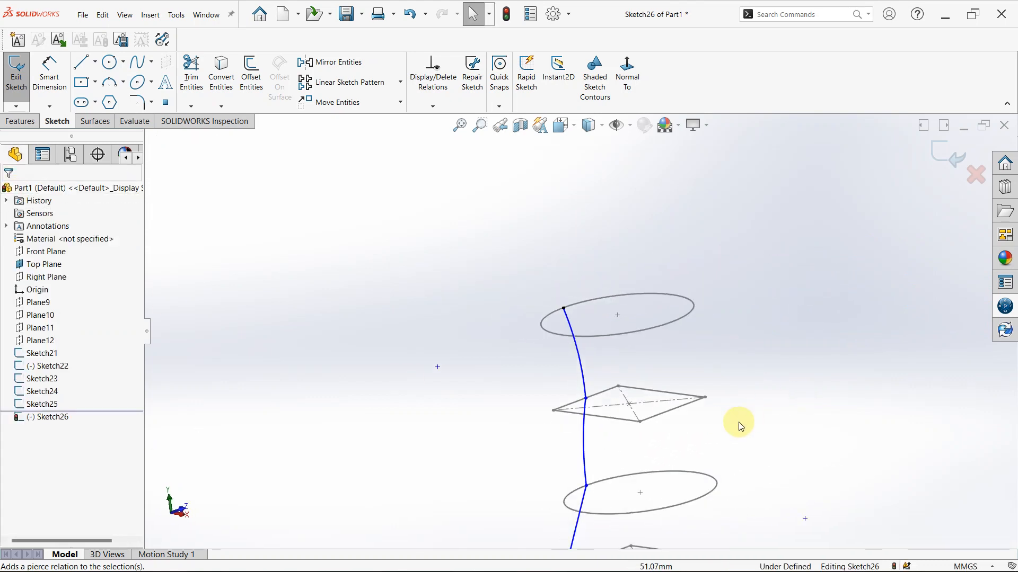
scroll(607, 438, down, 4)
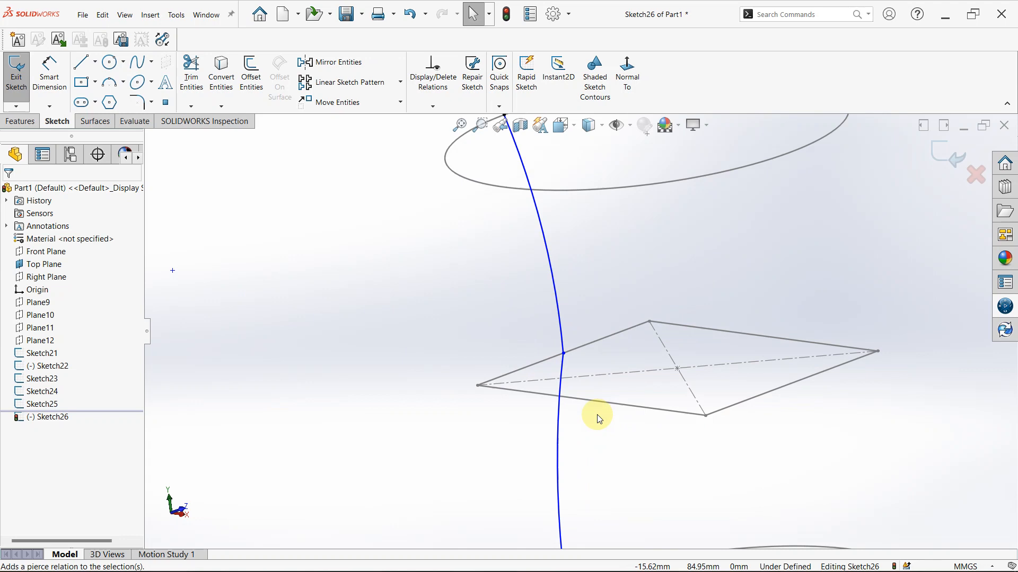
click(564, 353)
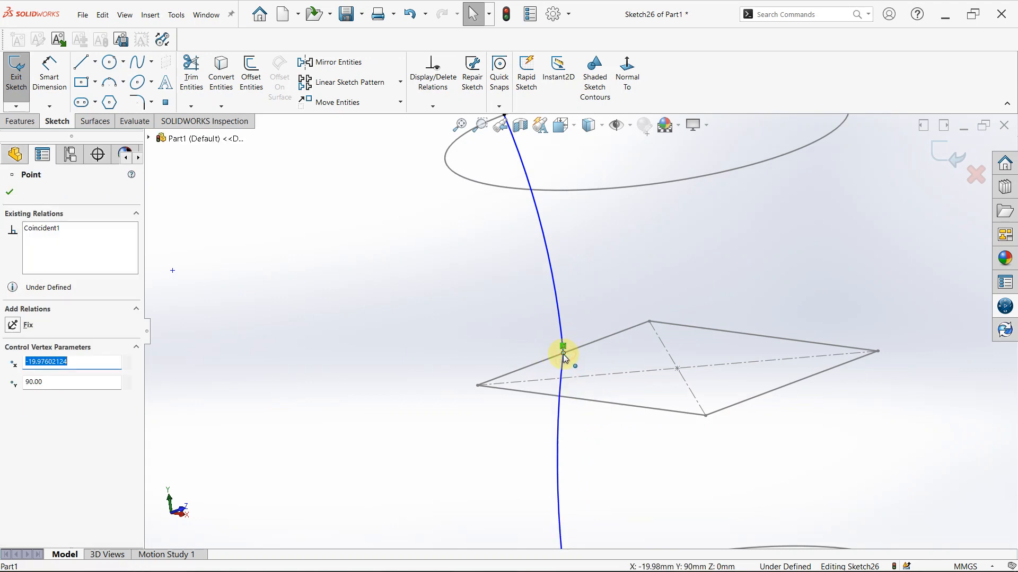
ctrl+click(574, 349)
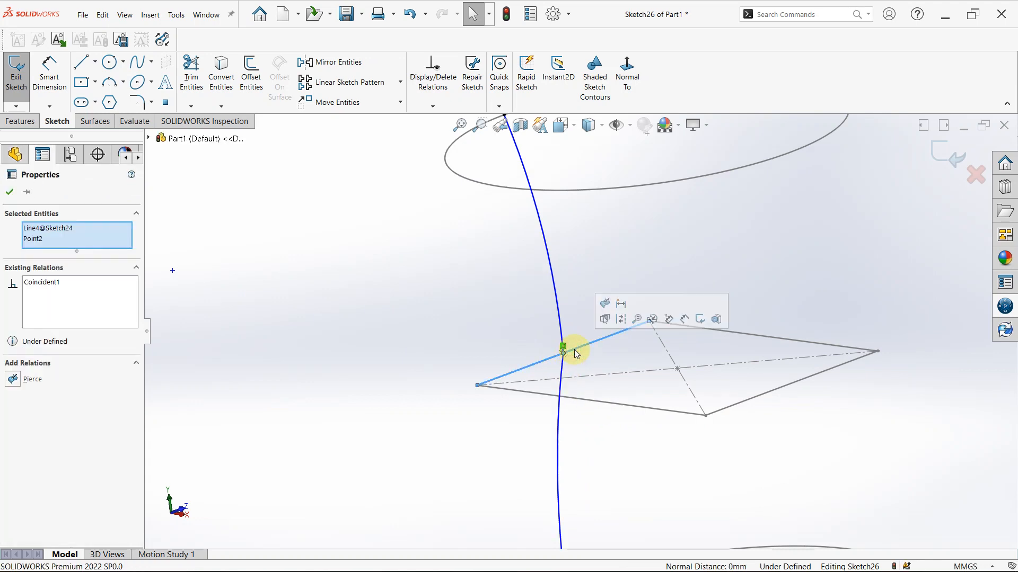
click(607, 307)
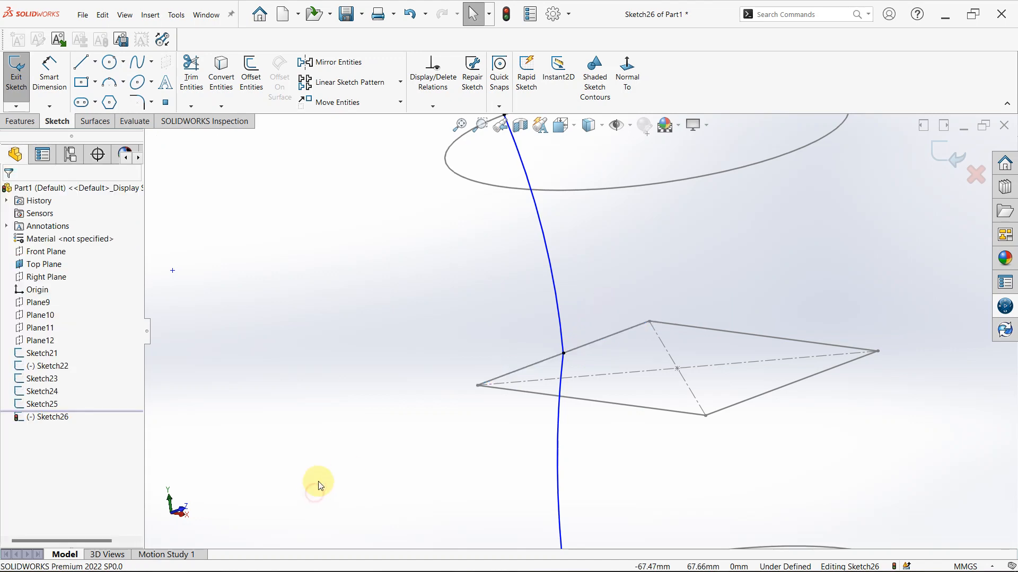
Inspect the junction of the two arcs at the Plane11 rectangle and the guide curve from several angles
scroll(572, 318, down, 3)
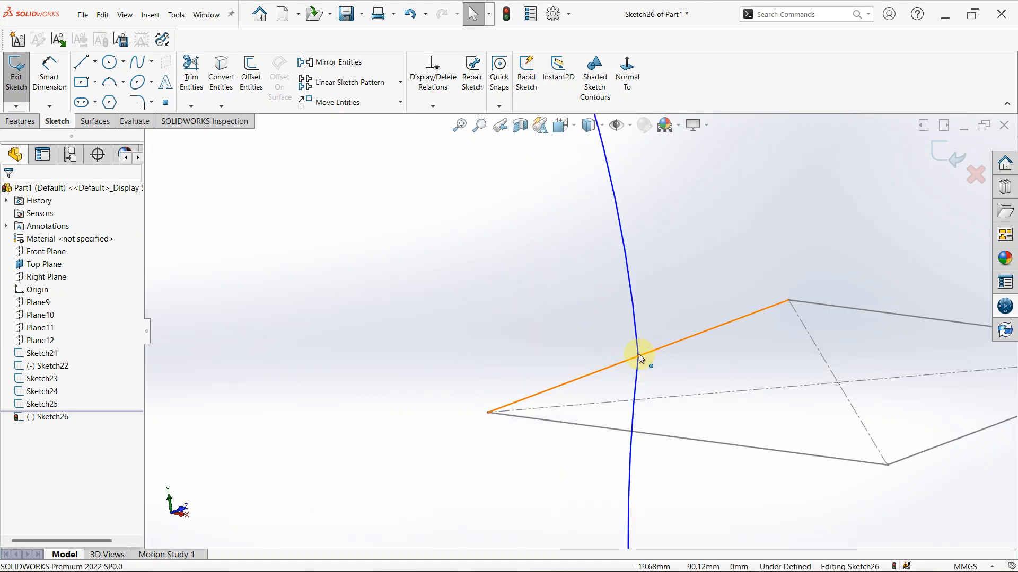
click(636, 351)
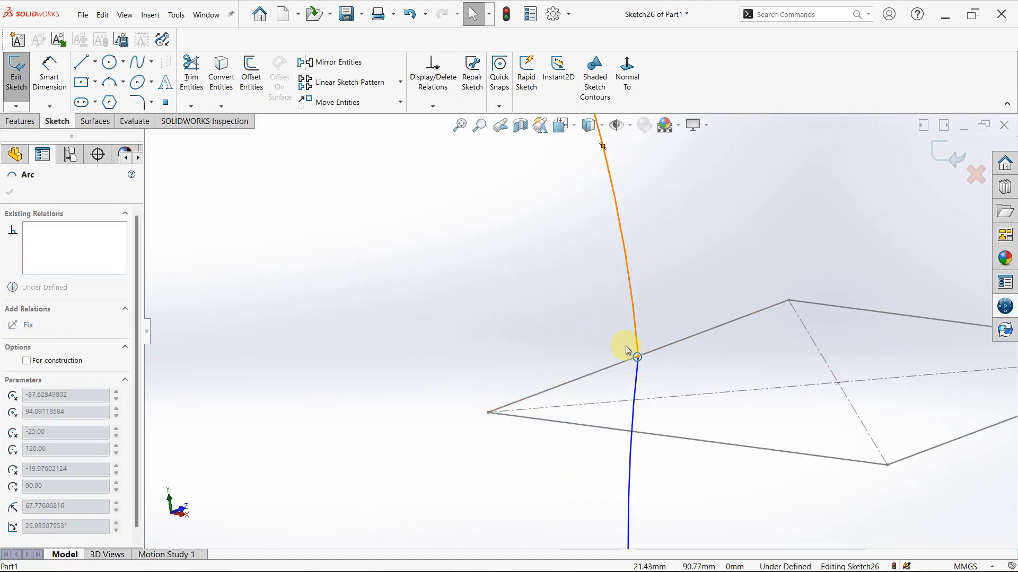
click(433, 450)
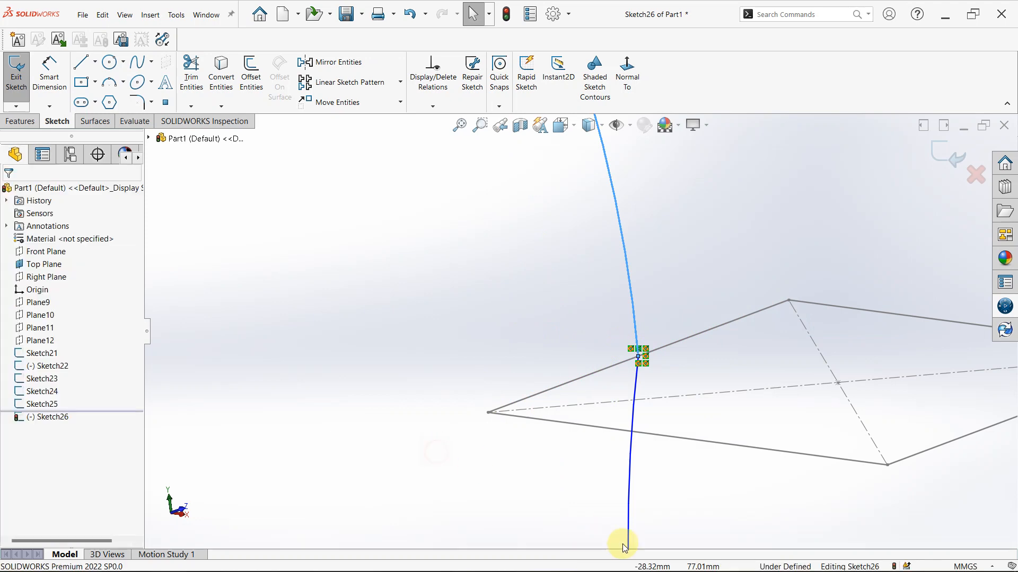
click(637, 478)
right_click(628, 479)
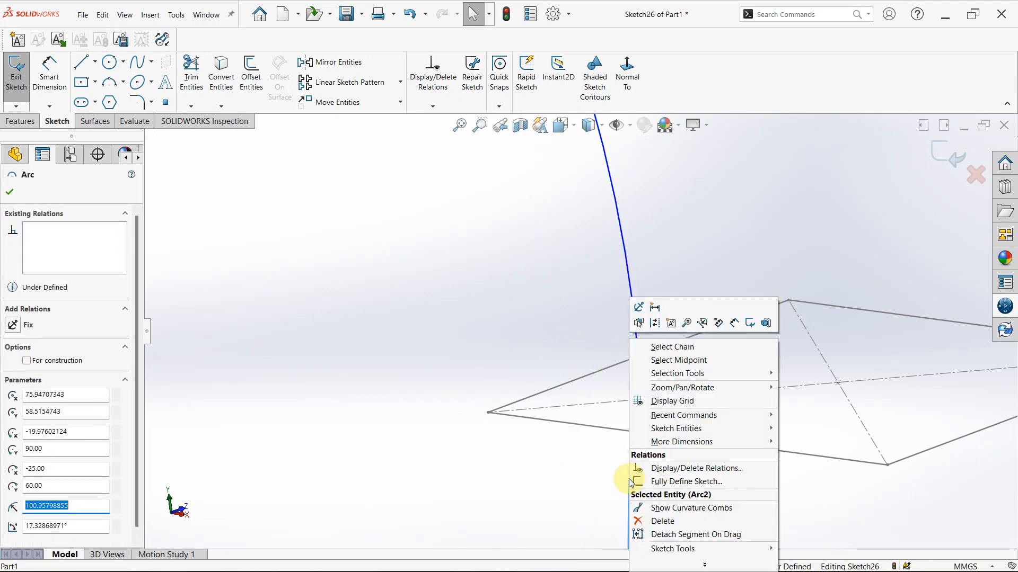
click(522, 499)
scroll(696, 458, up, 5)
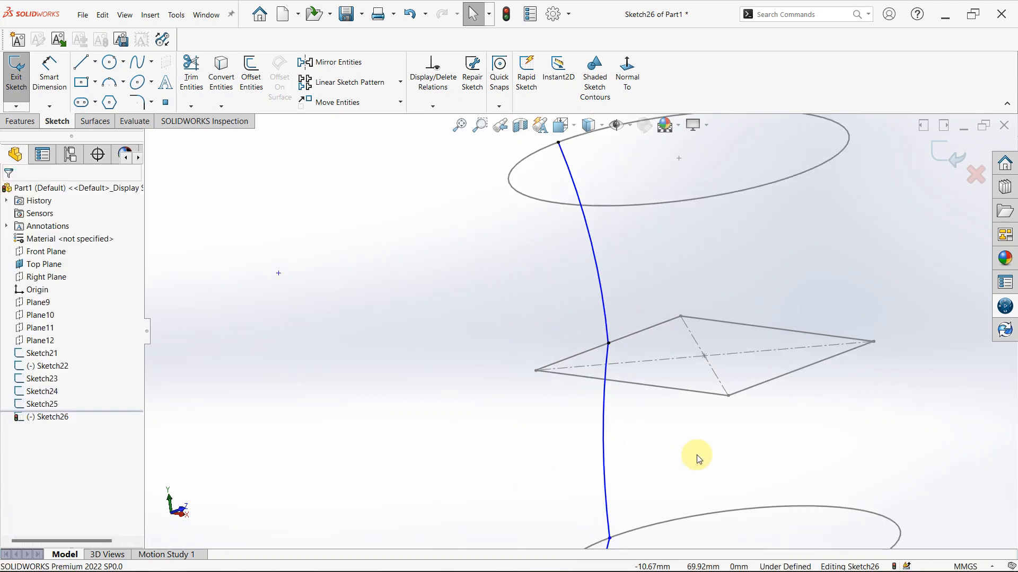
middle_drag(746, 440, 771, 427)
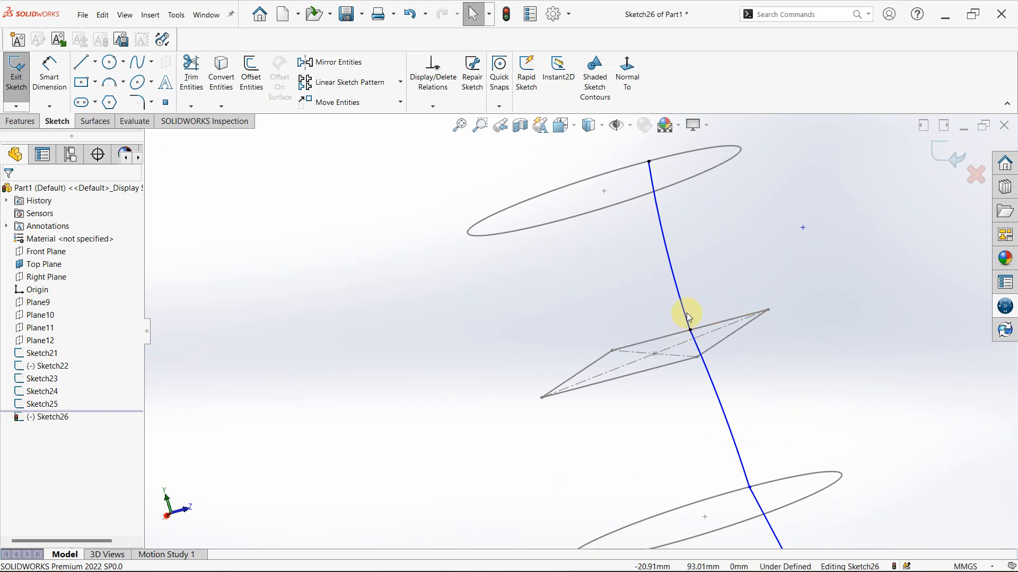
mouse_move(688, 325)
middle_down()
mouse_move(761, 432)
mouse_move(659, 438)
mouse_move(552, 466)
middle_up()
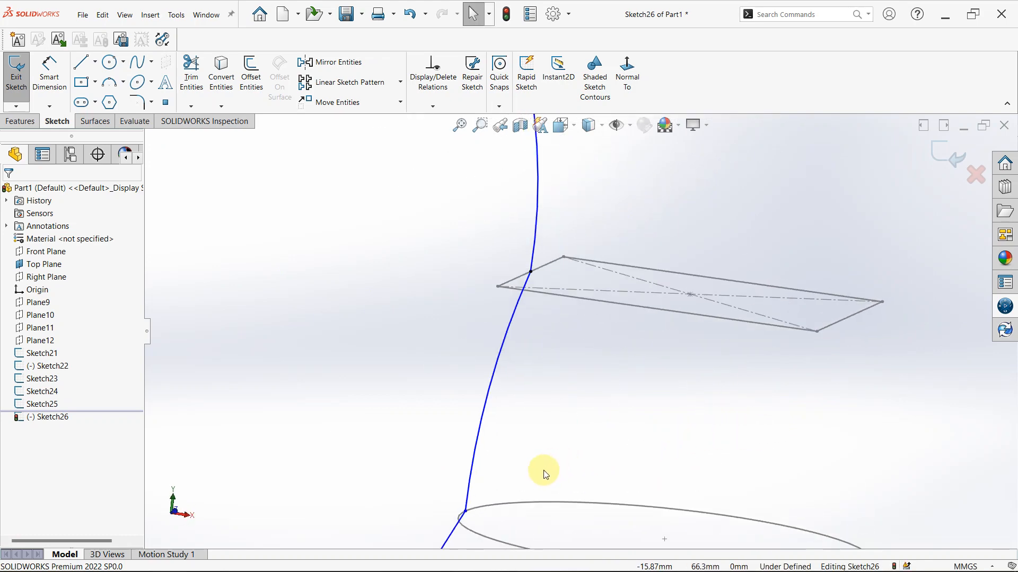
Mirror the two arcs and the spline of the guide curve about the Right Plane and finish the sketch
key(space)
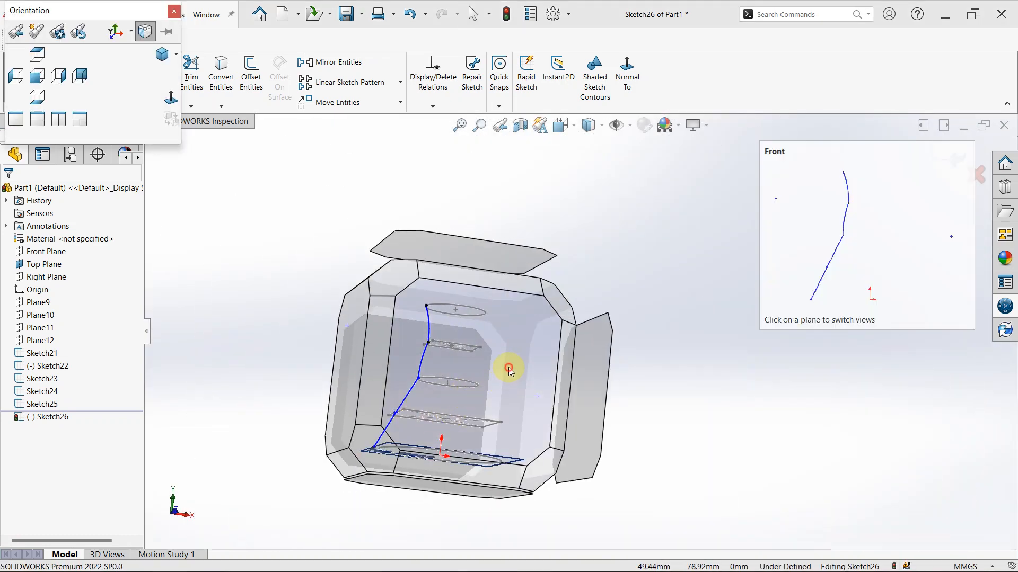
click(508, 366)
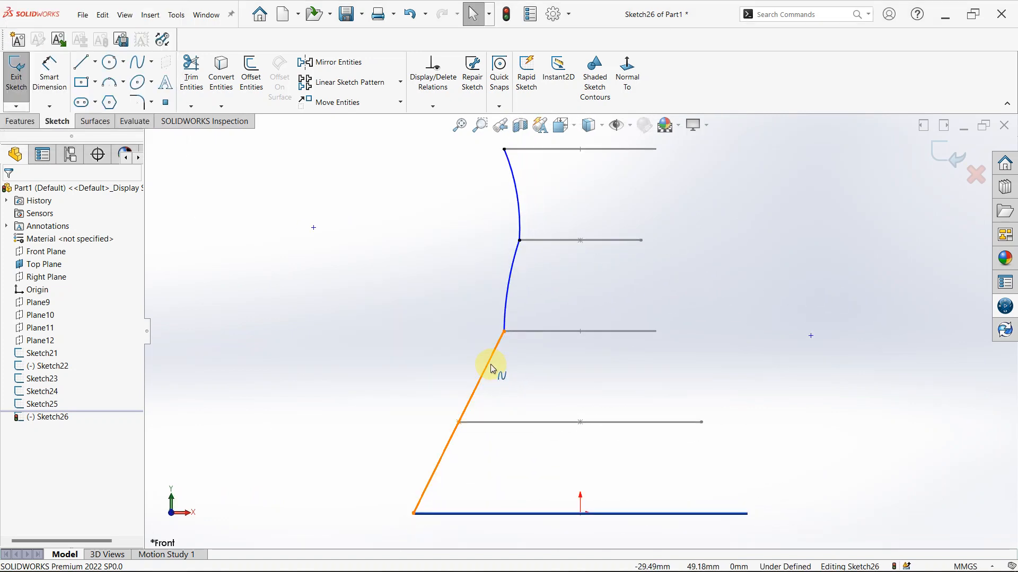
click(491, 364)
click(416, 303)
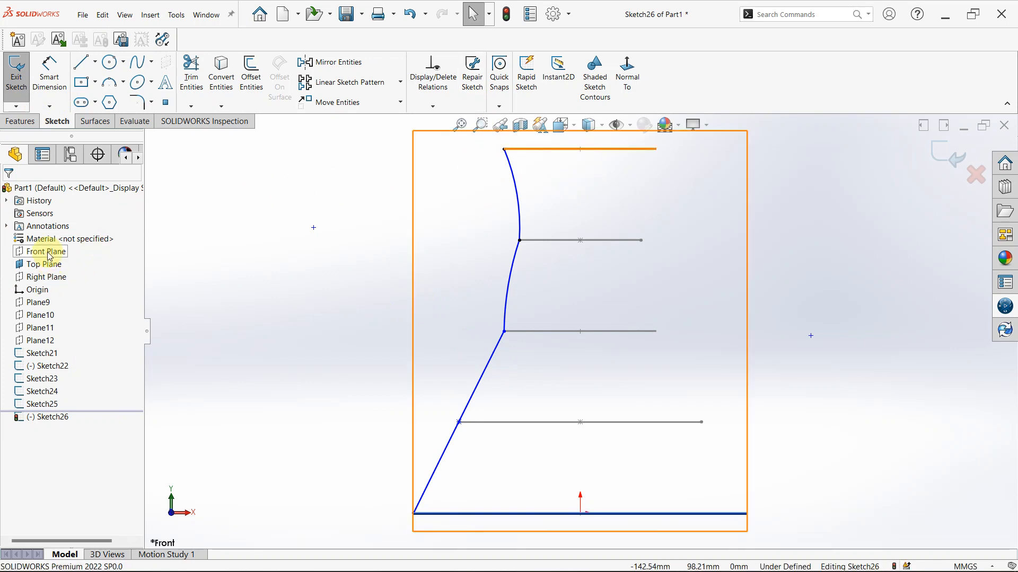
click(50, 277)
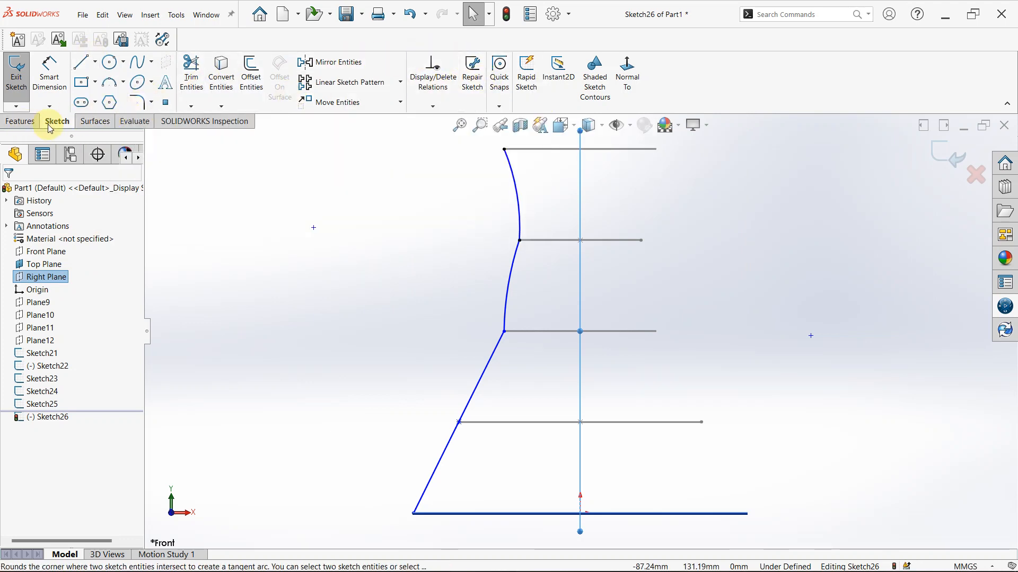
click(326, 62)
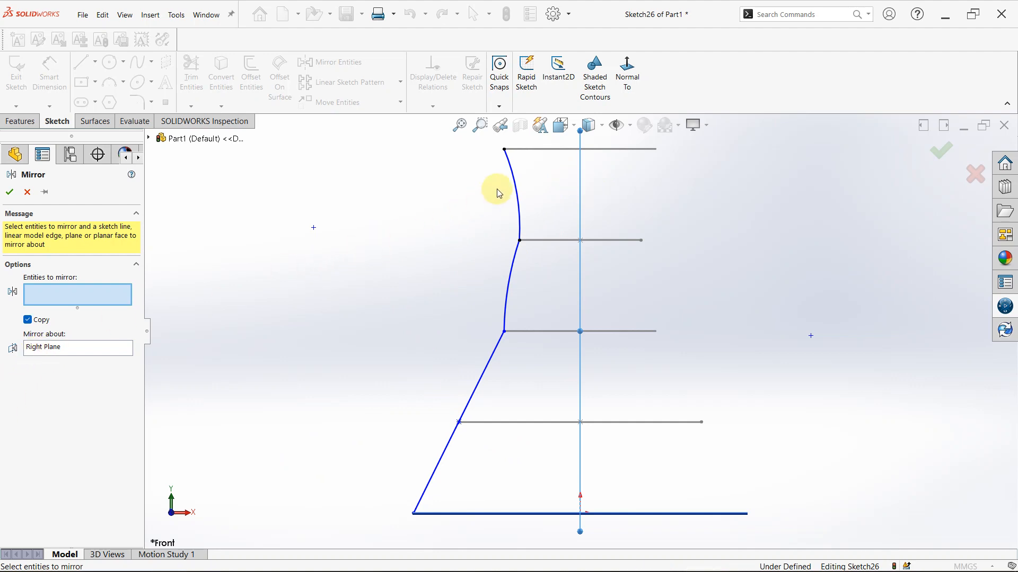
click(512, 173)
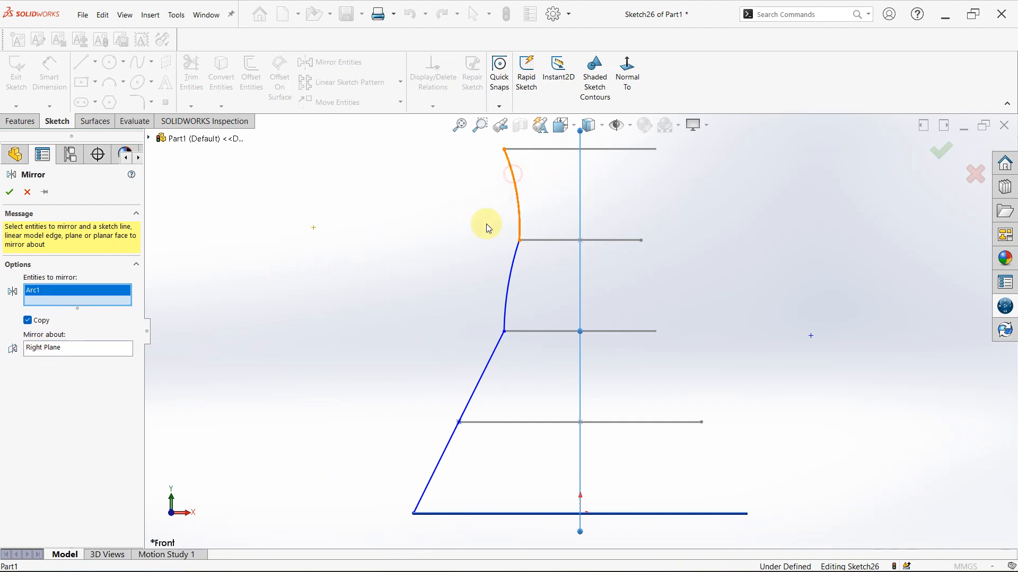
click(511, 281)
click(489, 367)
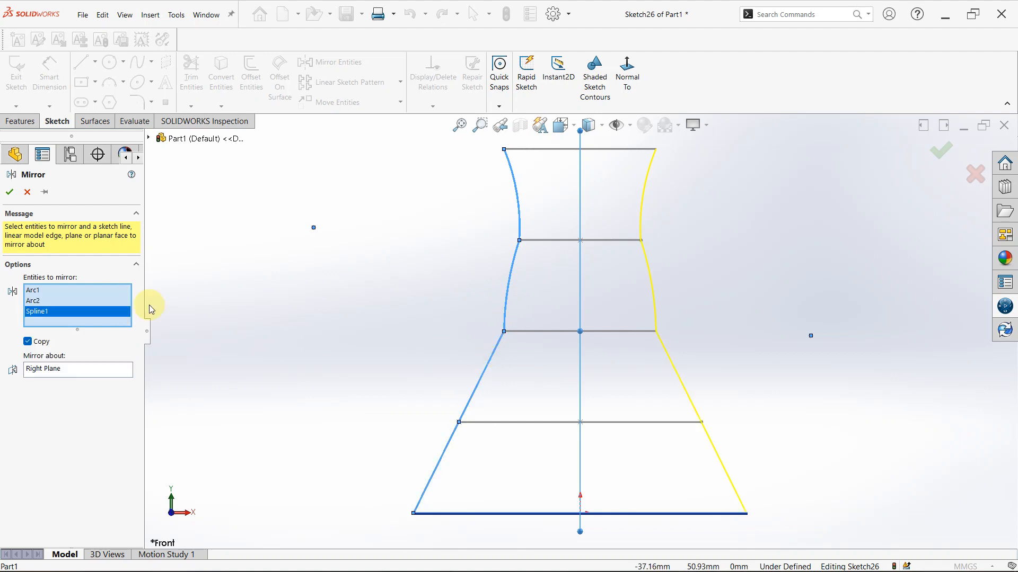
click(9, 193)
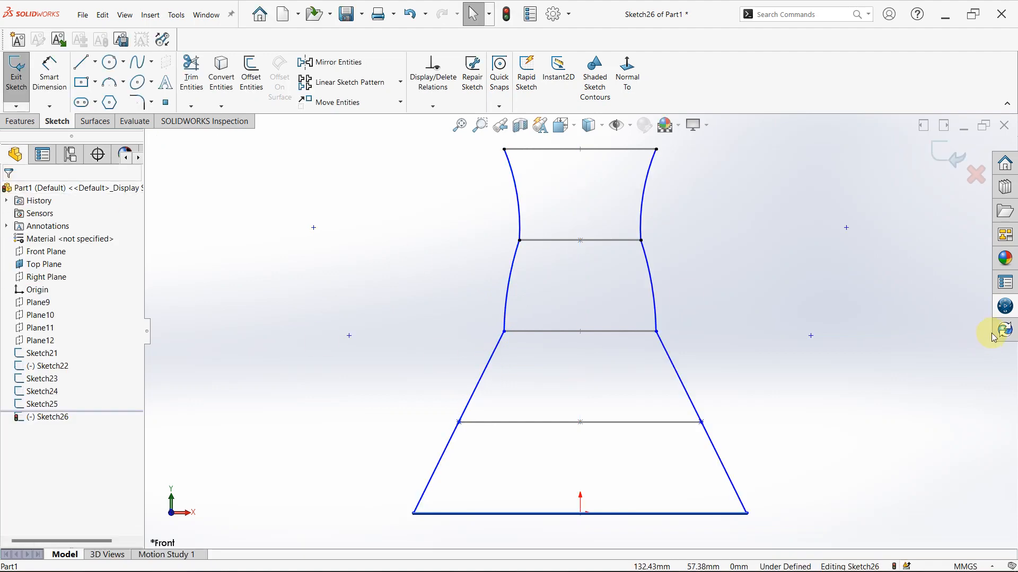
click(764, 296)
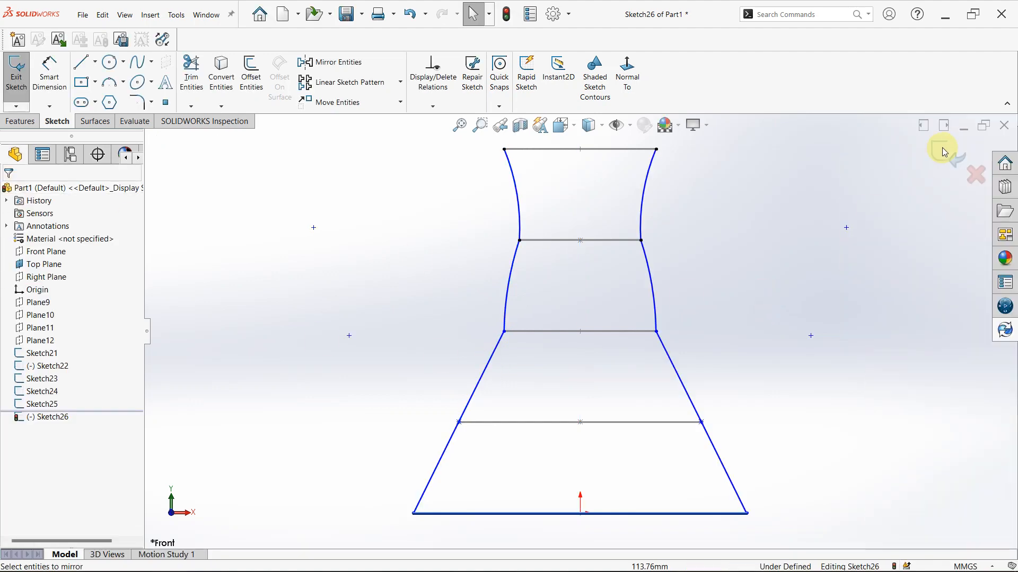
click(940, 166)
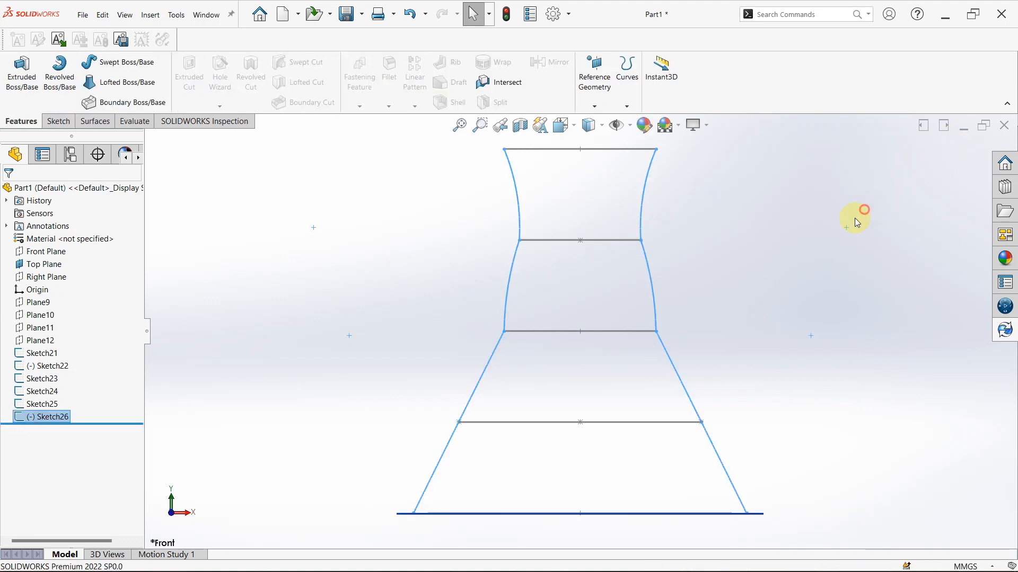
Start a boss loft through the five profiles Sketch21, Sketch22, Sketch23, Sketch24 and Sketch25, in order from the base circle upward
middle_click(739, 280)
middle_drag(739, 280, 614, 335)
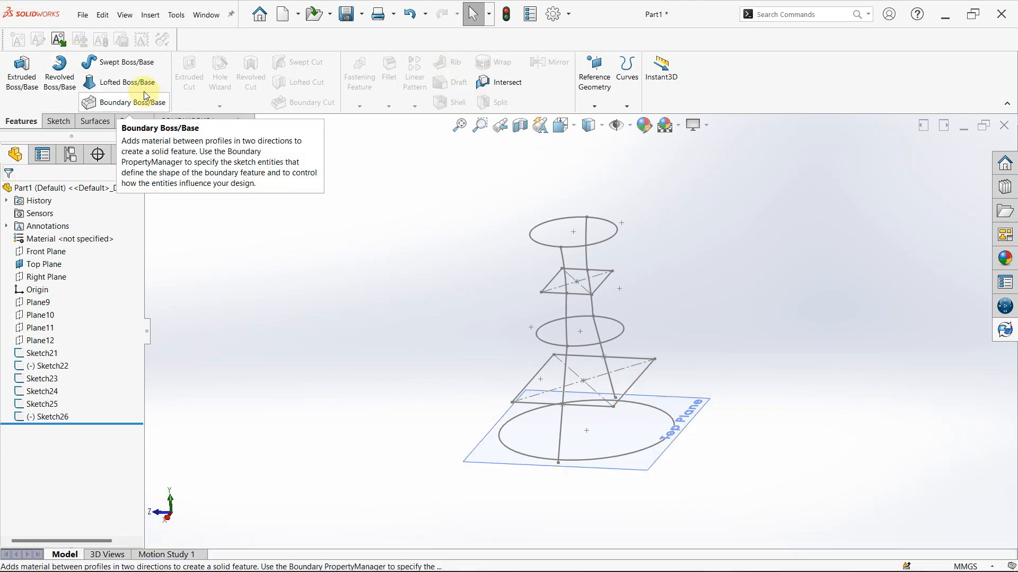
click(620, 456)
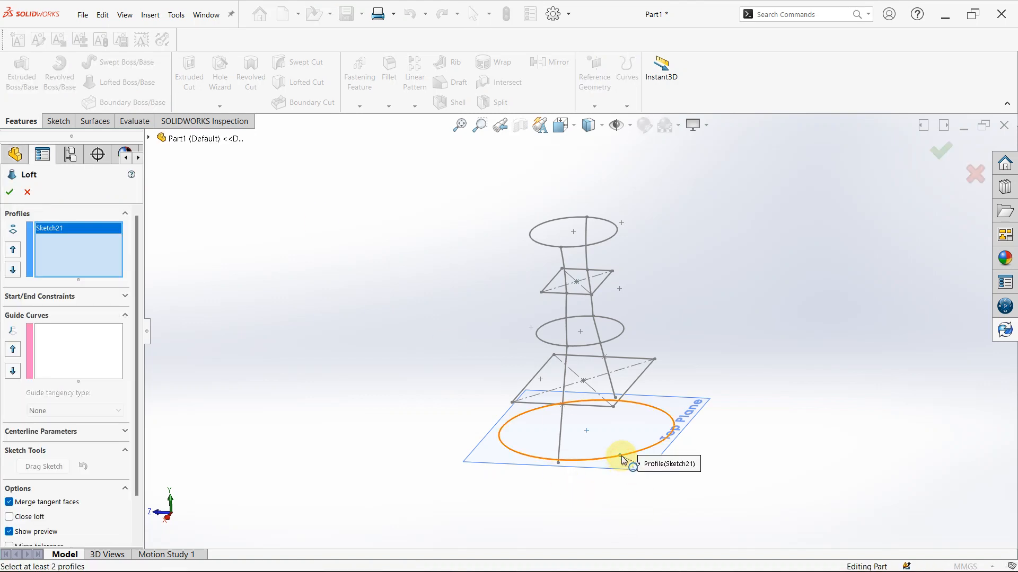
click(613, 407)
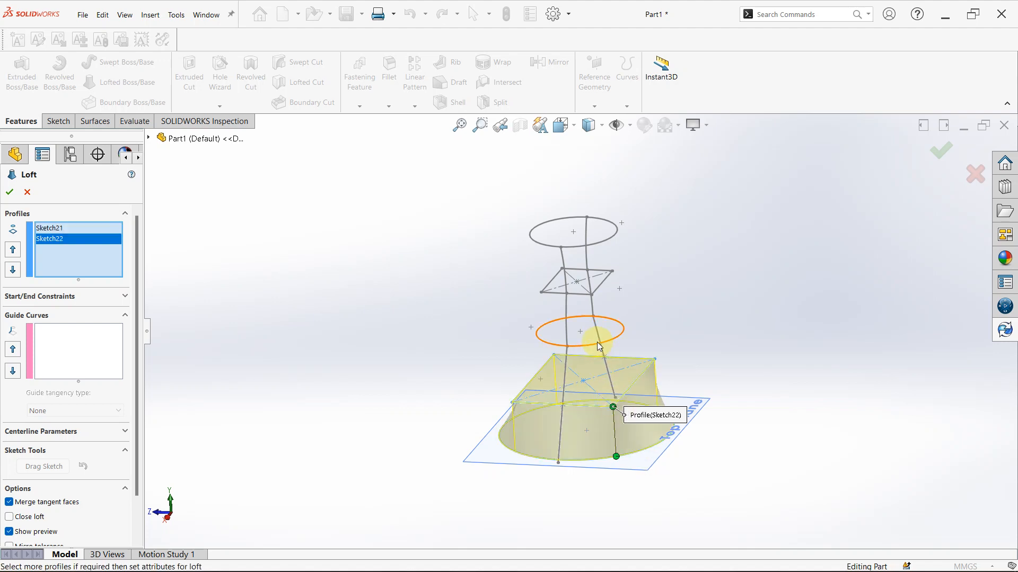
click(597, 345)
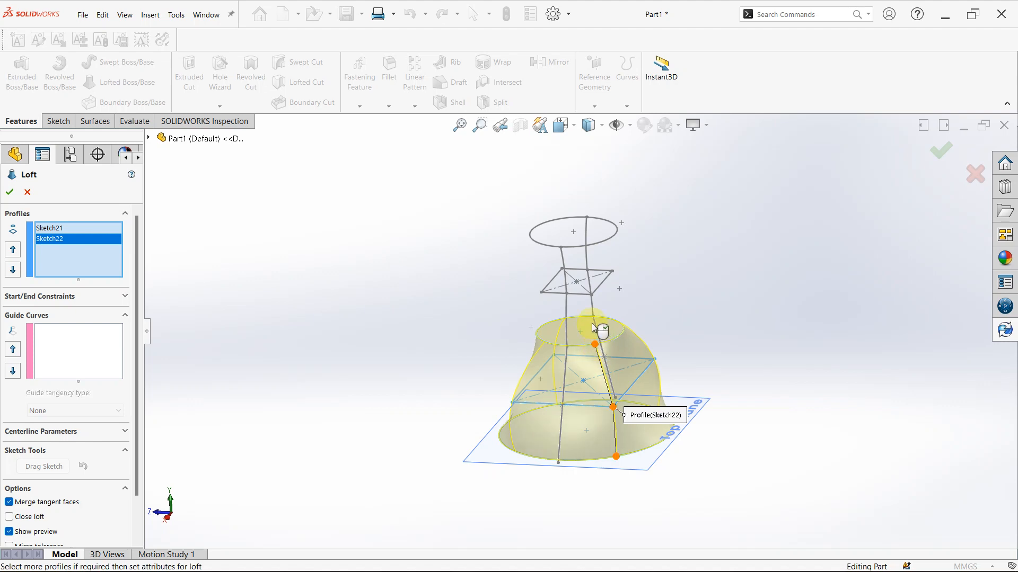
click(591, 294)
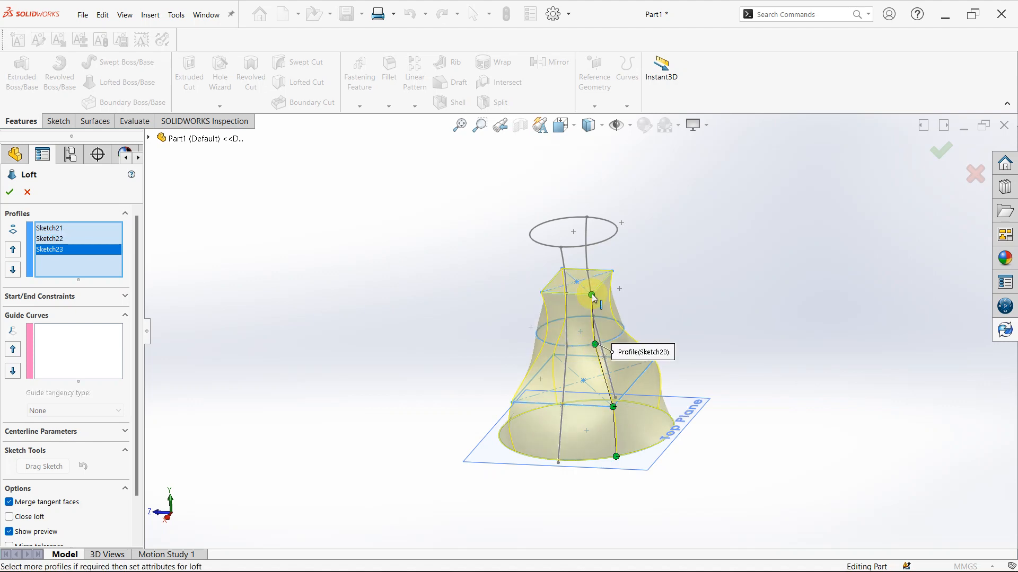
click(580, 246)
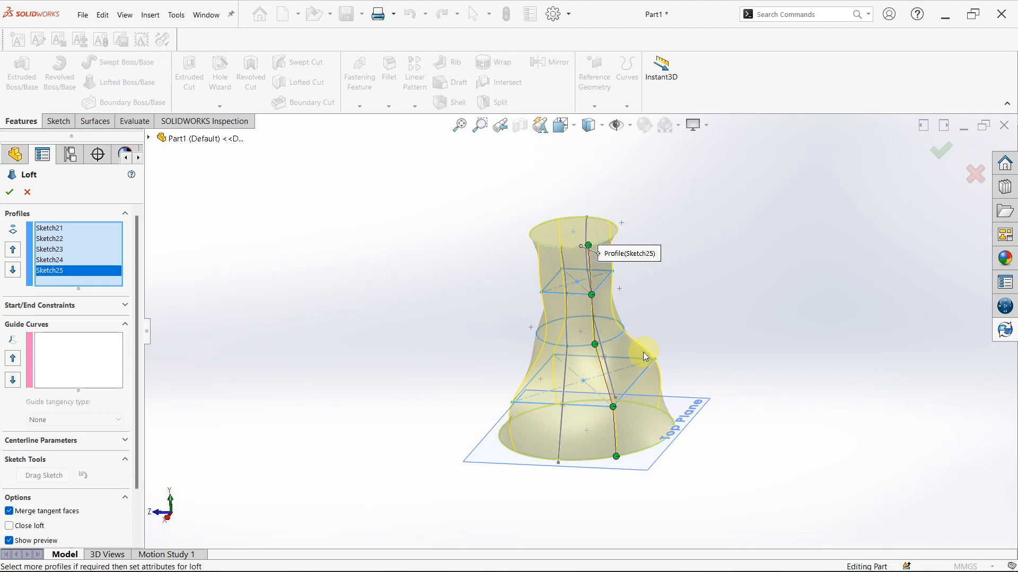
Try to add the two arcs and the spline on one side as three separate guide curves, and clear those selections
middle_drag(643, 352, 574, 325)
scroll(574, 325, down, 2)
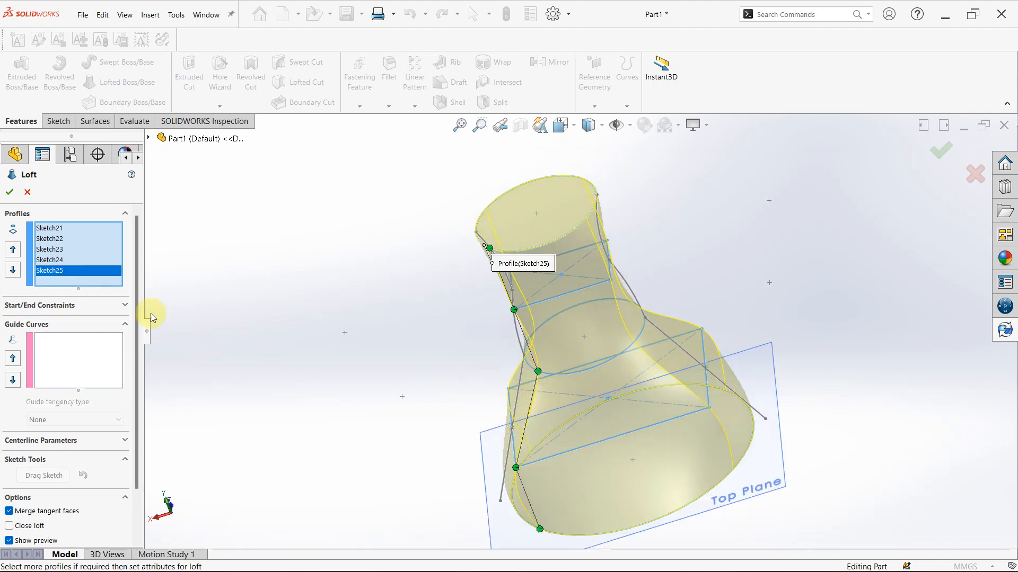
click(65, 375)
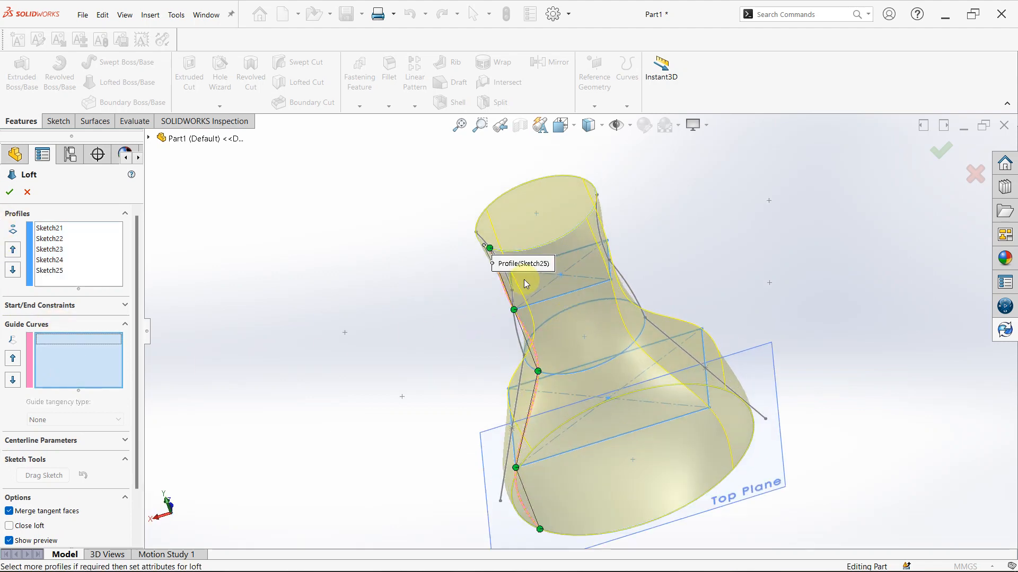
click(507, 274)
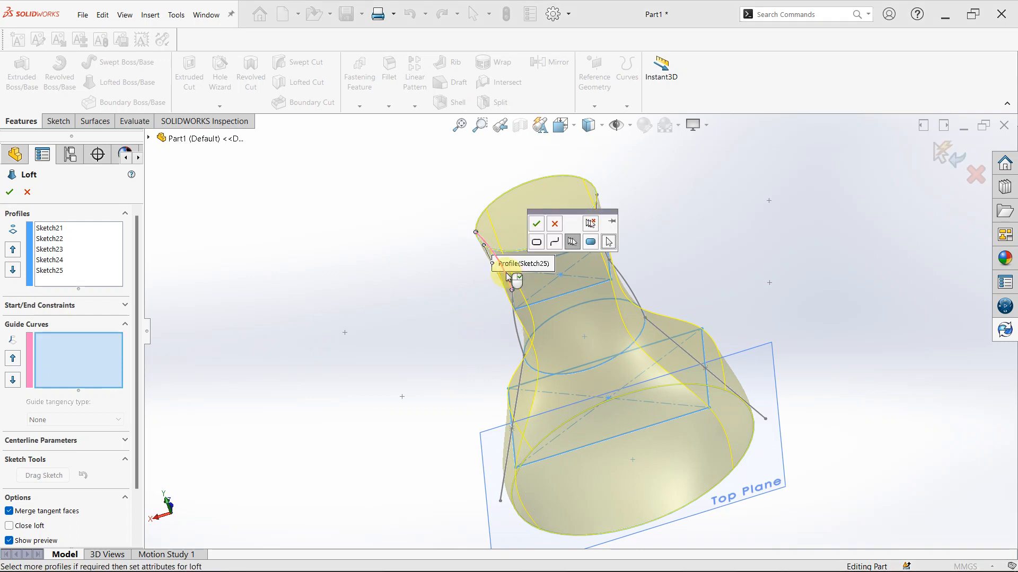
click(537, 225)
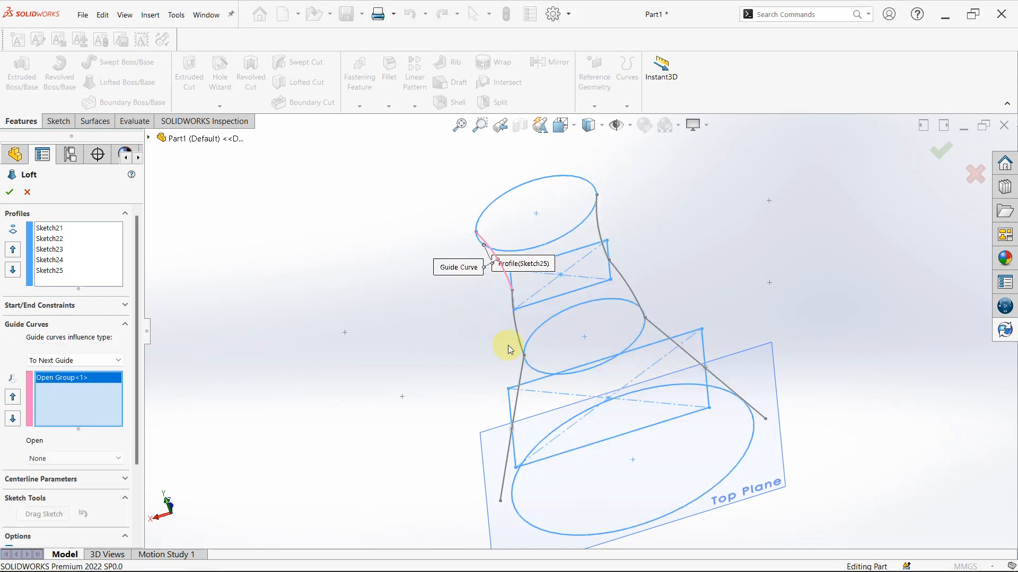
click(518, 327)
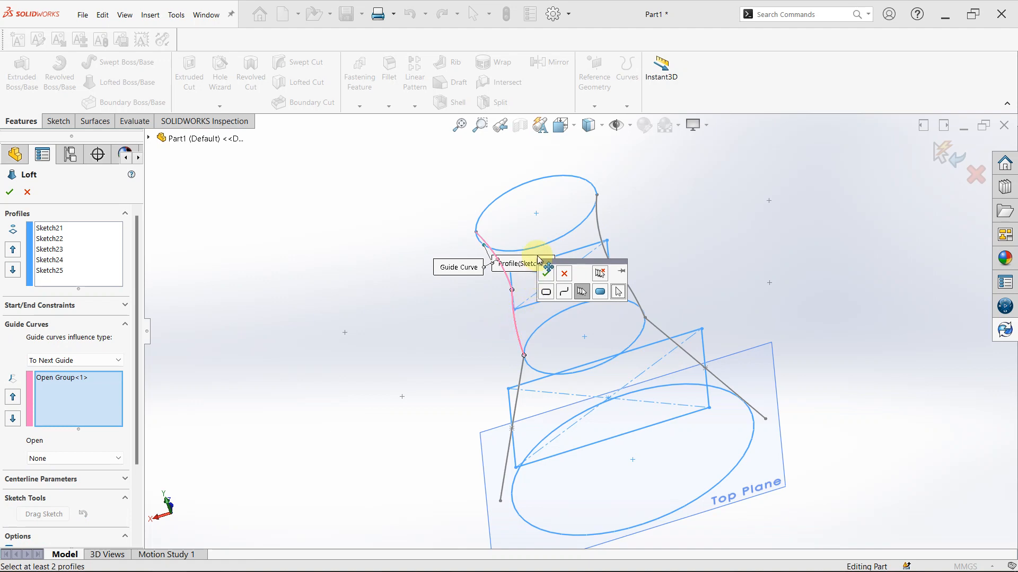
right_click(530, 353)
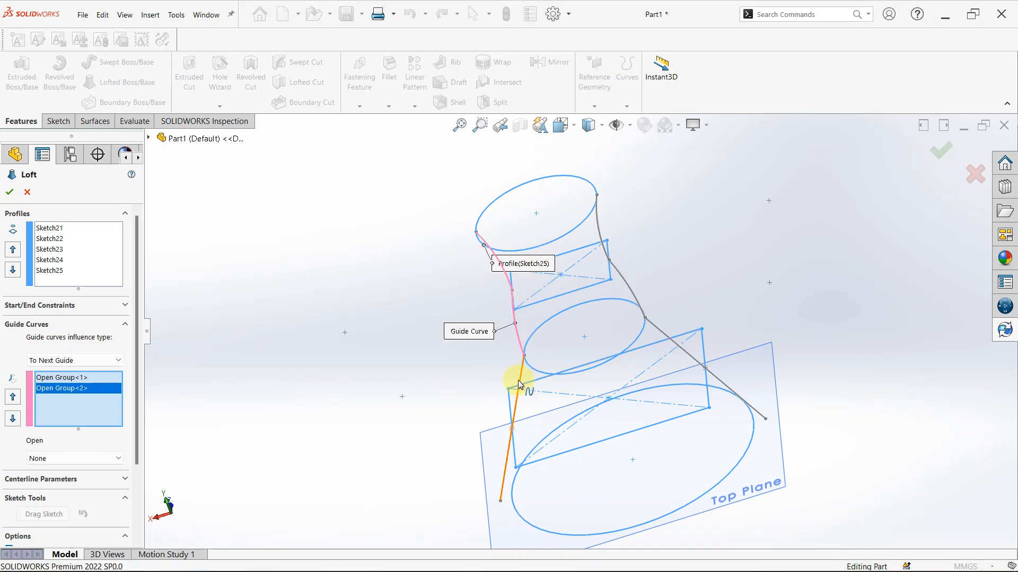
click(519, 385)
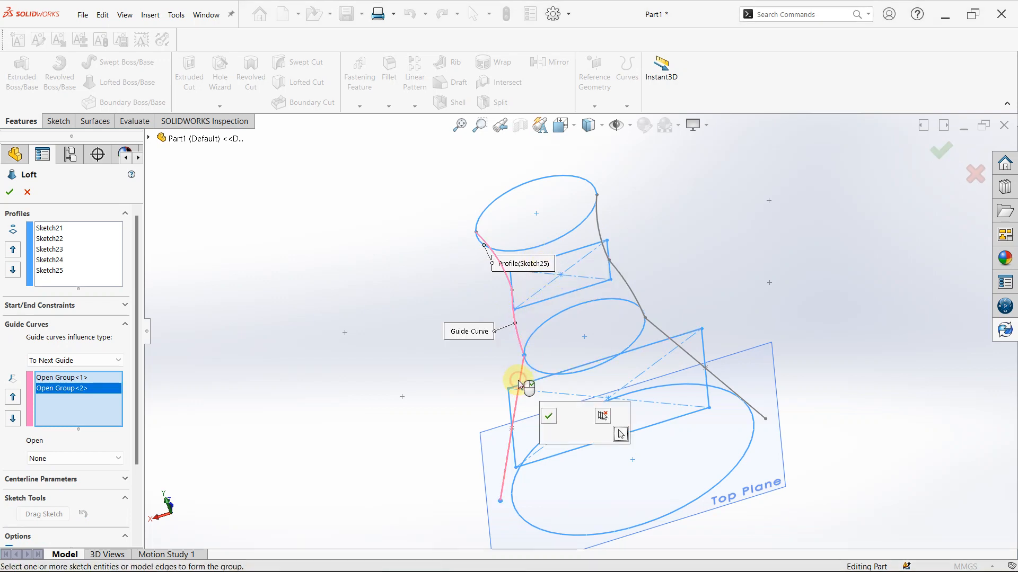
click(550, 418)
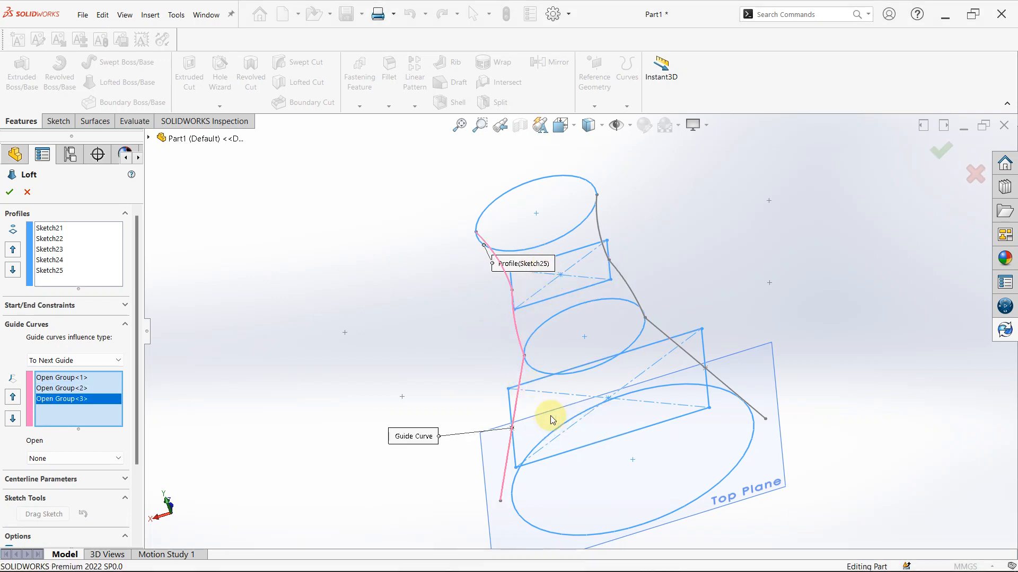
right_click(70, 412)
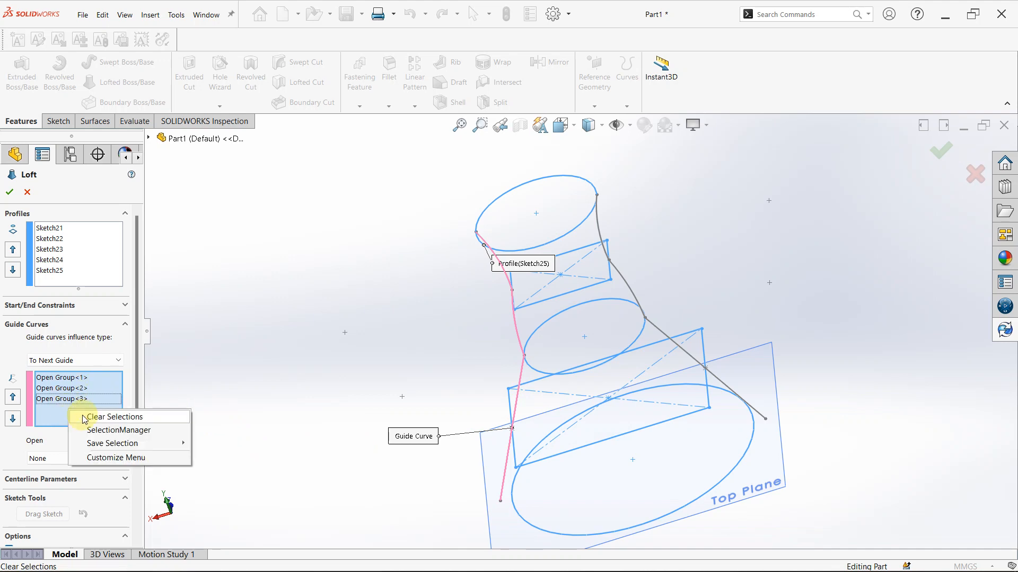
click(85, 418)
Add the connected arcs and spline on one side of the loft as a single open-group guide curve using the SelectionManager
right_click(88, 357)
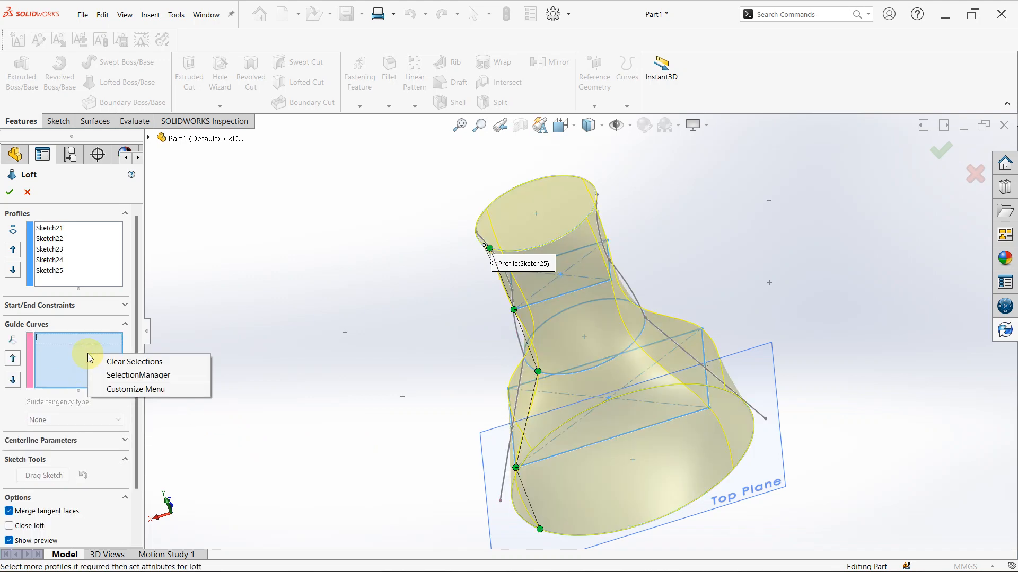
click(151, 375)
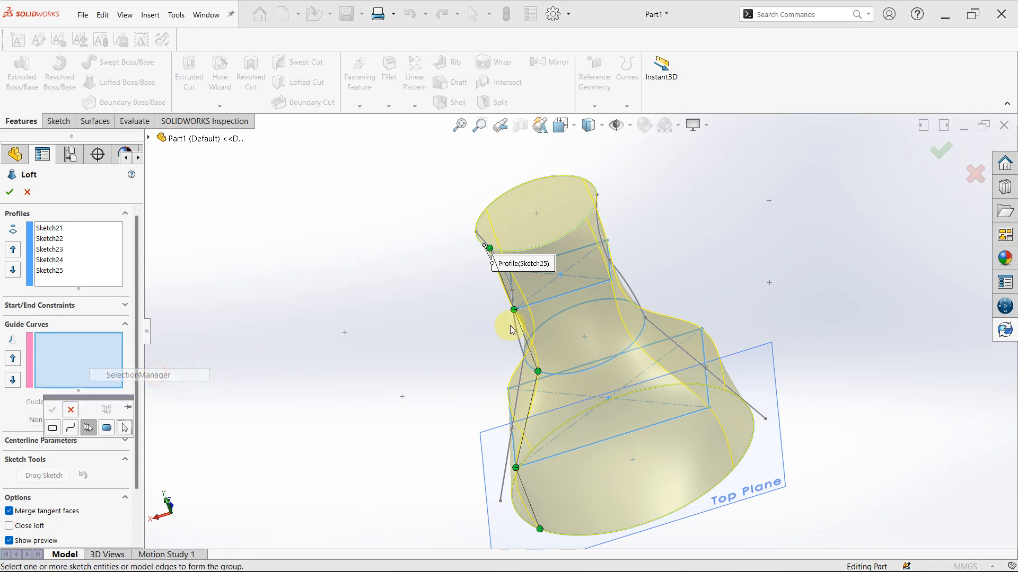
click(510, 289)
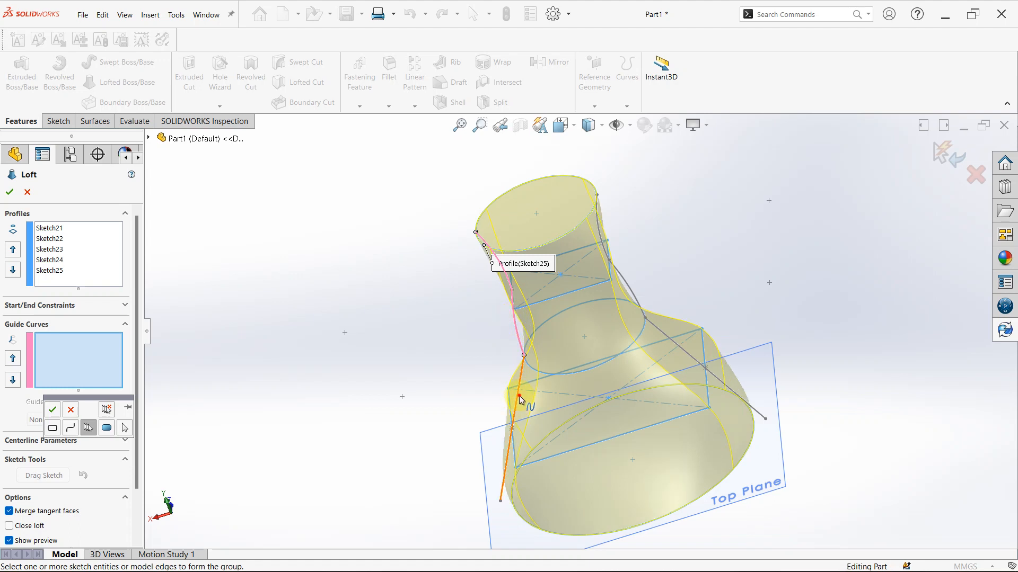
click(53, 409)
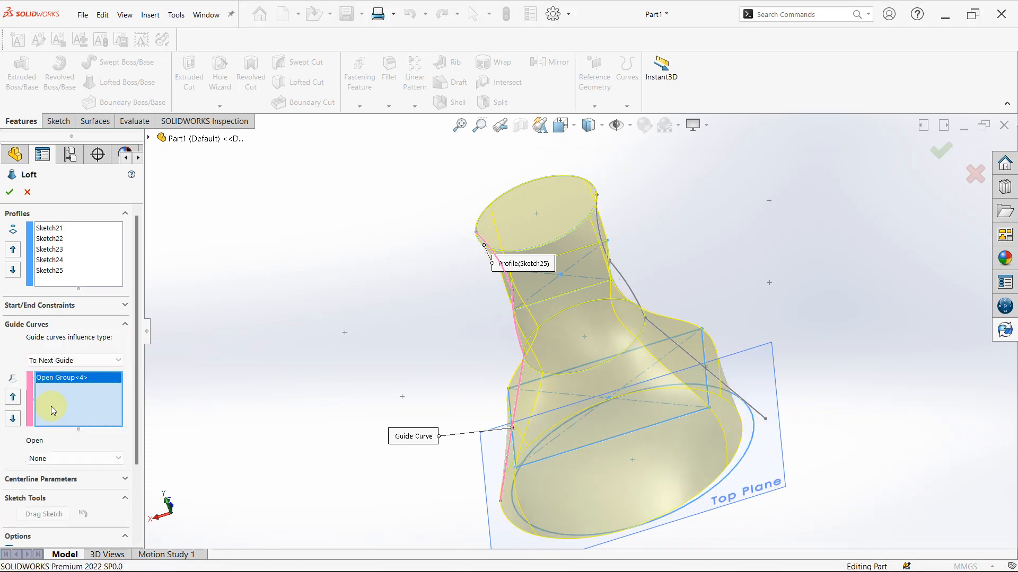
Add the mirrored arcs and spline on the opposite side as the loft's second open-group guide curve using the SelectionManager
middle_drag(597, 341, 608, 285)
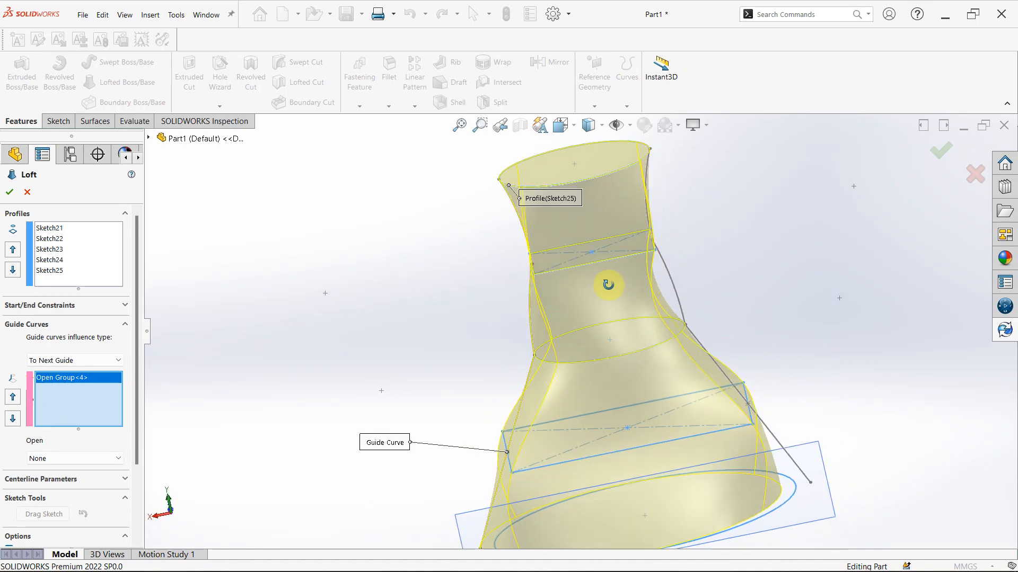
right_click(60, 407)
click(92, 425)
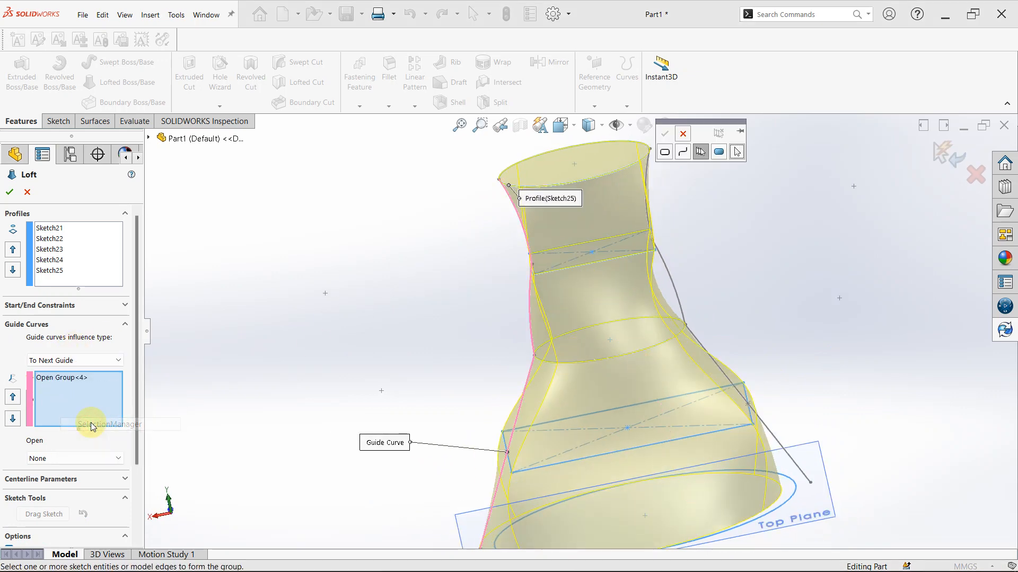
click(645, 175)
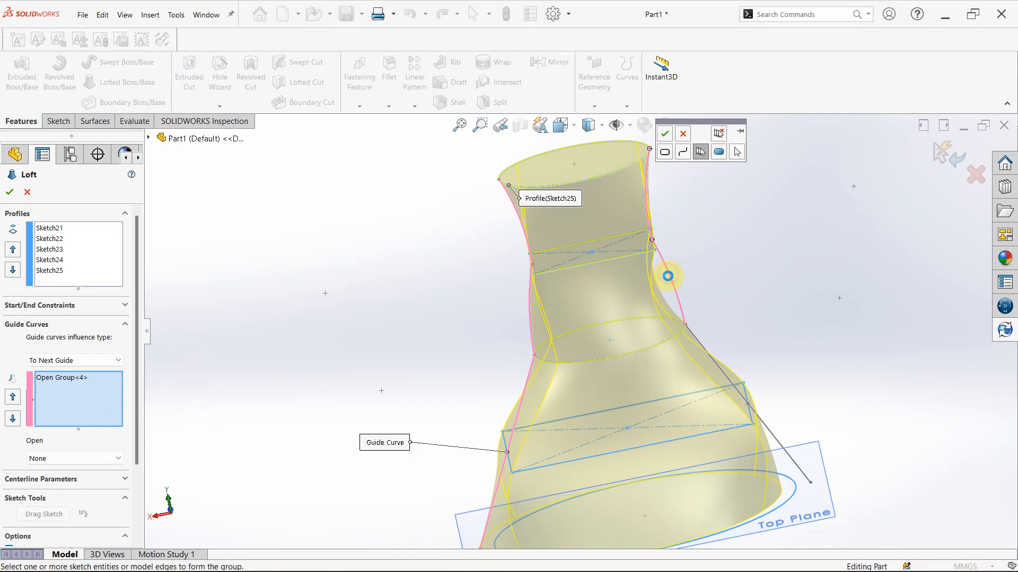
click(695, 338)
click(696, 341)
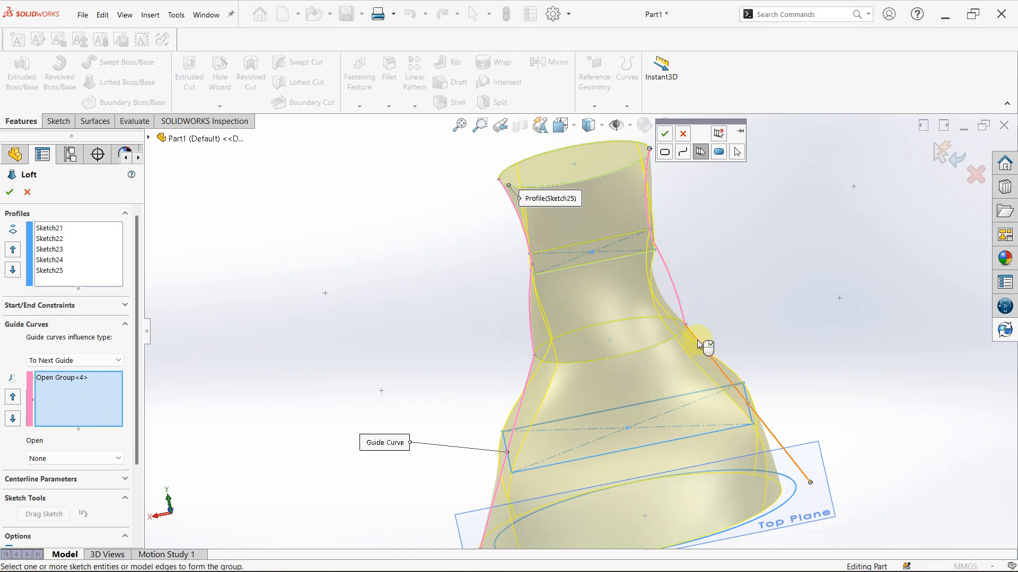
click(665, 134)
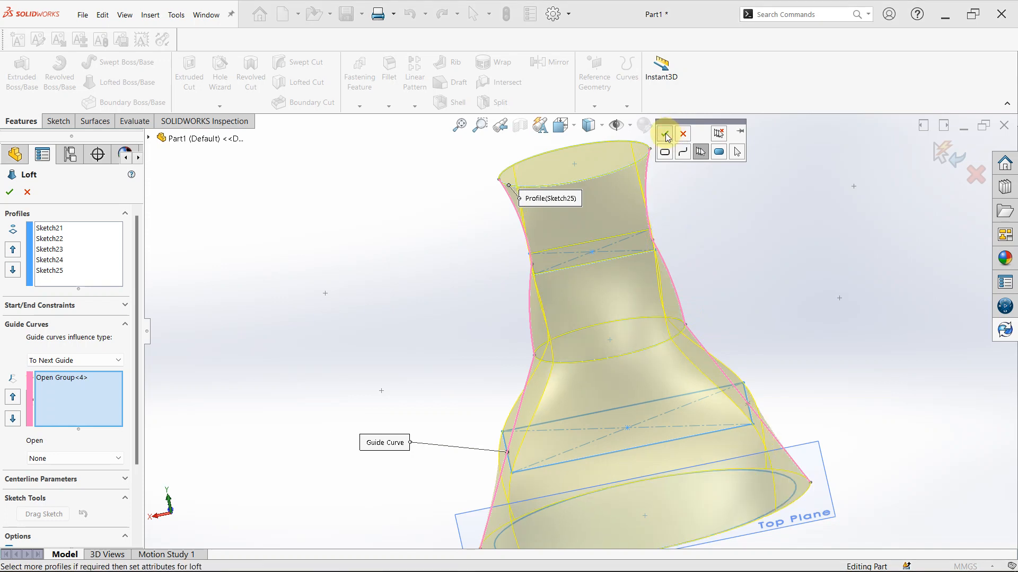
scroll(591, 324, down, 2)
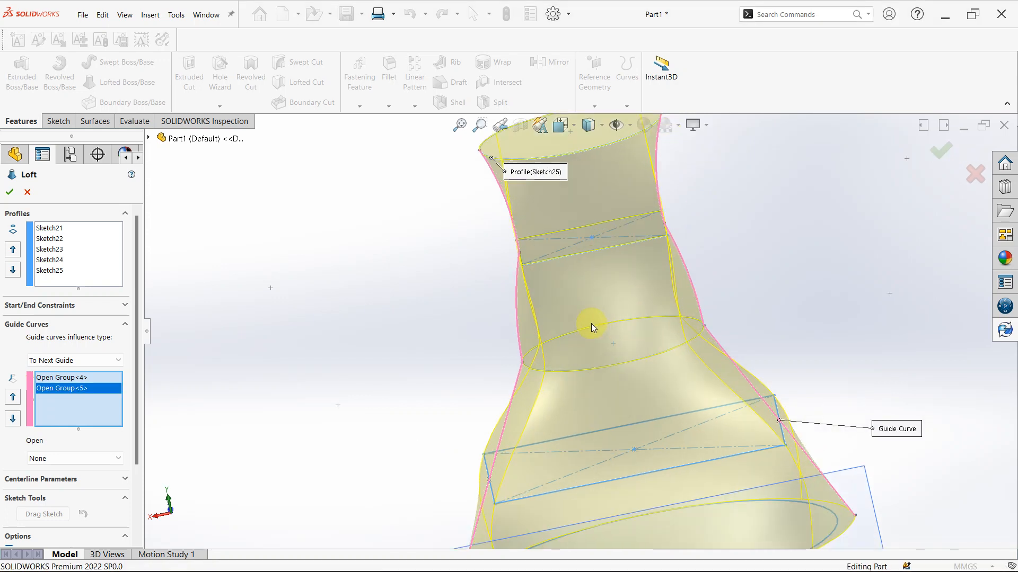
Try to complete the loft through the five profiles with the two open-group guide curves
scroll(669, 202, up, 3)
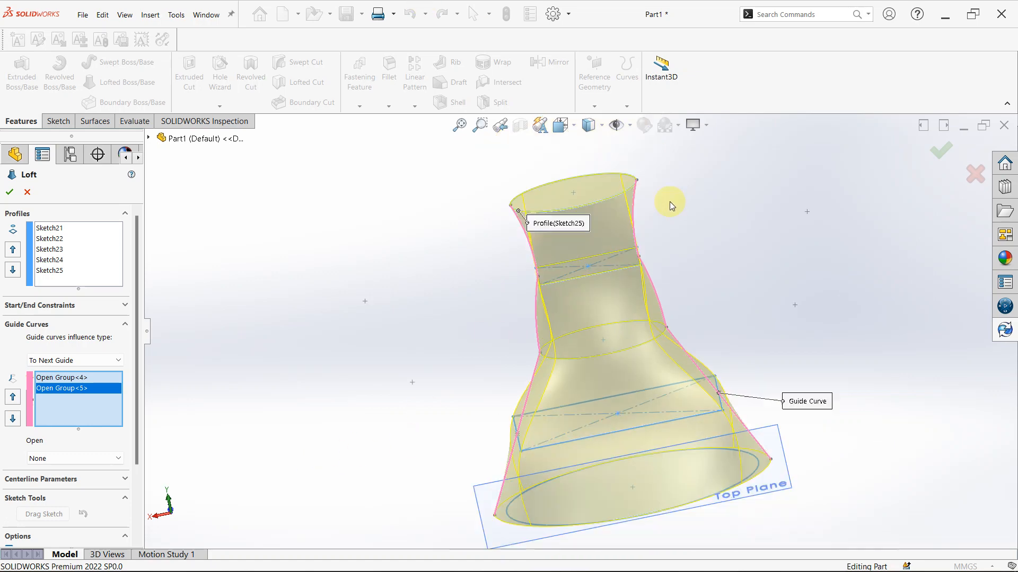
middle_drag(670, 201, 632, 383)
middle_drag(691, 357, 694, 331)
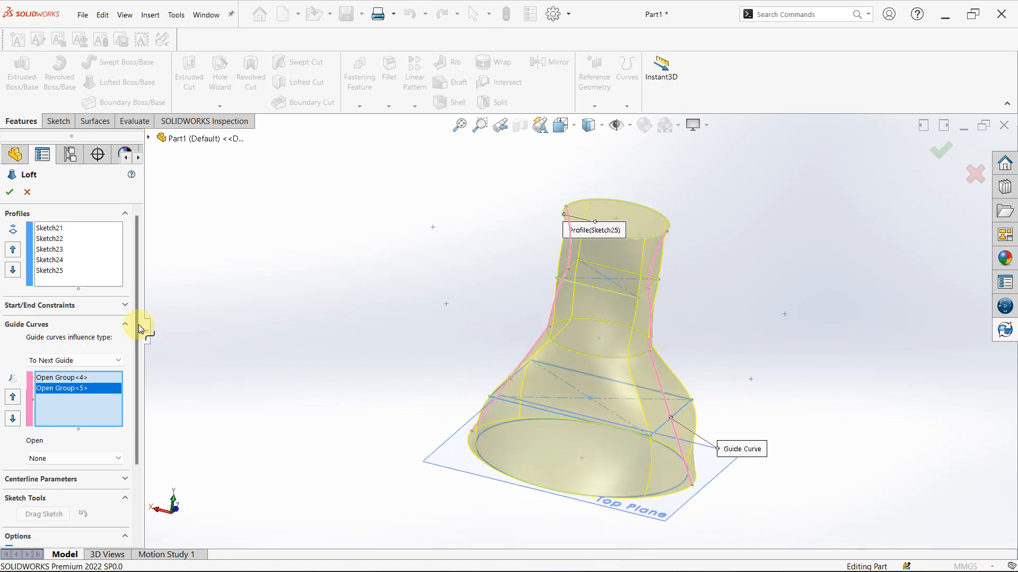
click(11, 193)
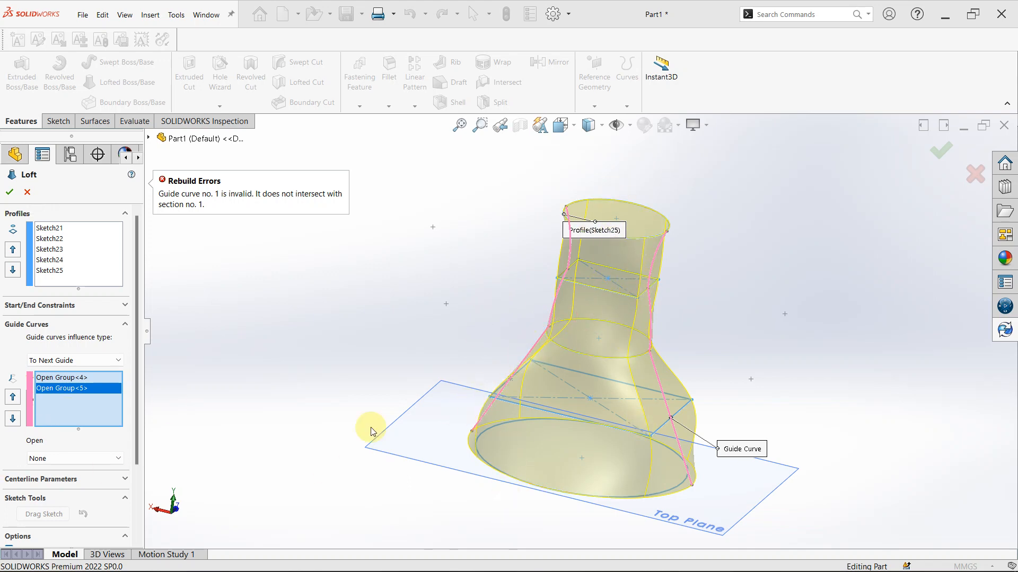
Clear both guide curves from the loft and try to accept it with the profiles alone
right_click(90, 398)
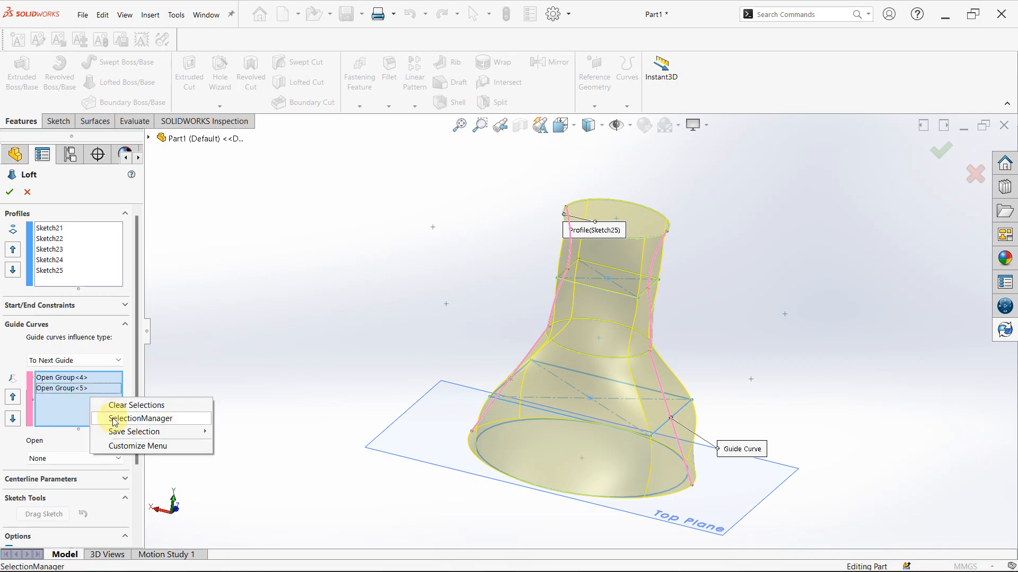
click(112, 405)
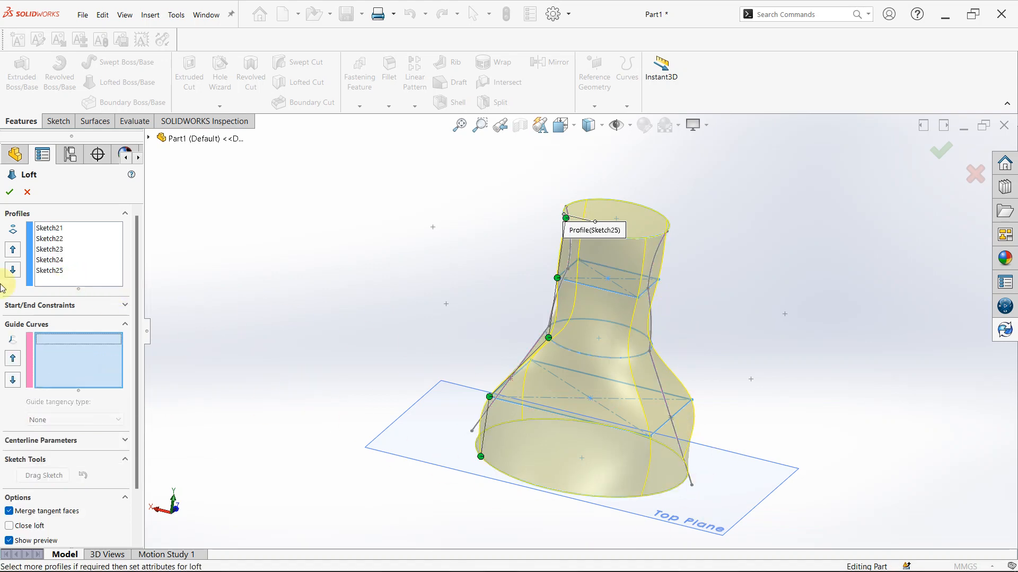
click(8, 198)
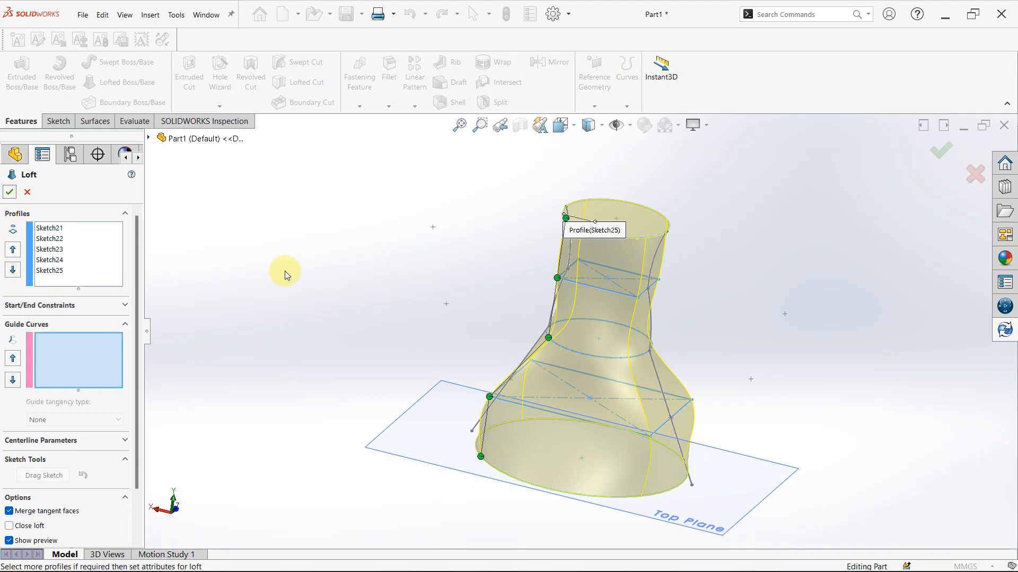
Twist the loft by moving its connector points around the base circle and the three middle profiles, and create the feature
scroll(583, 439, down, 2)
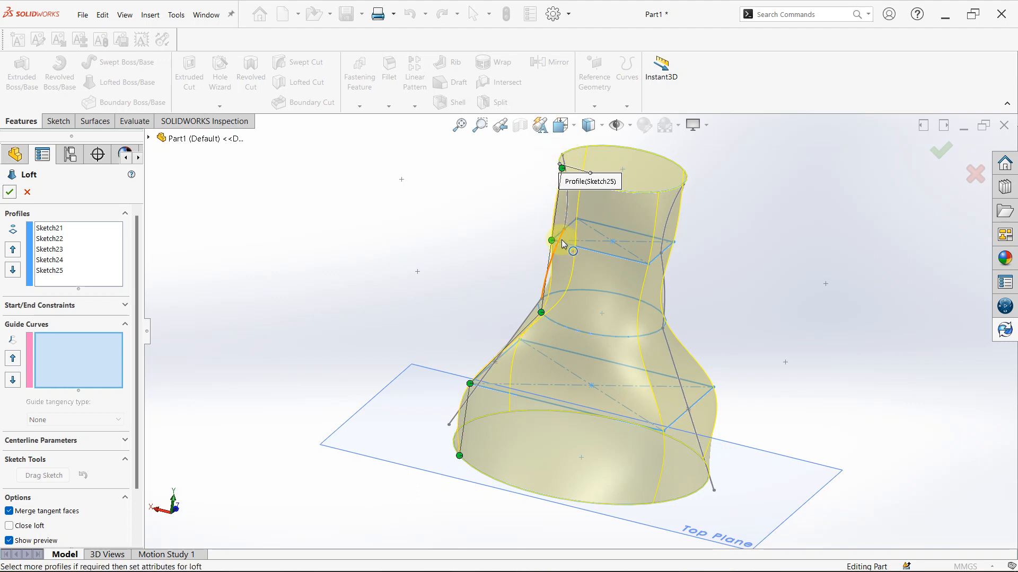
drag(554, 242, 643, 262)
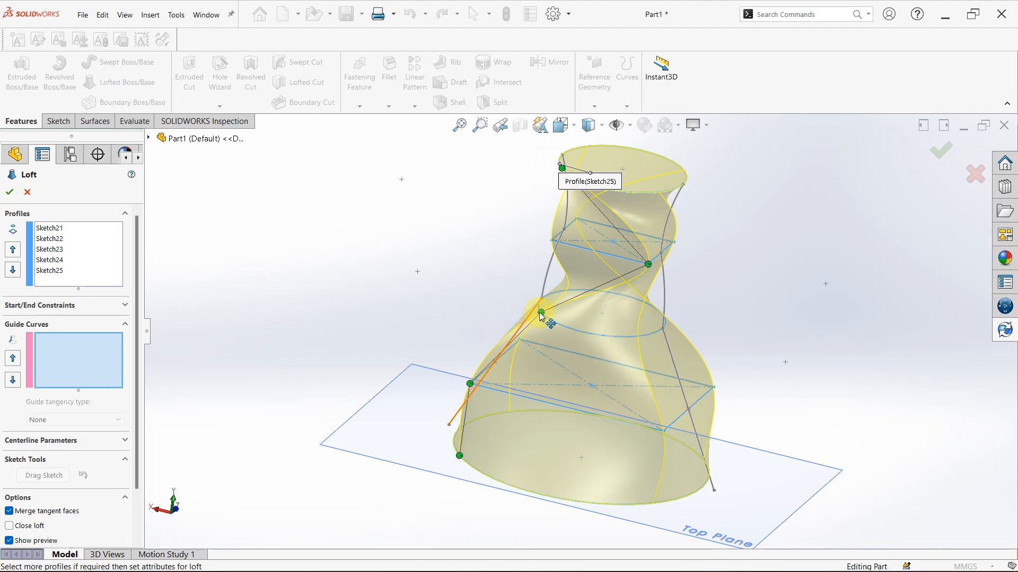
drag(540, 312, 629, 339)
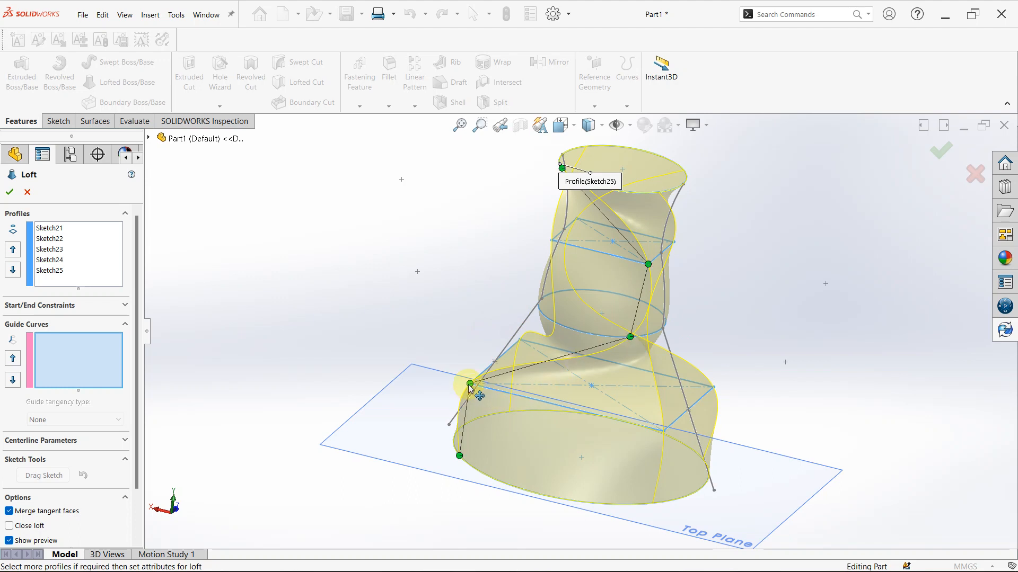
mouse_move(469, 387)
mouse_down()
mouse_move(596, 422)
mouse_move(505, 343)
mouse_move(524, 339)
mouse_move(470, 383)
mouse_move(623, 447)
mouse_up()
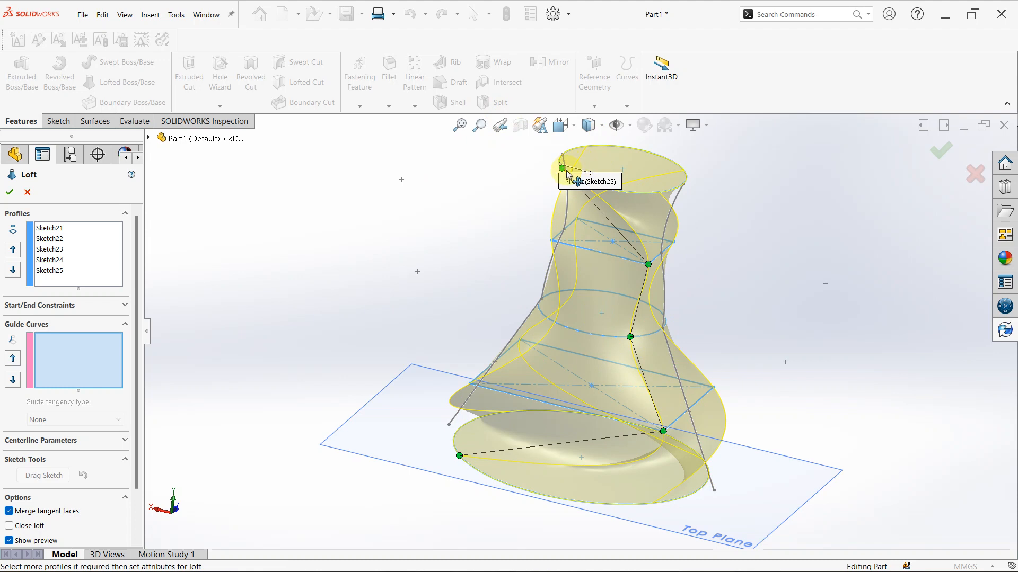
mouse_move(563, 171)
mouse_down()
mouse_move(559, 156)
mouse_move(612, 149)
mouse_move(565, 154)
mouse_move(560, 166)
mouse_up()
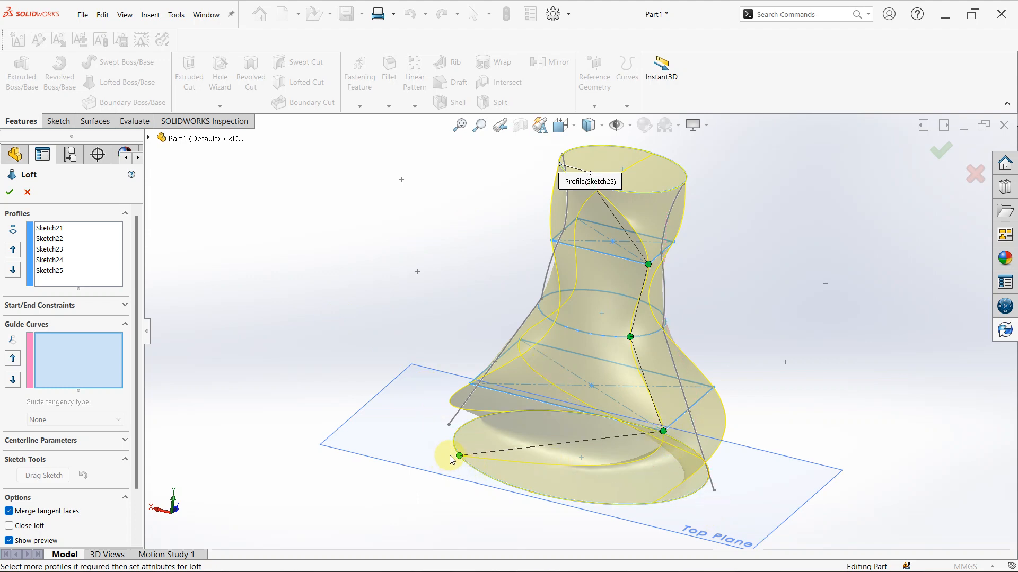
drag(459, 457, 621, 503)
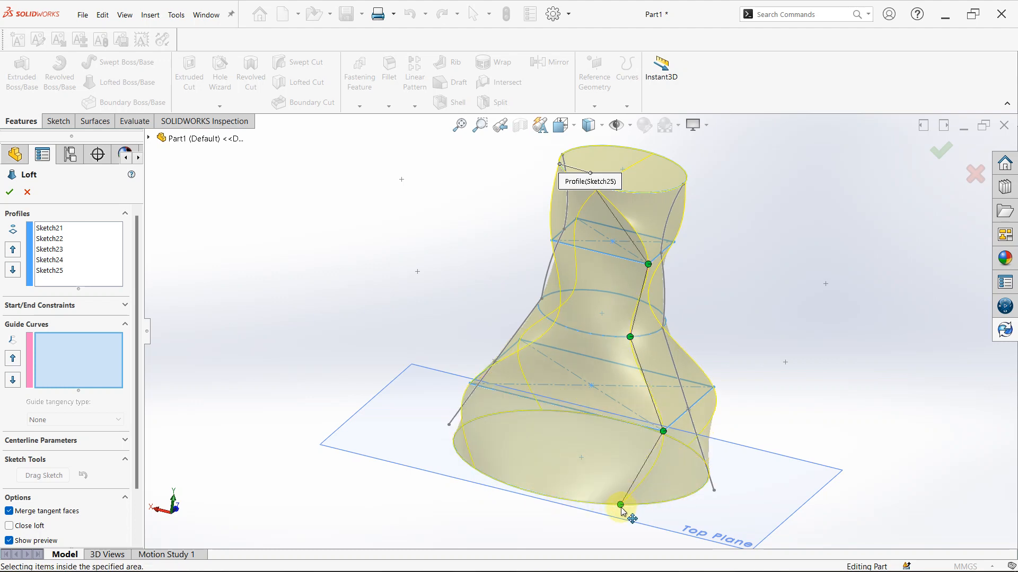
drag(621, 506, 525, 491)
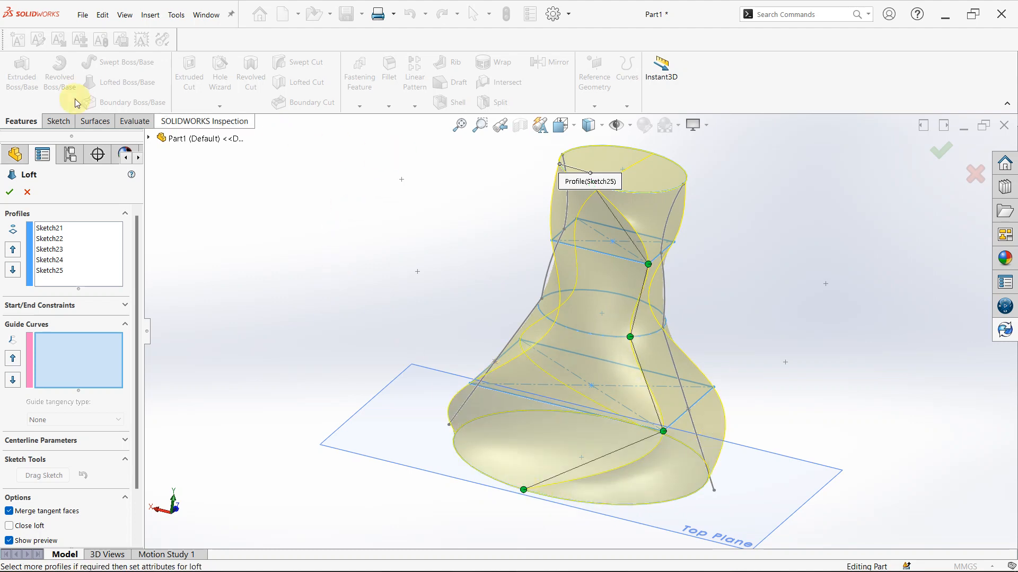
click(9, 194)
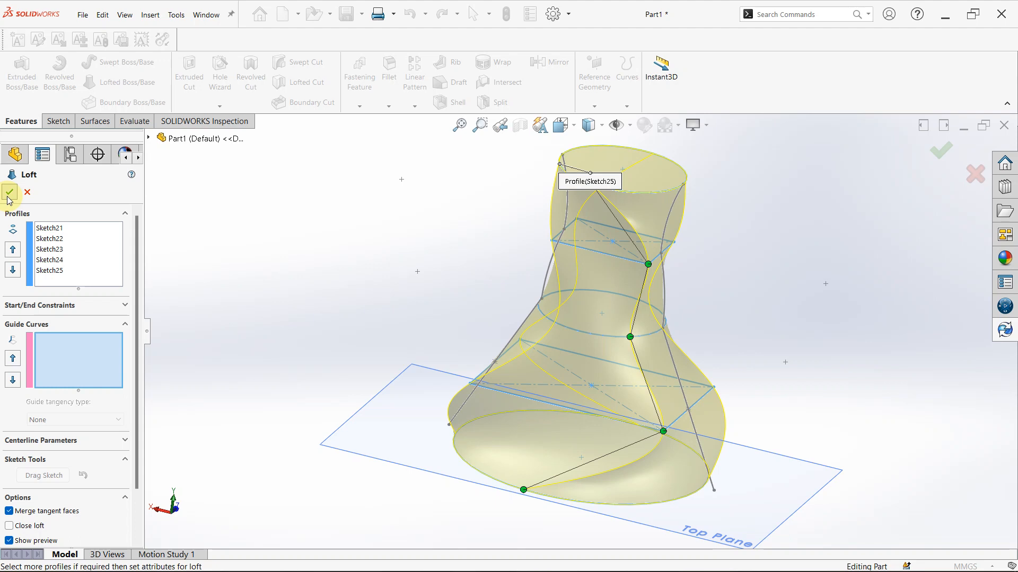
click(9, 196)
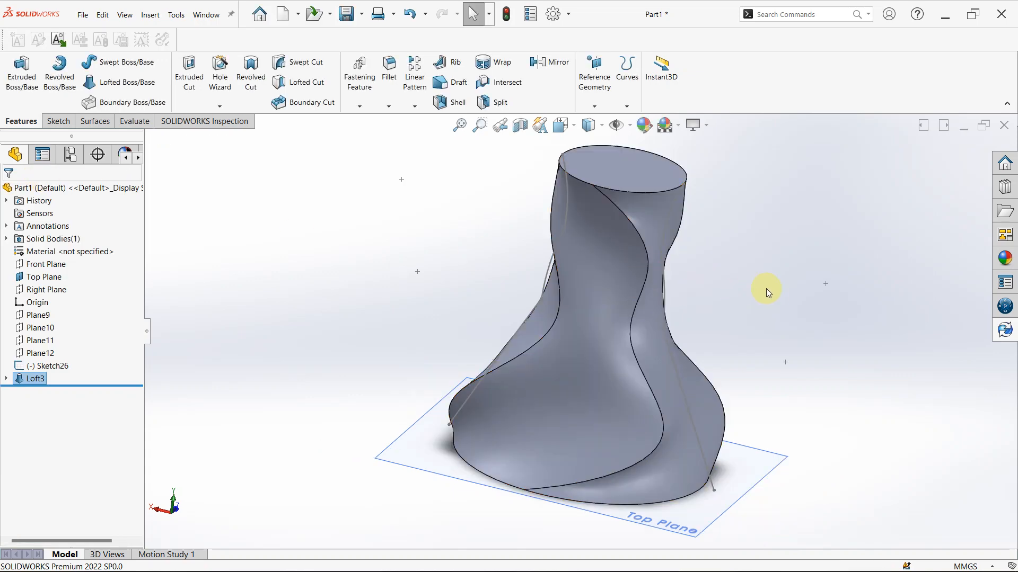
Delete the twisted loft feature, keeping its absorbed profile sketches
scroll(768, 297, down, 3)
scroll(769, 303, up, 3)
middle_drag(765, 308, 680, 381)
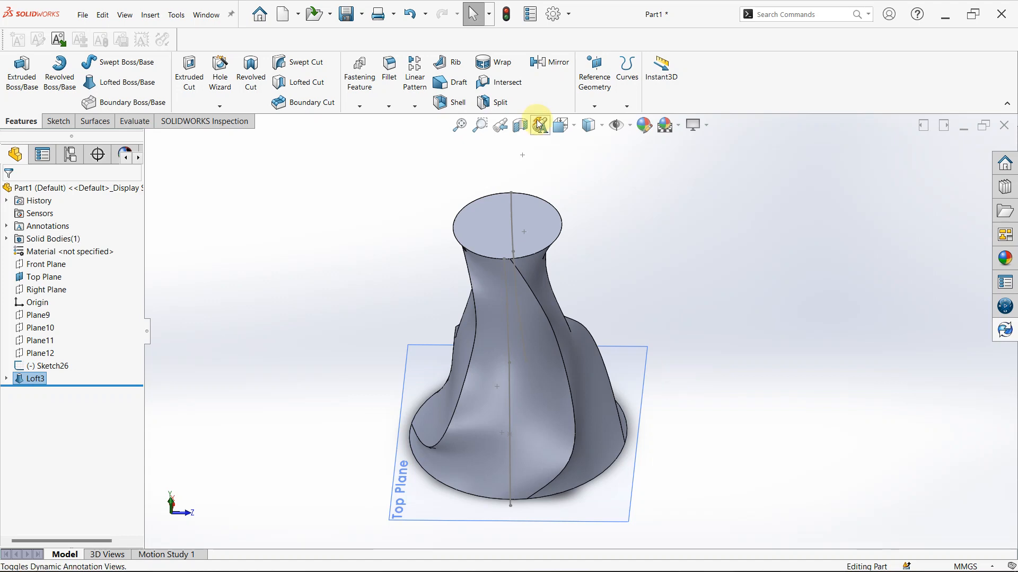
click(38, 380)
click(37, 380)
key(Delete)
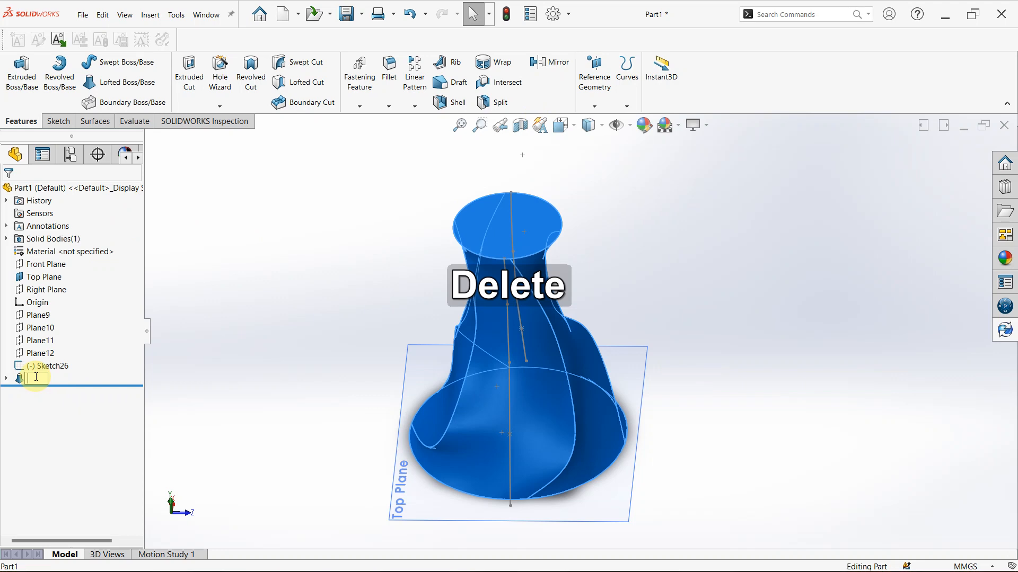
click(276, 352)
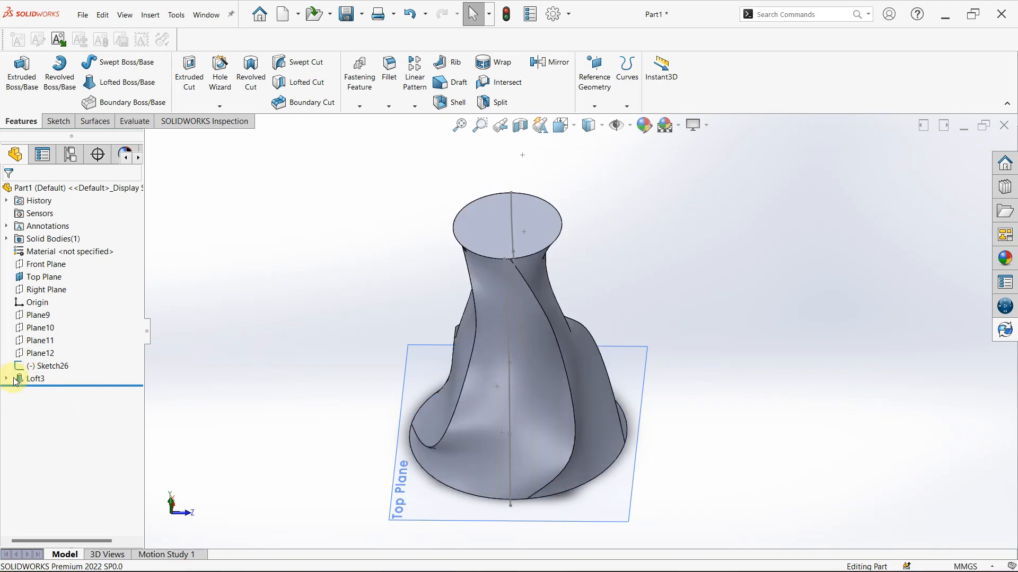
click(38, 378)
key(Delete)
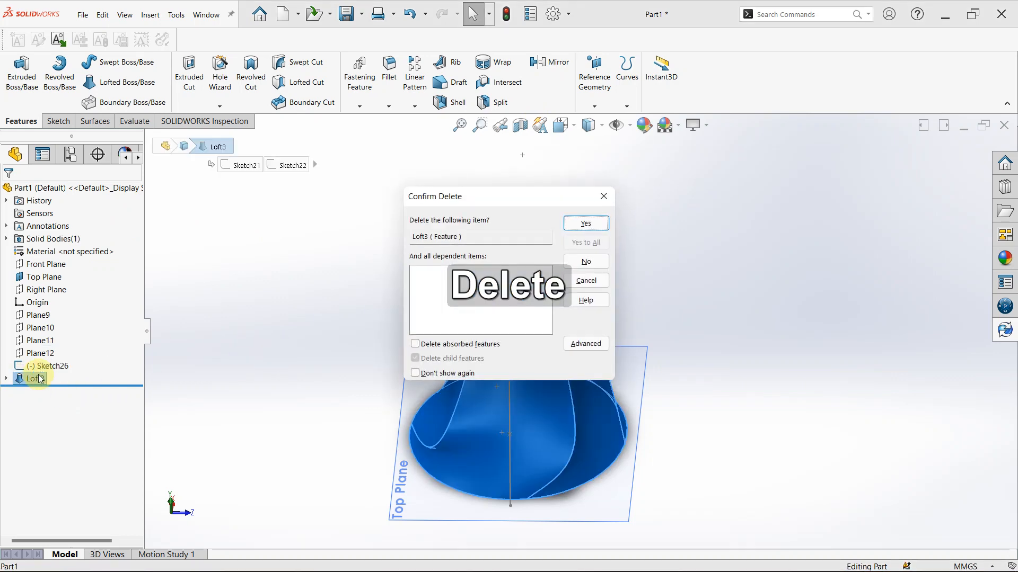
key(Return)
Open Sketch26 for editing and delete all its guide geometry, the four arcs and two splines
scroll(522, 415, down, 2)
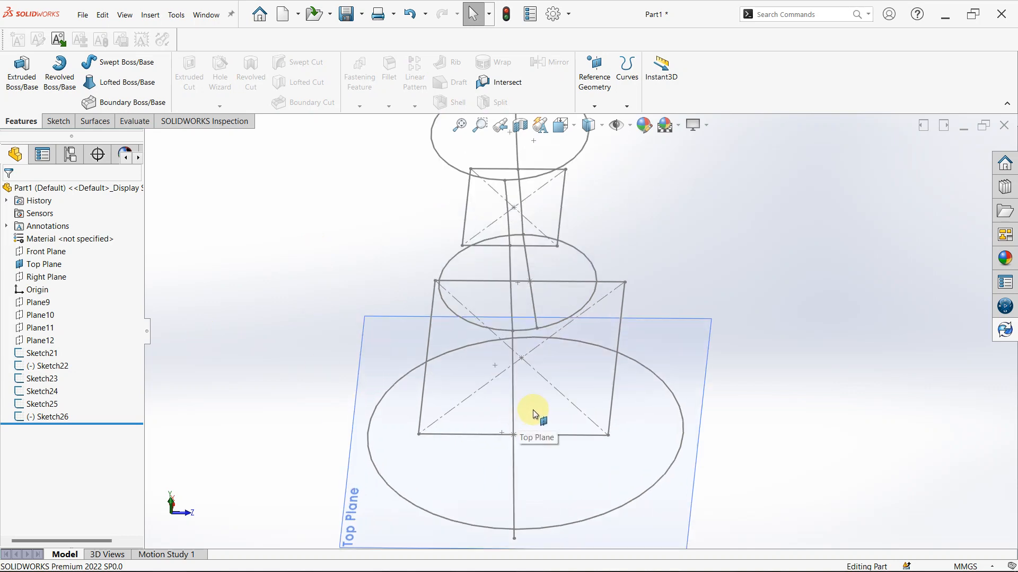
click(42, 404)
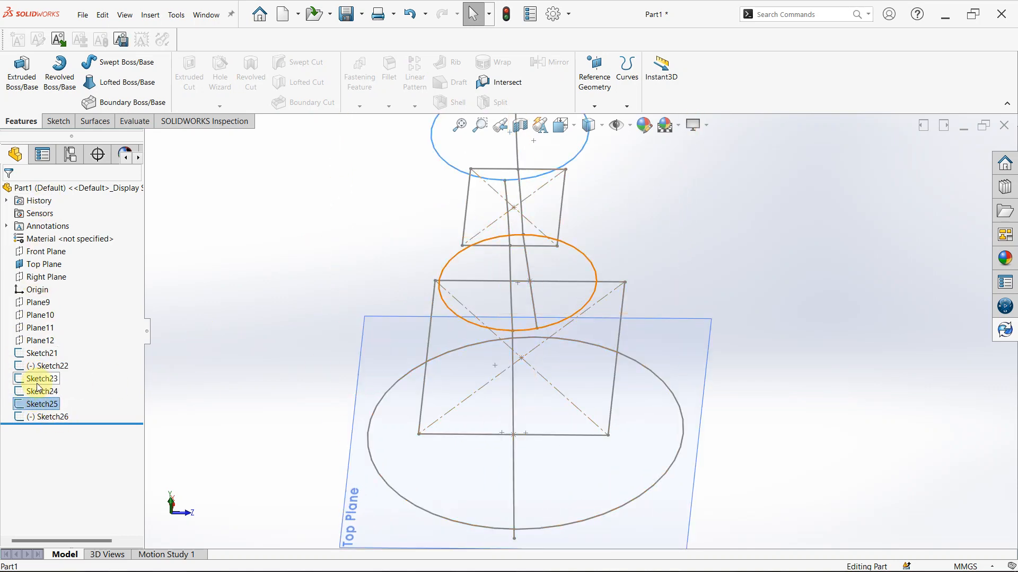
click(290, 331)
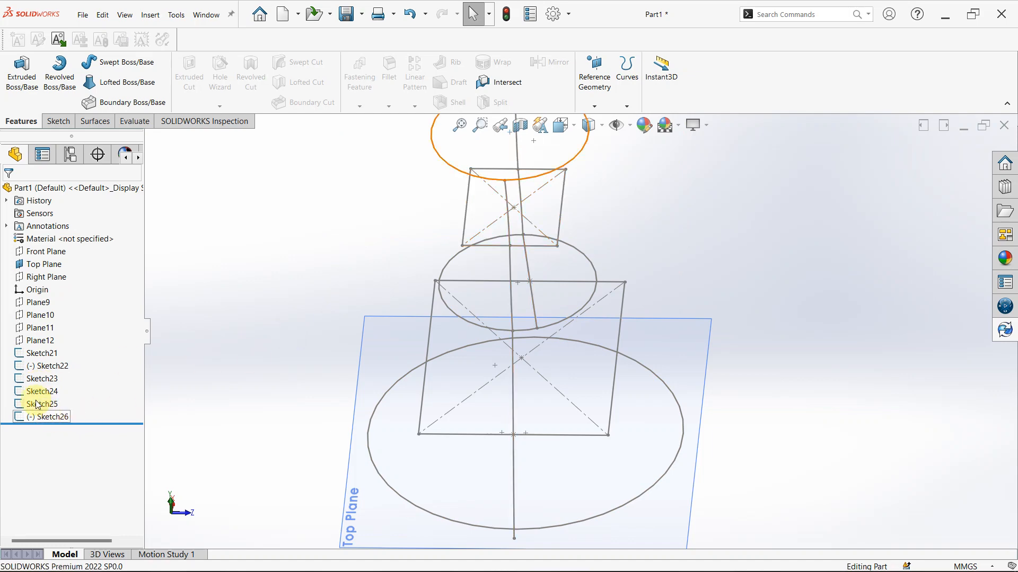
click(47, 417)
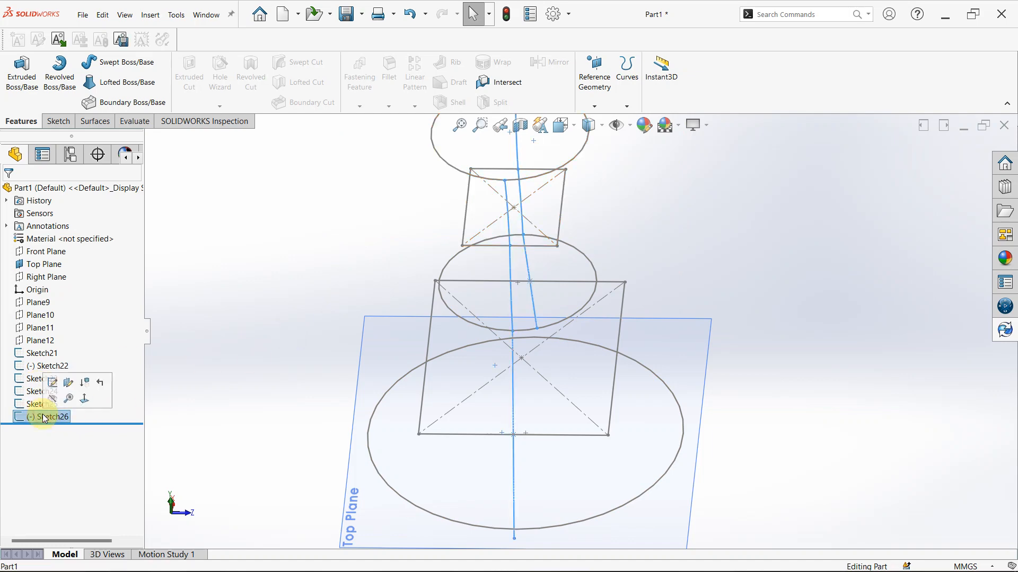
click(52, 383)
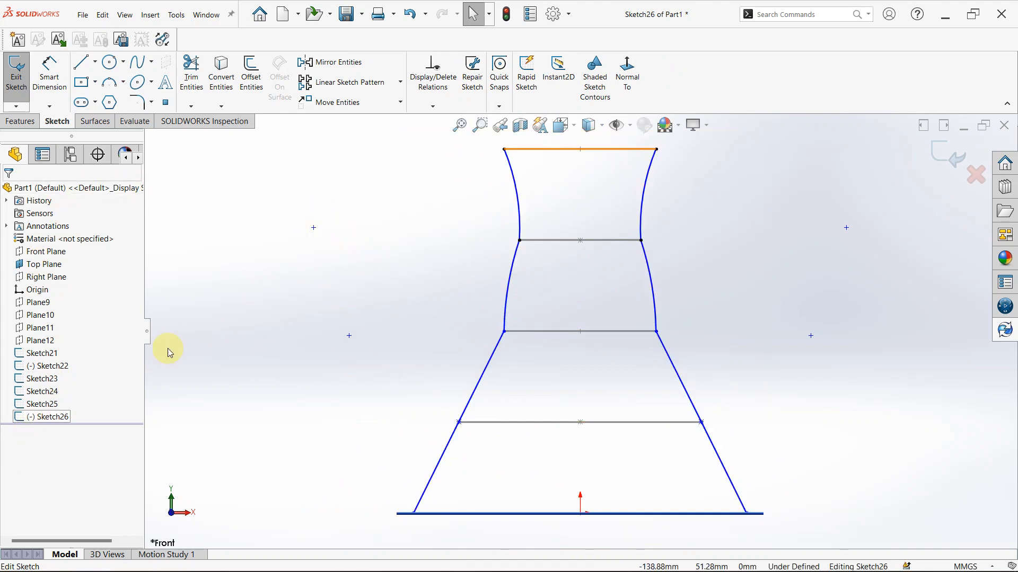
click(202, 80)
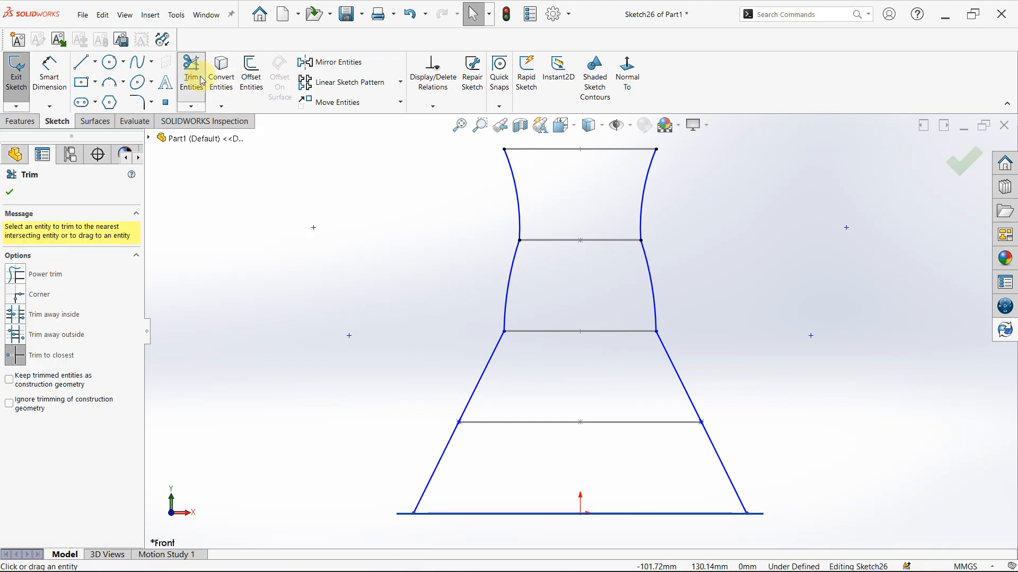
key(Escape)
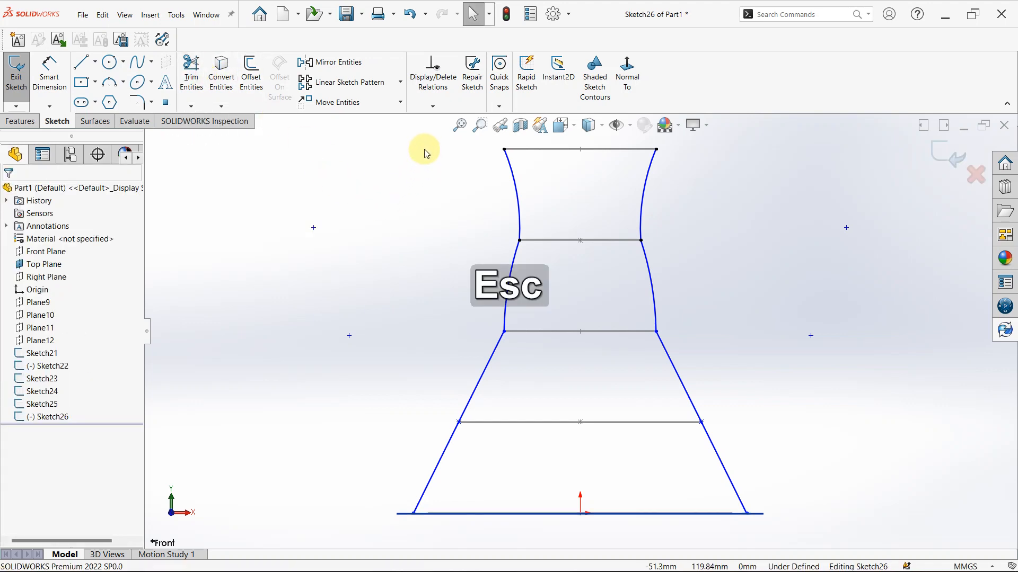
mouse_move(423, 147)
mouse_down()
mouse_move(809, 342)
mouse_move(830, 566)
mouse_up()
key(f)
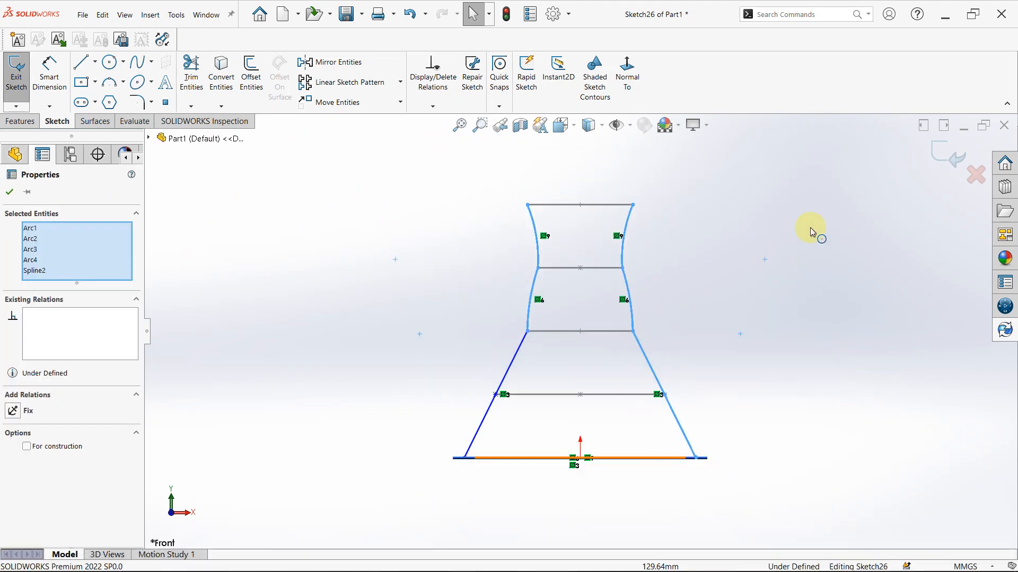
mouse_move(778, 157)
mouse_down()
mouse_move(421, 280)
mouse_move(413, 493)
mouse_up()
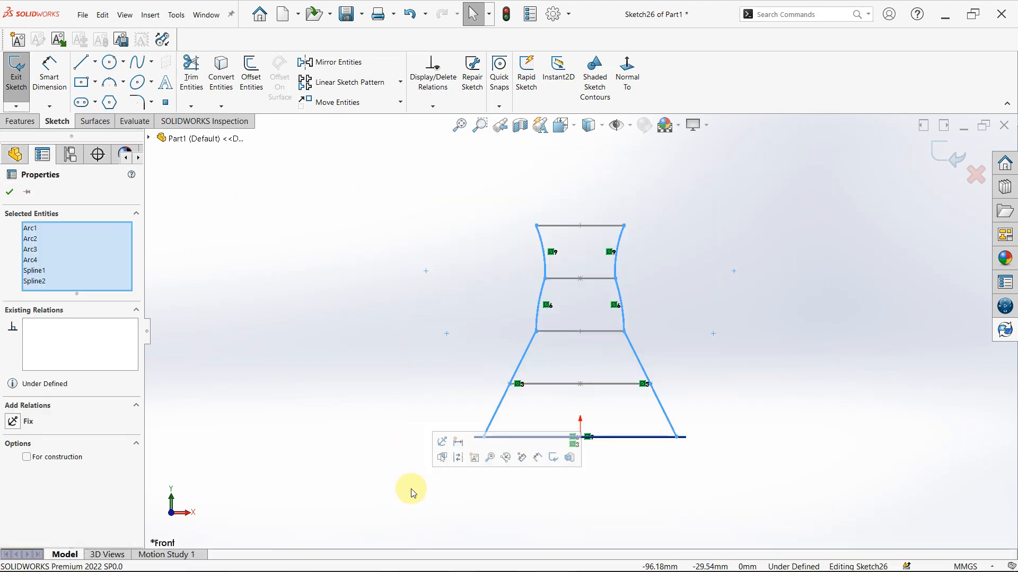
key(Return)
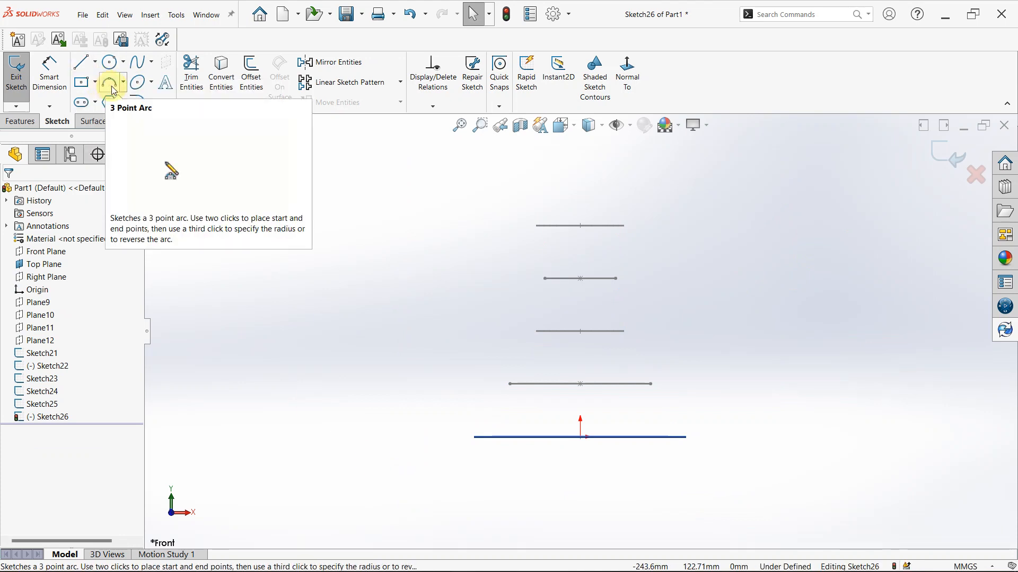
Draw one spline in Sketch26 through the left ends of the four upper profiles, from the top circle down to the base profile's level
click(150, 60)
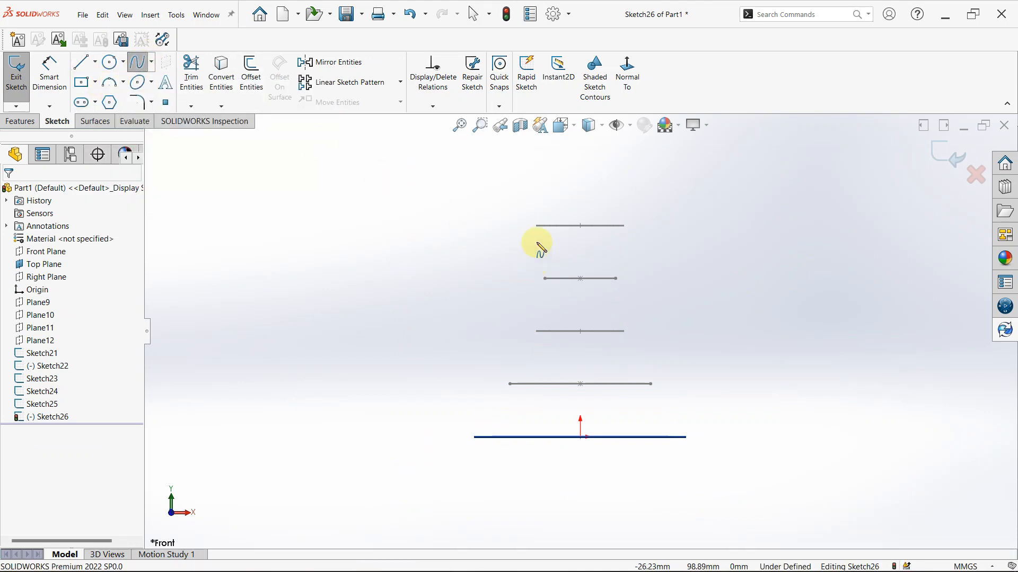
scroll(545, 240, down, 2)
click(542, 230)
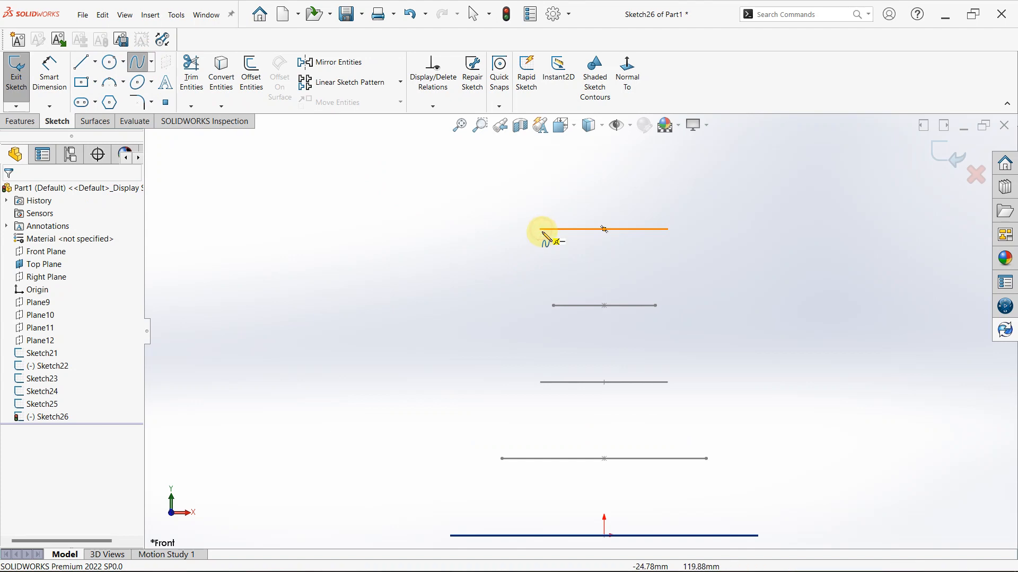
click(553, 306)
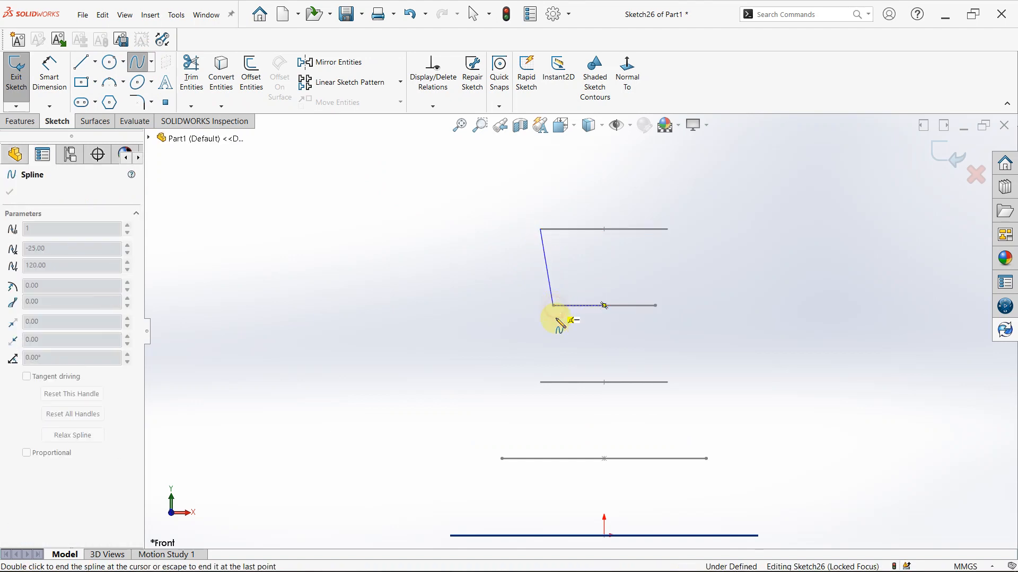
click(541, 383)
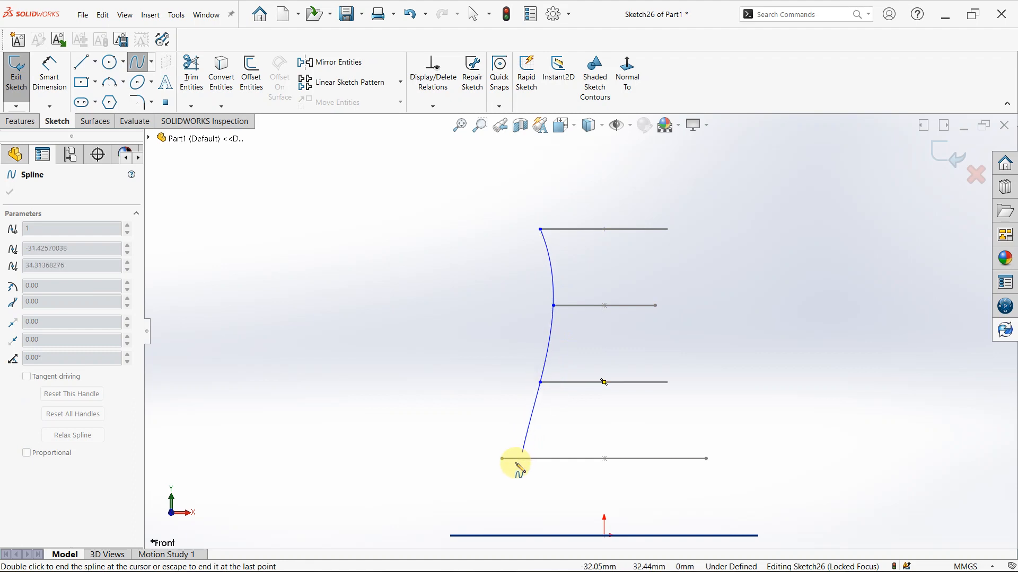
click(503, 459)
scroll(503, 459, up, 2)
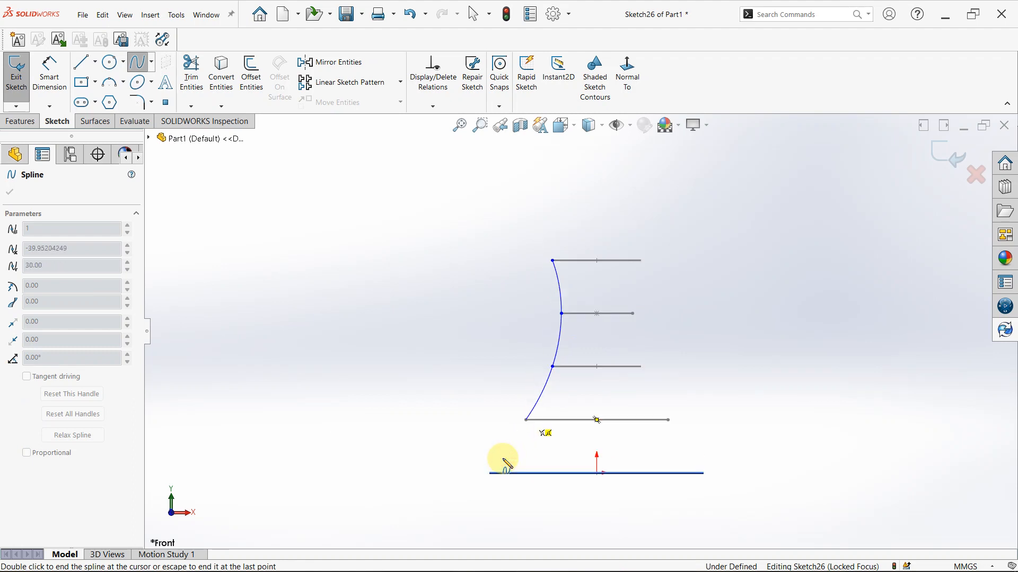
scroll(503, 459, up, 1)
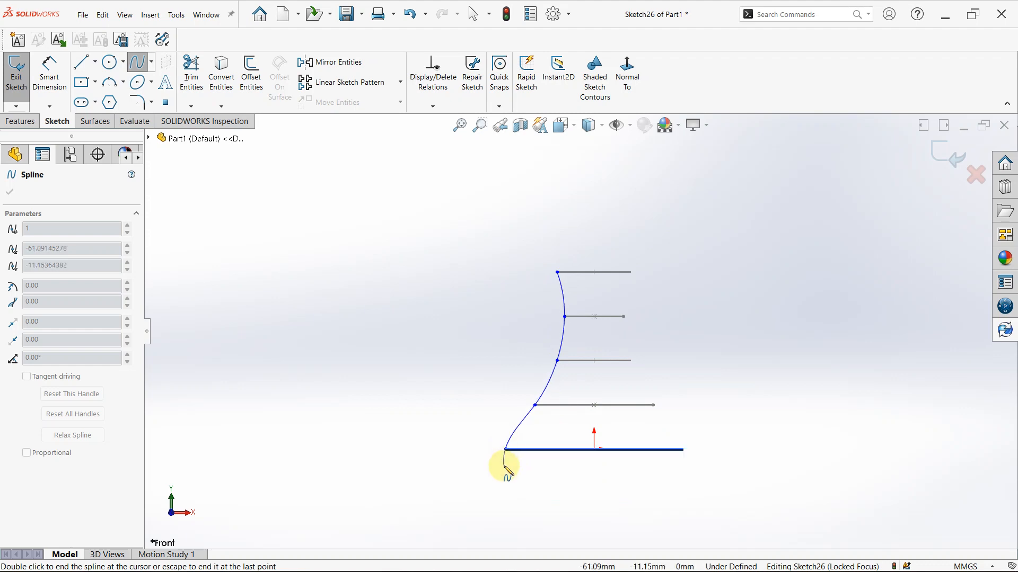
key(Escape)
Try to make the spline tangent to the top profile circle
scroll(562, 318, down, 3)
middle_click(630, 274)
mouse_move(630, 274)
middle_down()
mouse_move(618, 322)
mouse_move(585, 320)
middle_up()
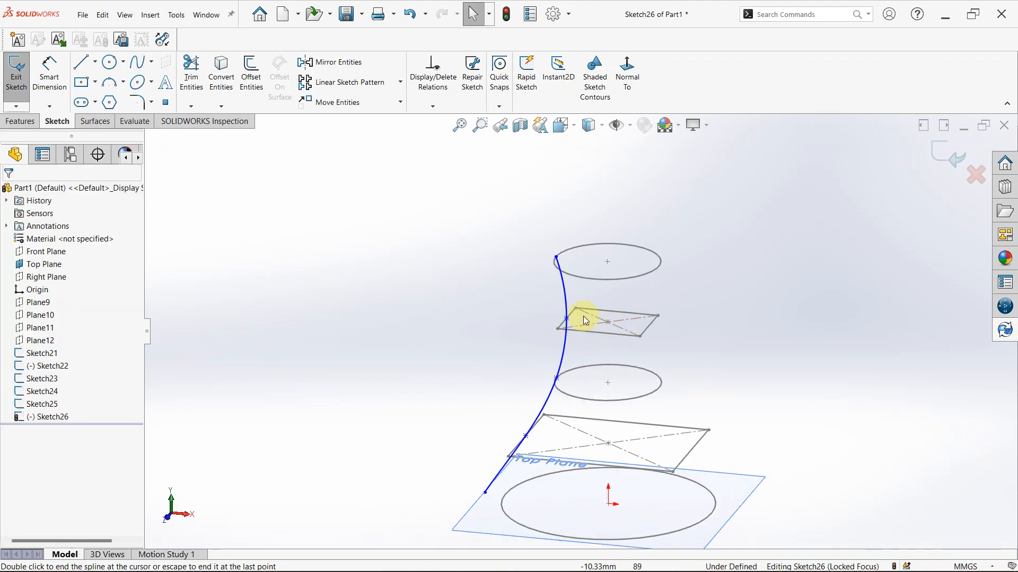
click(586, 282)
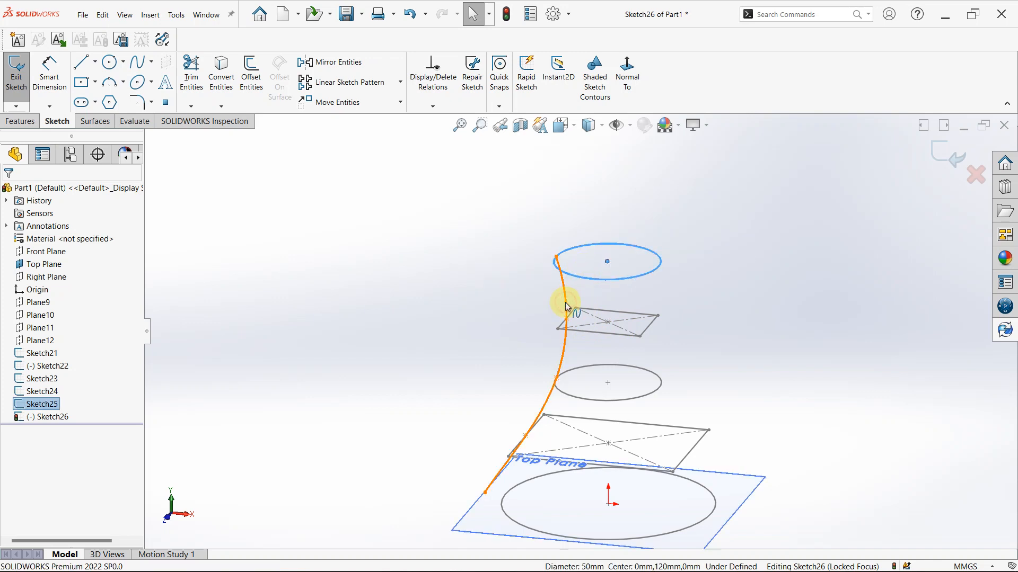
ctrl+click(567, 307)
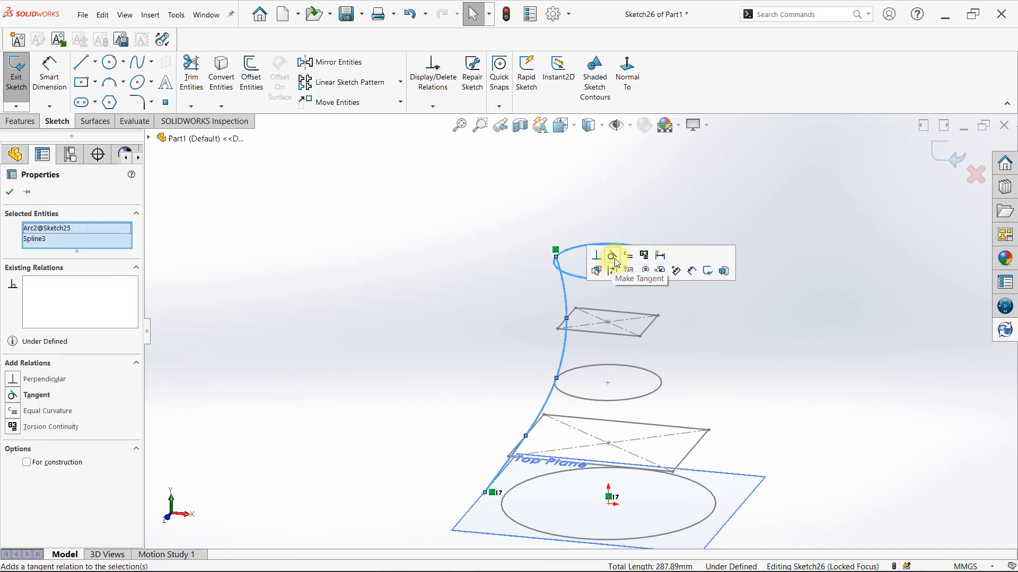
click(612, 257)
scroll(558, 265, up, 3)
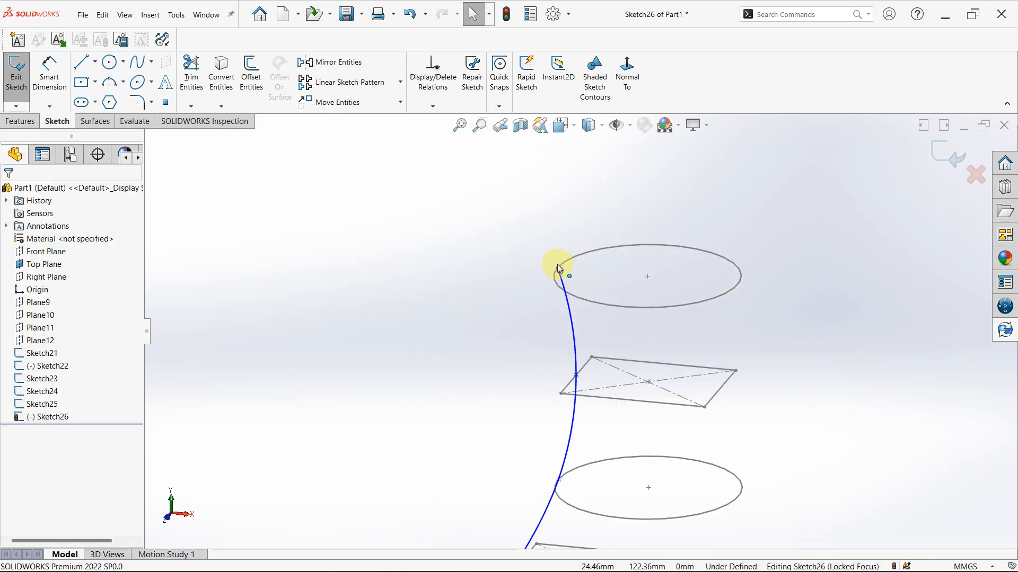
Add a pierce relation between the spline's upper endpoint and the top profile circle
click(557, 268)
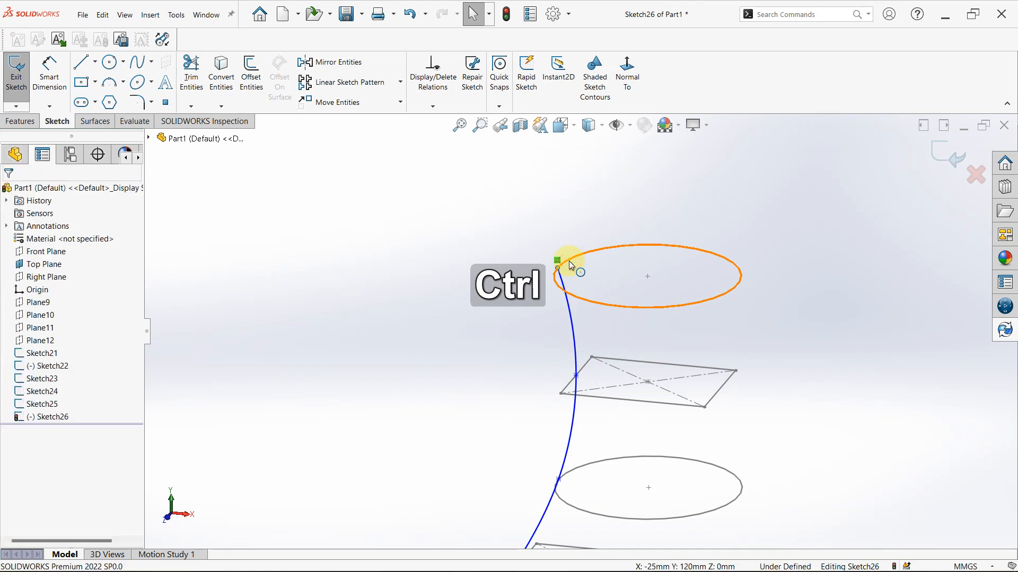
ctrl+click(569, 261)
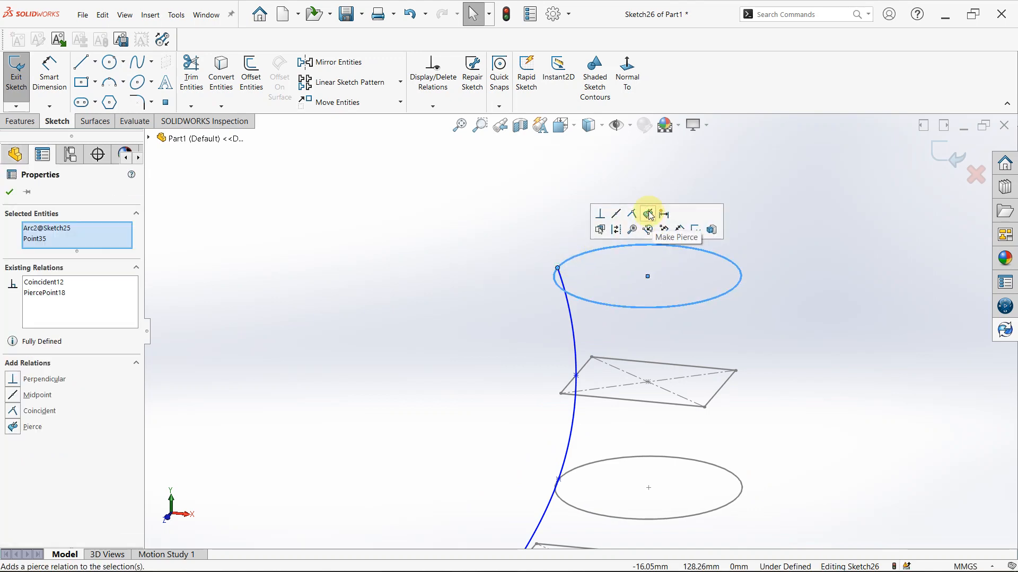
click(650, 337)
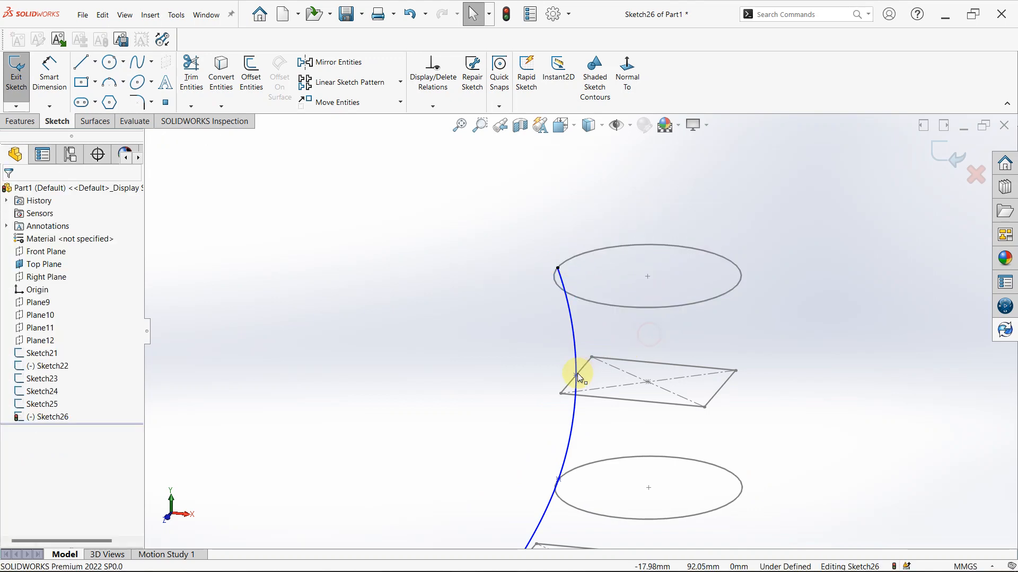
Add a pierce relation between the spline's second point and the left edge of the upper rectangle profile
scroll(567, 380, down, 5)
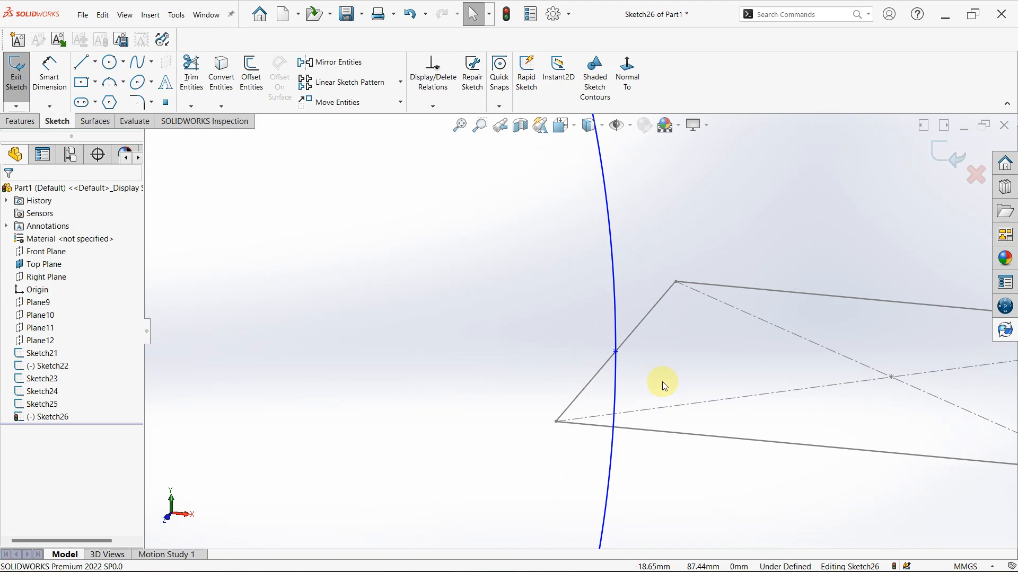
click(615, 351)
ctrl+click(625, 339)
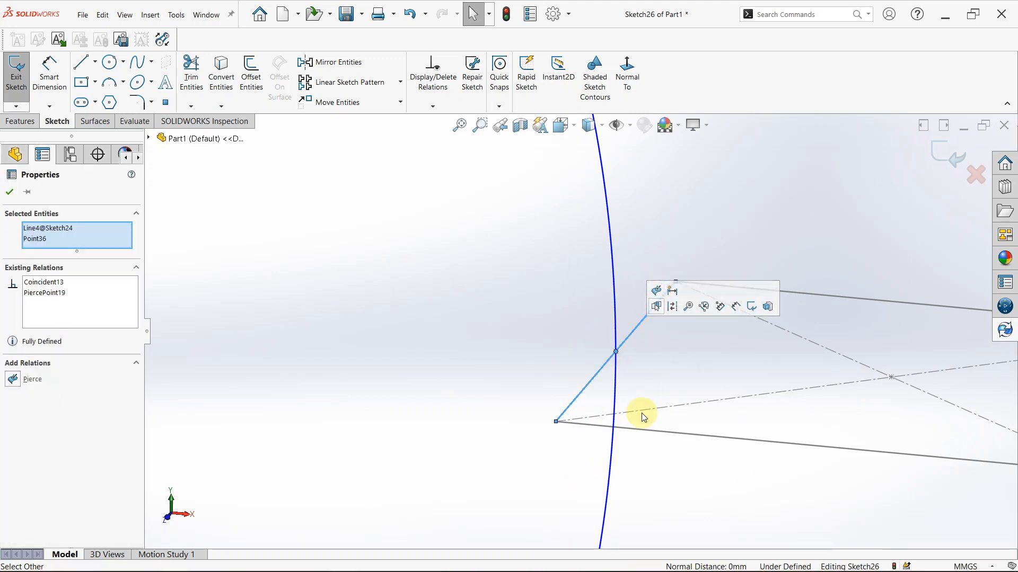
scroll(636, 506, up, 4)
scroll(631, 508, down, 1)
click(565, 426)
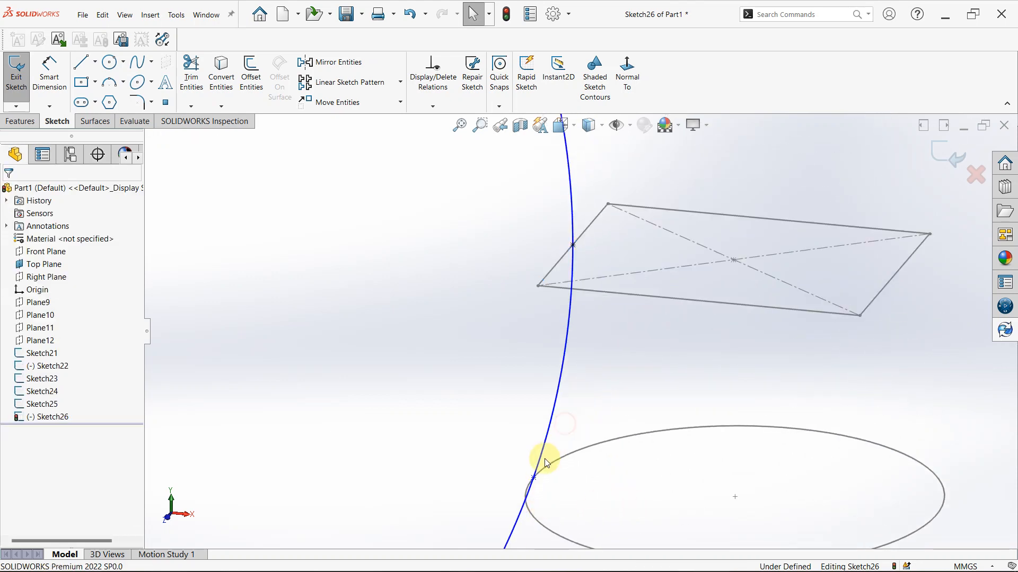
Add a pierce relation between the spline's third point and the middle profile circle
click(534, 478)
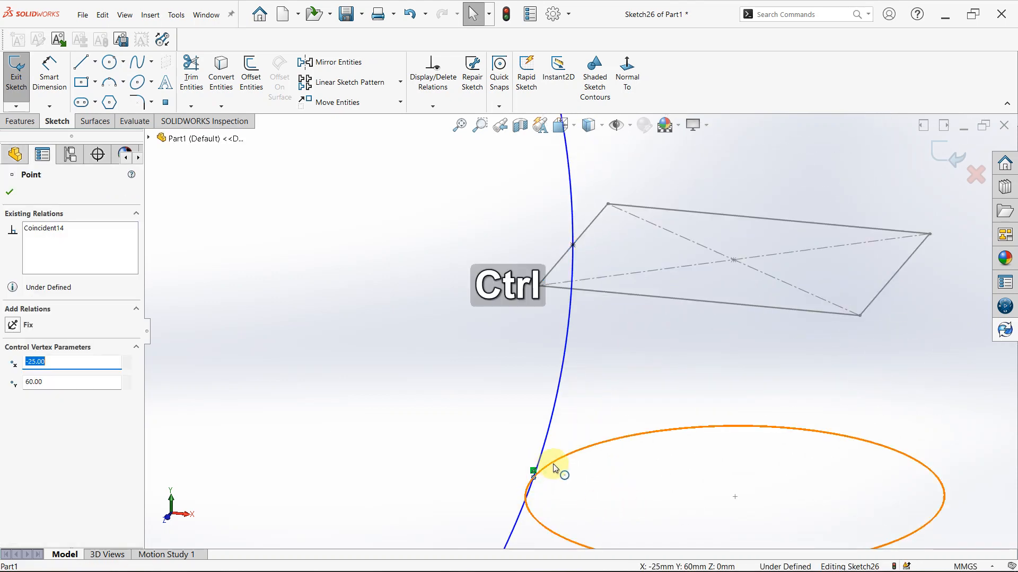
ctrl+click(554, 466)
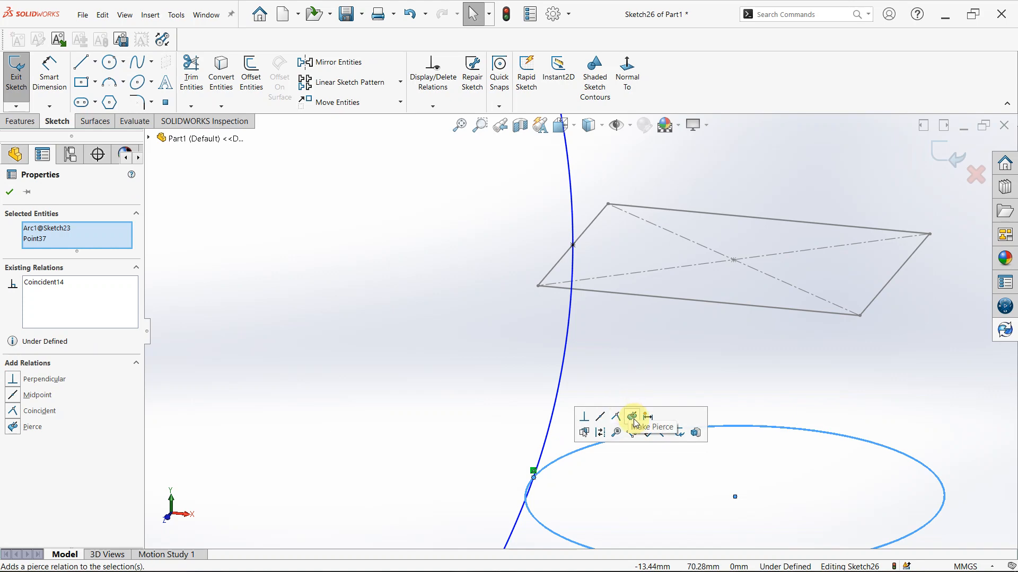
click(633, 419)
scroll(586, 484, up, 5)
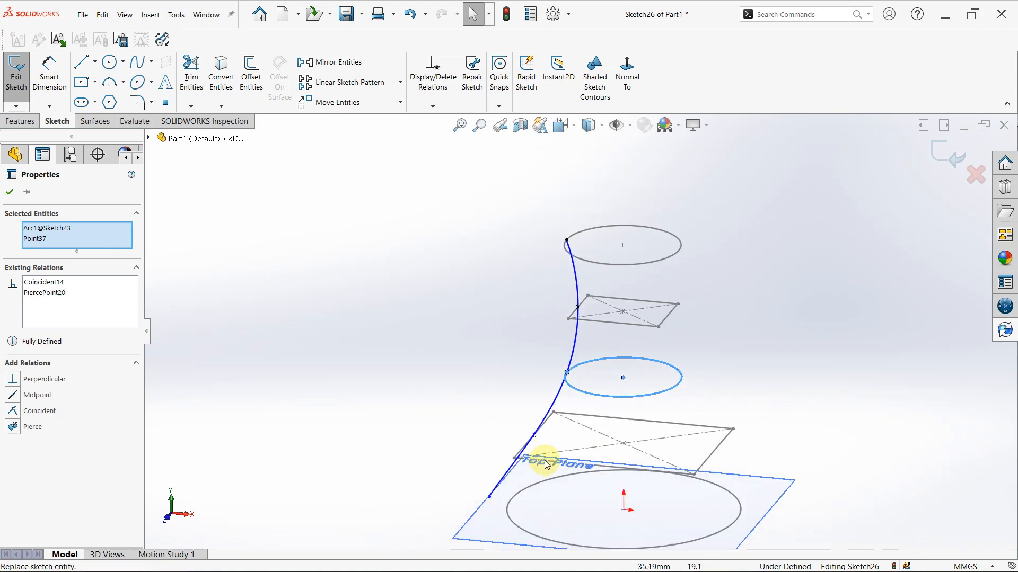
scroll(545, 465, down, 1)
click(470, 399)
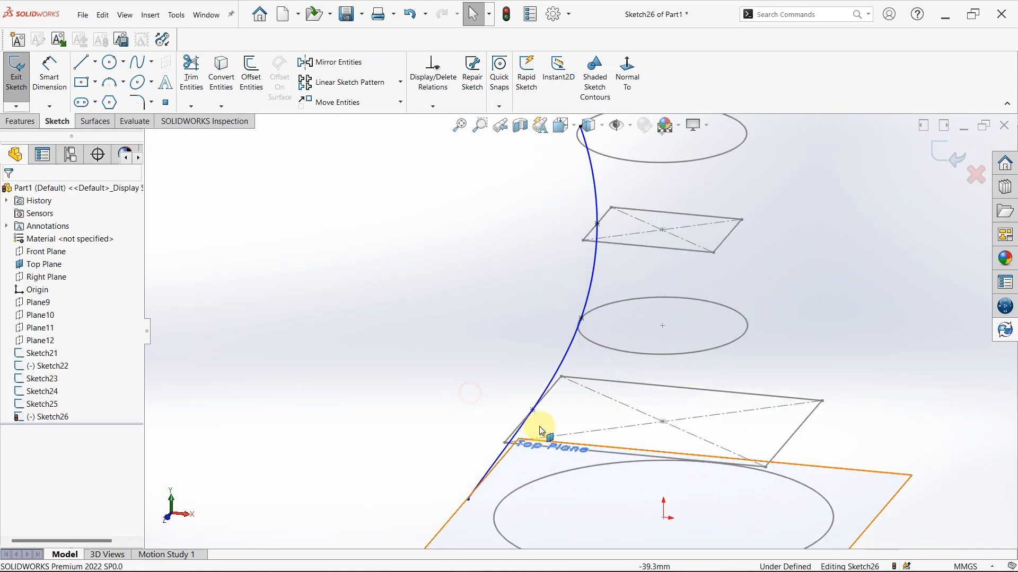
Add a pierce relation between the spline's fourth point and the left edge of the lower rectangle profile
scroll(540, 428, down, 6)
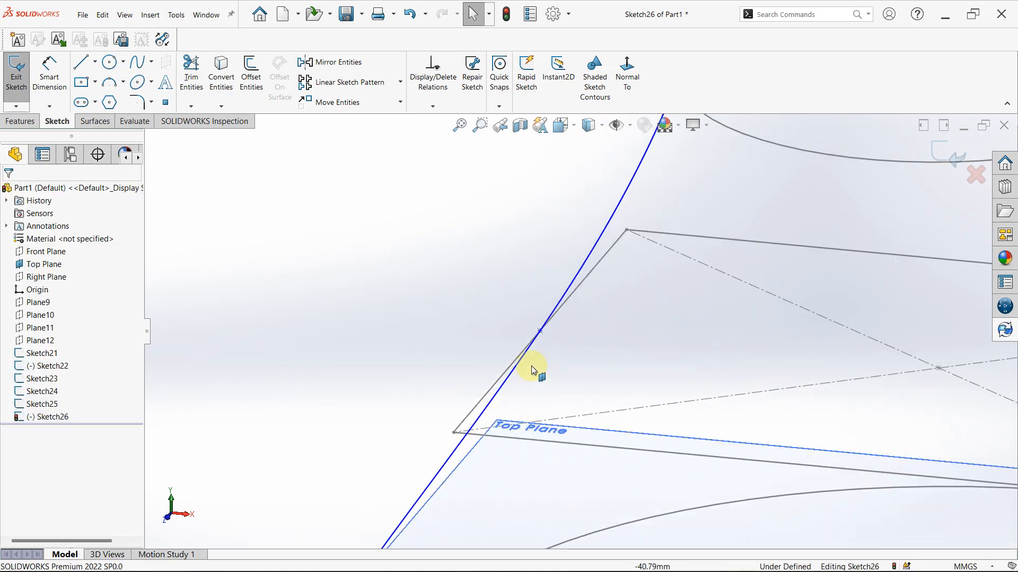
click(539, 330)
ctrl+click(576, 293)
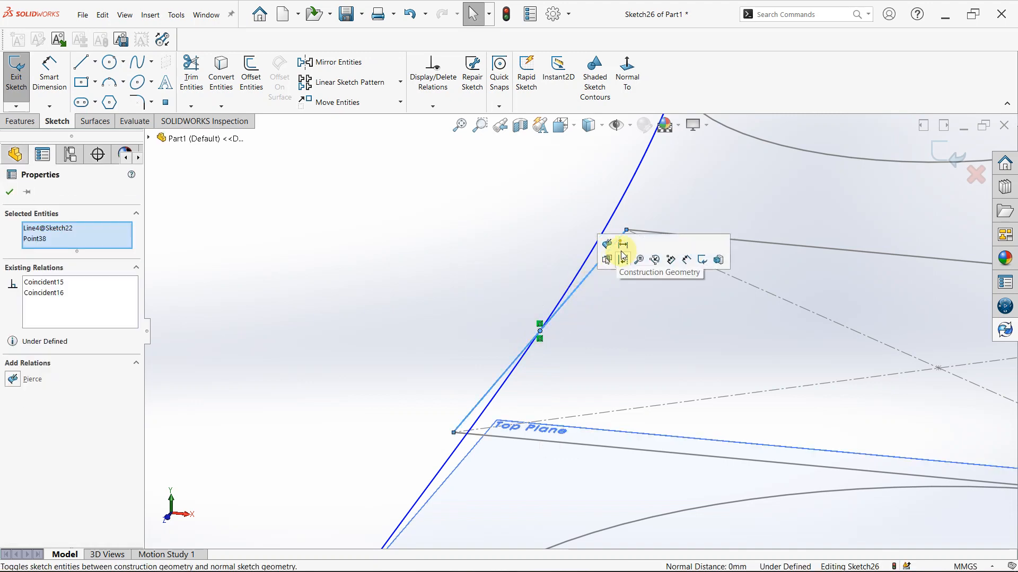
scroll(596, 324, up, 6)
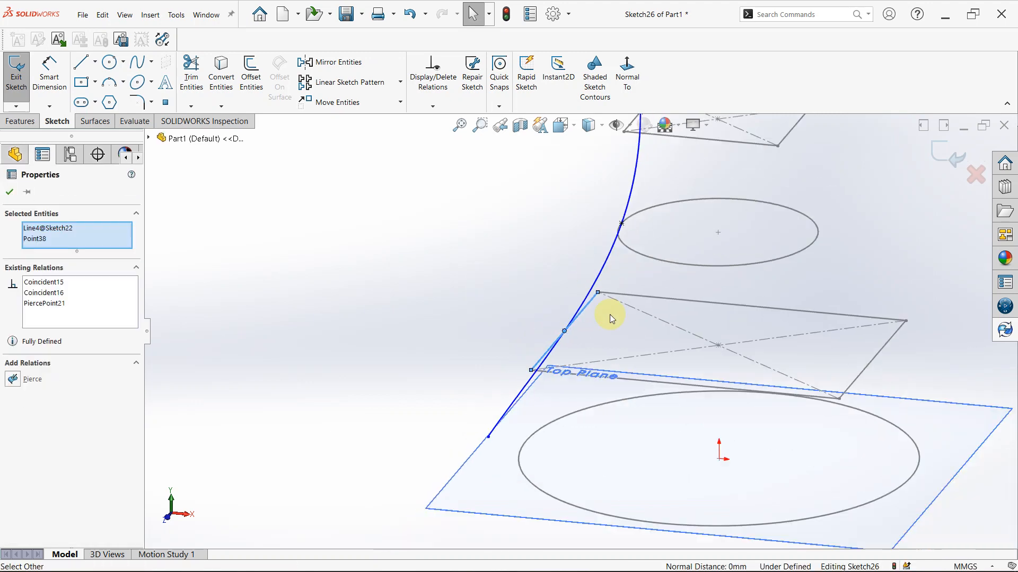
scroll(483, 436, down, 3)
click(446, 346)
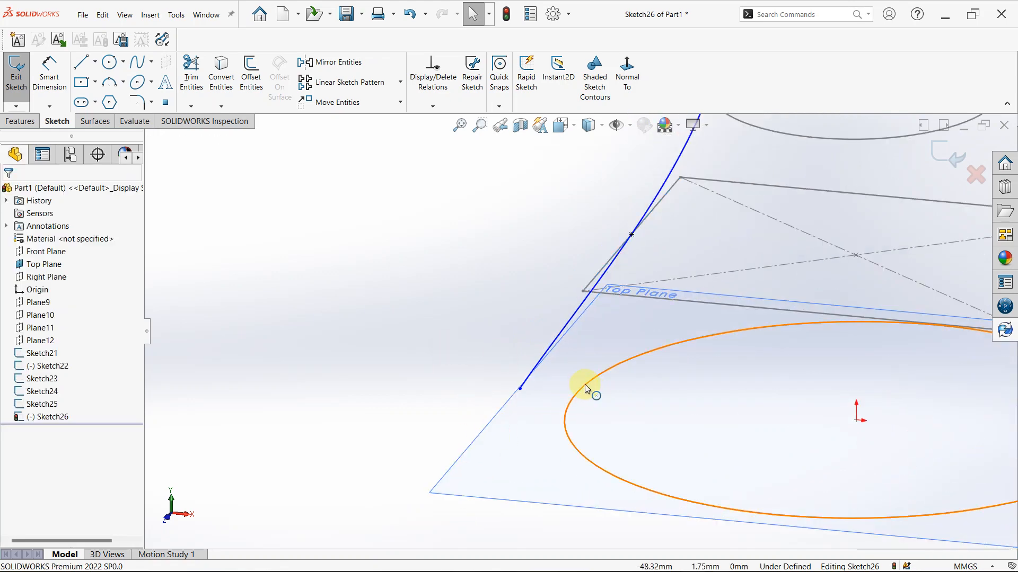
Add a pierce relation between the spline's lower endpoint and the base circle on the Top Plane
click(521, 392)
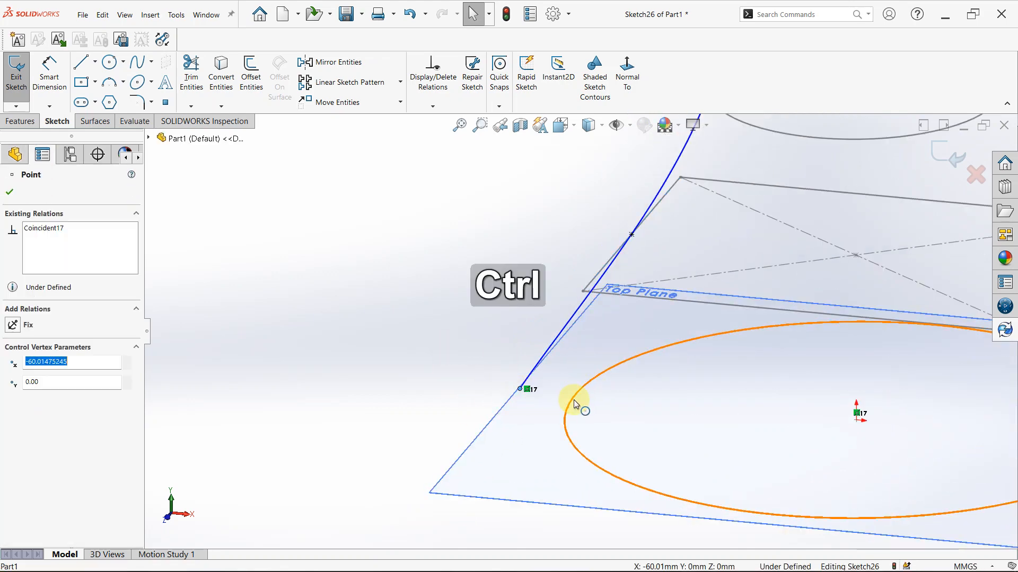
ctrl+click(574, 401)
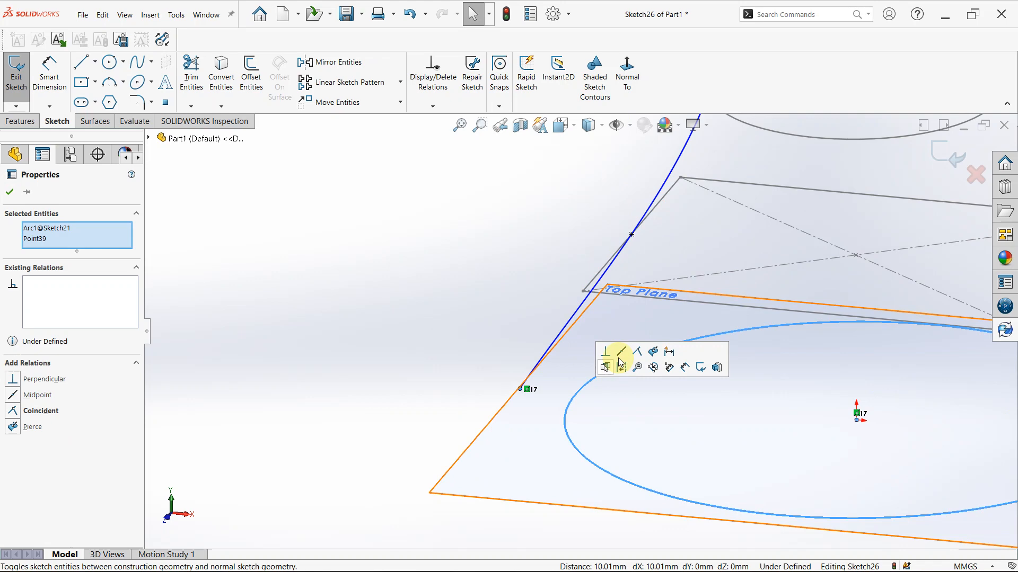
click(652, 351)
click(293, 288)
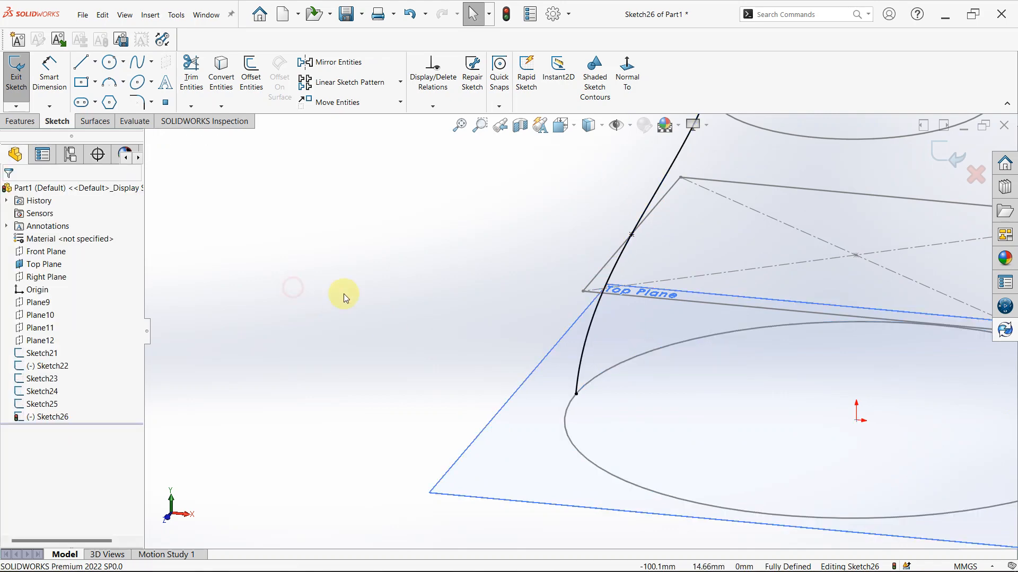
Try a circular sketch pattern of the guide spline around the top circle's centre, with 4 instances equally spaced over 360 degrees
scroll(655, 262, up, 8)
middle_drag(660, 261, 663, 246)
key(space)
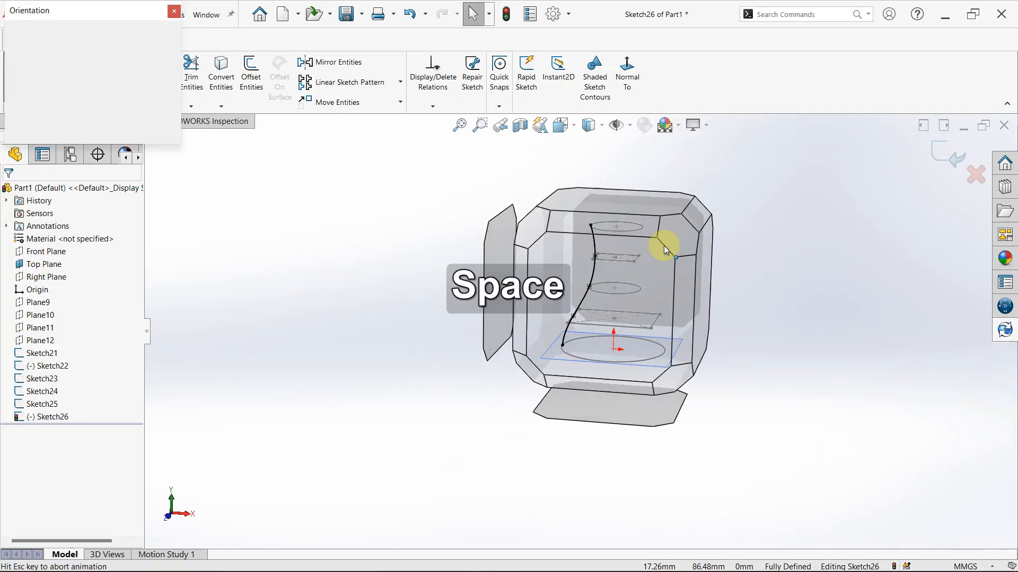
click(389, 372)
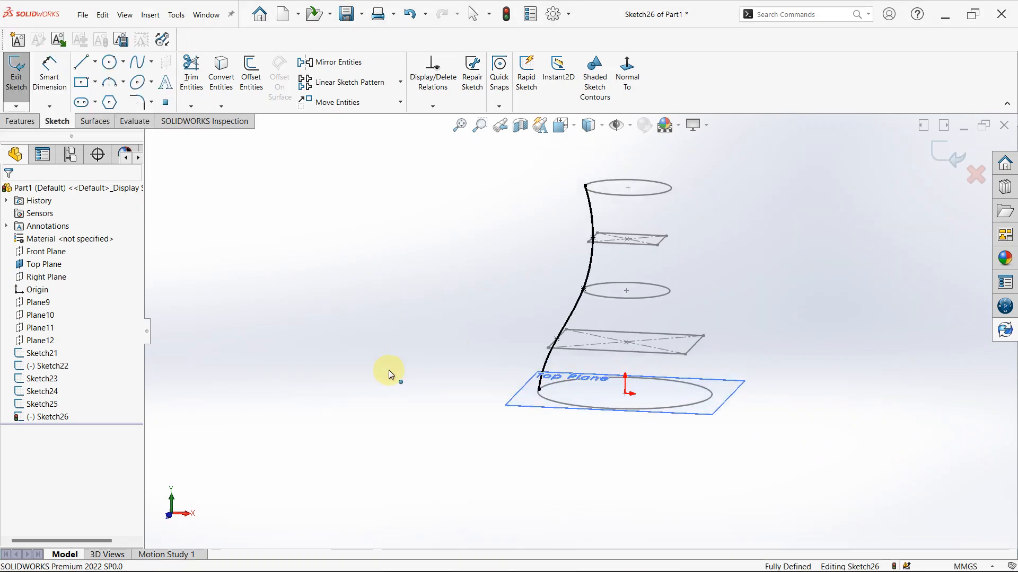
scroll(500, 439, up, 2)
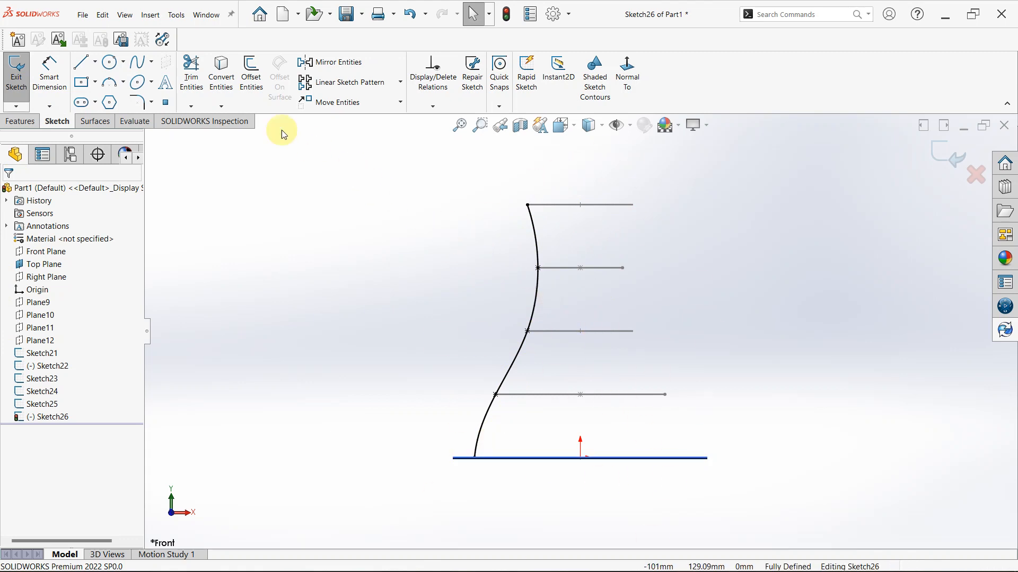
click(401, 88)
click(397, 112)
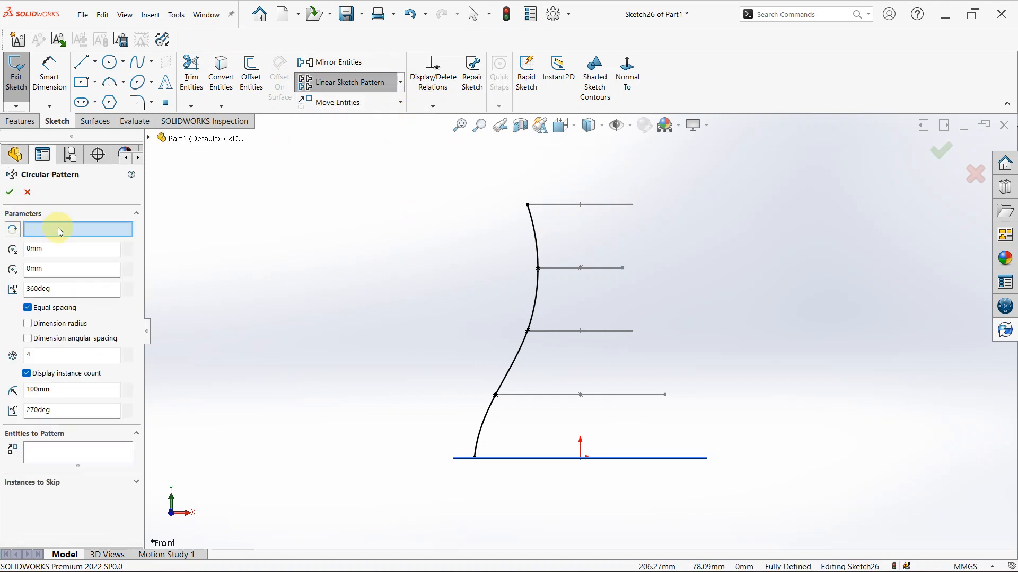
mouse_move(608, 208)
middle_down()
mouse_move(594, 256)
mouse_move(593, 233)
middle_up()
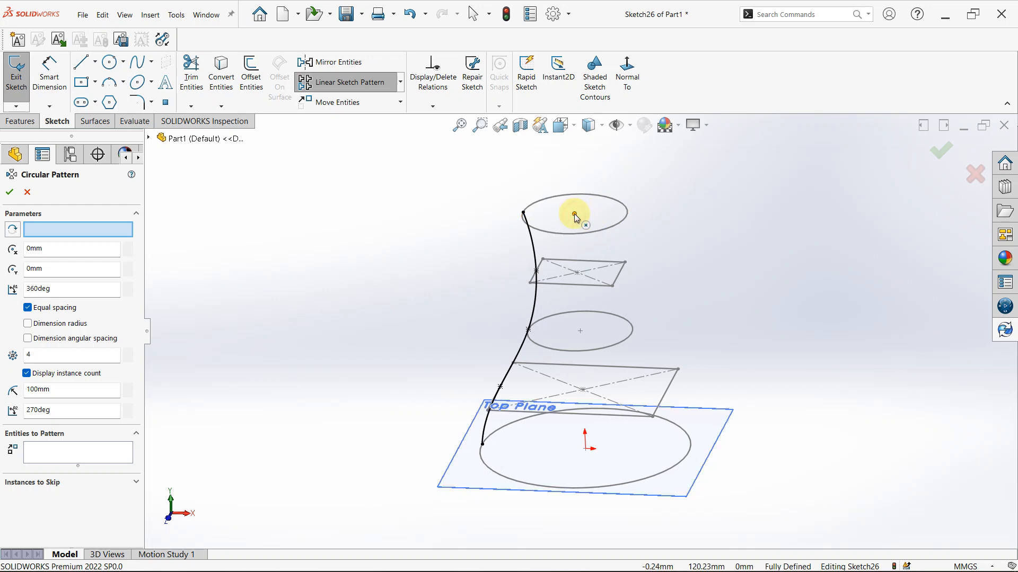
click(575, 214)
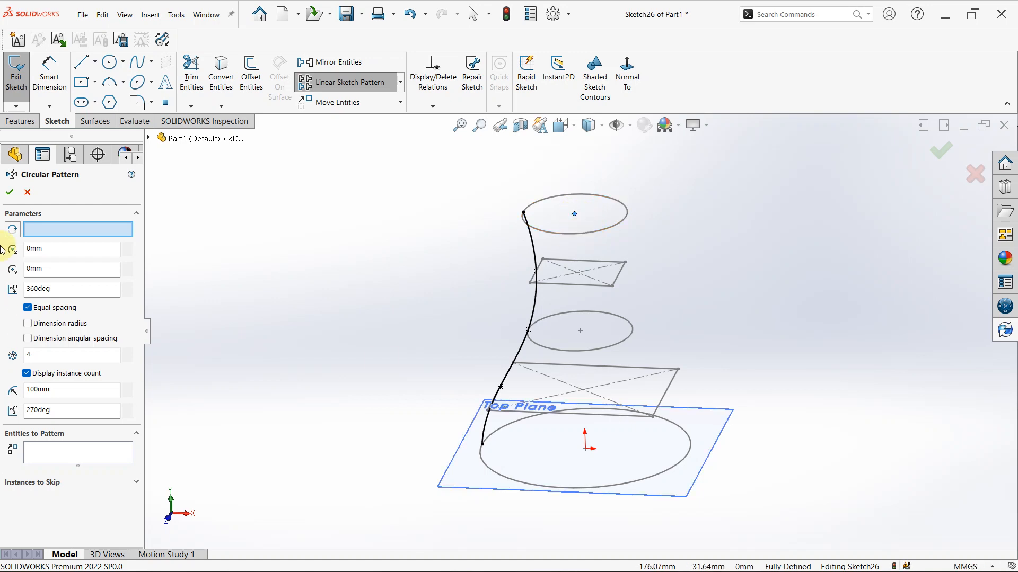
click(48, 455)
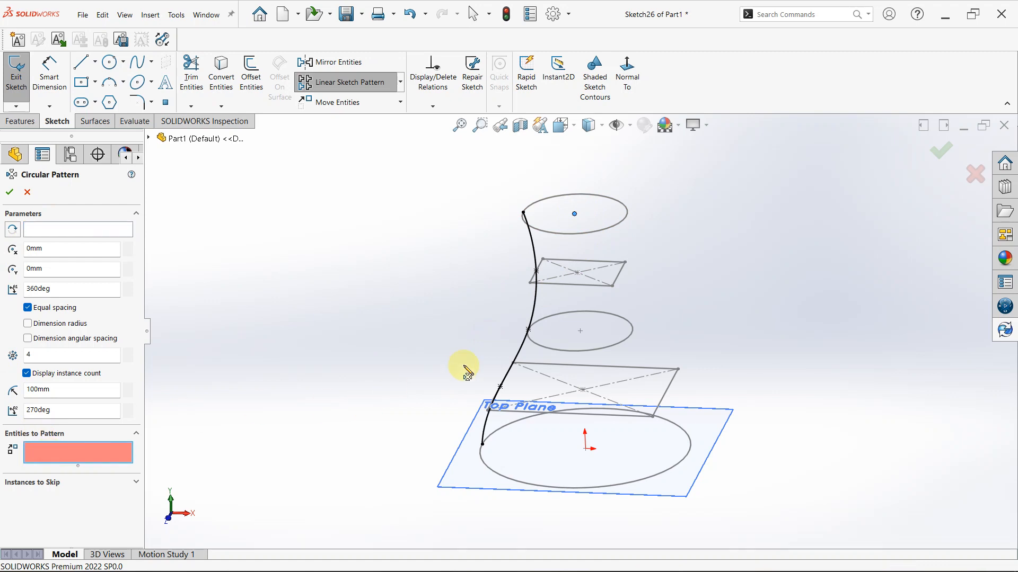
click(532, 311)
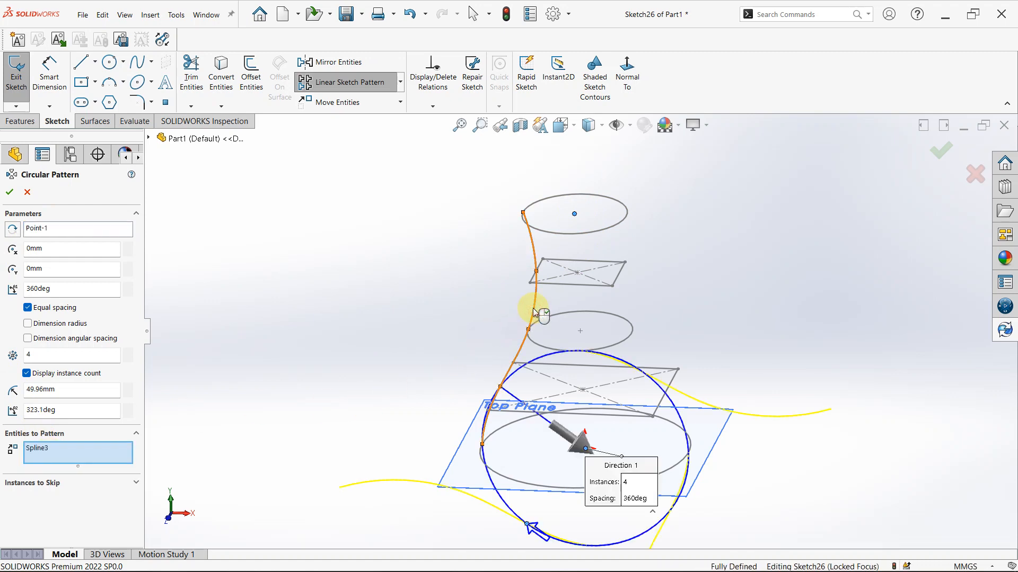
Clear the circular pattern's centre point selection, inspect the preview around the origin, and discard the pattern
mouse_move(542, 366)
middle_down()
mouse_move(602, 357)
mouse_move(604, 343)
mouse_move(613, 375)
middle_up()
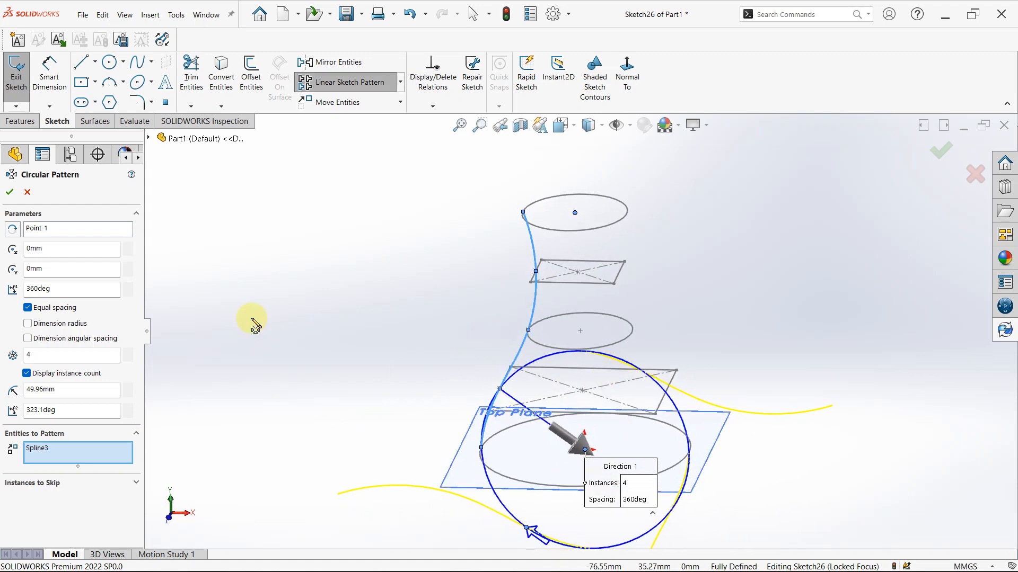
click(48, 235)
right_click(57, 228)
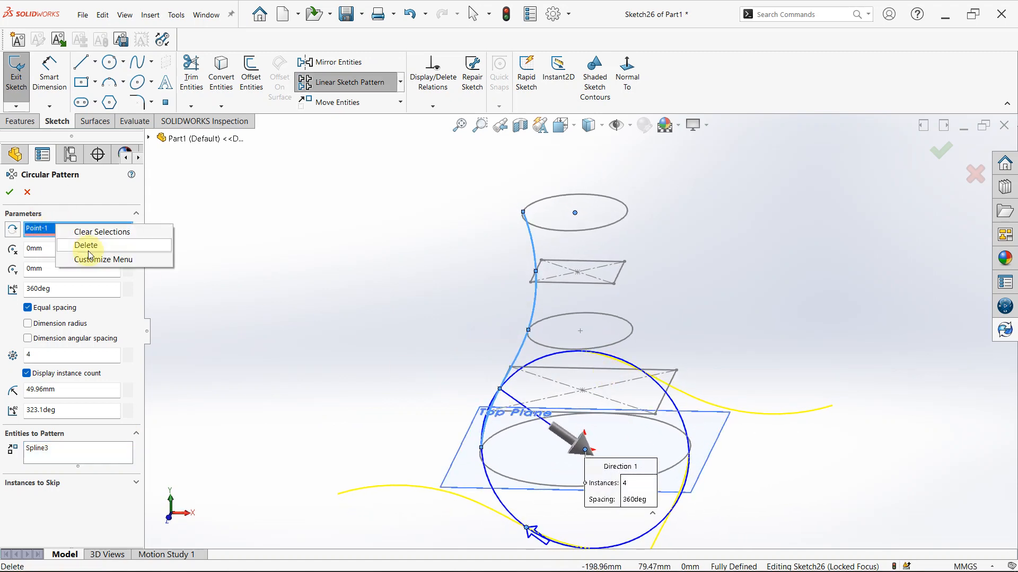
click(116, 234)
scroll(610, 419, down, 8)
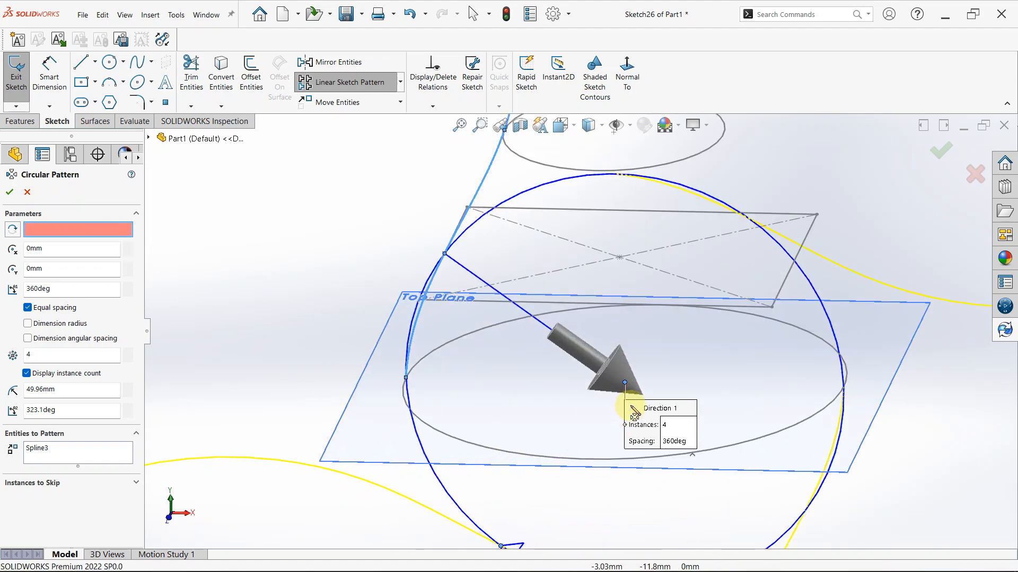
middle_click(611, 401)
mouse_move(611, 402)
middle_down()
mouse_move(580, 418)
mouse_move(652, 421)
mouse_move(706, 376)
middle_up()
scroll(507, 368, up, 7)
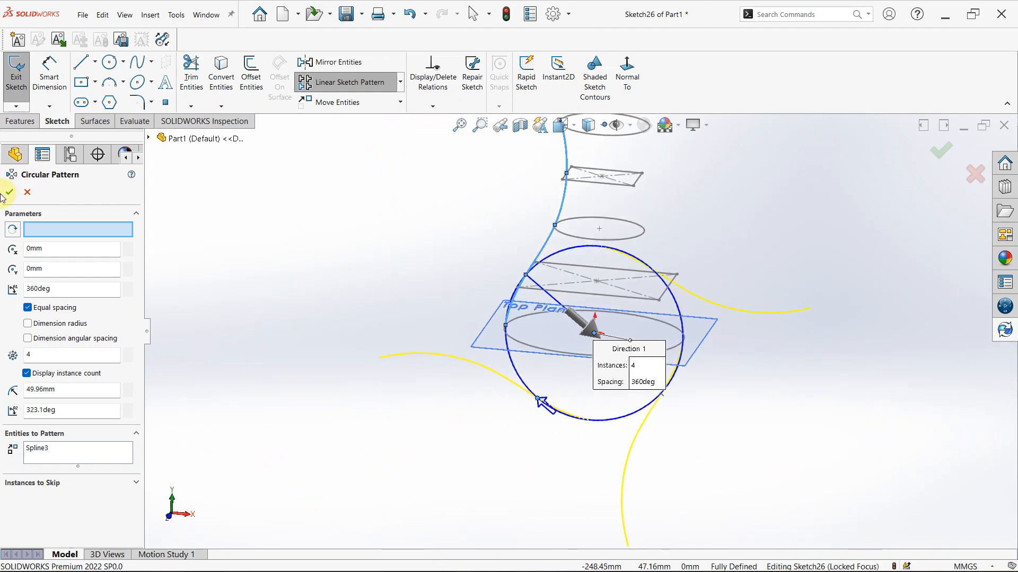
click(25, 193)
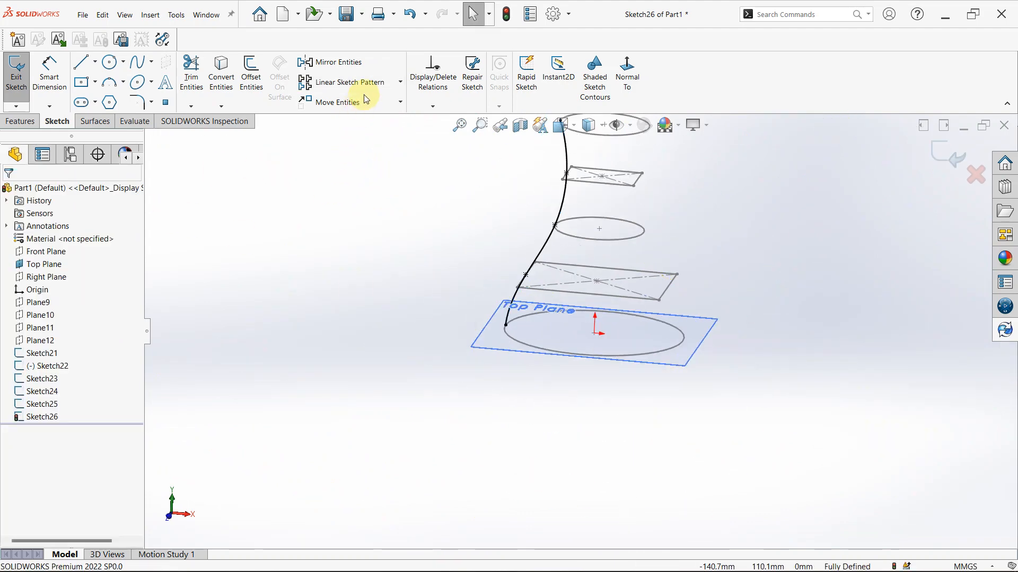
Try to circular-pattern the guide spline about the origin with its rotation direction reversed, and discard the pattern
click(400, 102)
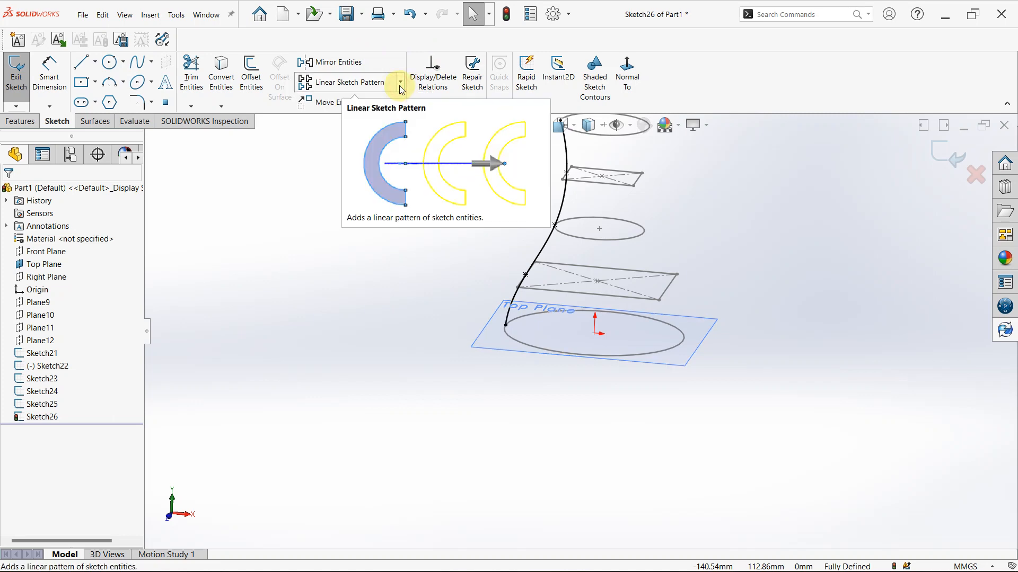
click(400, 81)
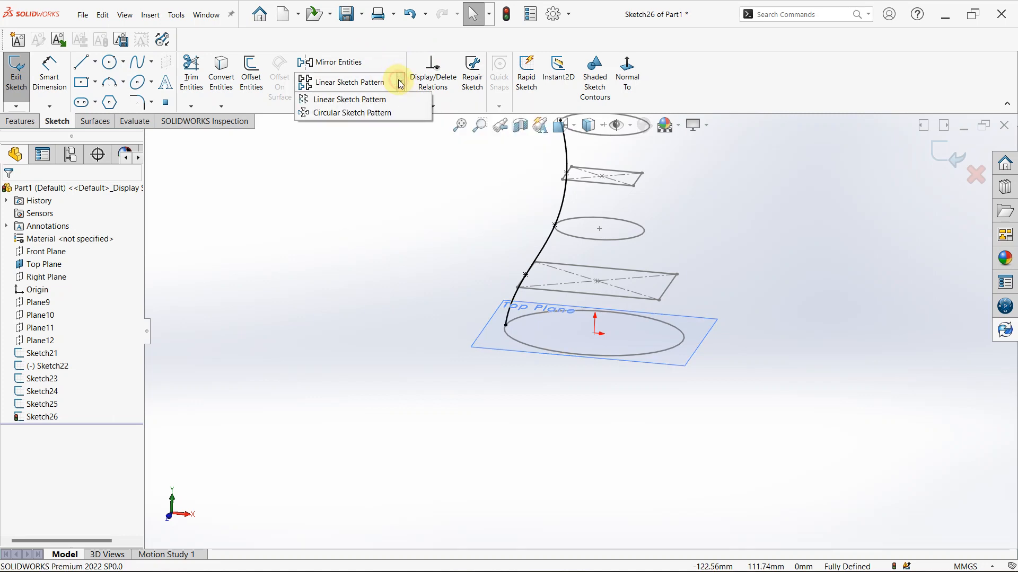
click(396, 113)
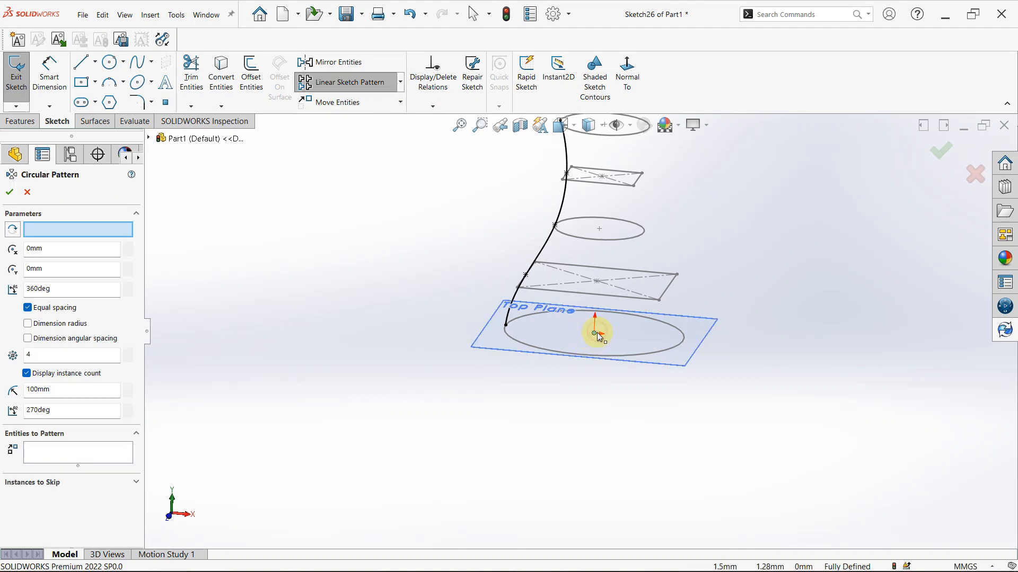
click(52, 454)
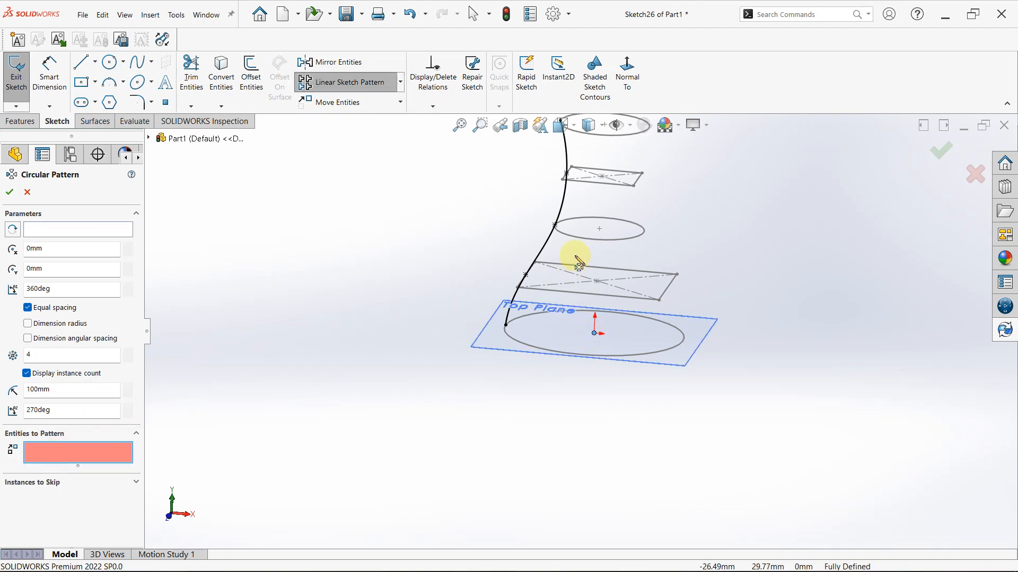
click(545, 239)
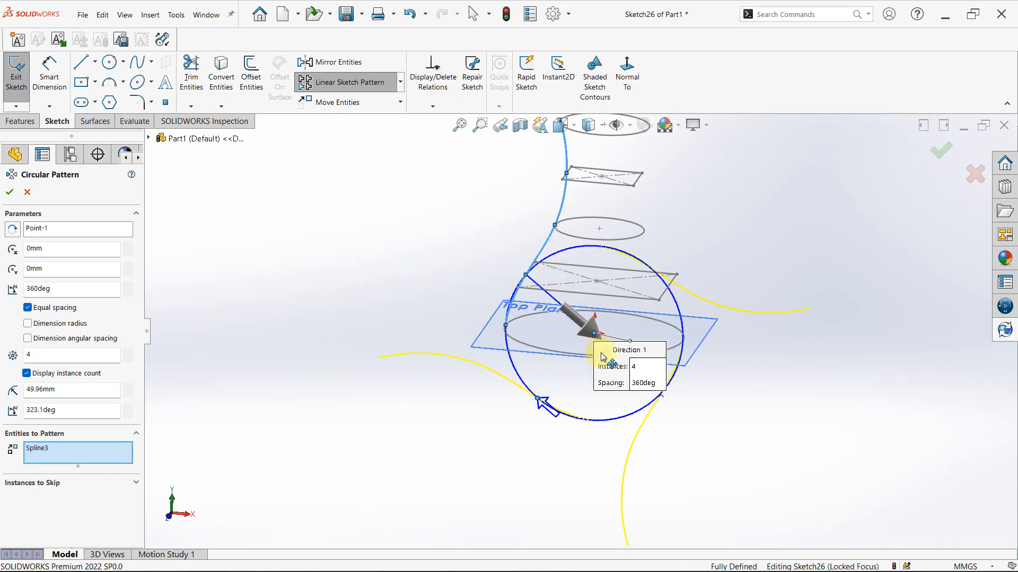
click(51, 232)
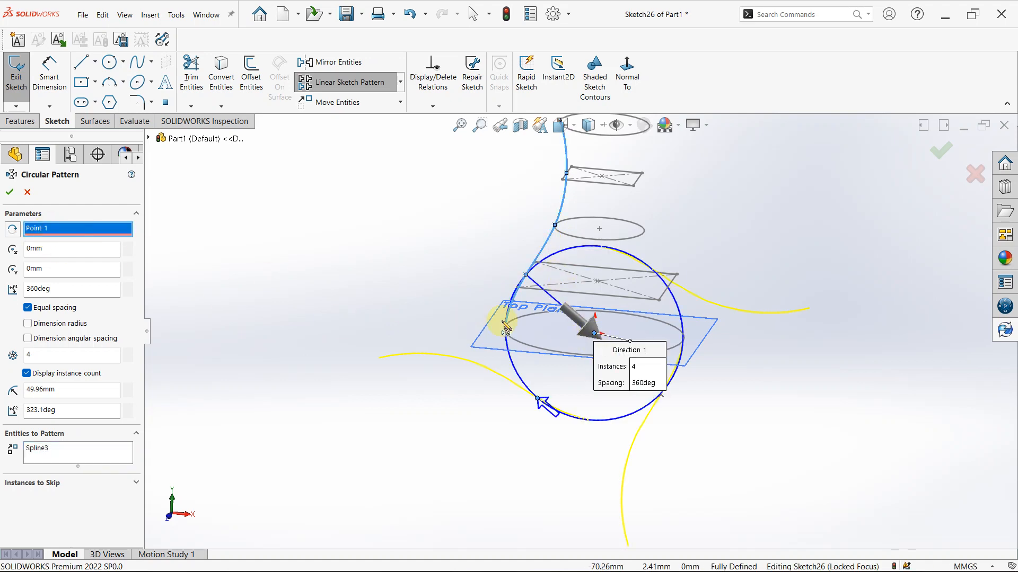
click(581, 322)
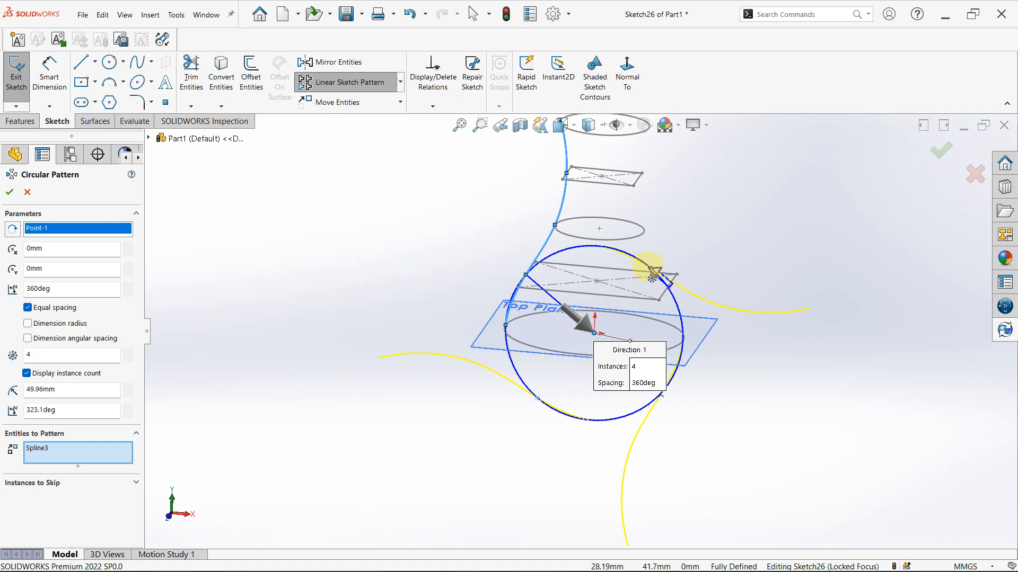
click(28, 191)
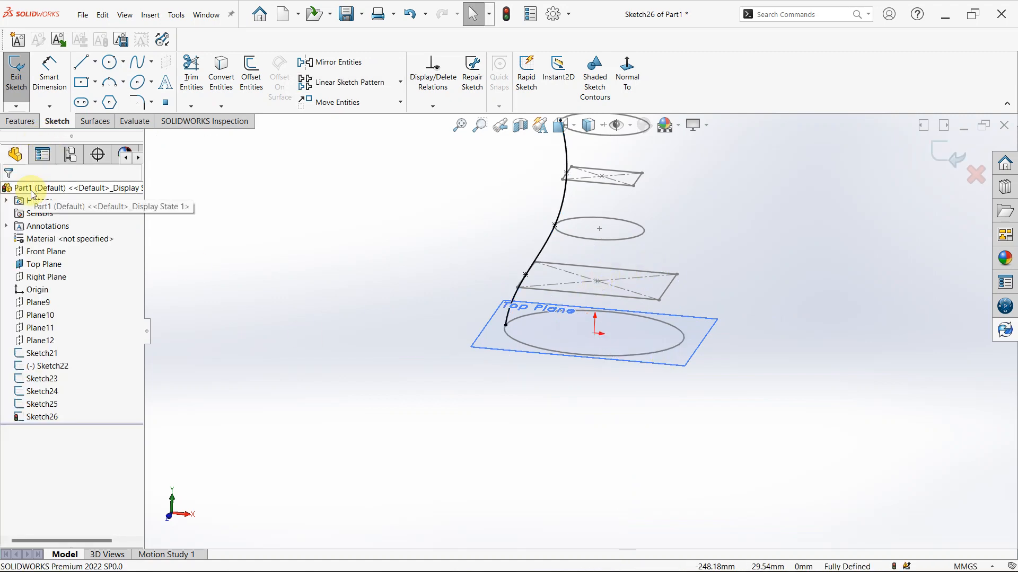
Preselect the origin and try a circular sketch pattern of the guide spline with 4 instances over 360 degrees
scroll(122, 206, down, 1)
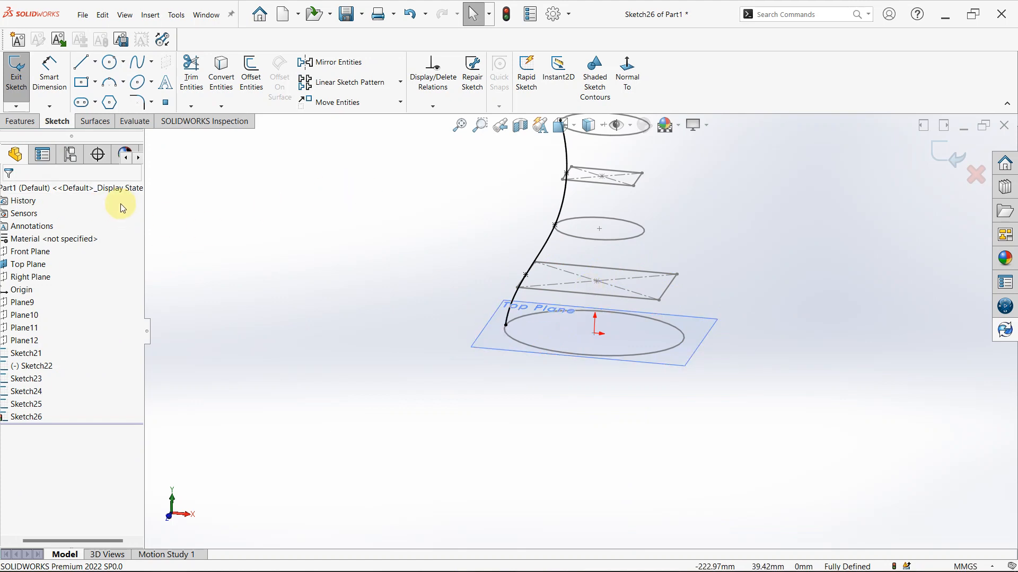
scroll(383, 228, down, 1)
mouse_move(382, 225)
middle_down()
mouse_move(654, 247)
mouse_move(685, 208)
mouse_move(700, 236)
middle_up()
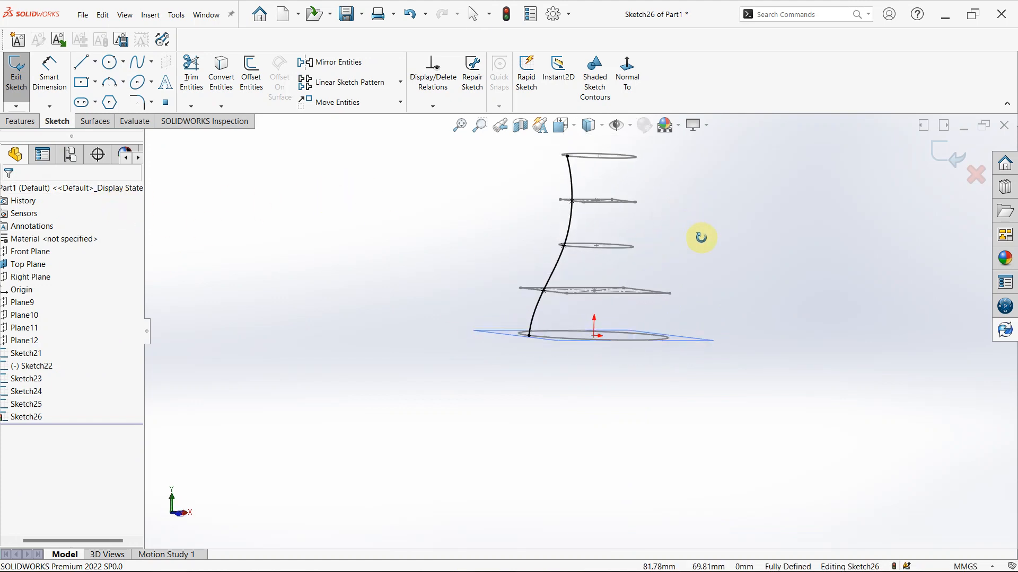
click(596, 346)
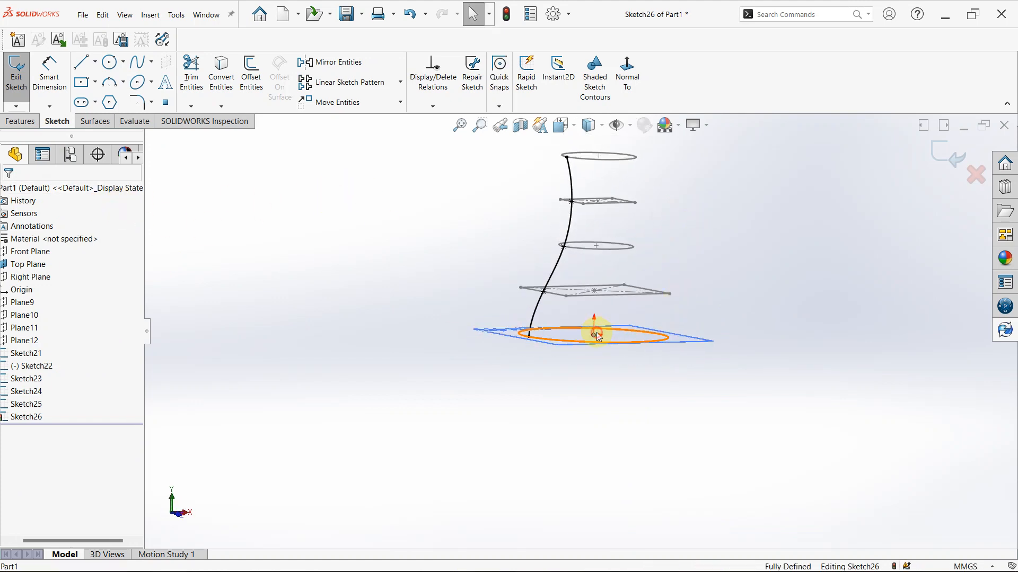
click(594, 334)
click(401, 85)
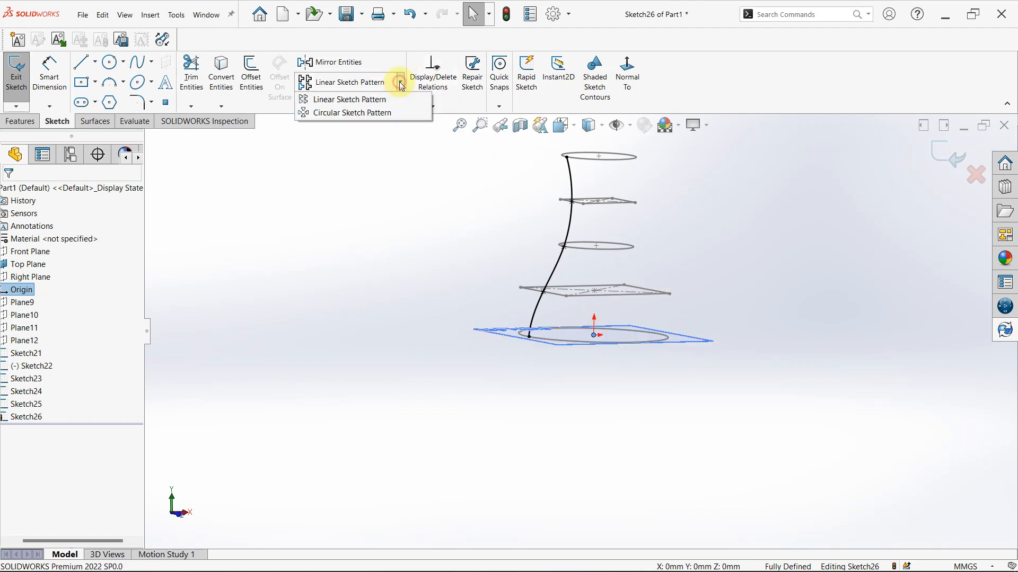
click(400, 113)
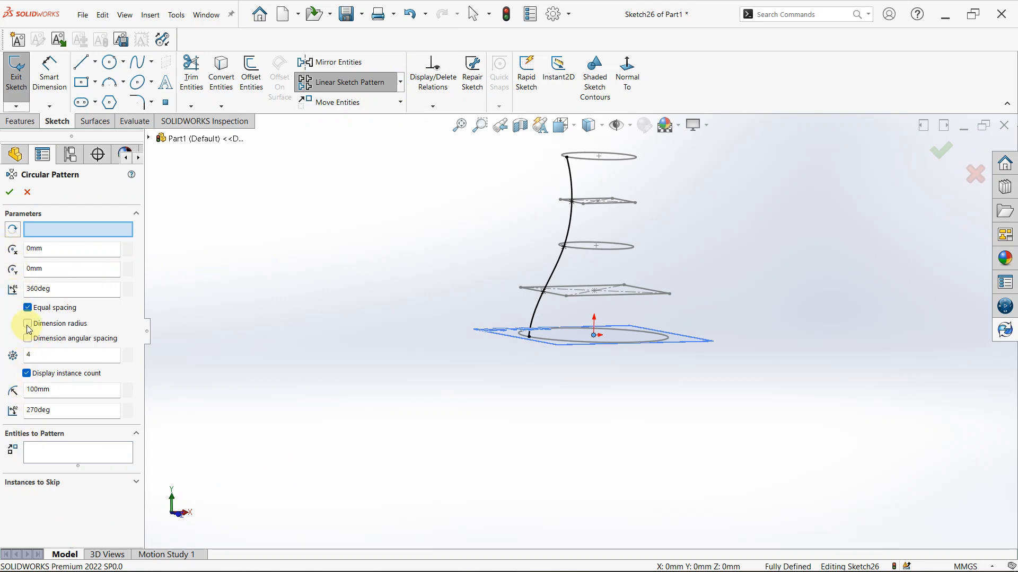
click(65, 453)
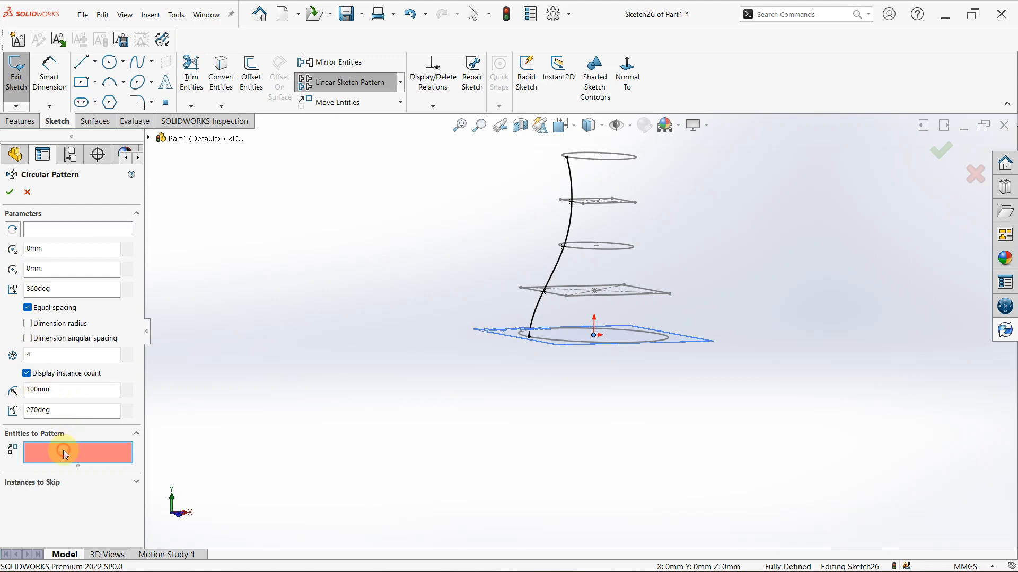
click(534, 325)
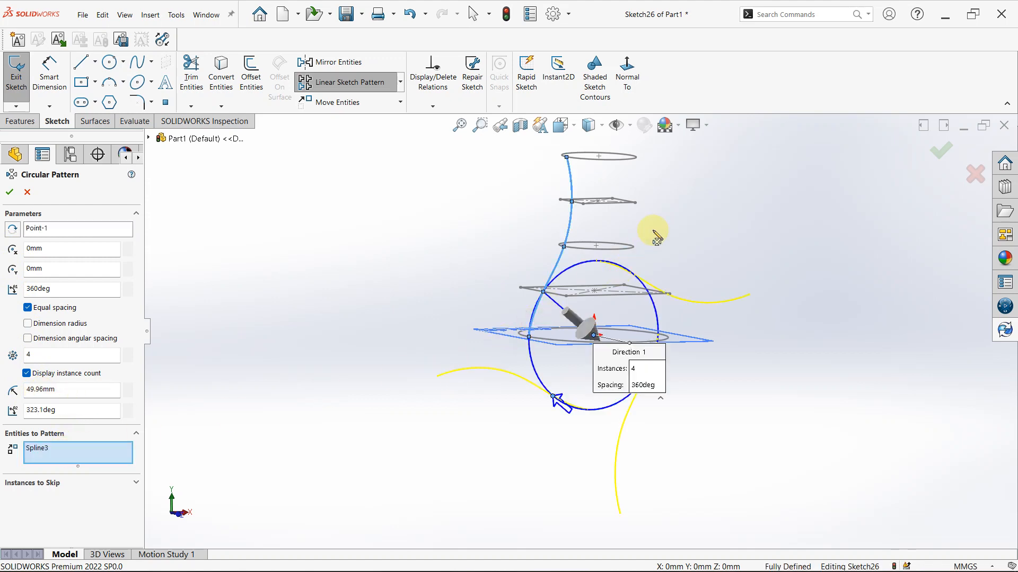
mouse_move(656, 238)
middle_down()
mouse_move(579, 220)
mouse_move(594, 249)
middle_up()
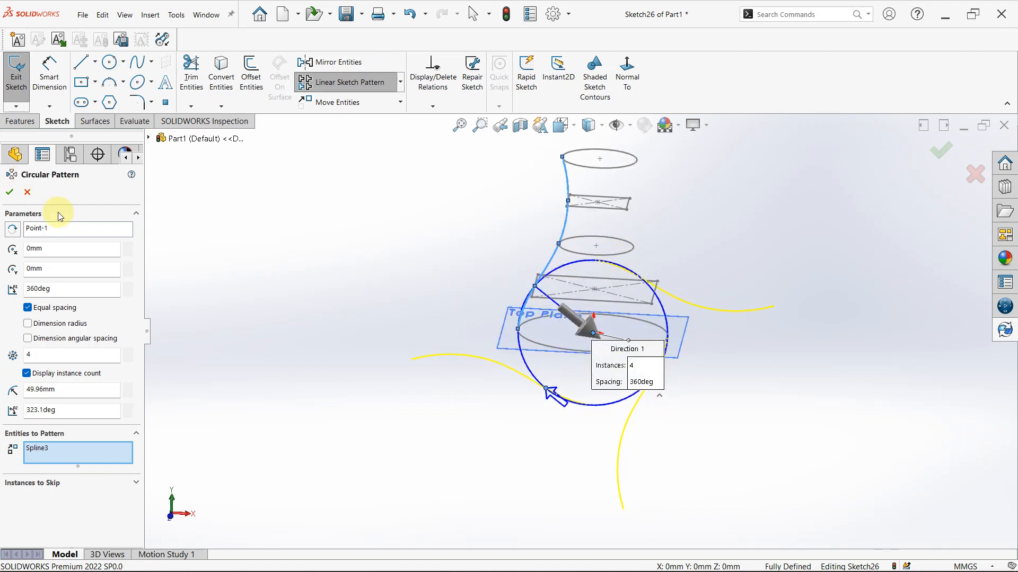
click(10, 191)
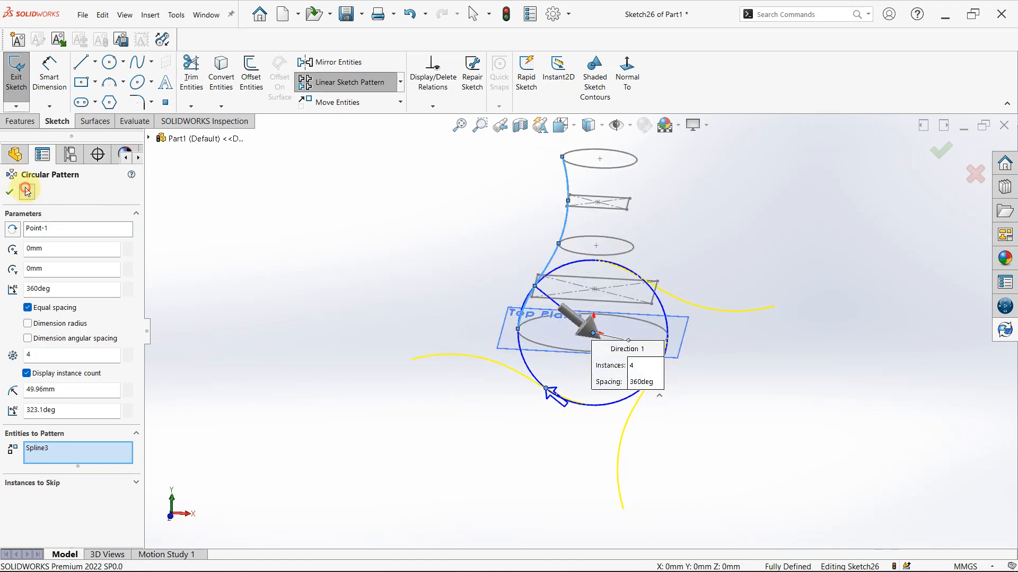
click(400, 84)
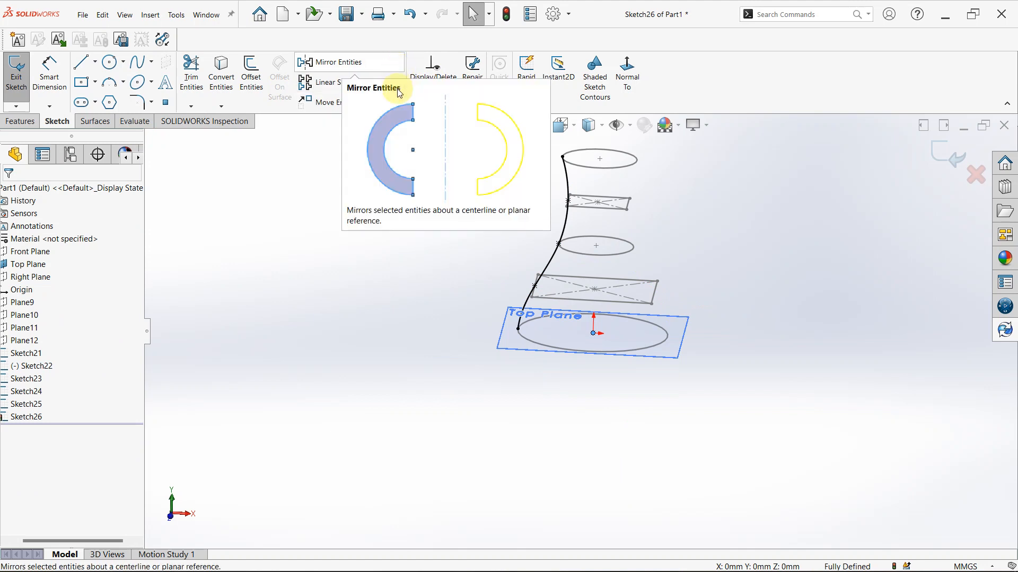
click(400, 86)
click(349, 210)
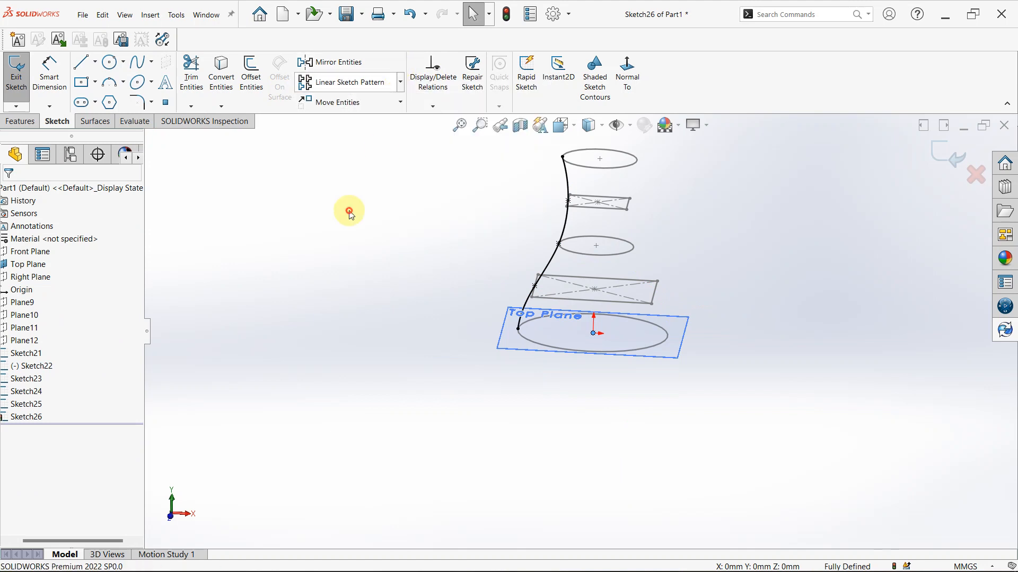
click(402, 106)
click(399, 81)
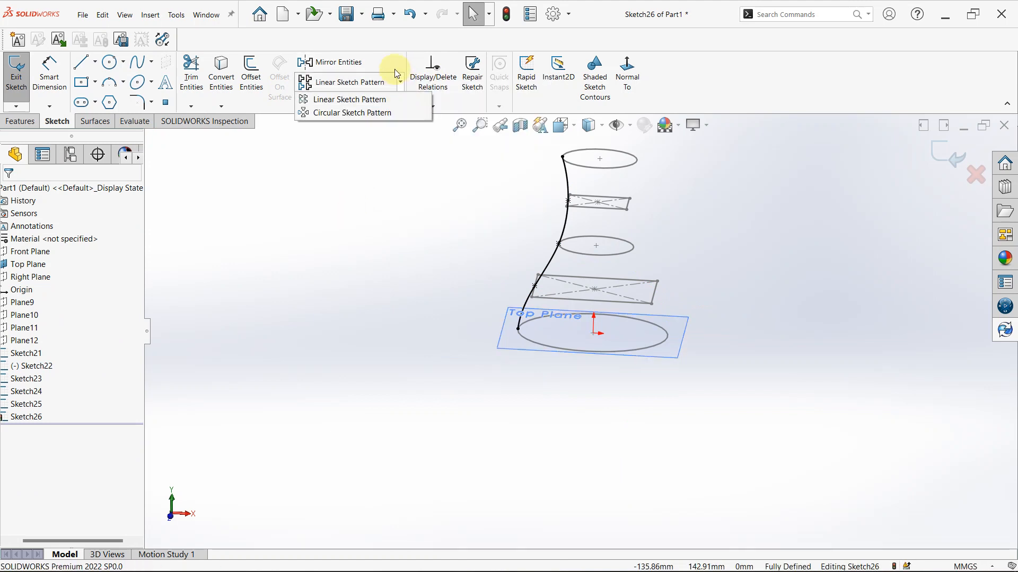
Mirror the guide spline about the Right Plane, keeping the original spline as a copy
click(379, 63)
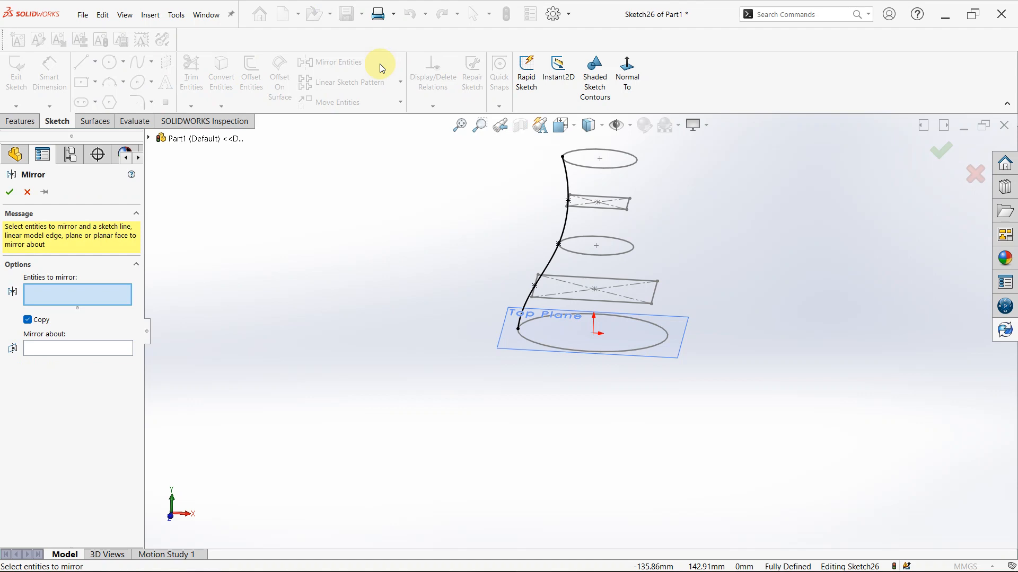
click(152, 136)
click(151, 137)
click(150, 137)
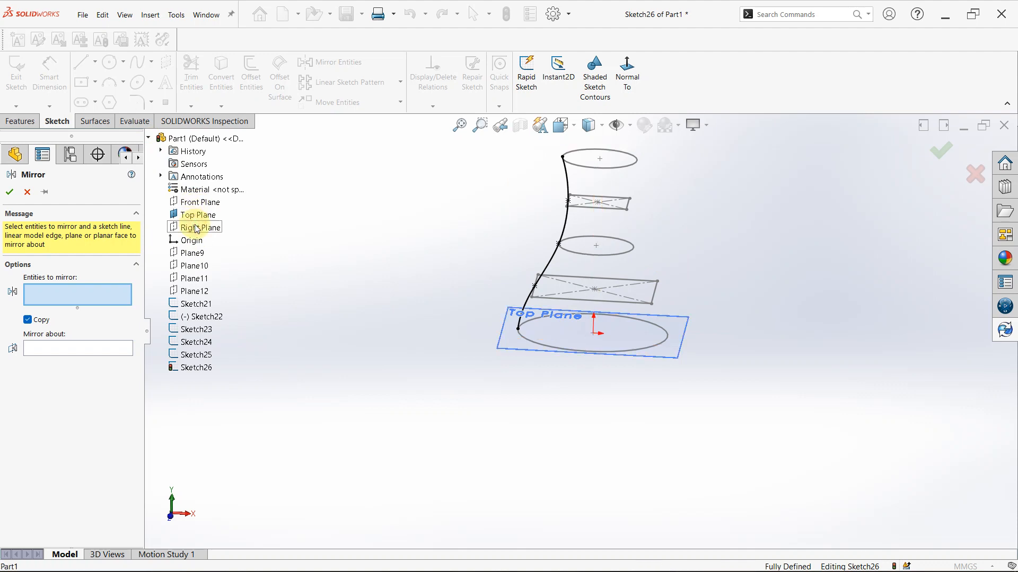
click(109, 354)
click(212, 228)
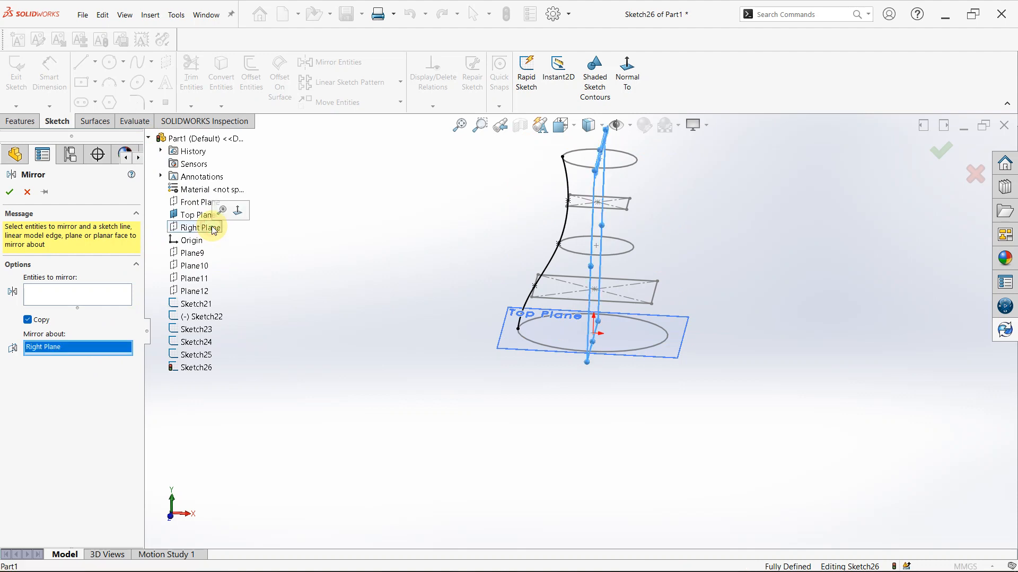
click(47, 298)
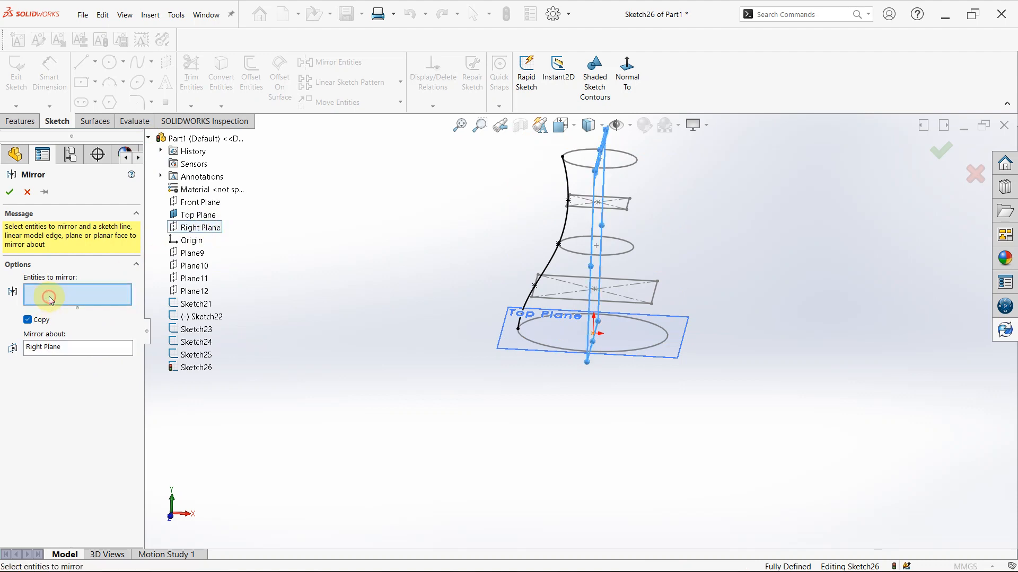
click(562, 222)
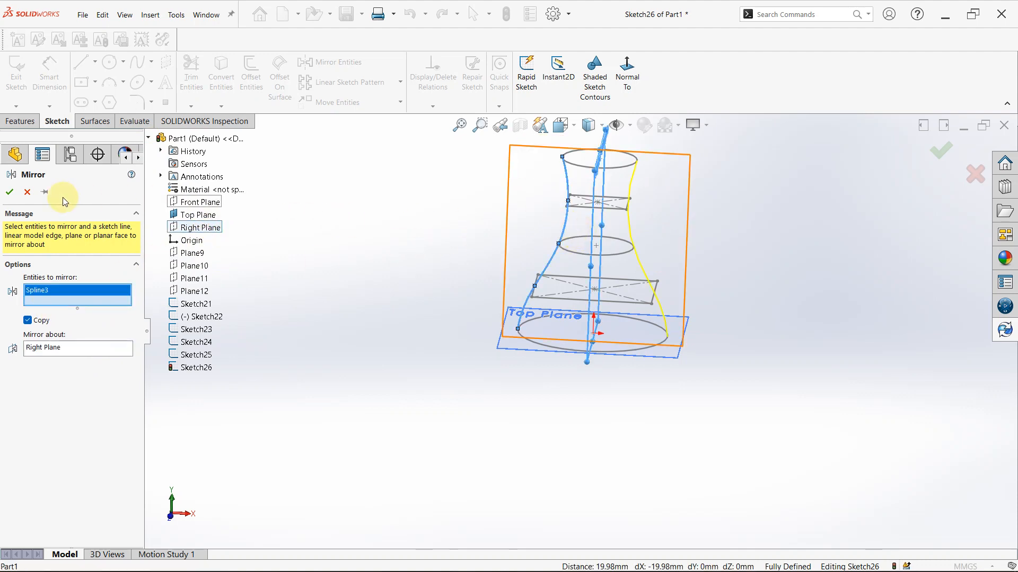
click(11, 192)
Close the sketch that holds the two guide splines
scroll(591, 238, down, 3)
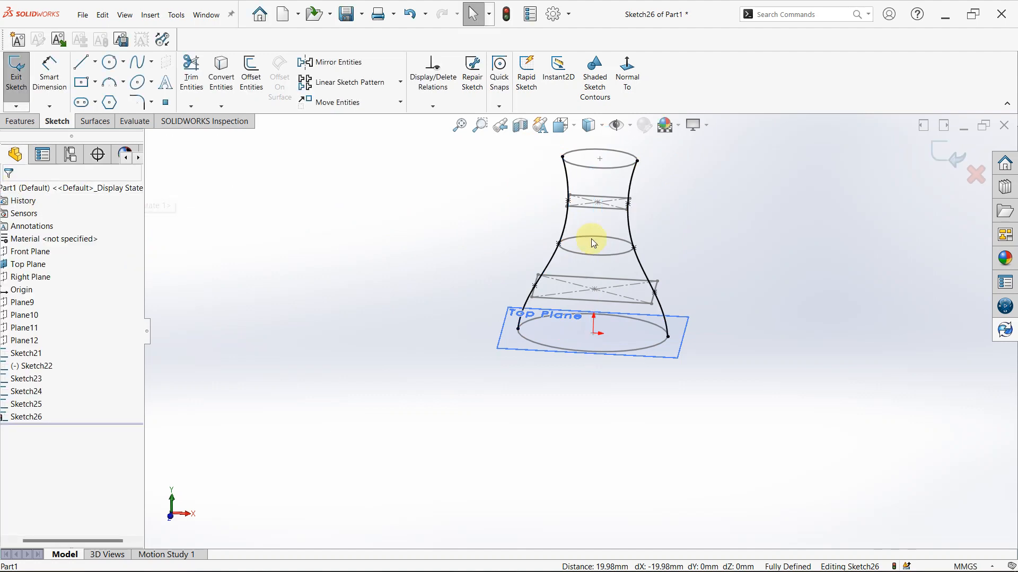
mouse_move(692, 247)
middle_down()
mouse_move(717, 234)
mouse_move(813, 295)
mouse_move(622, 345)
middle_up()
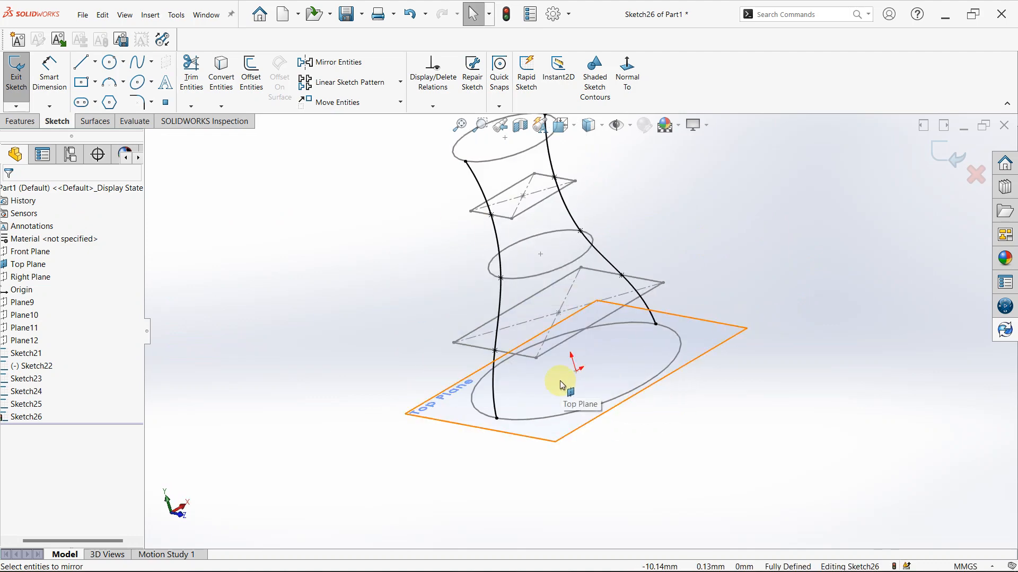
middle_drag(673, 195, 285, 230)
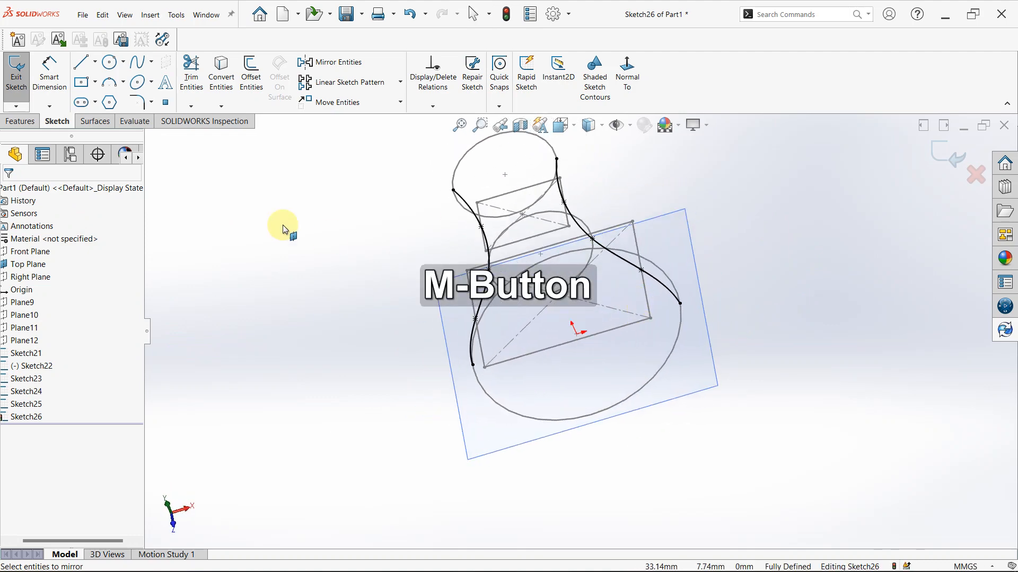
click(29, 121)
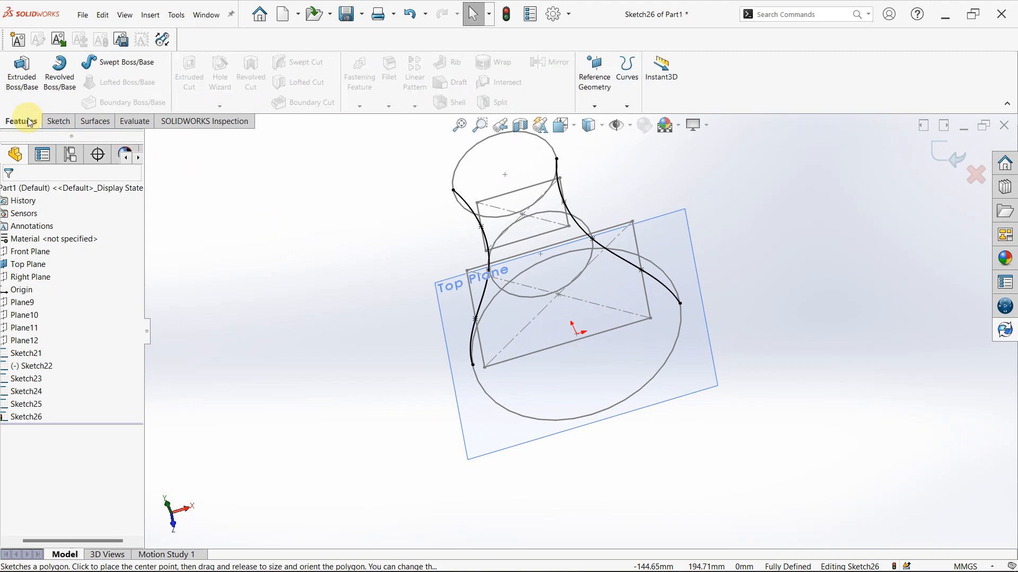
click(960, 162)
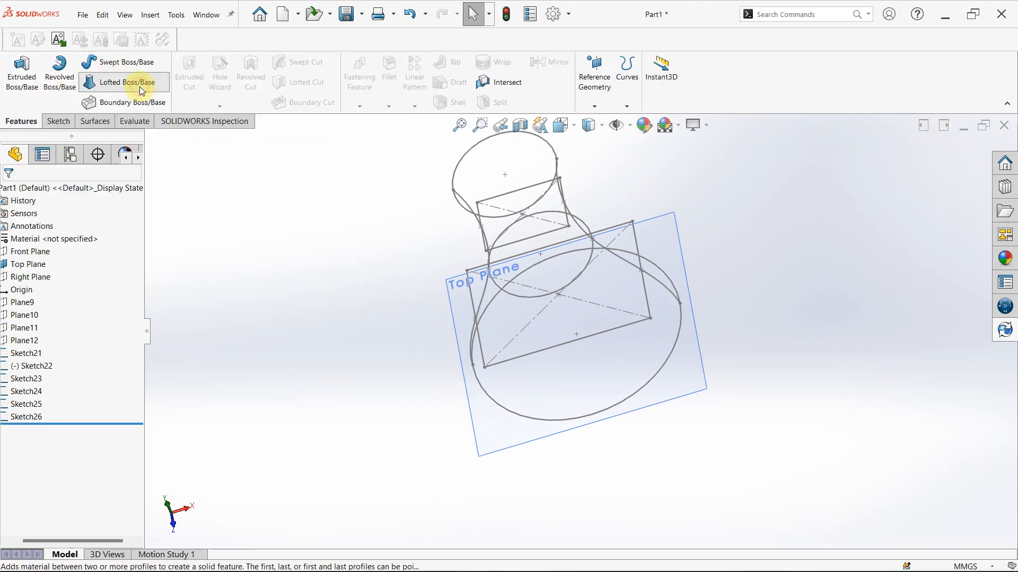
Start a boss loft through all five profiles in order, from the large base circle up to the top circle
click(139, 87)
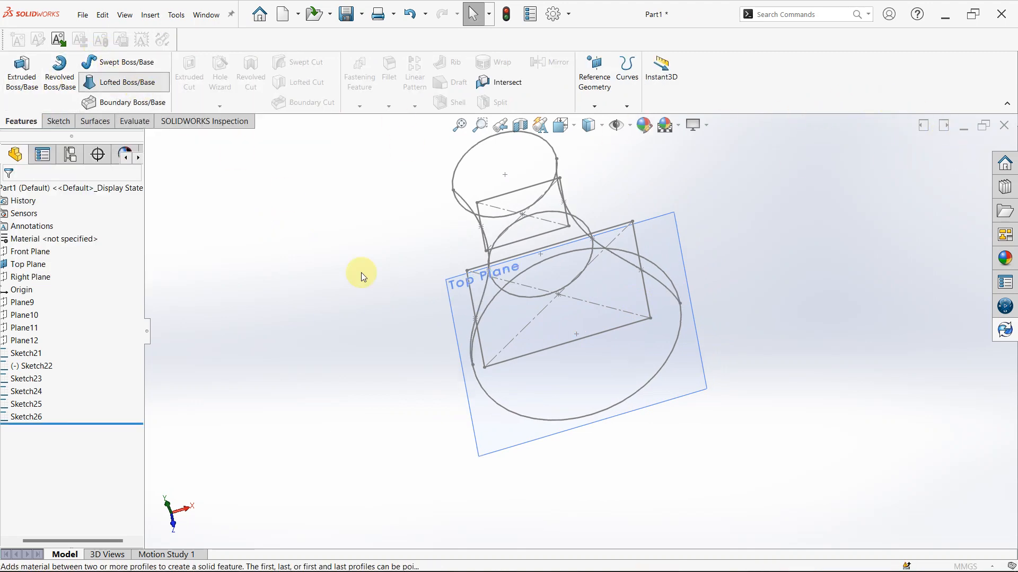
click(547, 413)
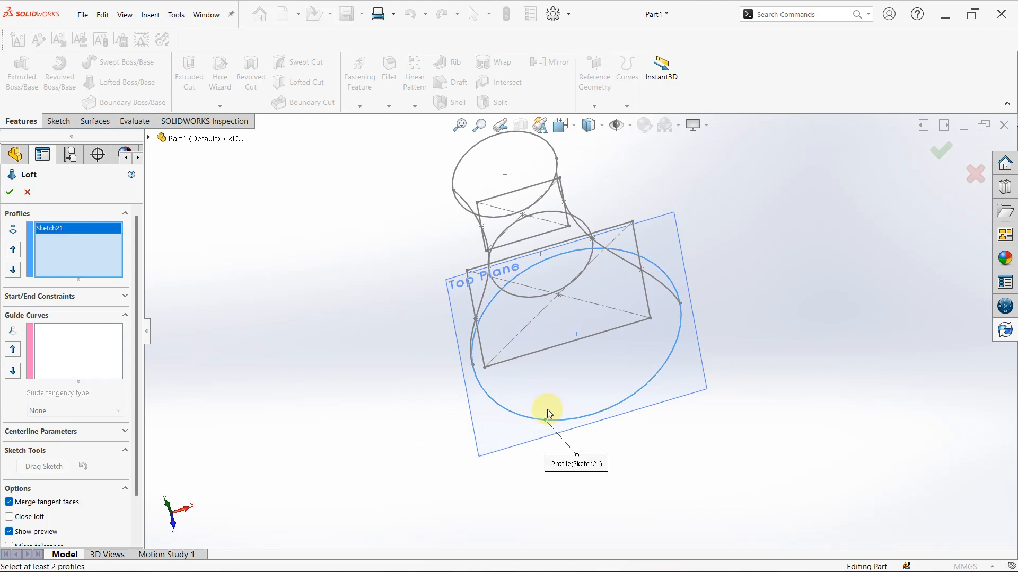
click(484, 366)
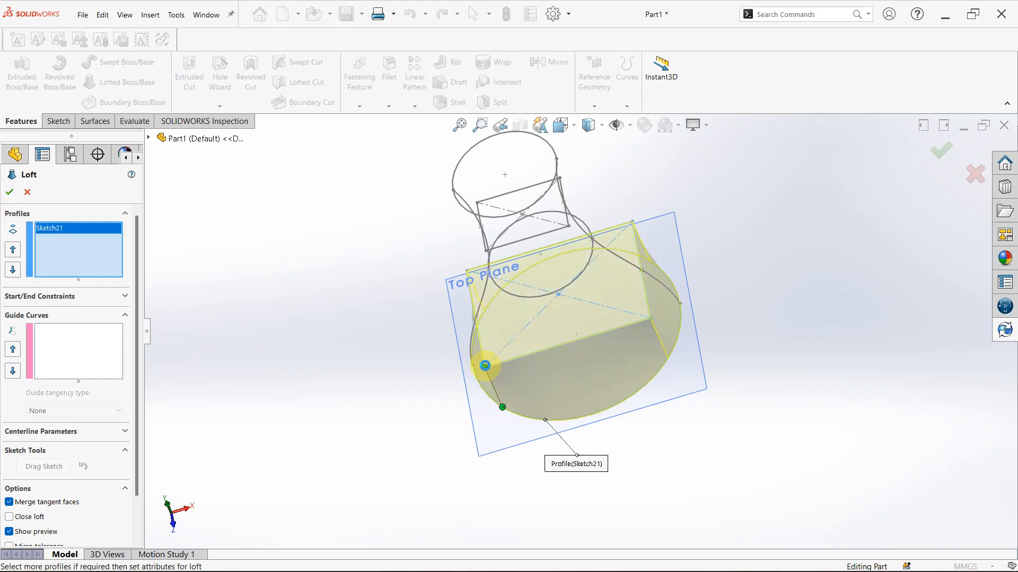
click(503, 286)
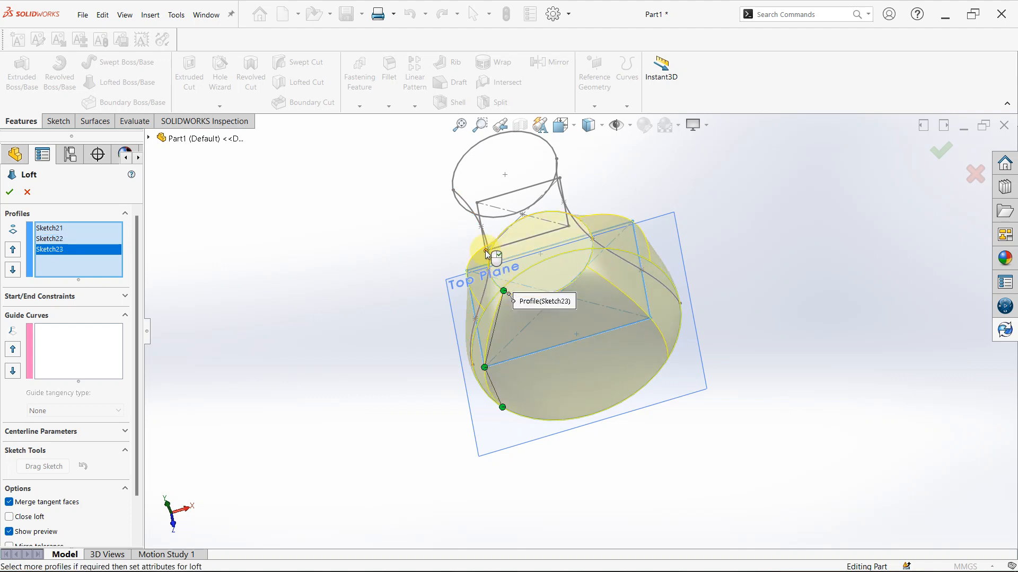
click(486, 250)
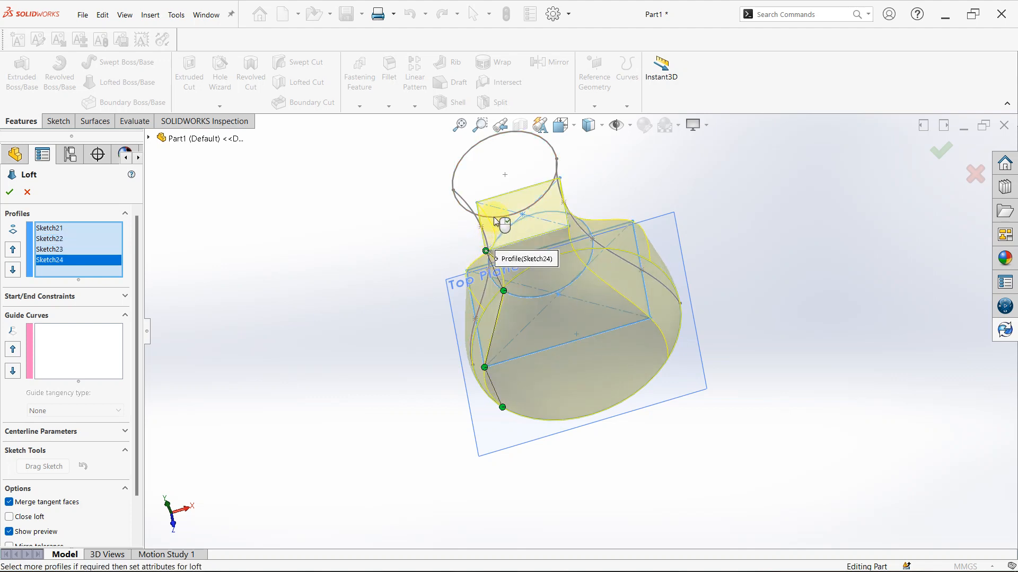
click(555, 175)
Add the original spline and its mirrored copy to the loft as two separate open guide curves
middle_drag(688, 178, 724, 142)
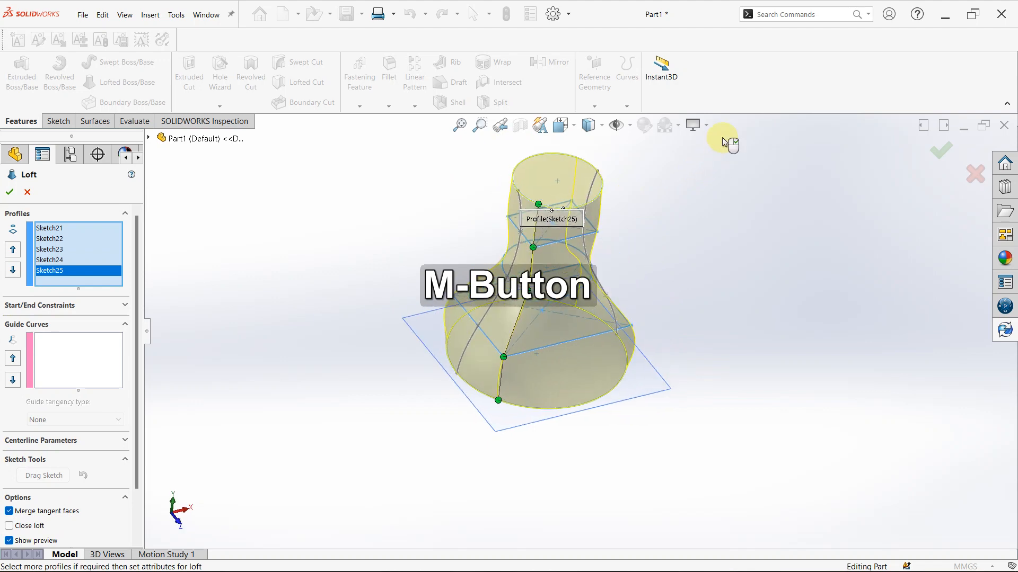
click(60, 365)
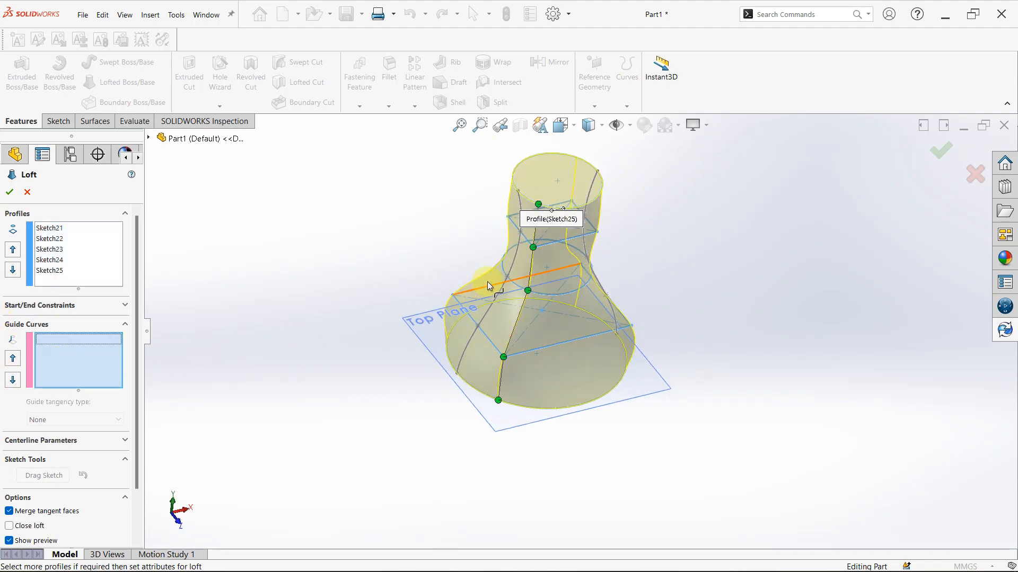
click(498, 292)
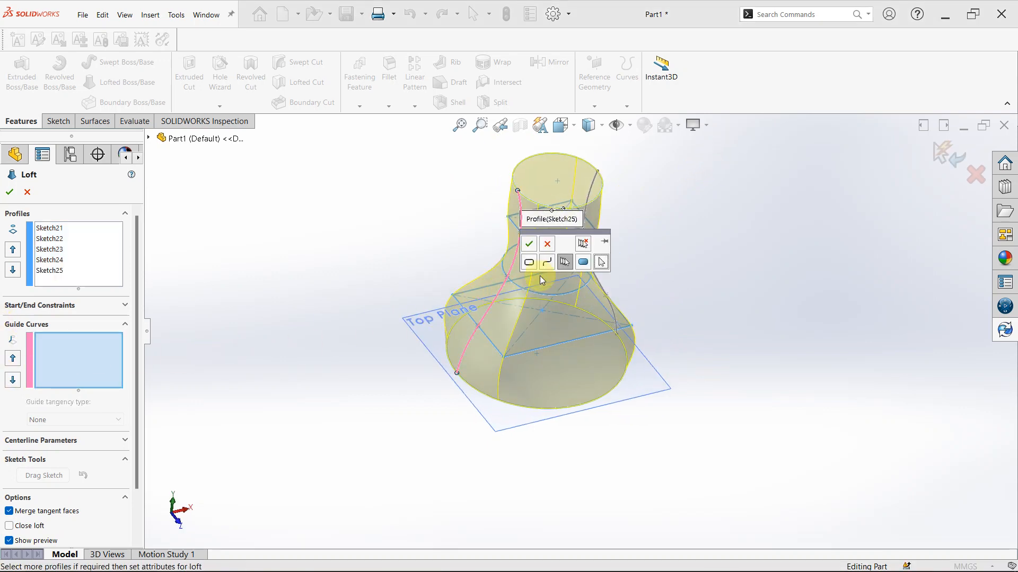
click(533, 243)
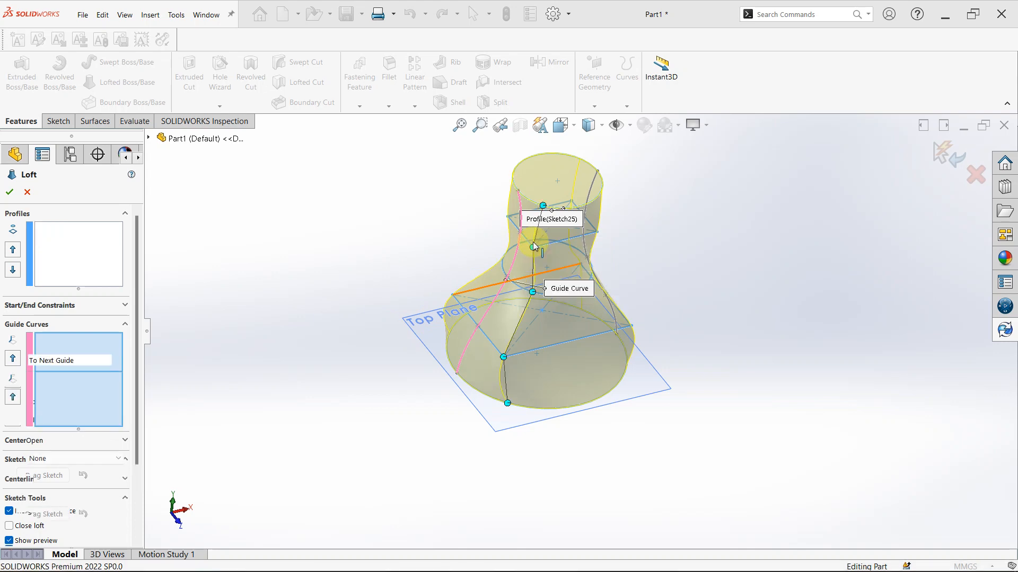
scroll(603, 287, down, 3)
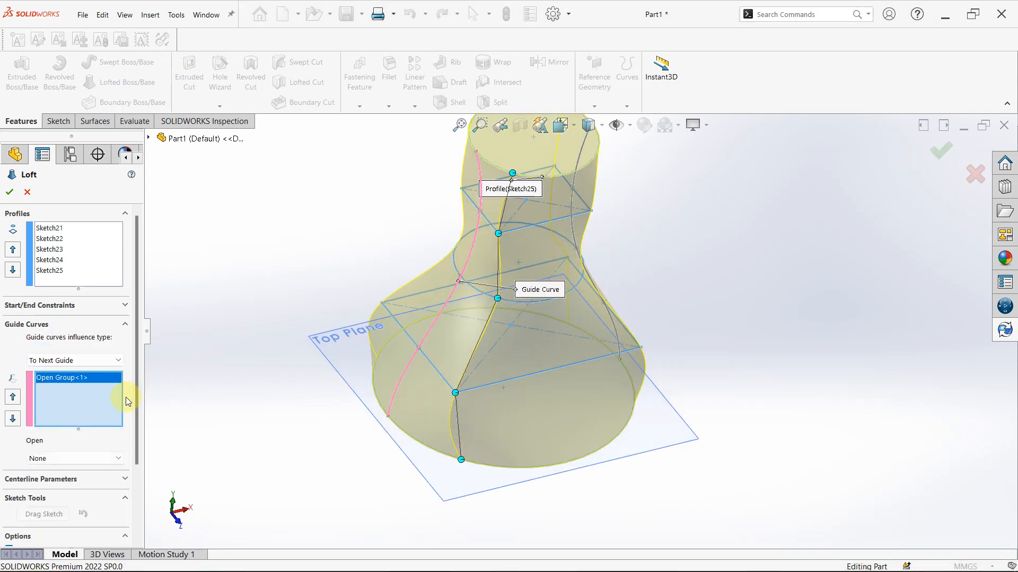
click(76, 407)
click(575, 229)
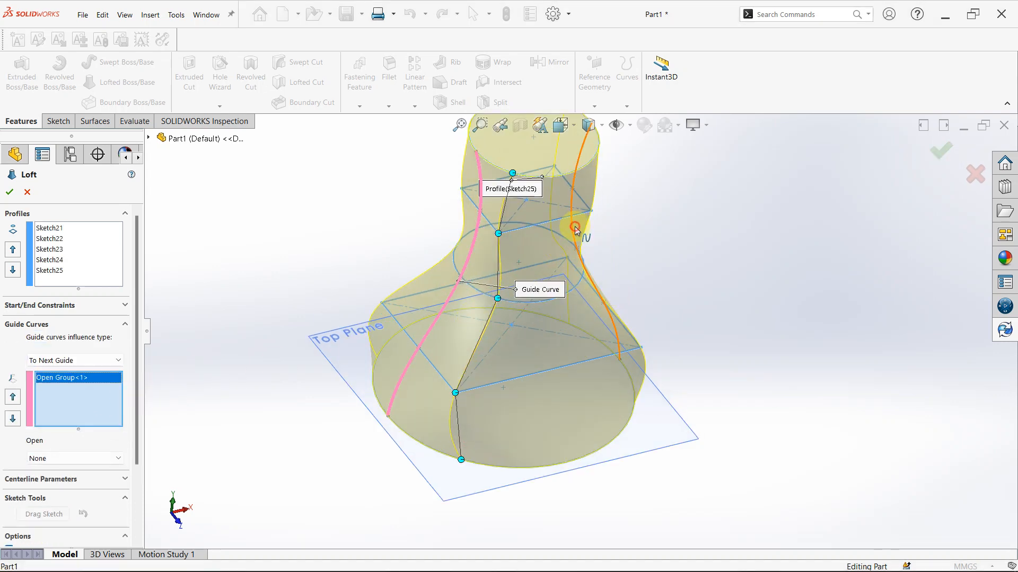
click(602, 178)
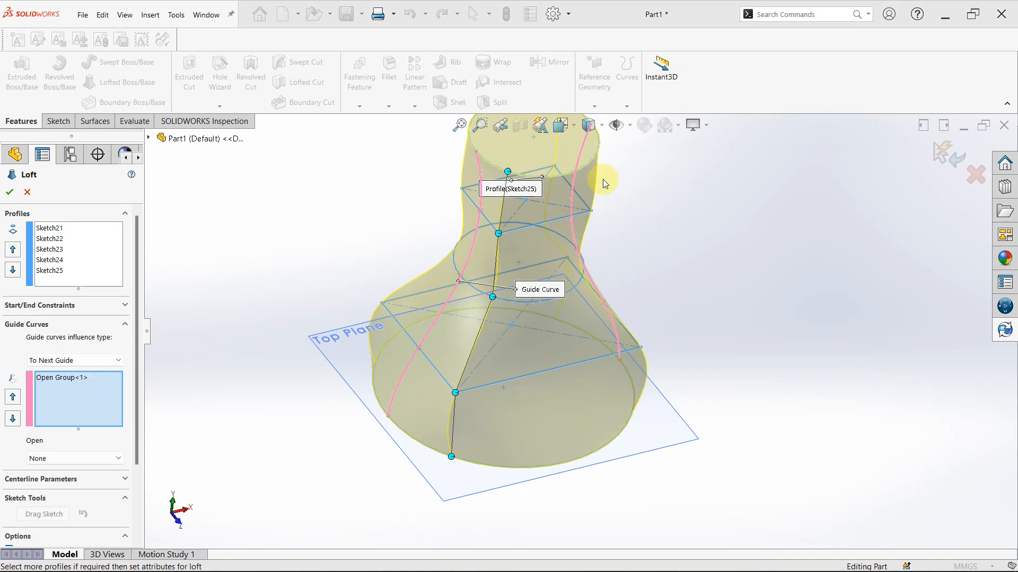
Check the guided loft preview in front view and create the loft
middle_drag(630, 259, 603, 250)
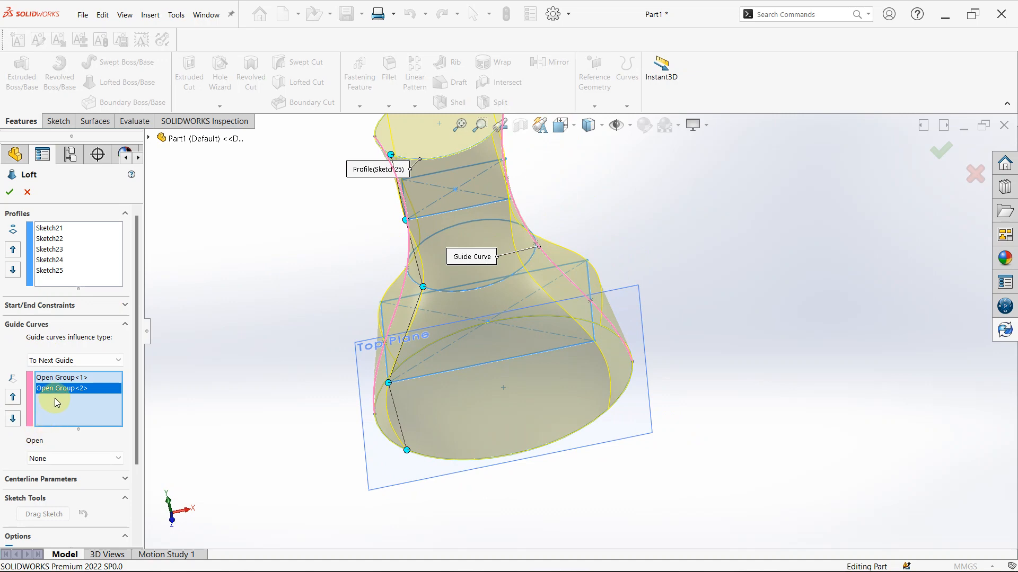
scroll(579, 330, up, 3)
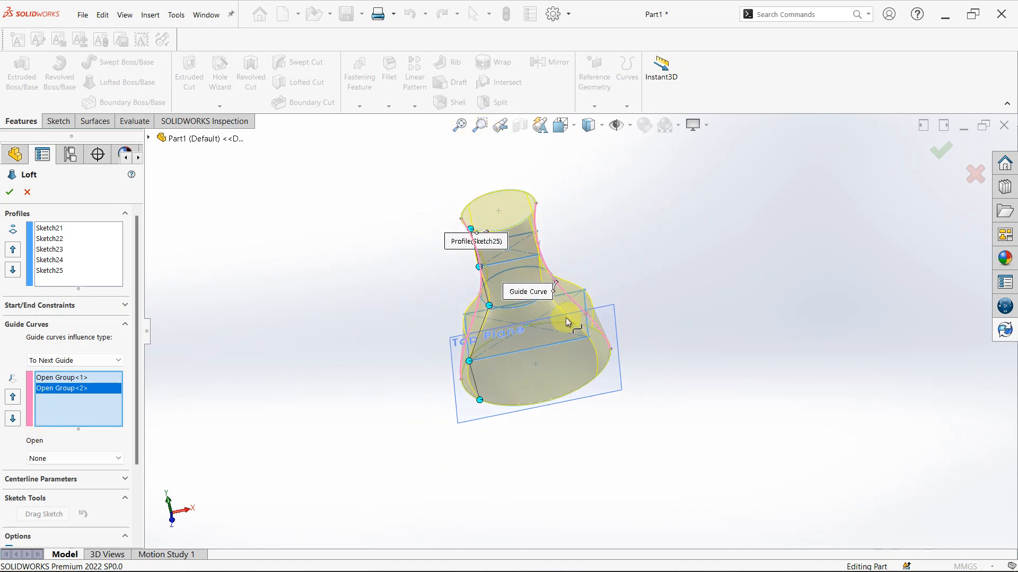
middle_click(471, 237)
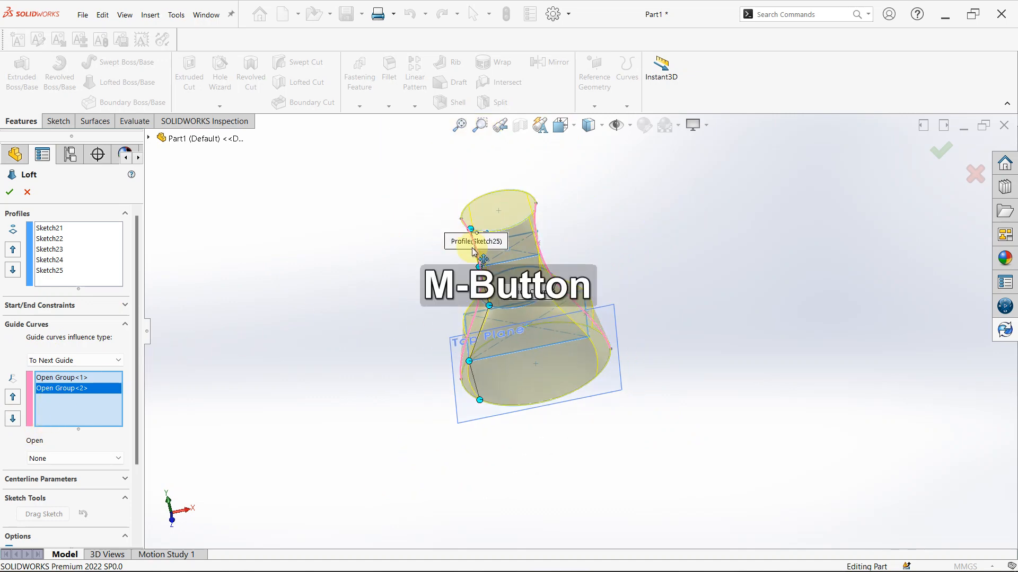
key(space)
key(ctrl+1)
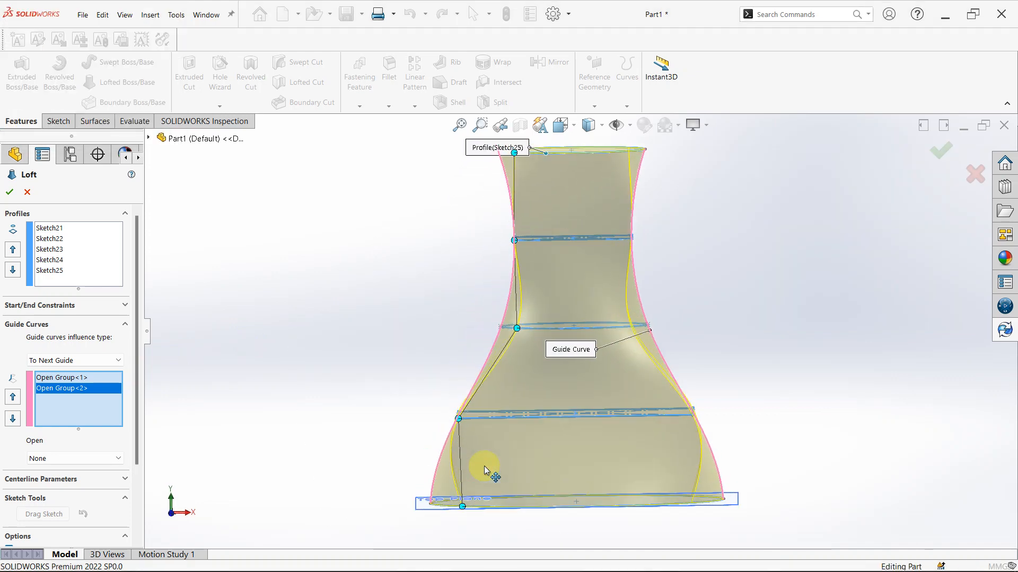
click(9, 193)
Examine the finished loft's side faces, top and base from several directions
click(576, 265)
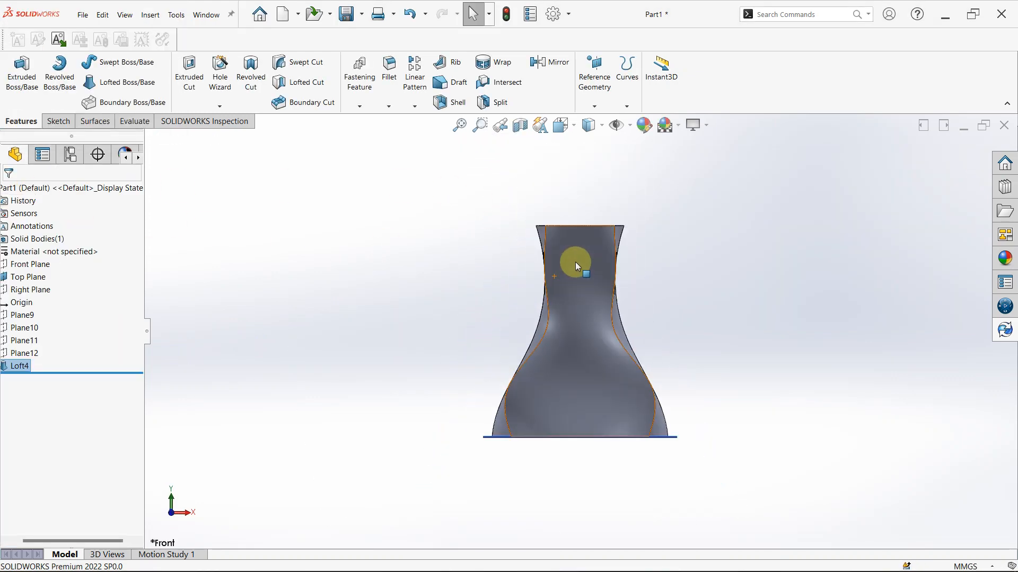
middle_drag(577, 264, 587, 293)
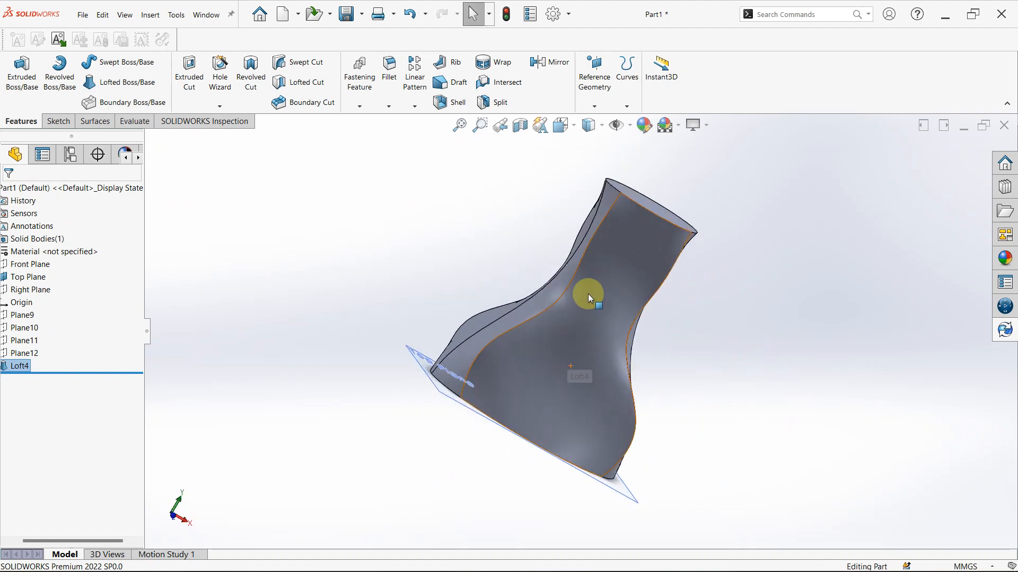
scroll(613, 220, down, 3)
middle_drag(613, 221, 584, 186)
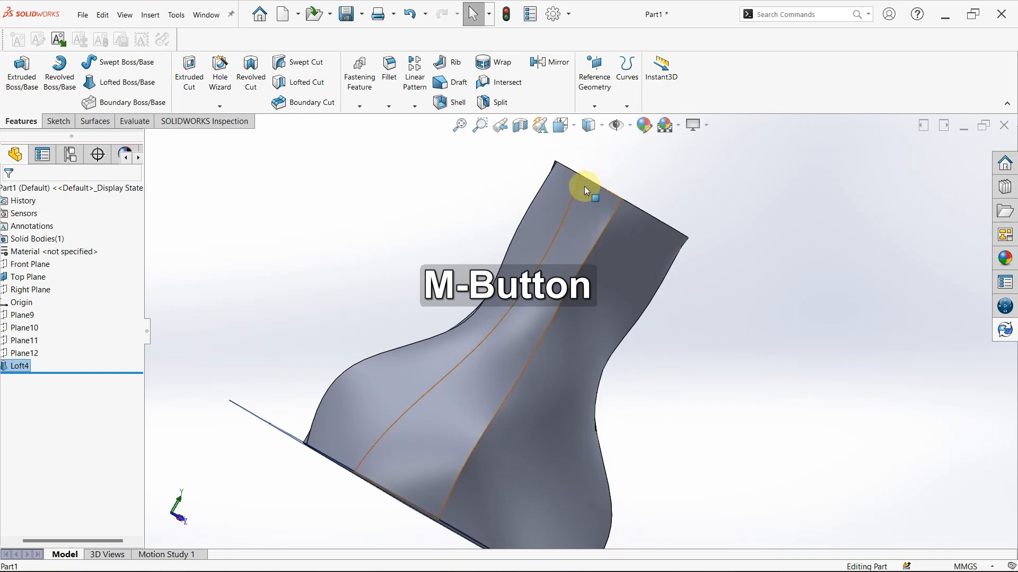
middle_drag(563, 473, 722, 455)
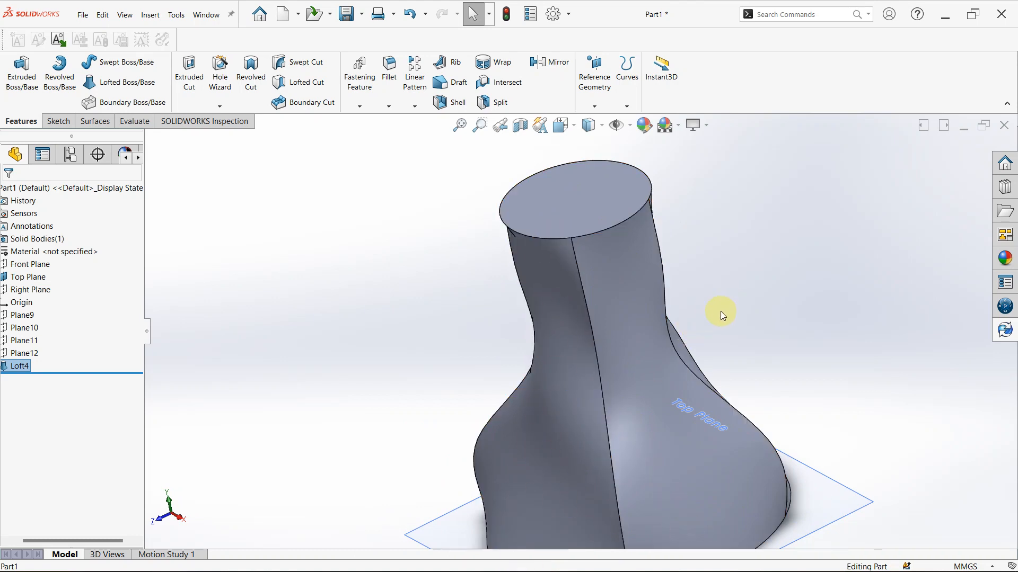
middle_drag(721, 311, 759, 168)
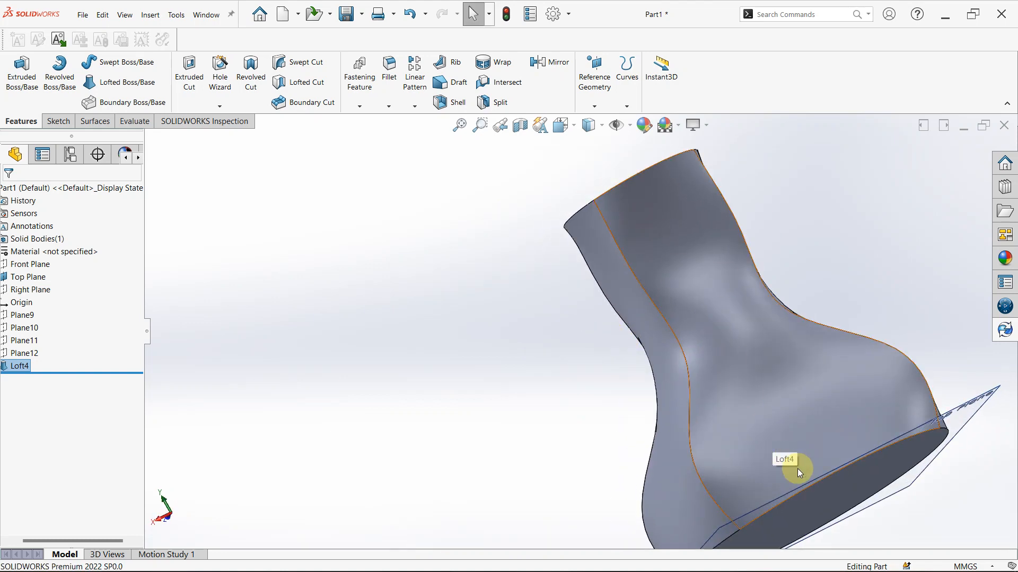
middle_drag(658, 170, 777, 295)
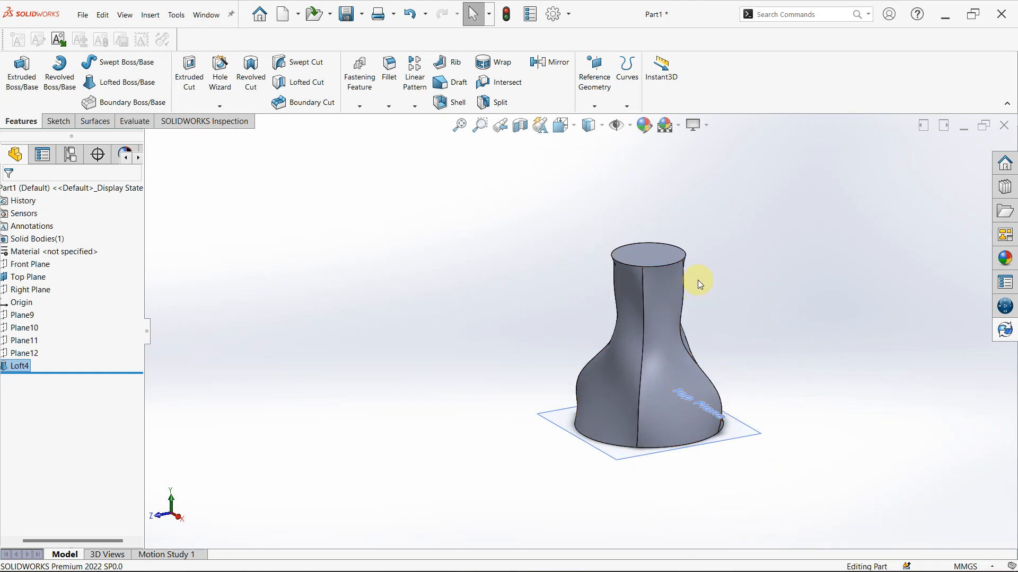
scroll(690, 359, up, 1)
scroll(61, 301, down, 1)
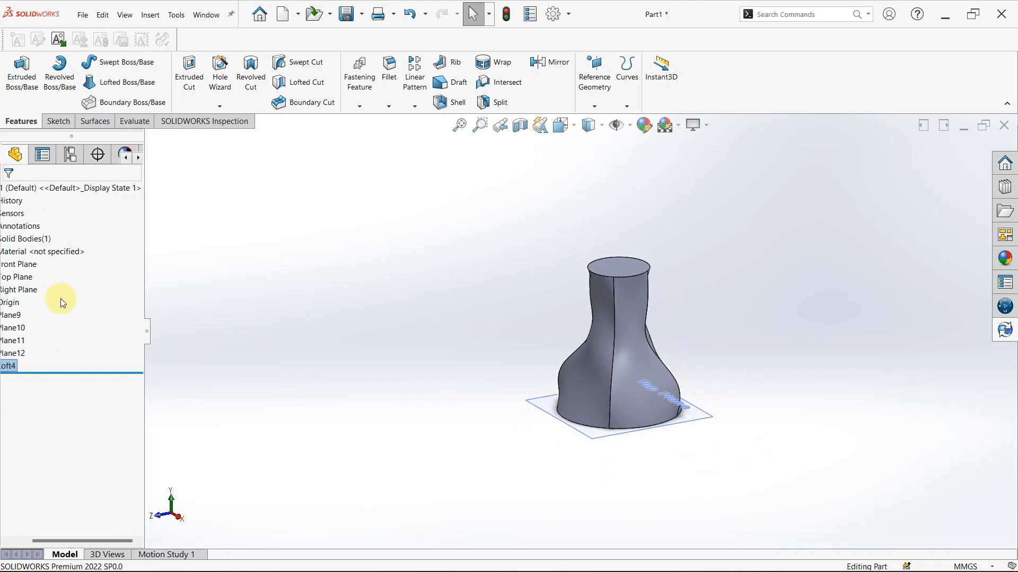
scroll(61, 303, up, 2)
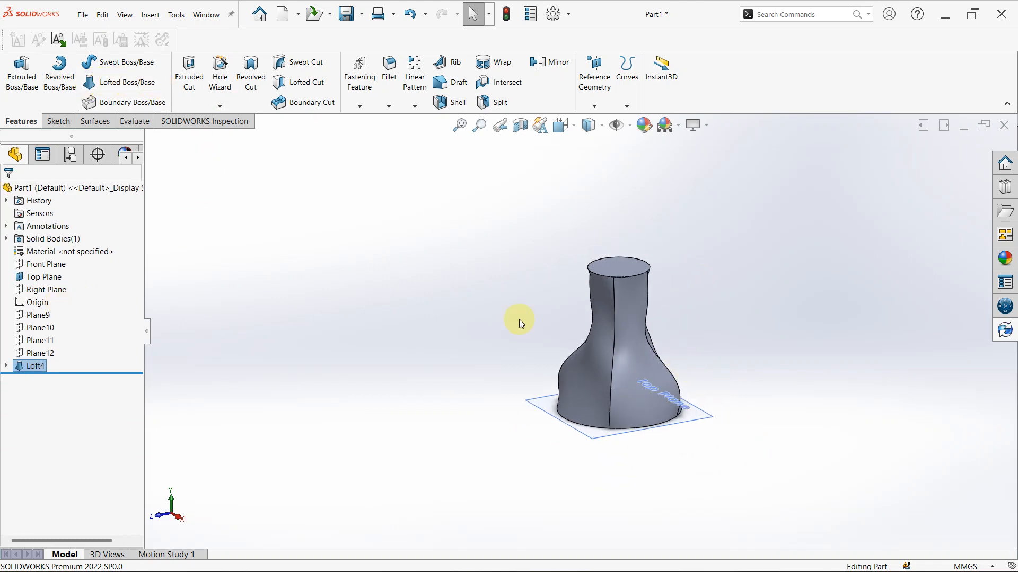
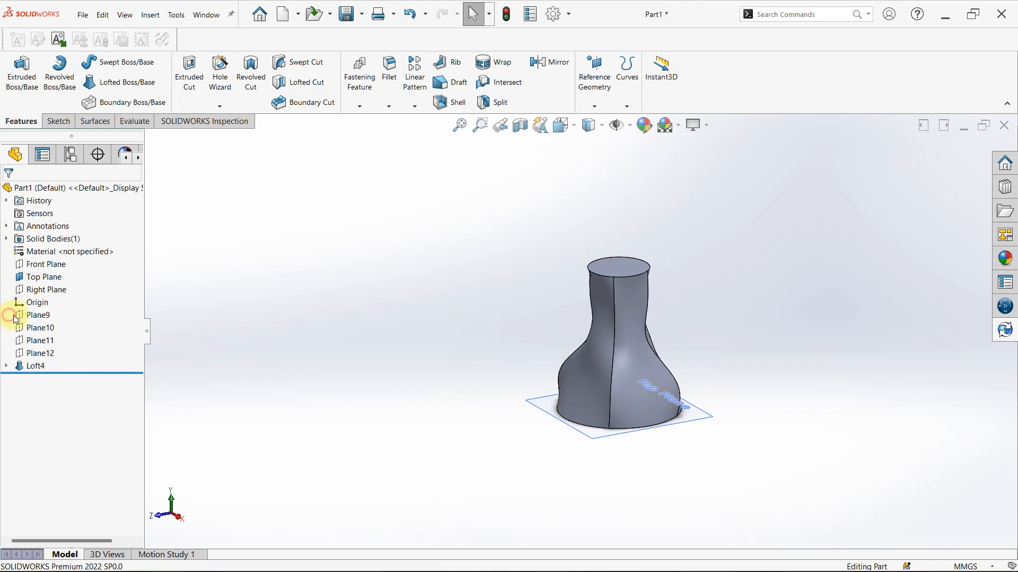
Show the four hidden offset planes, Plane9 through Plane12, around the lofted body
drag(57, 354, 56, 354)
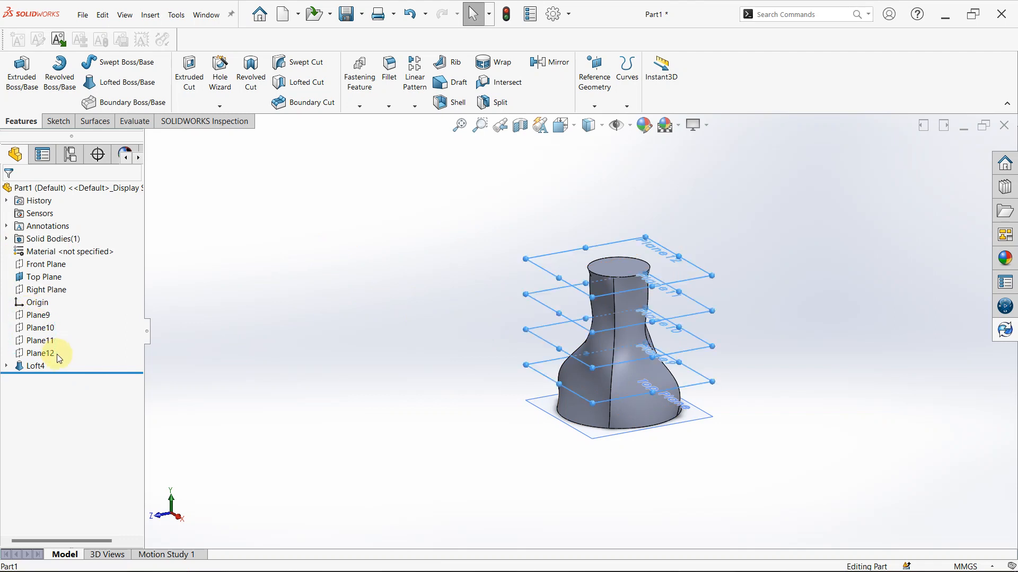
right_click(39, 320)
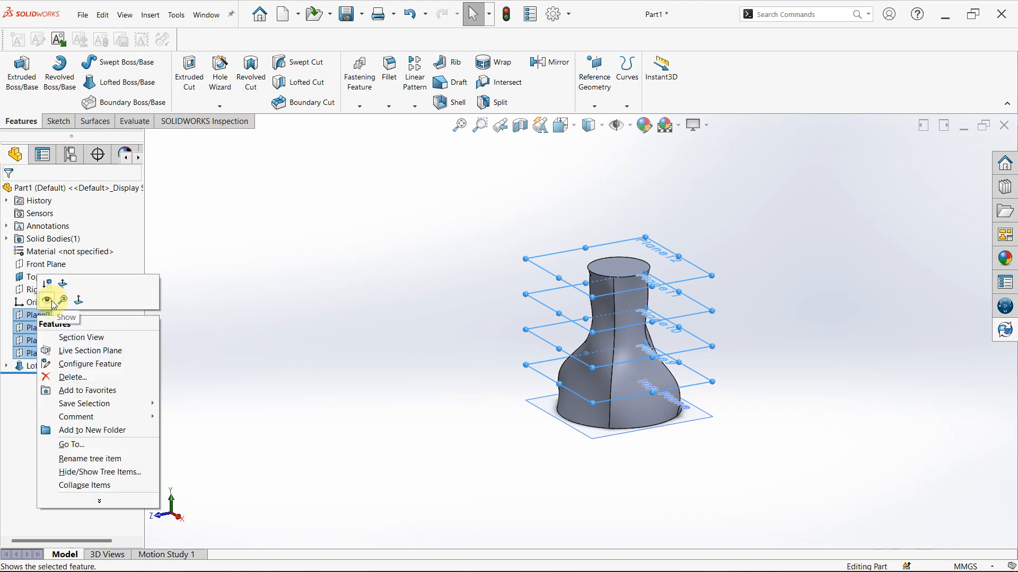
click(52, 301)
click(304, 315)
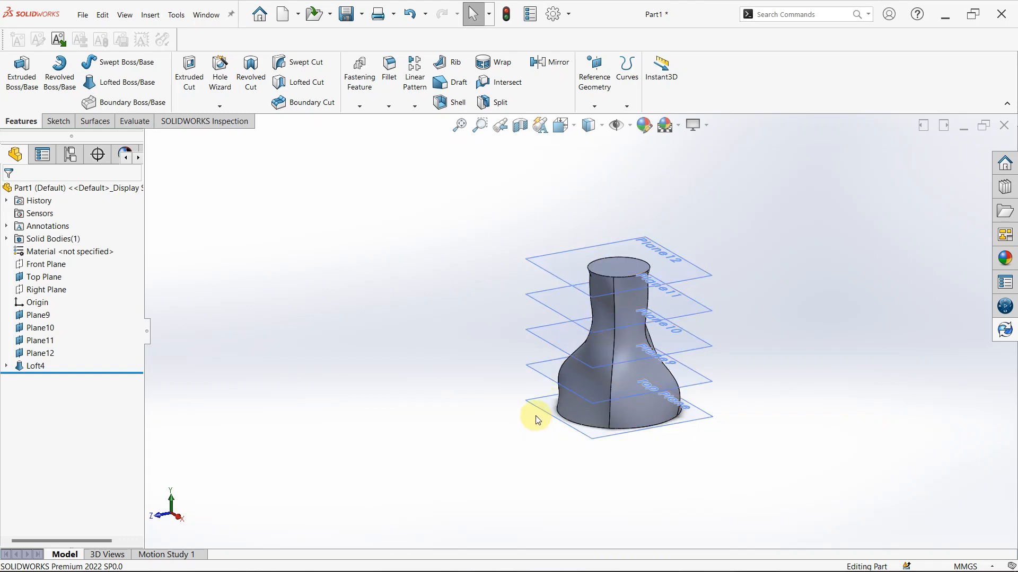
Sketch a circle on the Top Plane offset 5 mm inward from the loft's base circle, Sketch21
click(21, 316)
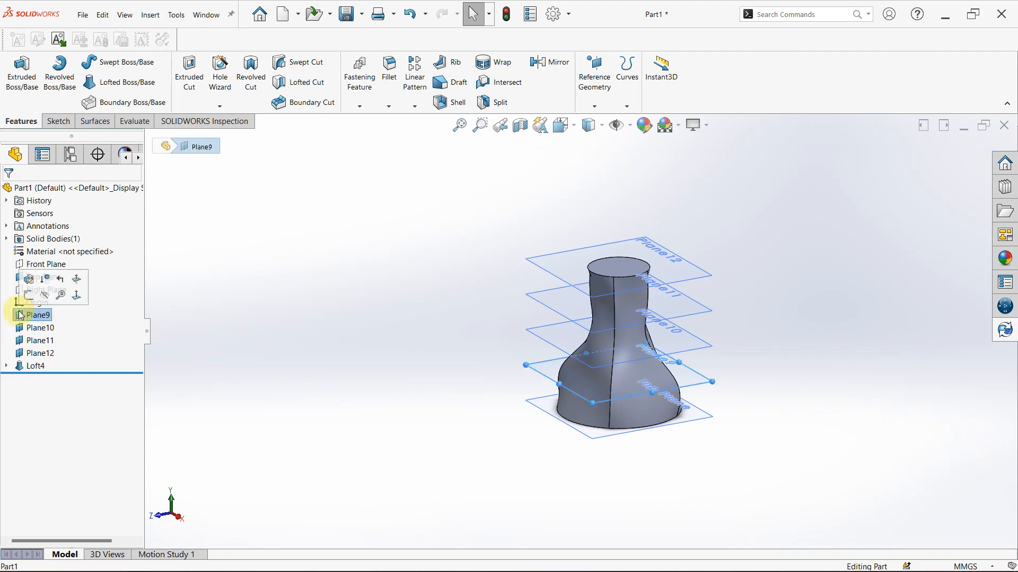
click(35, 278)
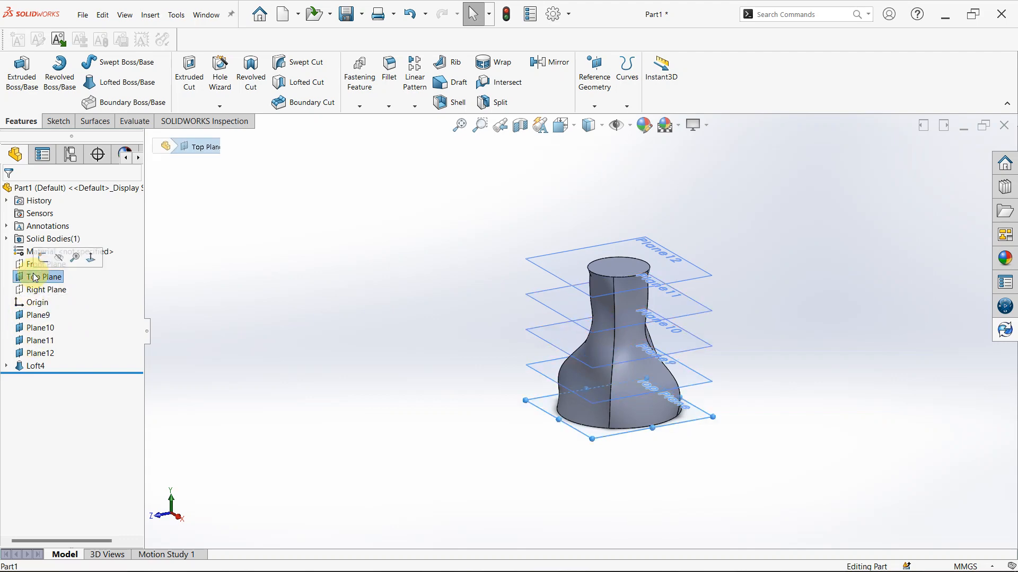
click(42, 259)
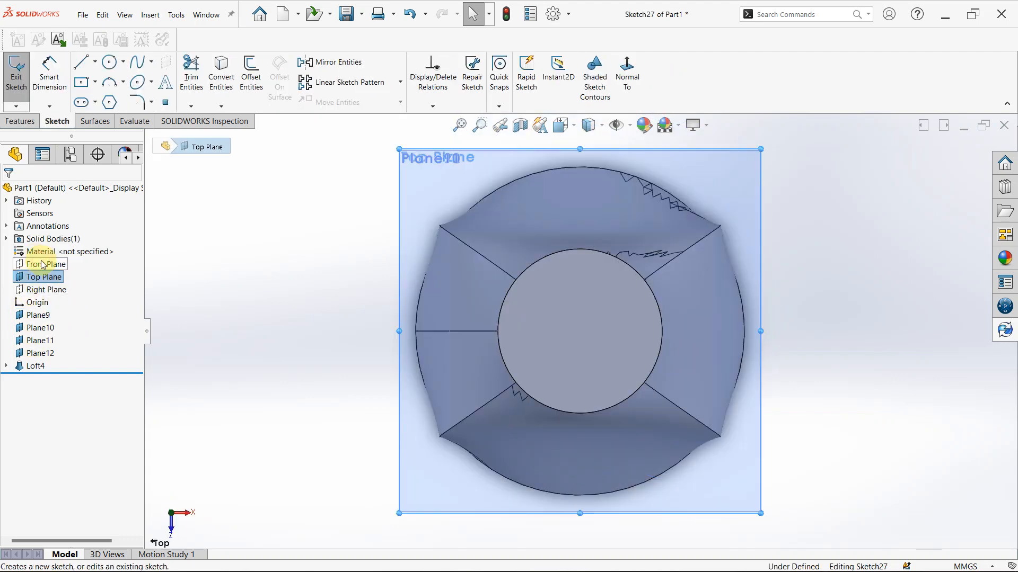
click(6, 366)
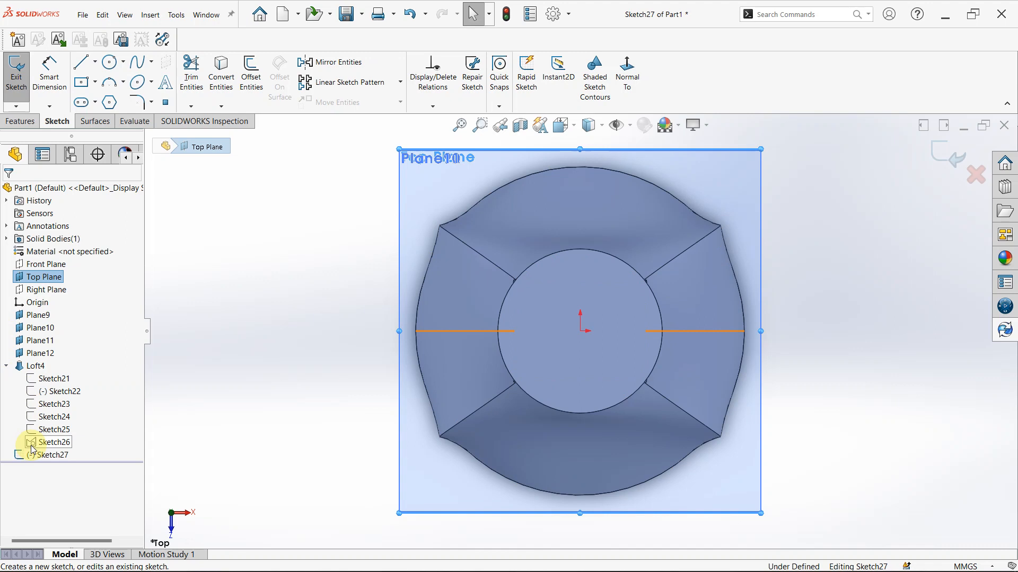
click(42, 380)
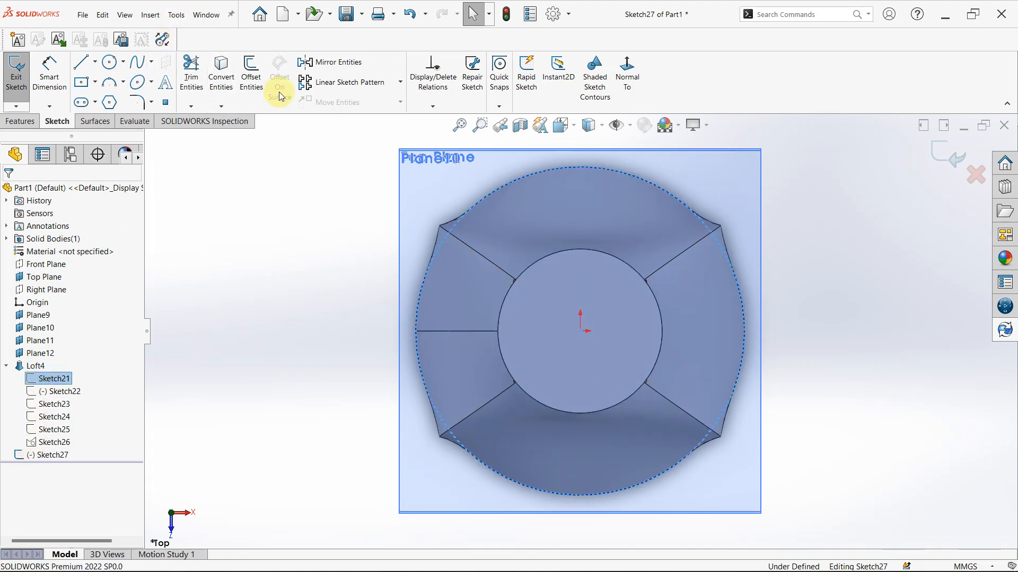
click(250, 74)
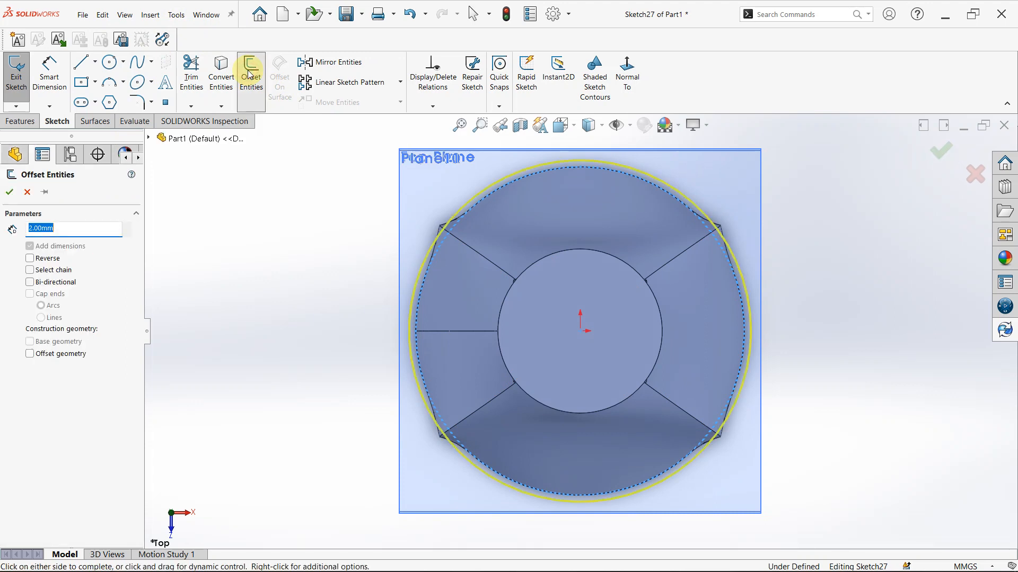
click(29, 259)
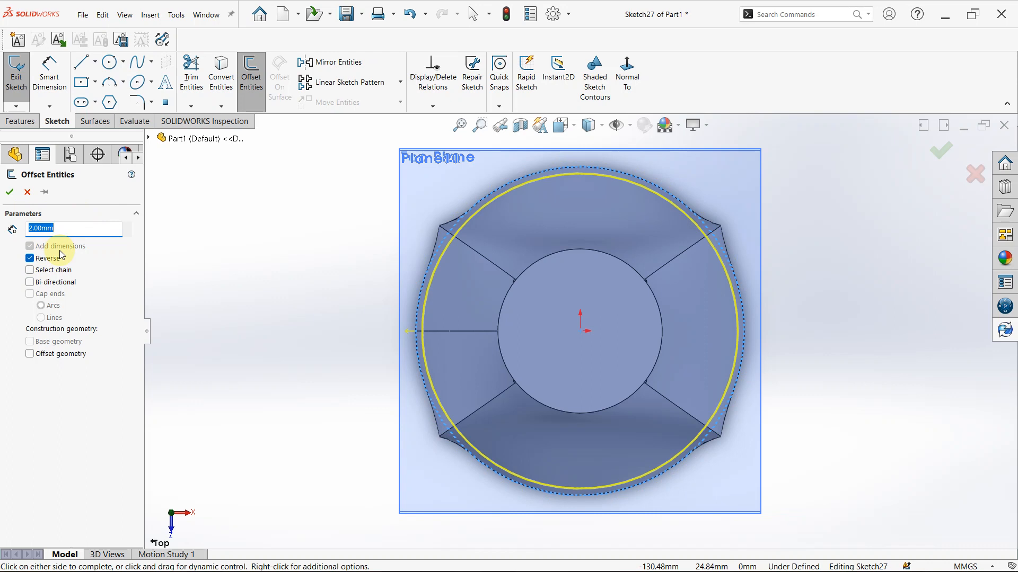
text(5)
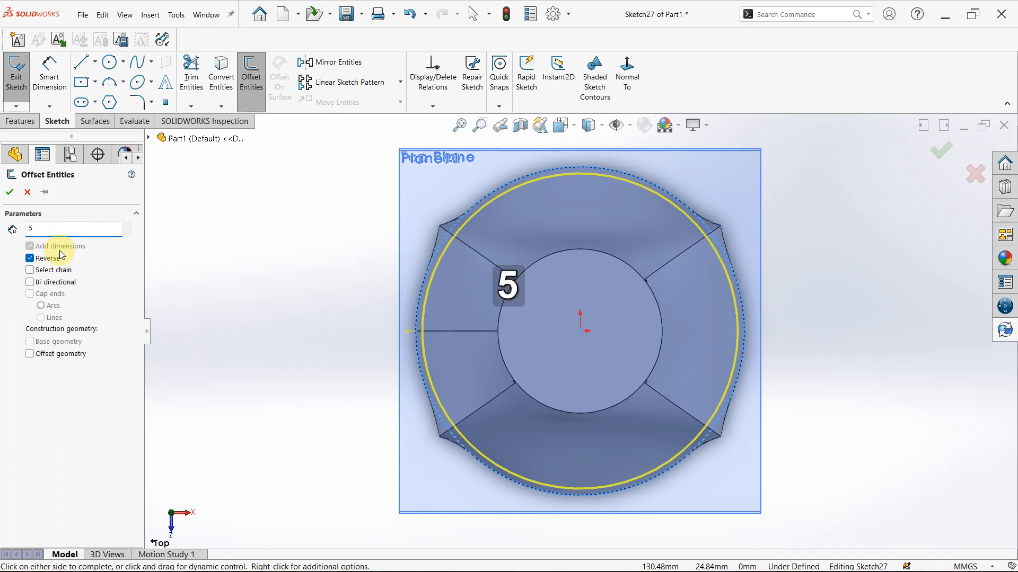
key(Return)
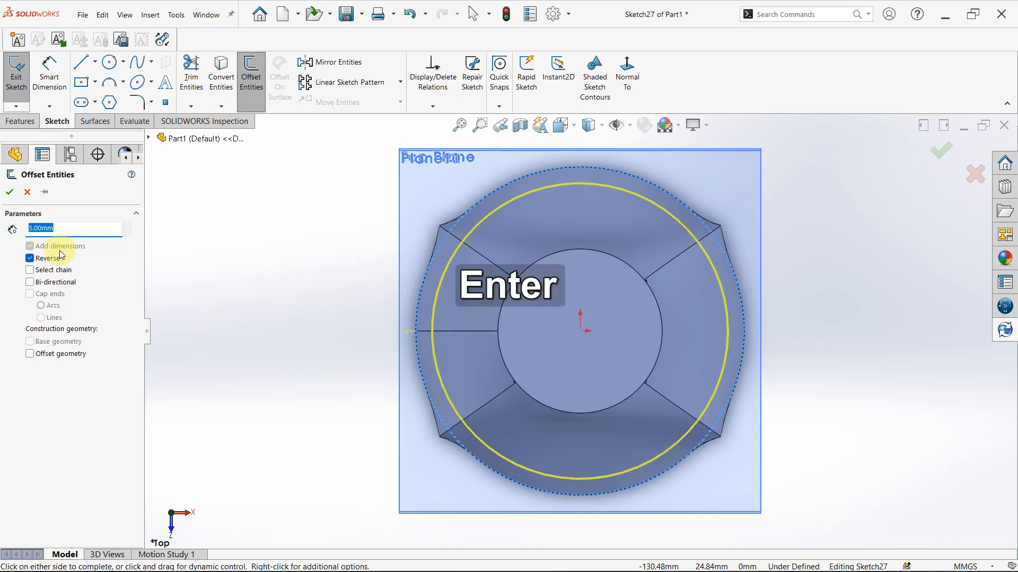
click(8, 189)
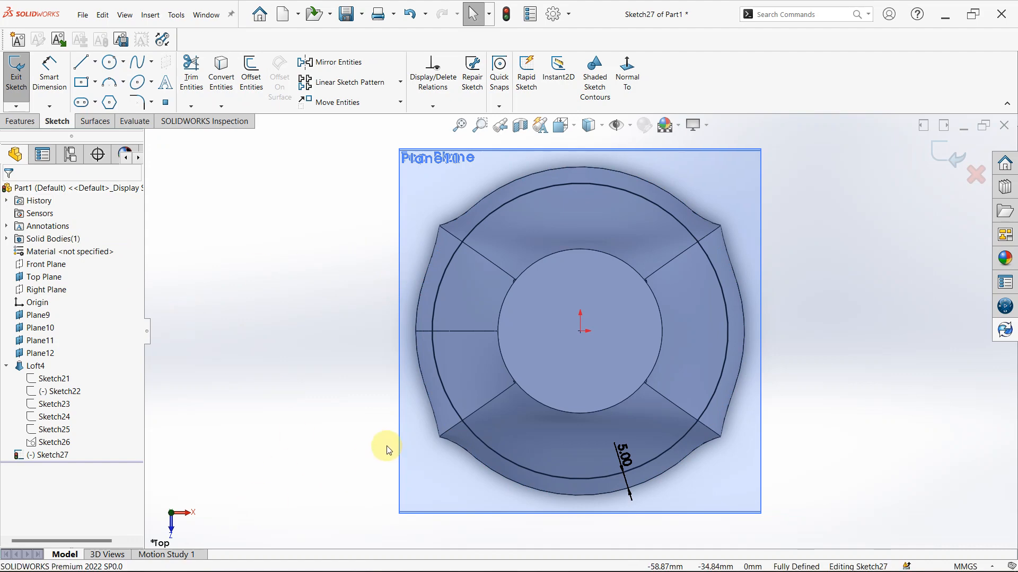
middle_drag(387, 450, 363, 318)
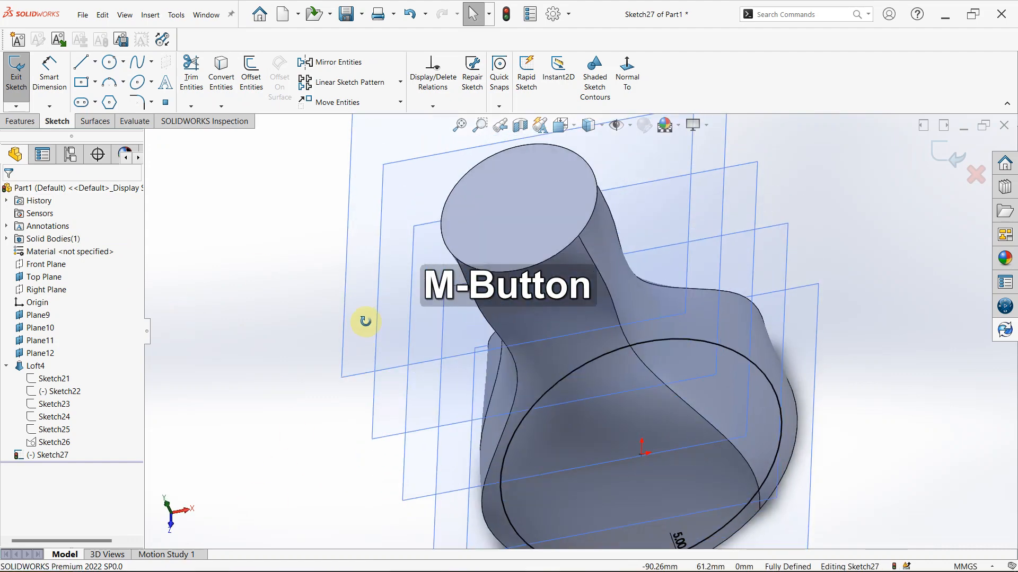
click(955, 154)
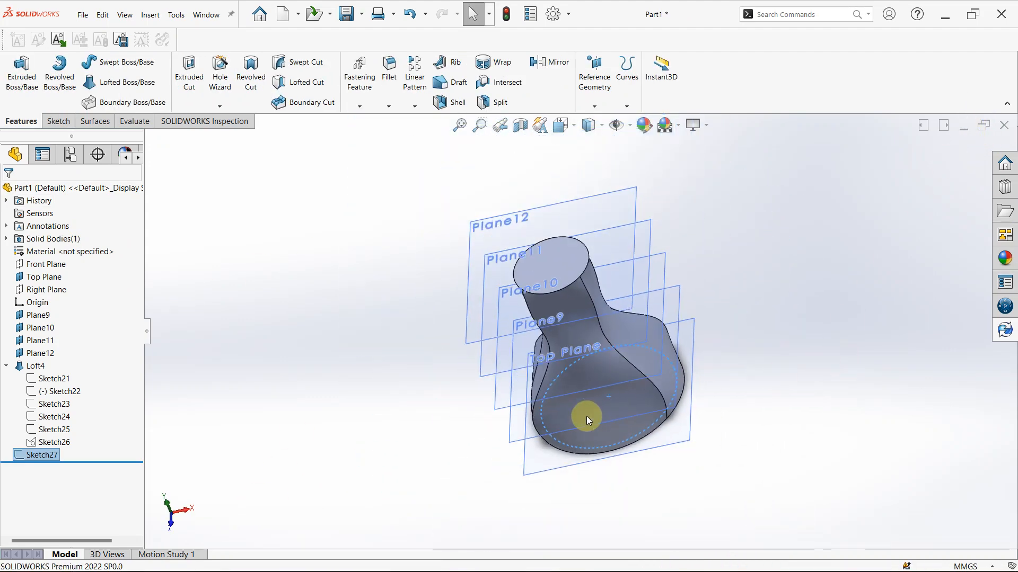
Sketch a rectangle on Plane9 offset 5 mm inward from the loft's second profile, Sketch22
click(518, 431)
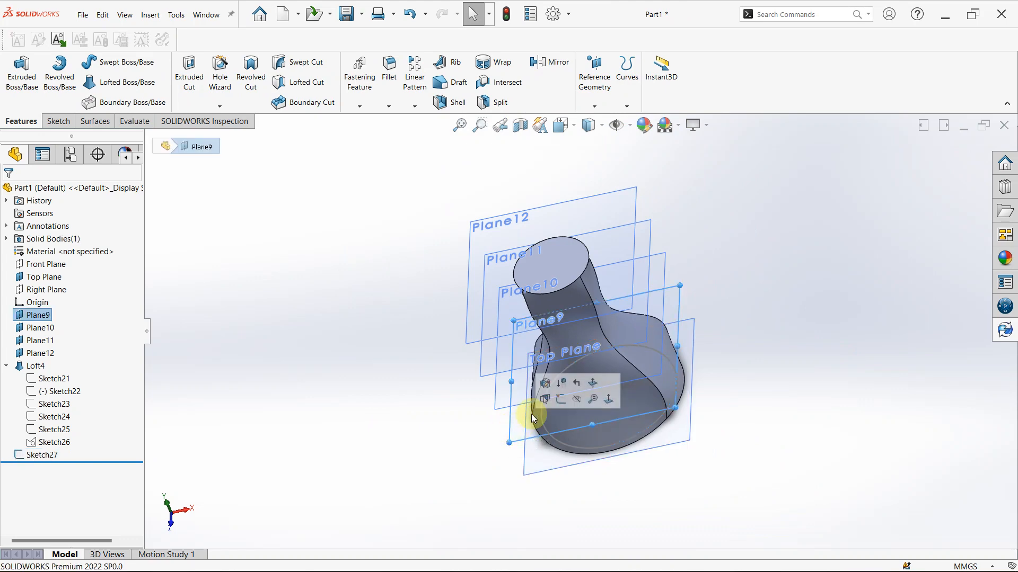
click(561, 398)
mouse_move(694, 444)
middle_down()
mouse_move(663, 341)
mouse_move(666, 363)
middle_up()
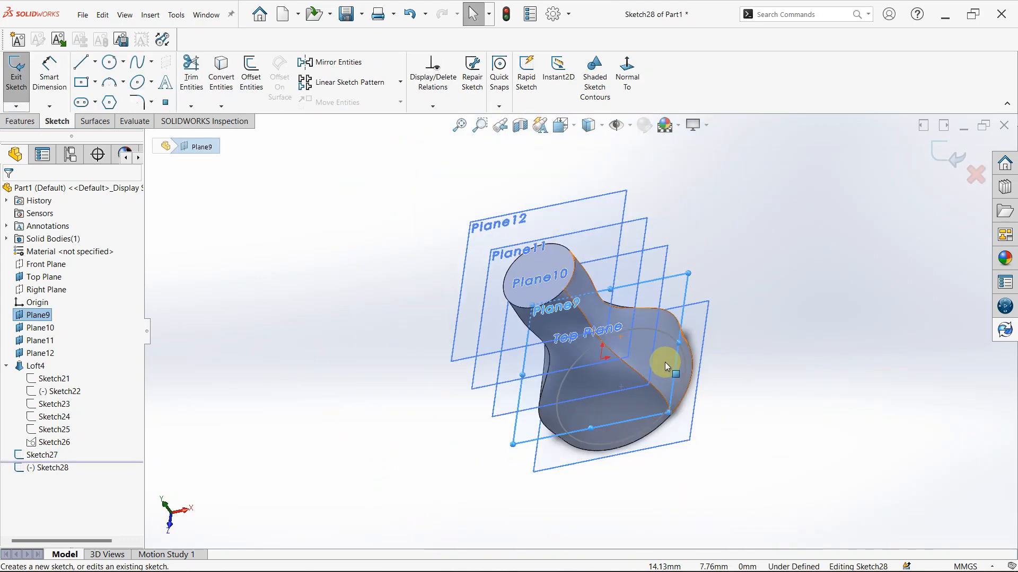
click(70, 396)
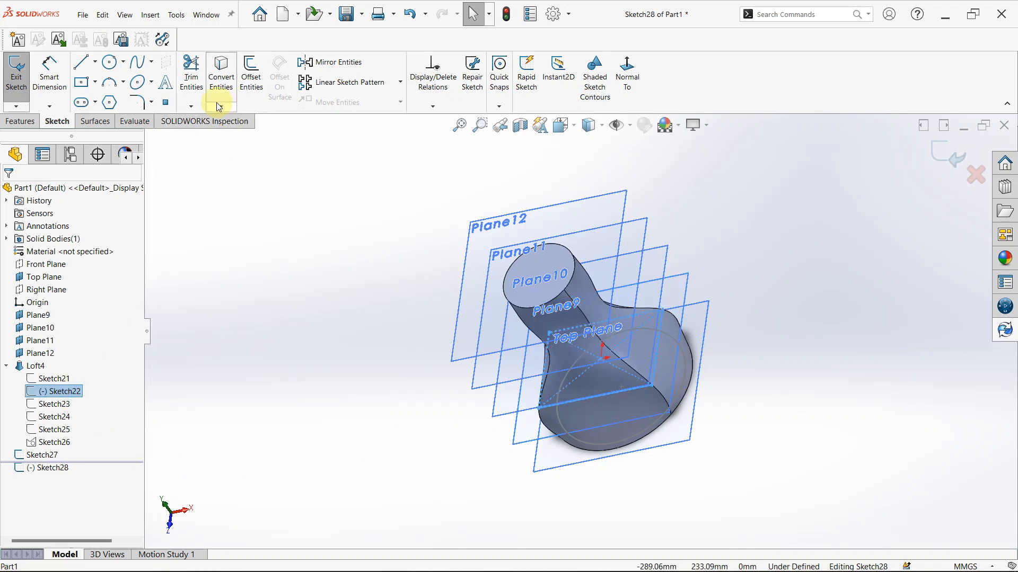
click(249, 81)
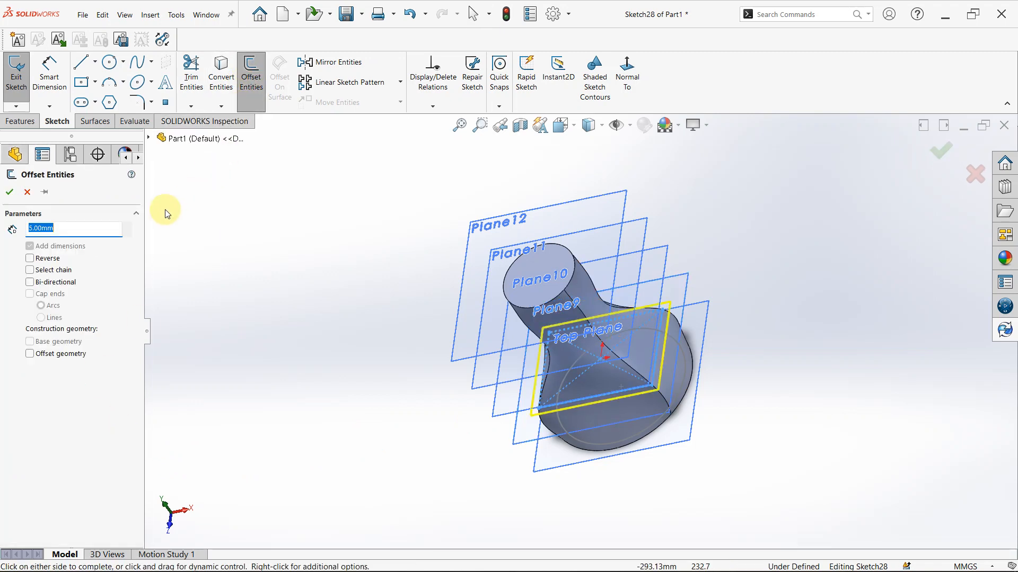
click(30, 259)
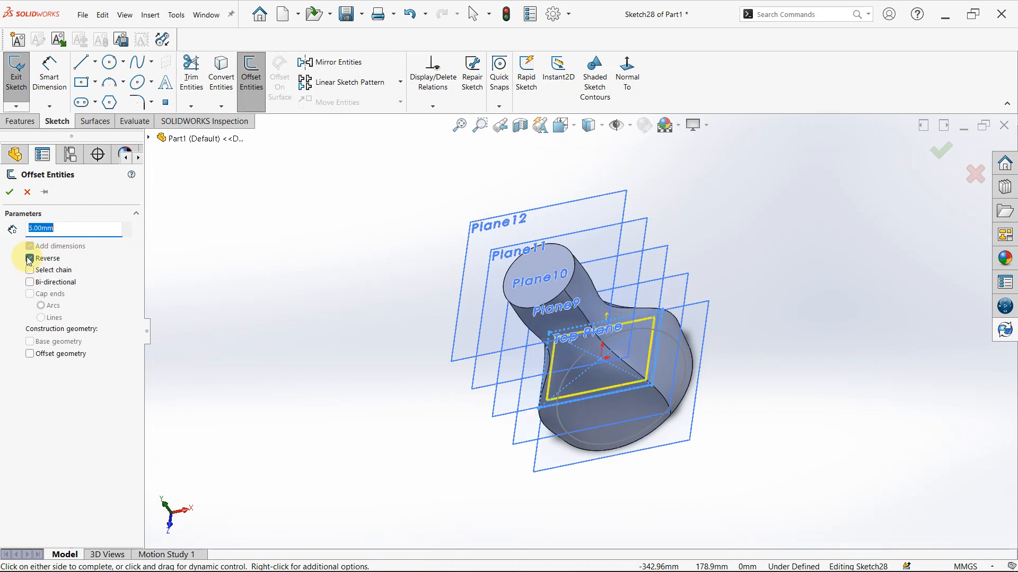
click(6, 192)
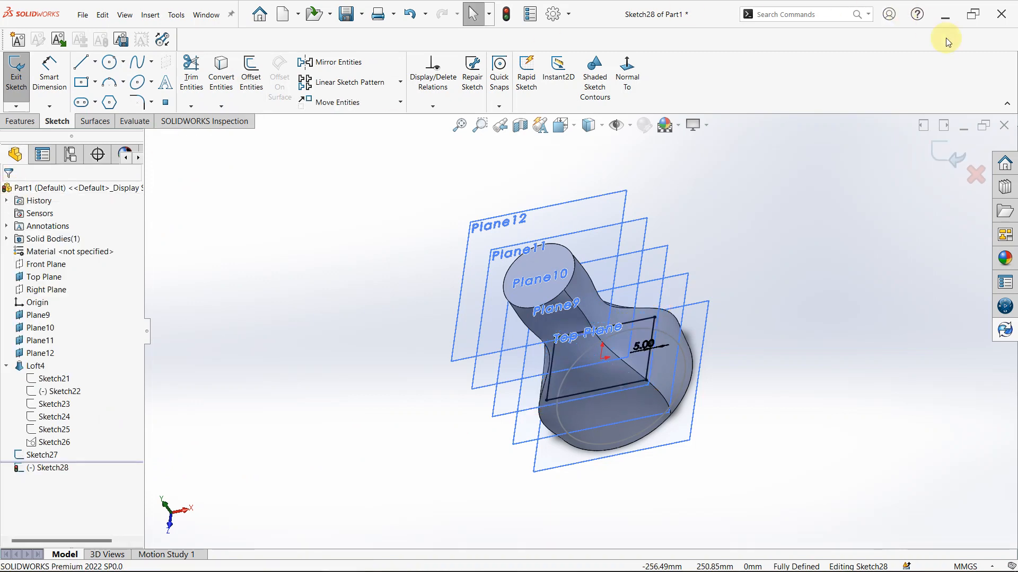
click(951, 153)
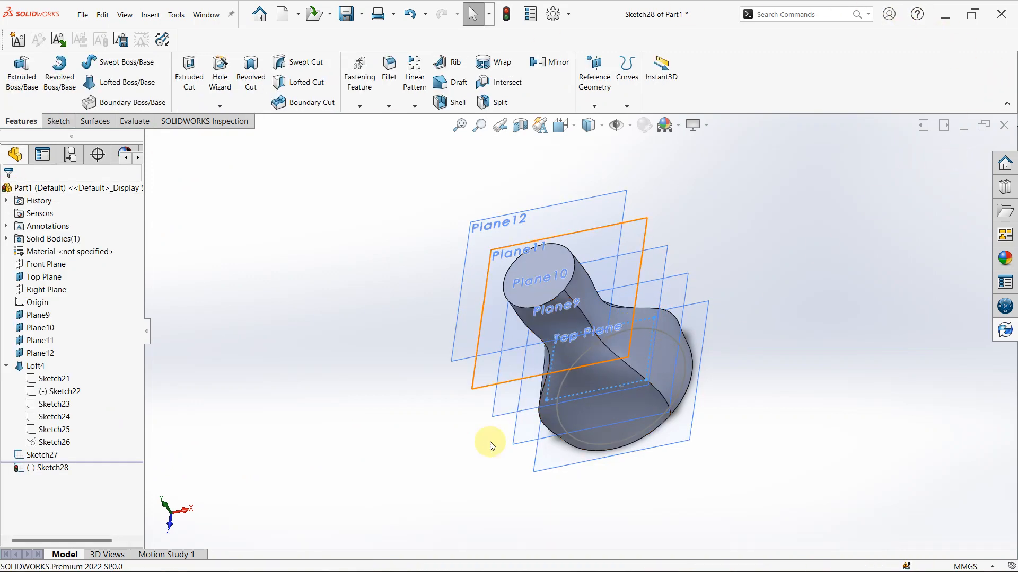
Sketch a circle on Plane10 offset 5 mm inward from the loft's middle circular profile, Sketch23
scroll(518, 415, down, 2)
scroll(523, 403, down, 2)
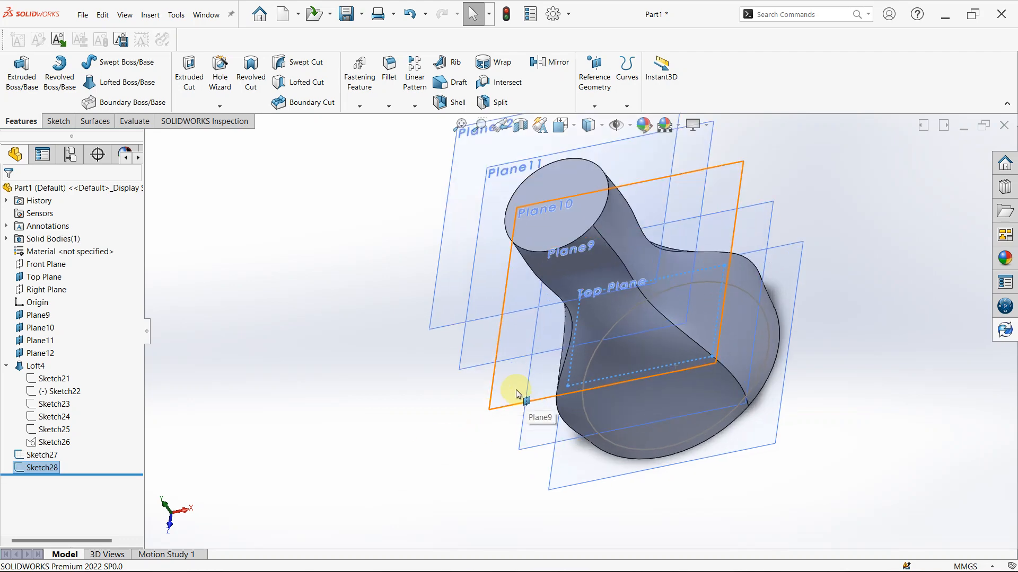
click(515, 391)
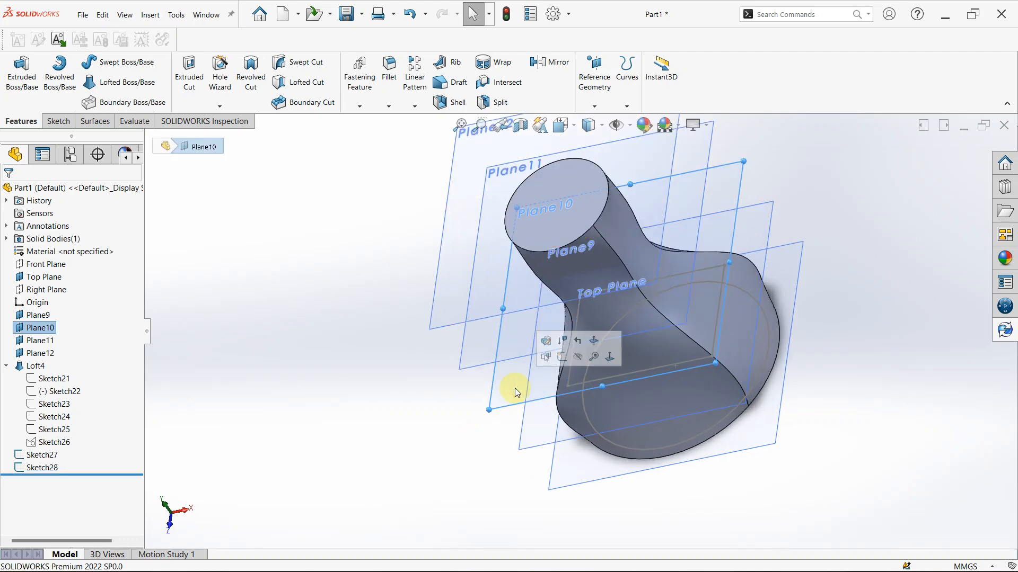
click(561, 358)
middle_drag(545, 424, 557, 345)
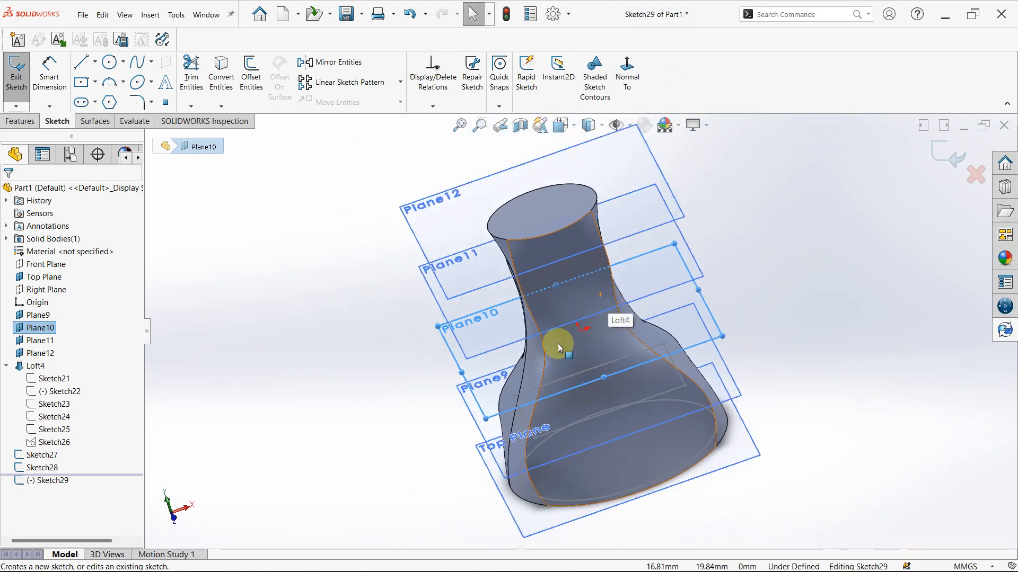
click(42, 406)
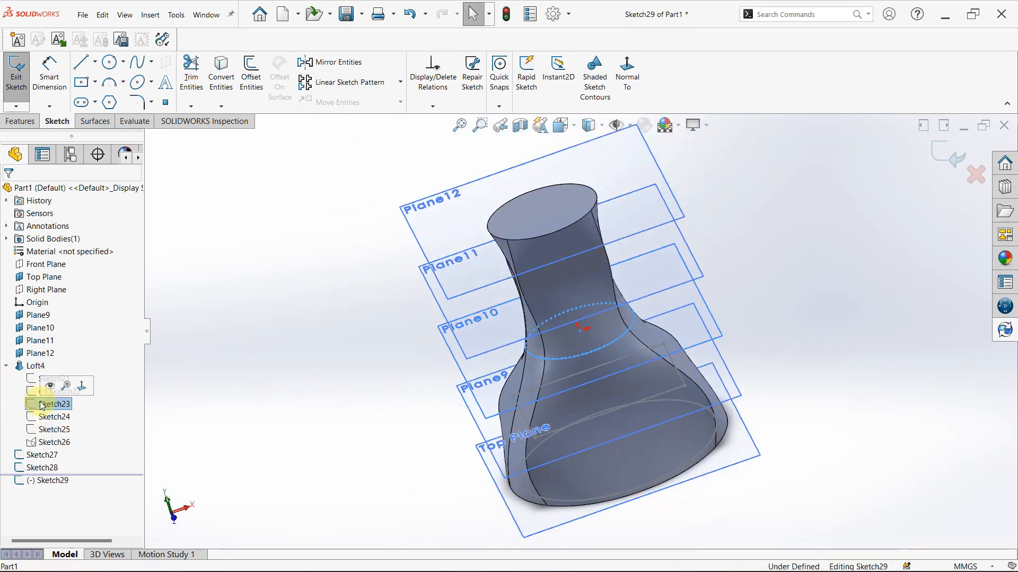
click(250, 78)
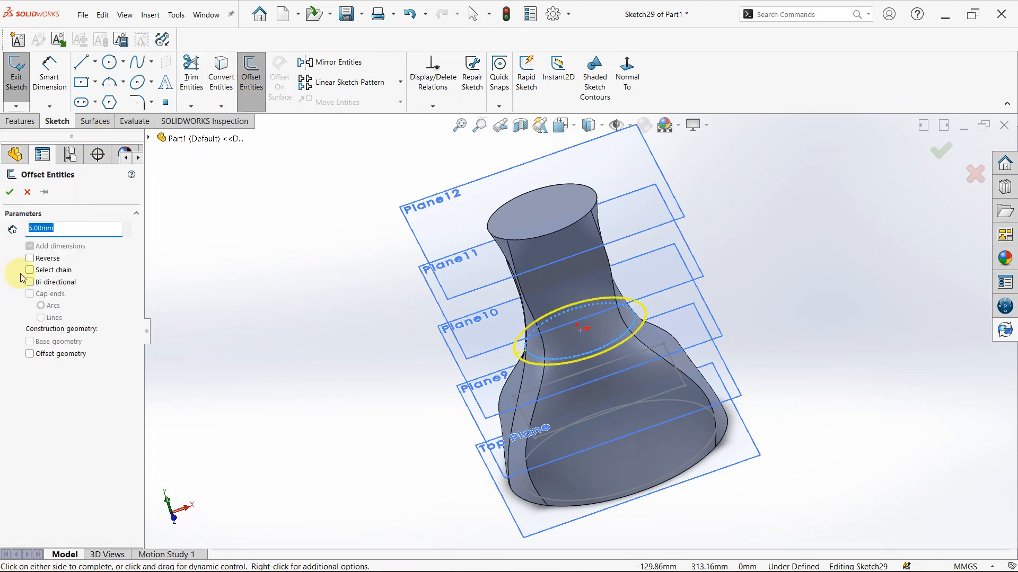
click(29, 258)
click(9, 194)
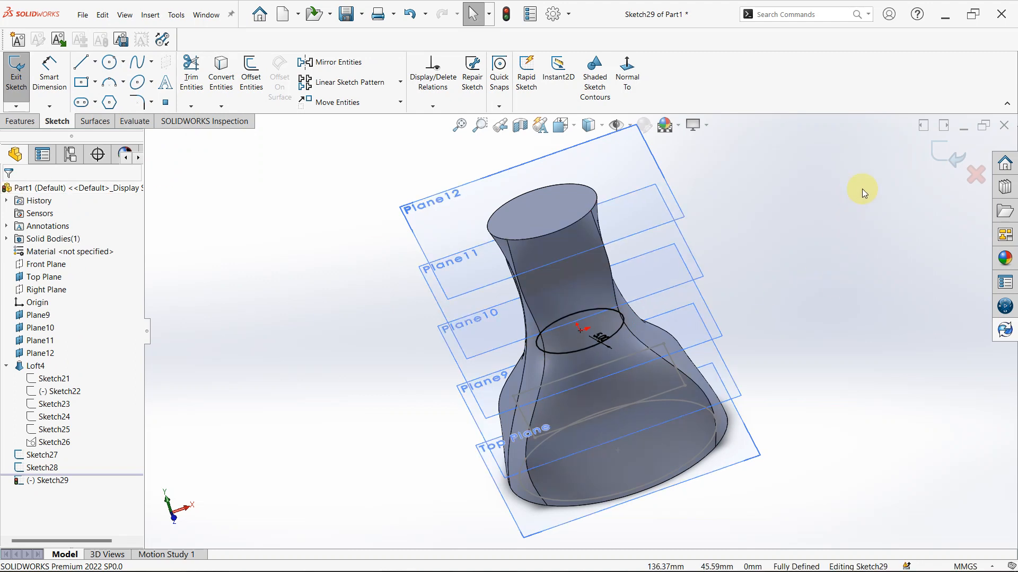
click(953, 154)
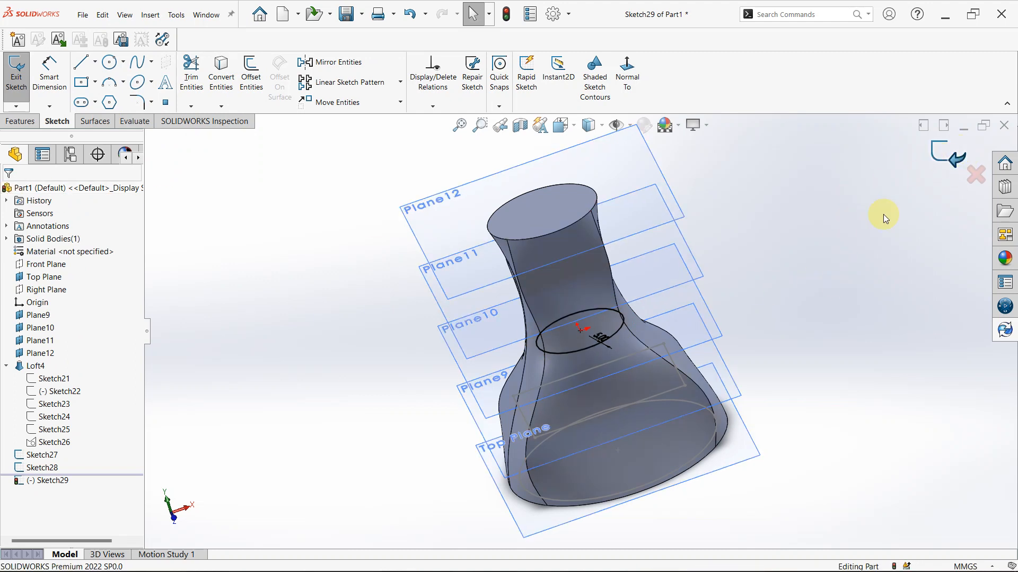
Sketch a rectangle on Plane11 offset 5 mm inward from the loft's fourth profile, Sketch24
click(679, 234)
click(720, 197)
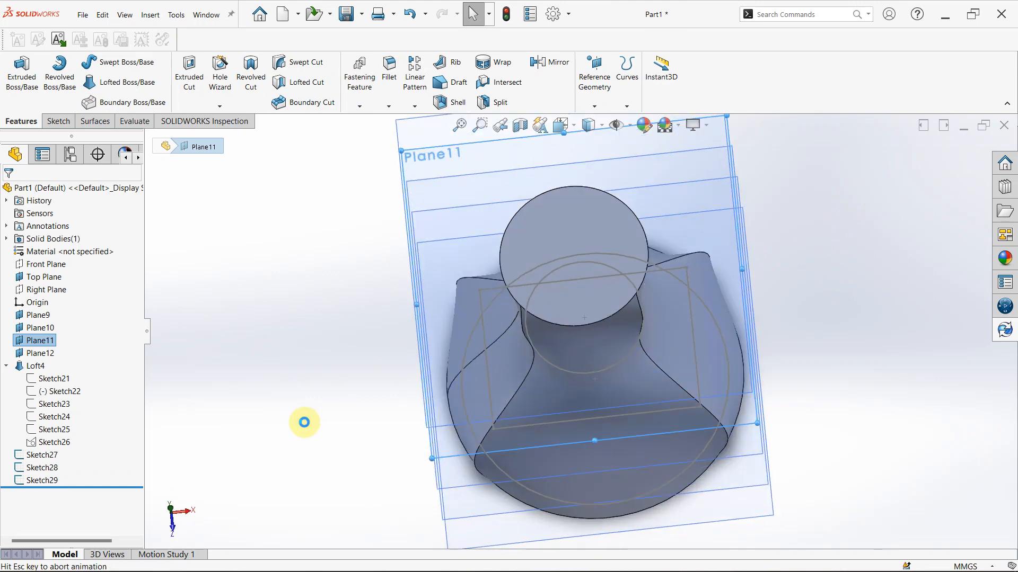
mouse_move(471, 387)
middle_down()
mouse_move(500, 227)
mouse_move(404, 325)
middle_up()
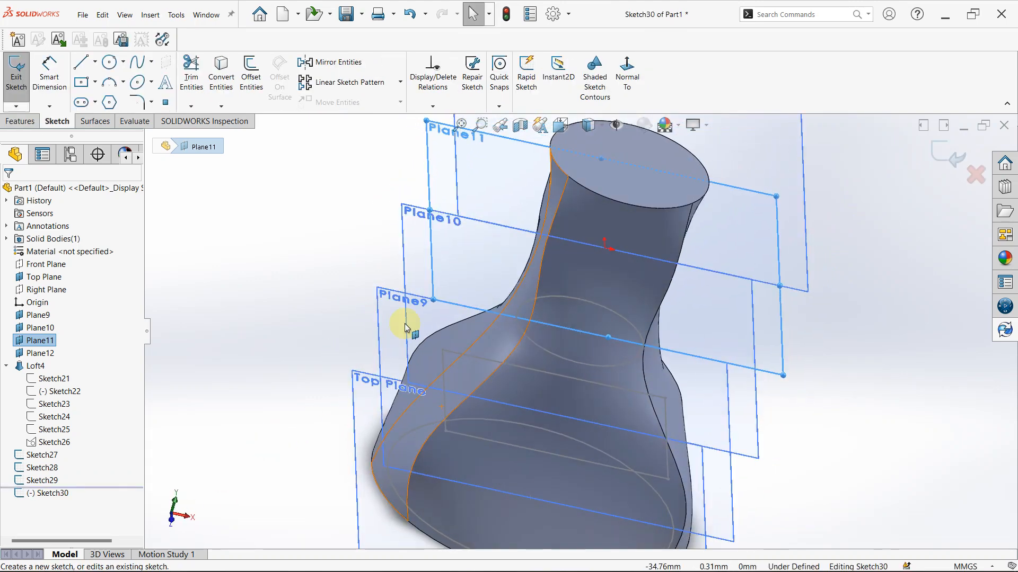
click(51, 417)
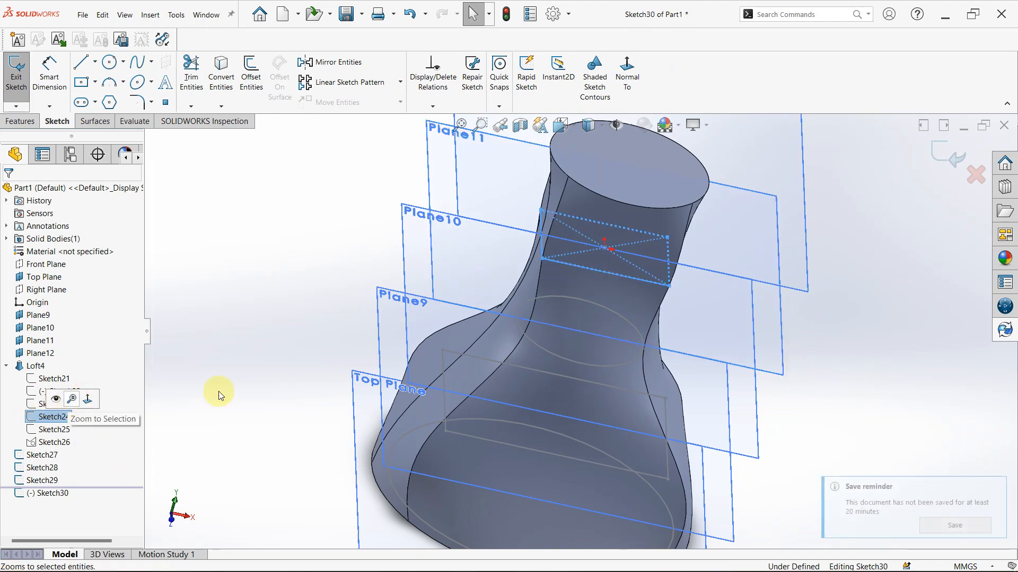
click(250, 74)
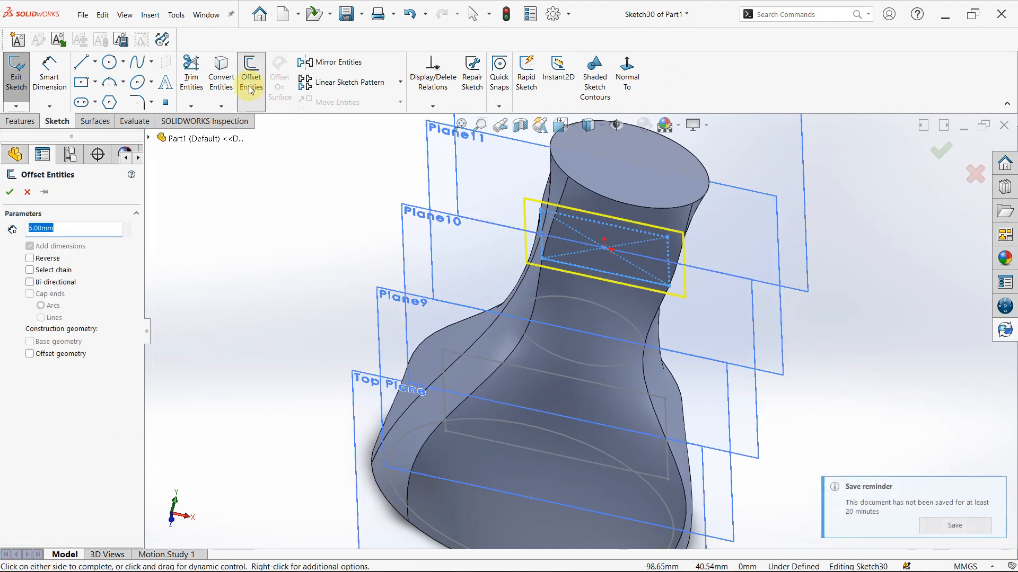
click(30, 258)
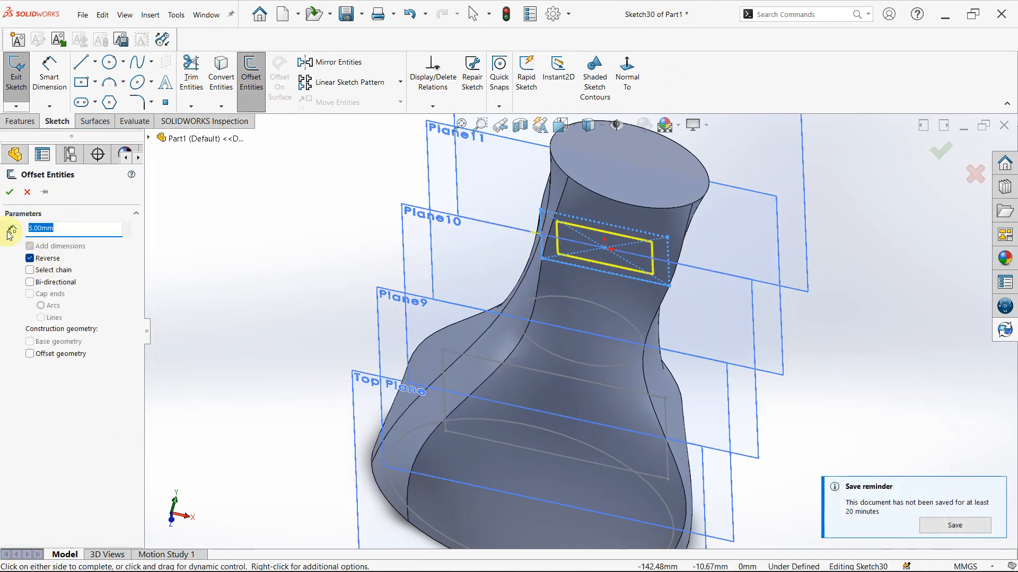
click(8, 193)
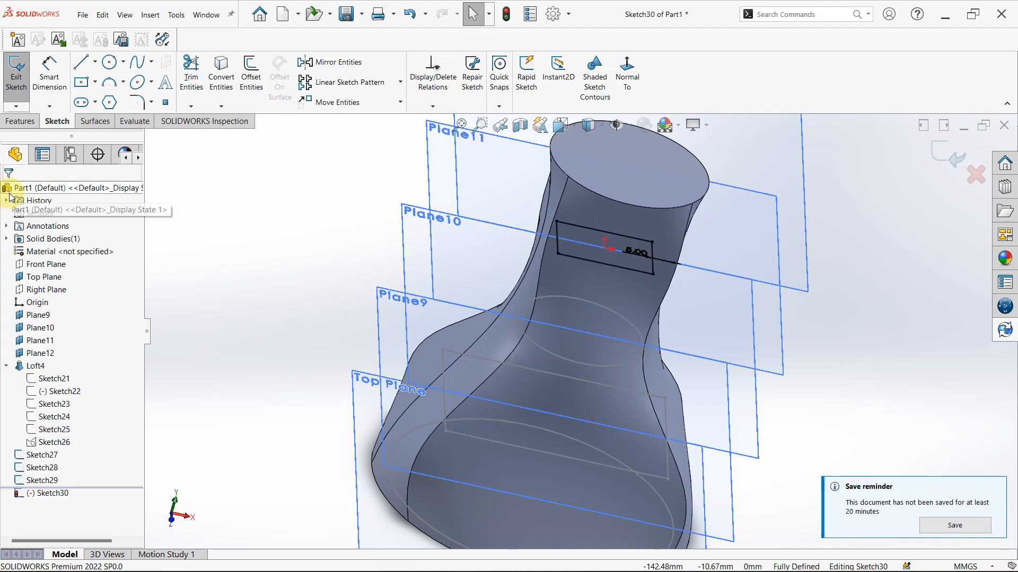
click(949, 150)
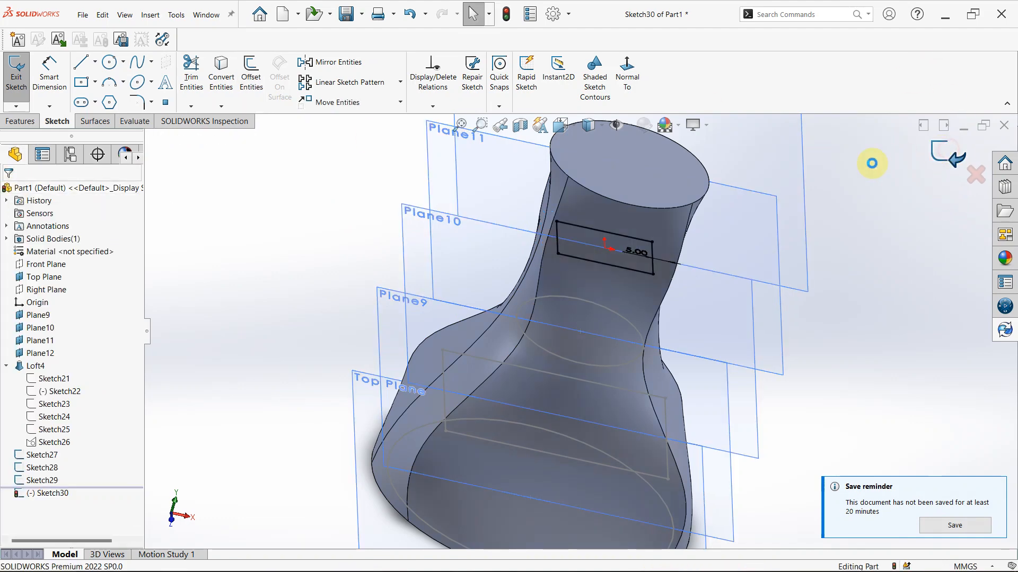
Sketch a circle on Plane12 offset 5 mm inward from the loft's uppermost circular profile, Sketch25
click(797, 158)
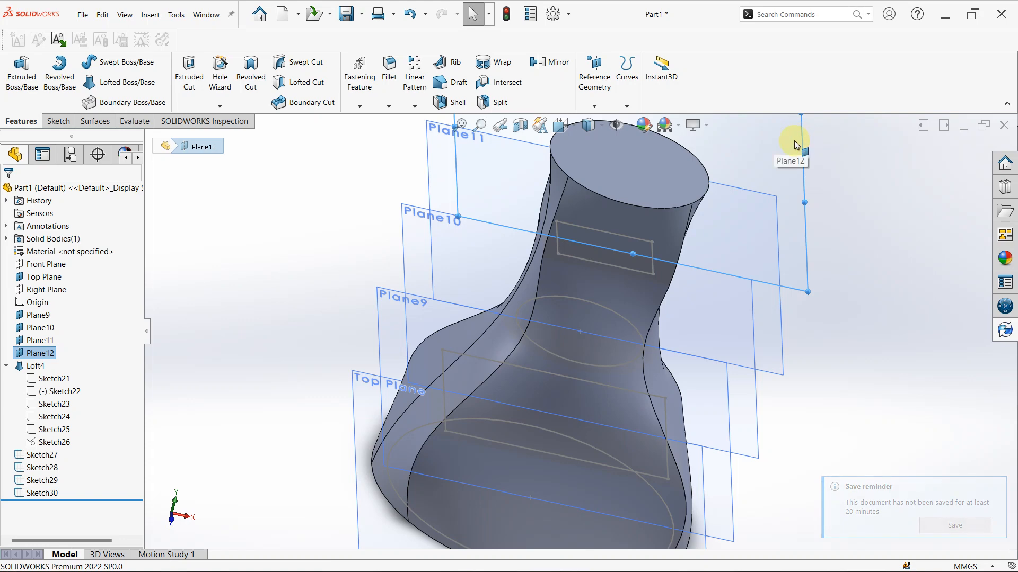
click(794, 140)
click(835, 109)
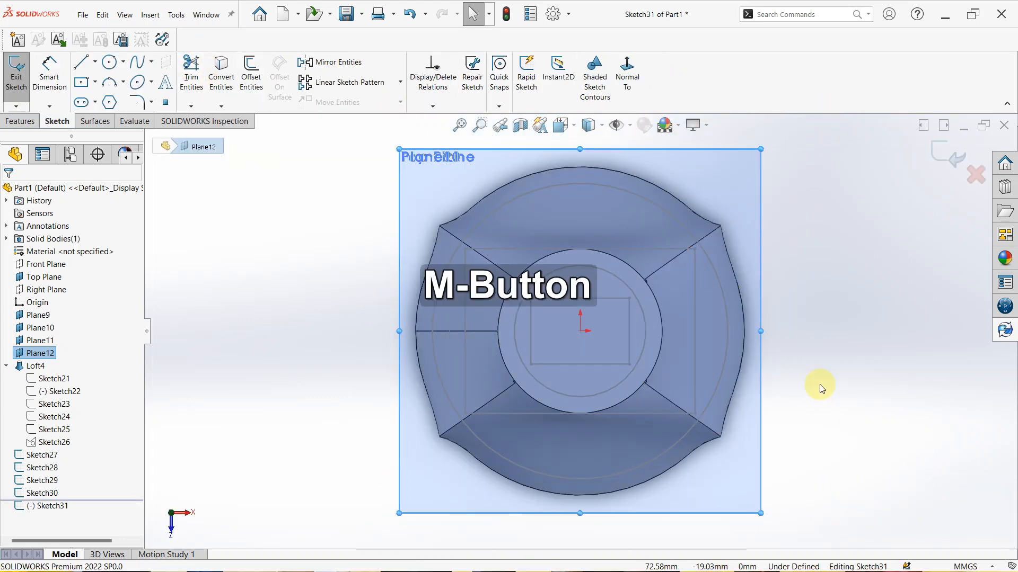
middle_drag(818, 386, 795, 228)
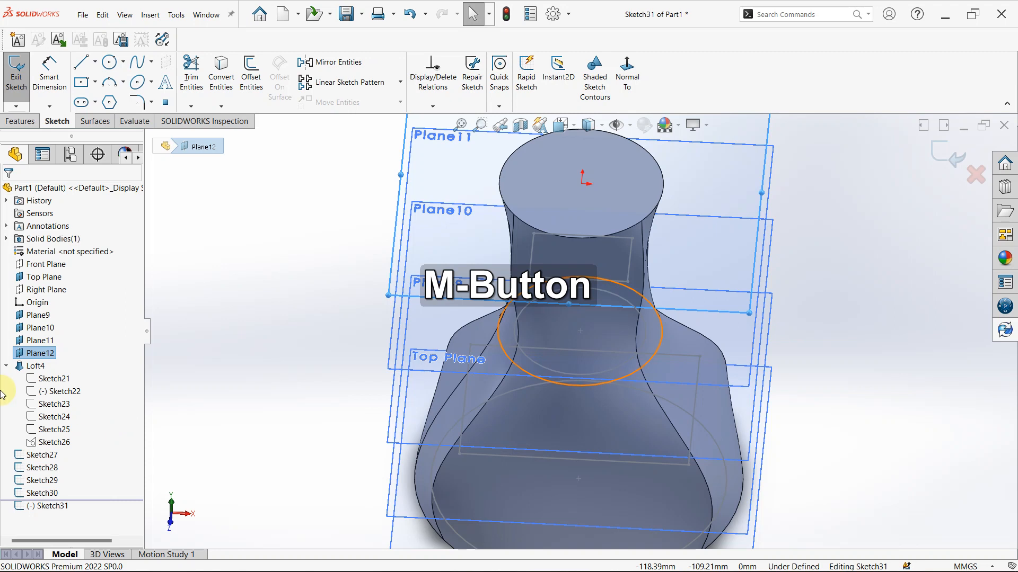
click(43, 430)
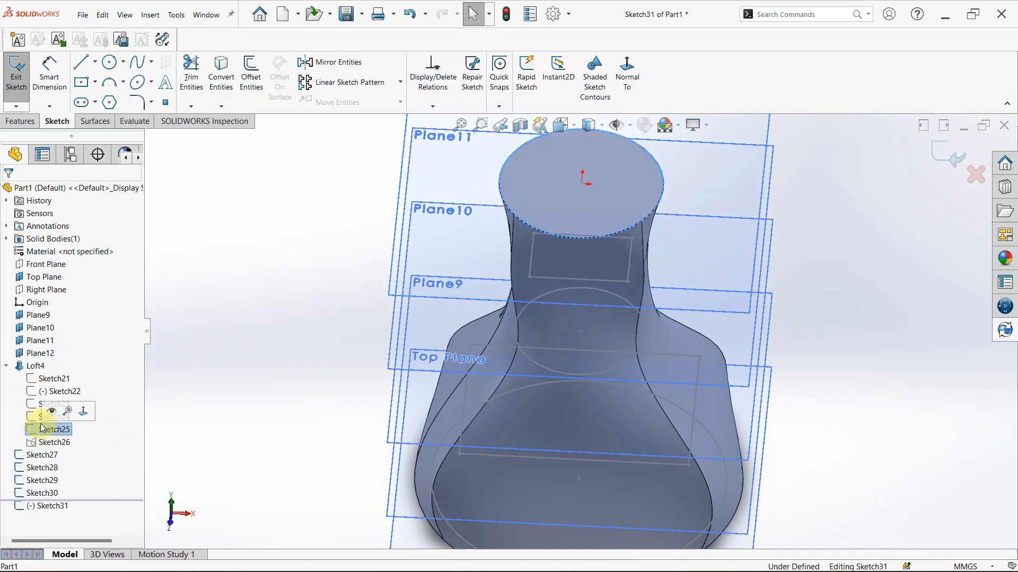
click(253, 80)
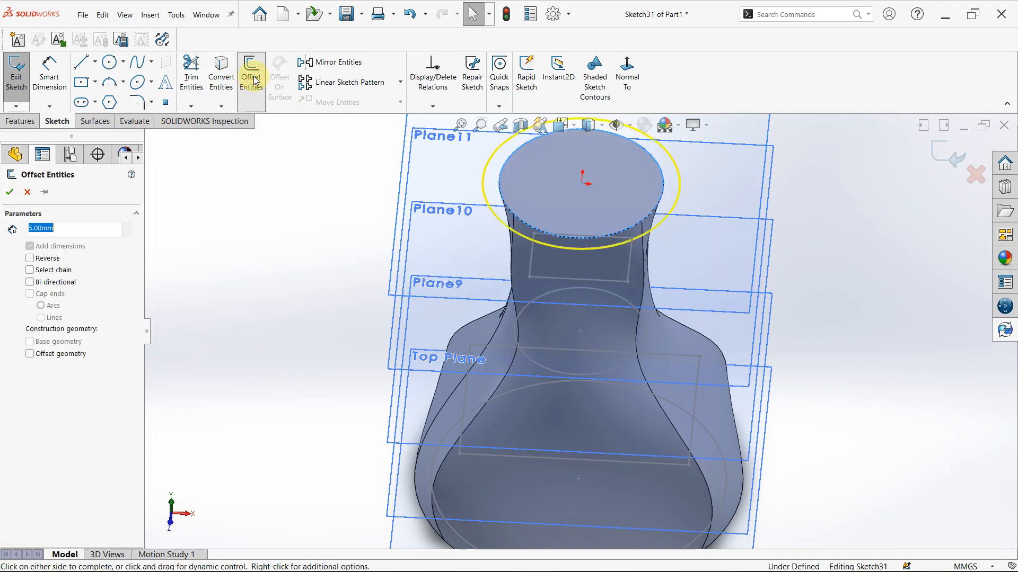
click(30, 259)
click(37, 229)
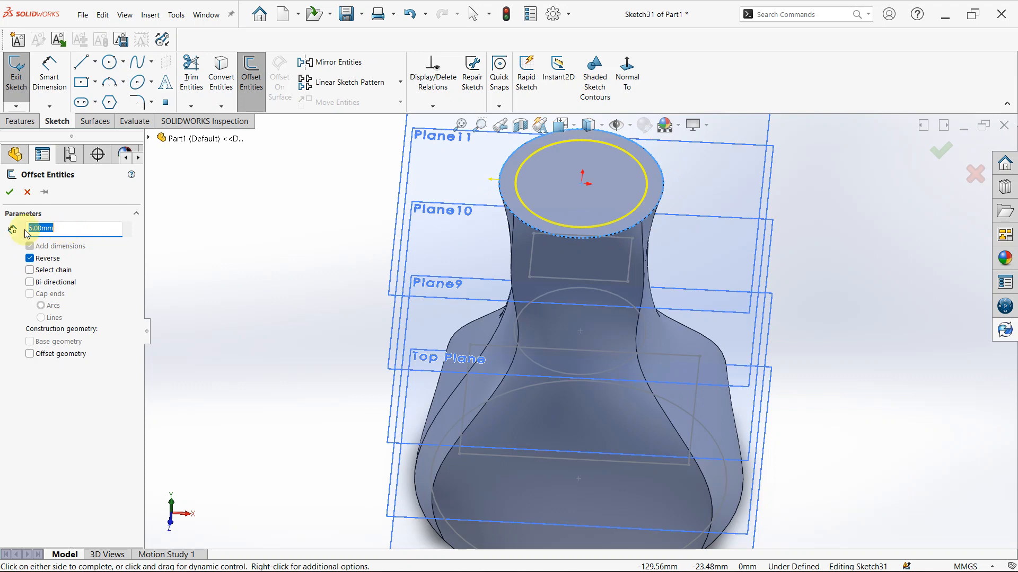
click(12, 193)
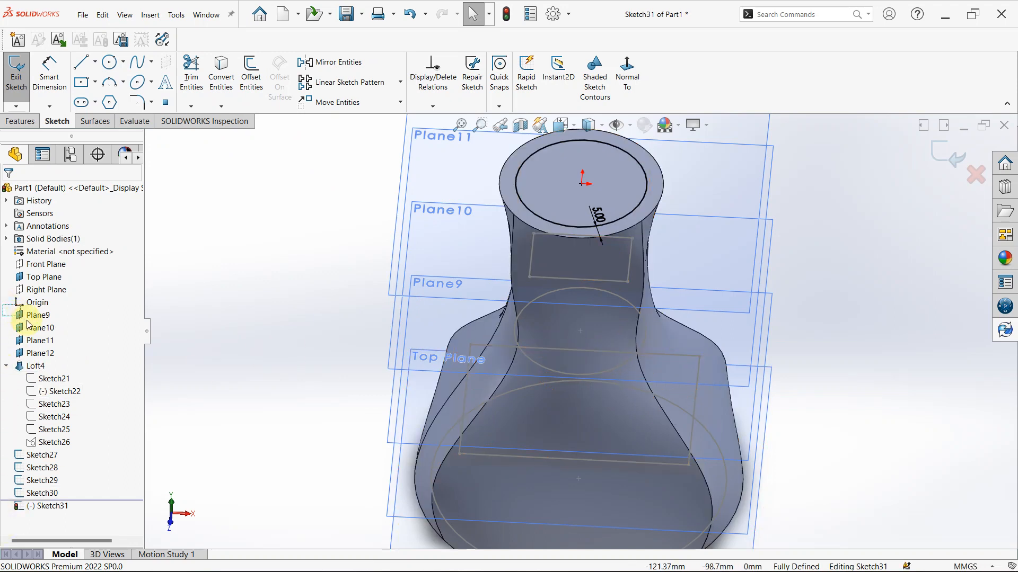
Hide the offset planes Plane9 through Plane12 and exit the circle sketch on the neck's end
drag(54, 358, 53, 359)
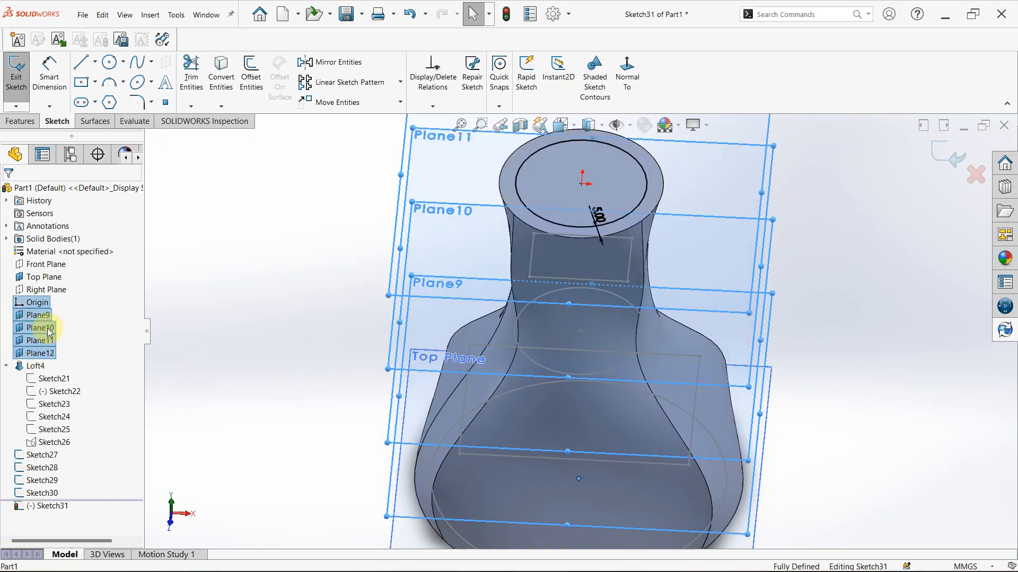
right_click(47, 328)
click(333, 359)
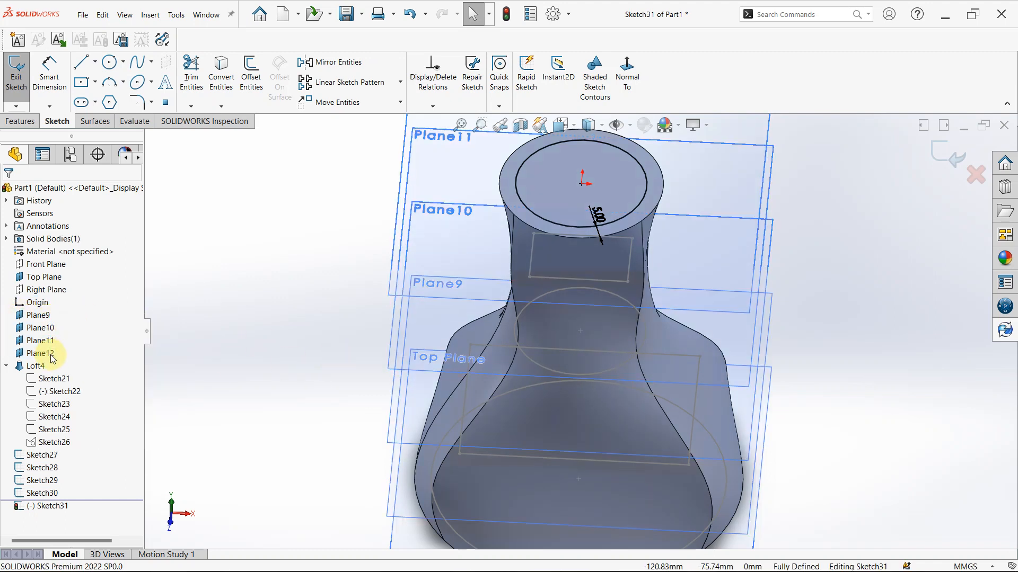
drag(52, 360, 49, 337)
right_click(46, 337)
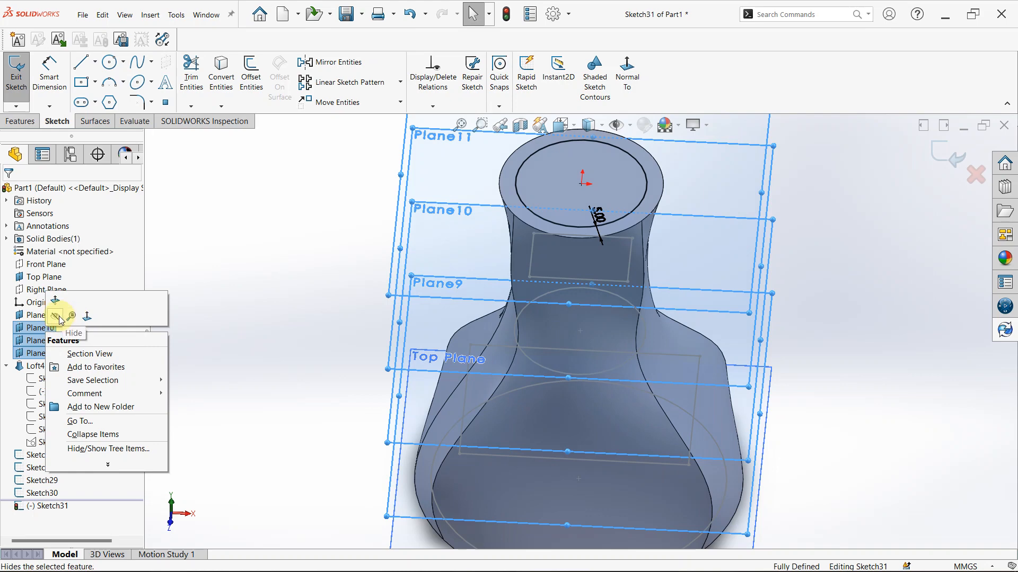
click(73, 322)
click(220, 292)
scroll(432, 323, up, 3)
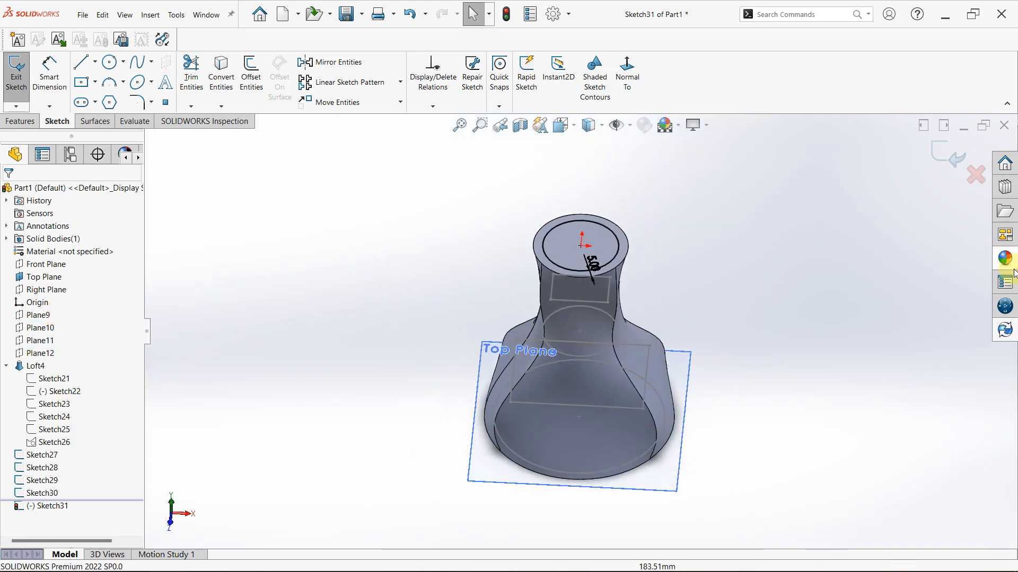
click(954, 156)
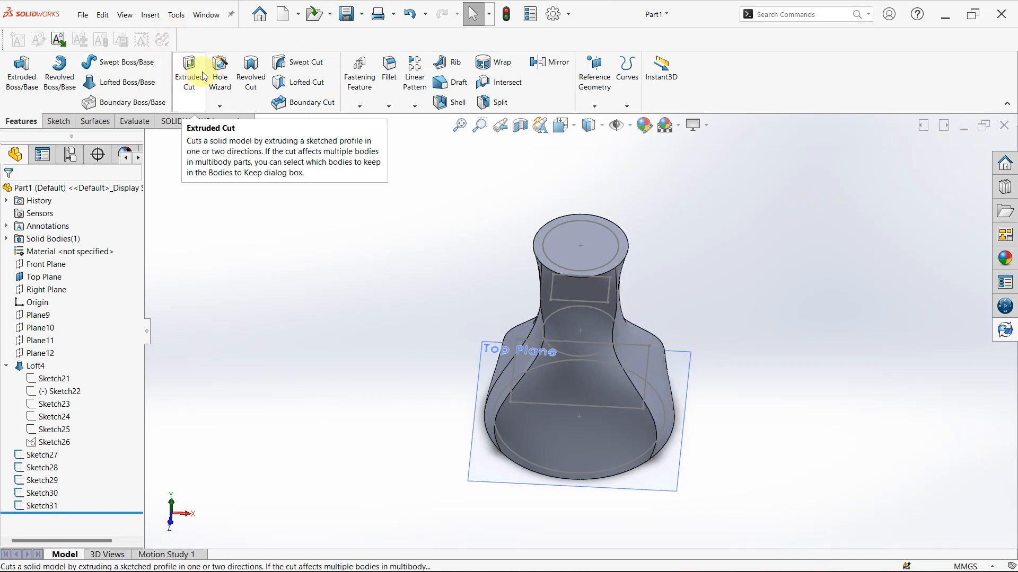
Hollow the body with a Lofted Cut through the five inward-offset profiles, Sketch27 to Sketch31, ordered from base to neck
click(307, 84)
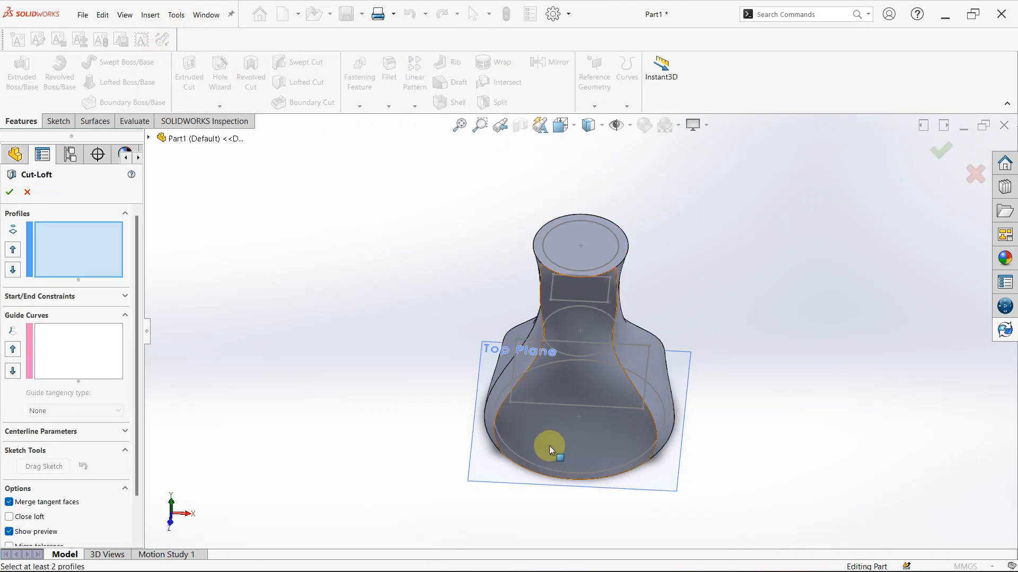
click(529, 464)
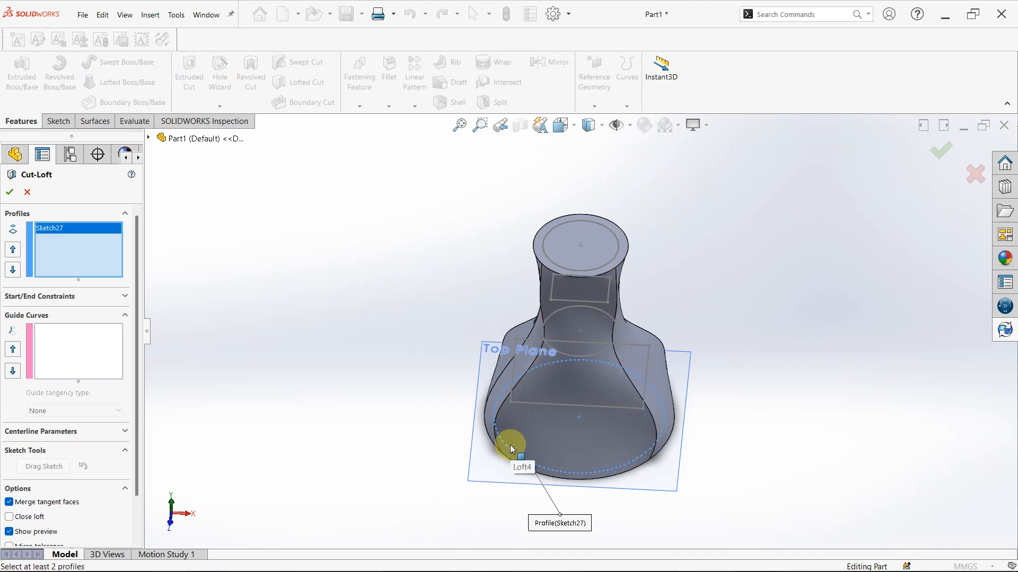
click(522, 360)
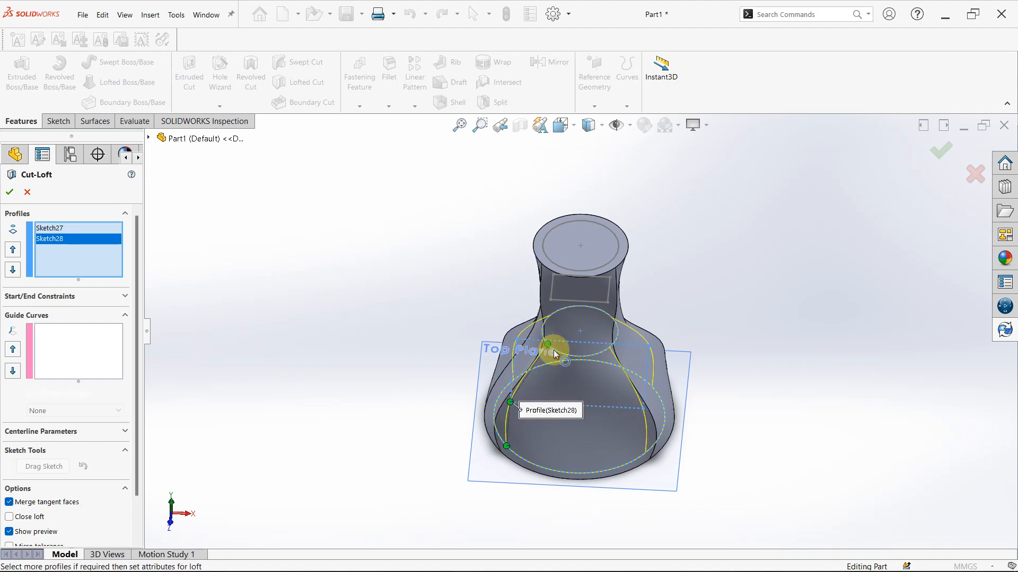
click(555, 322)
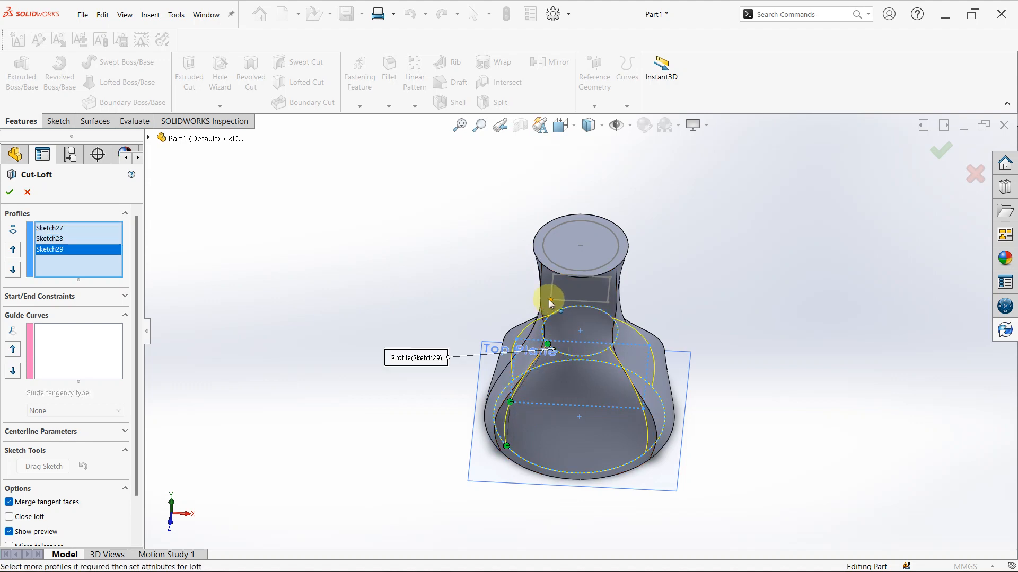
click(552, 300)
click(558, 272)
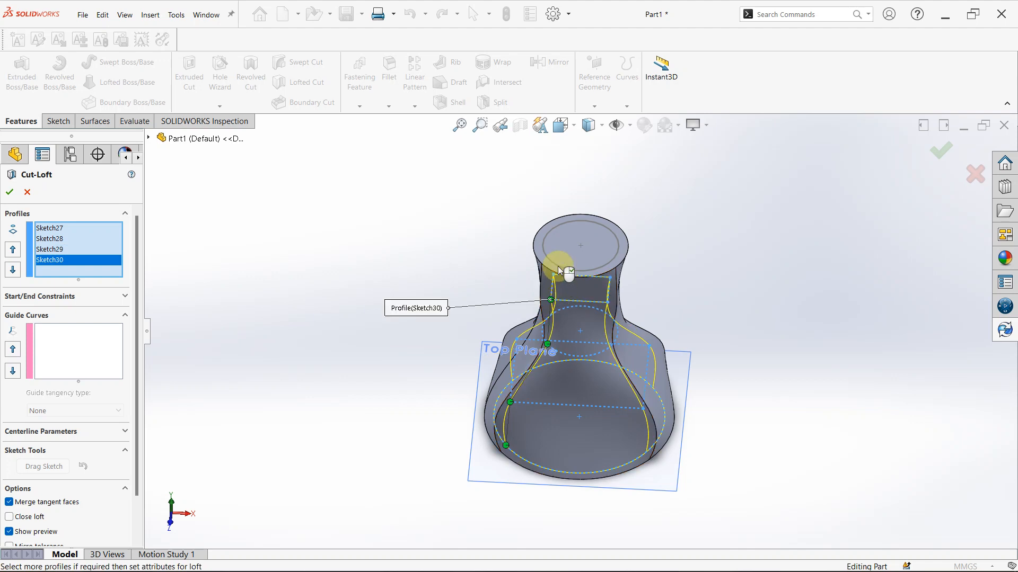
click(559, 268)
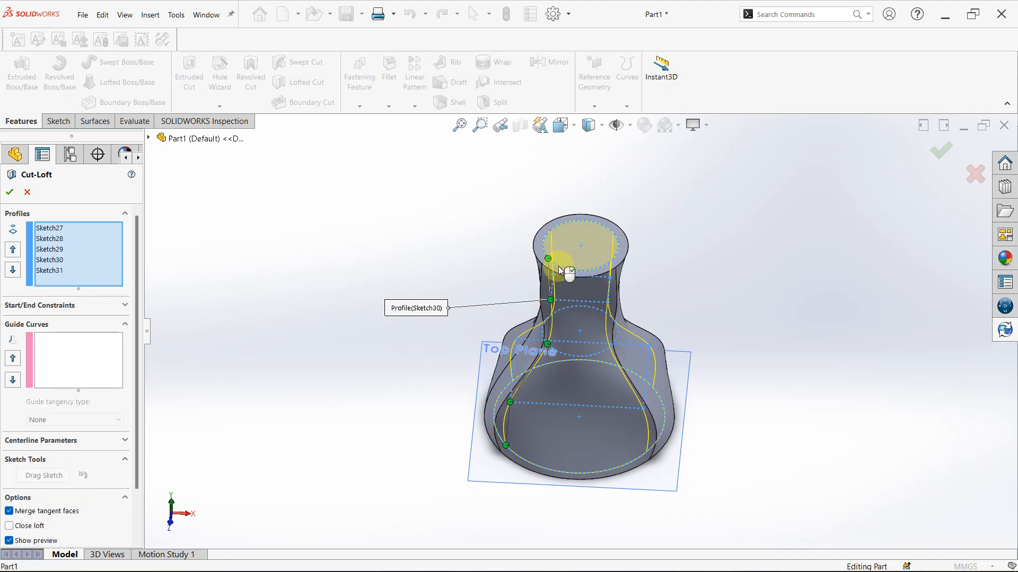
click(13, 193)
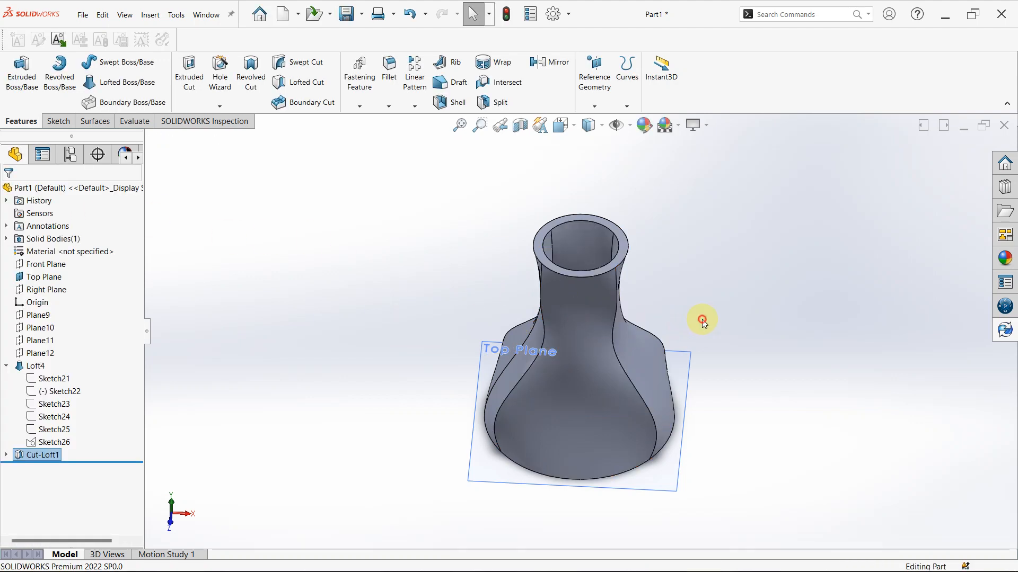
Examine the hollowed flask's neck opening, inner walls and outer shape from several angles
middle_drag(636, 266, 697, 367)
middle_drag(916, 281, 856, 266)
scroll(856, 266, up, 1)
scroll(800, 340, down, 3)
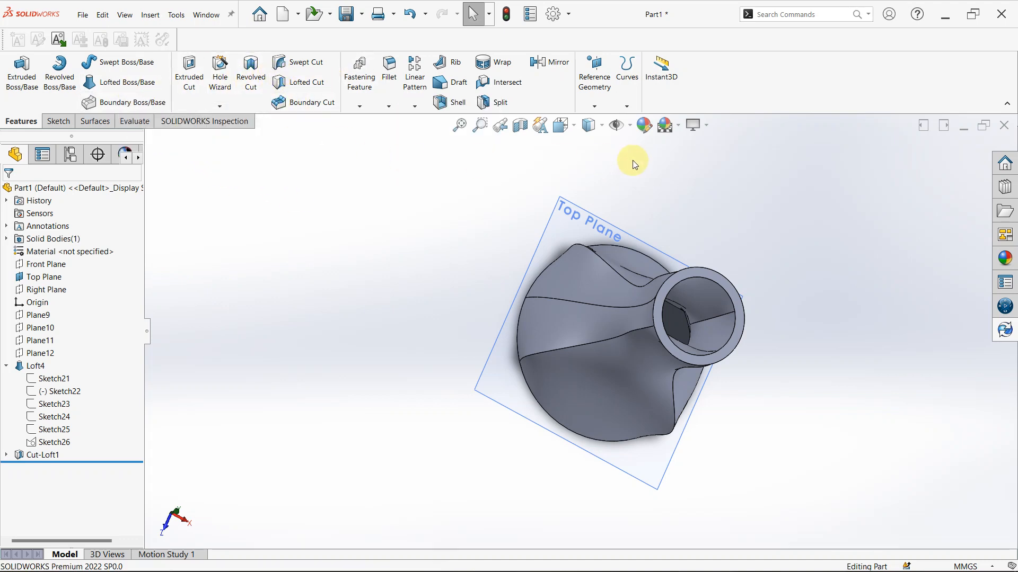
middle_drag(741, 361, 686, 237)
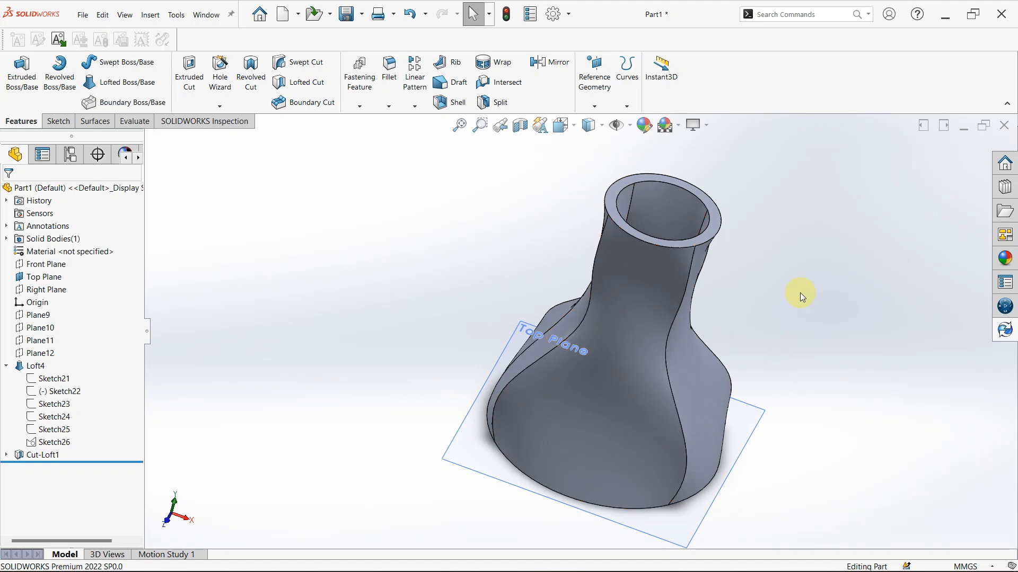
scroll(642, 206, down, 1)
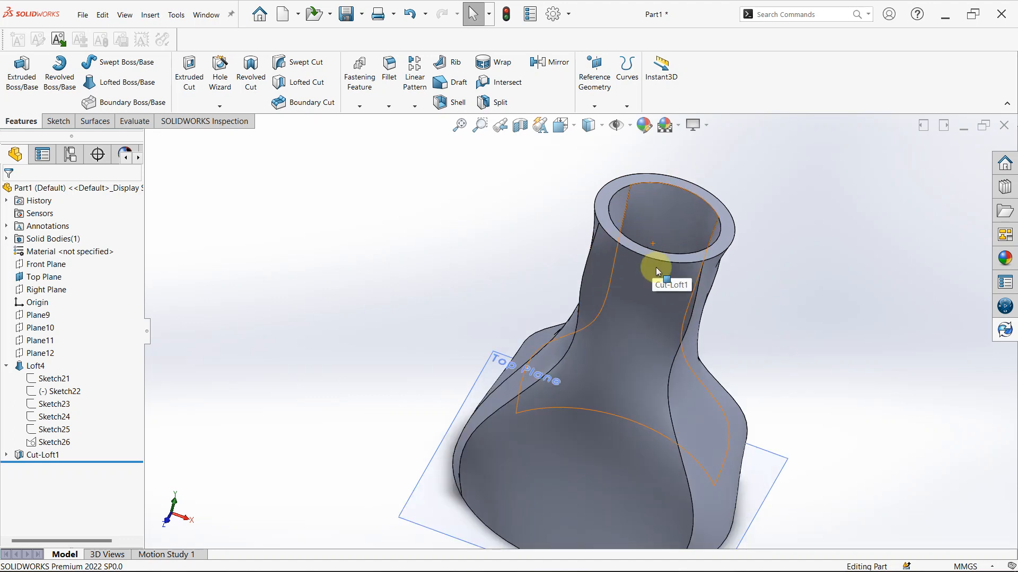
scroll(662, 297, up, 1)
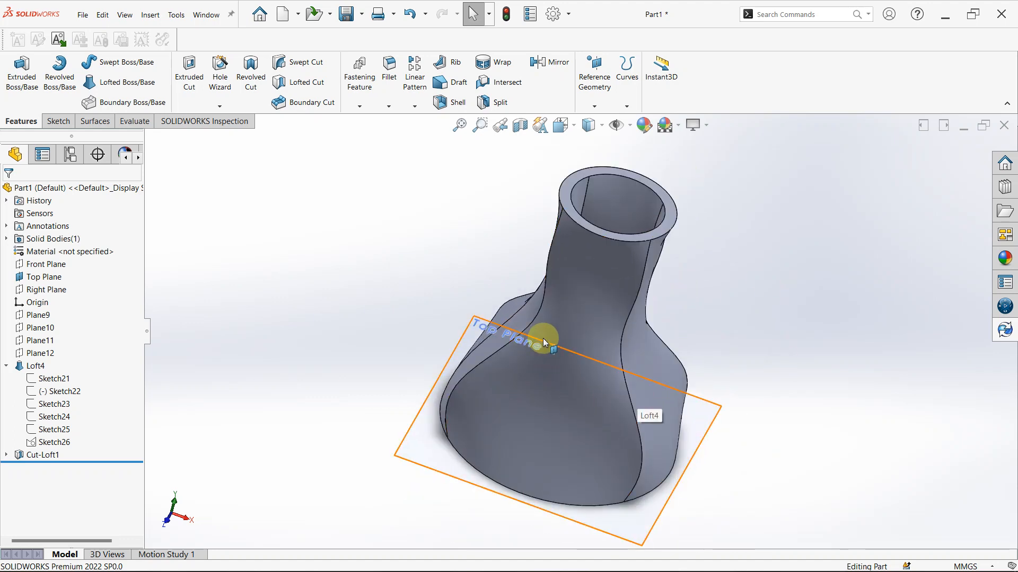
scroll(562, 347, up, 1)
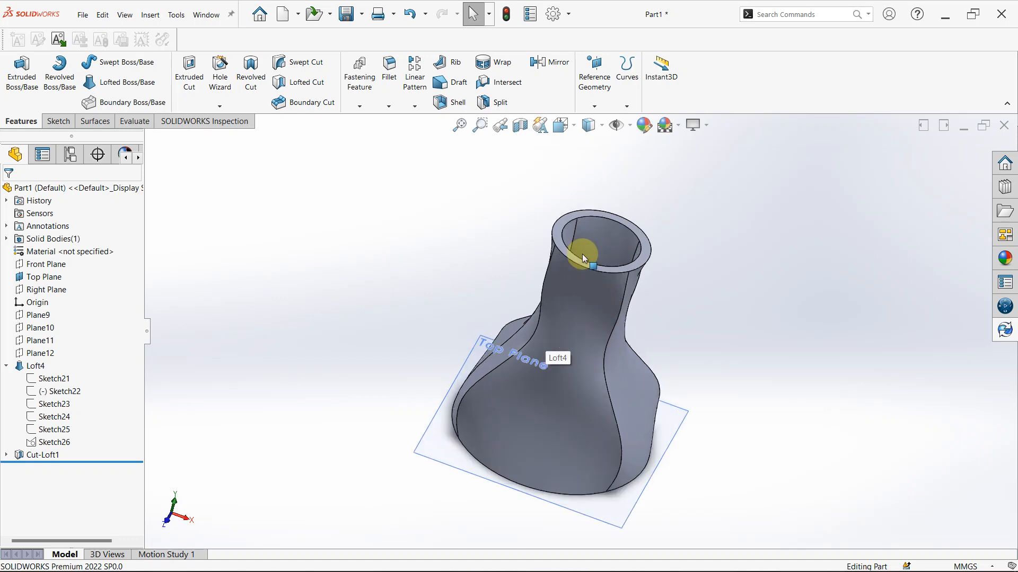